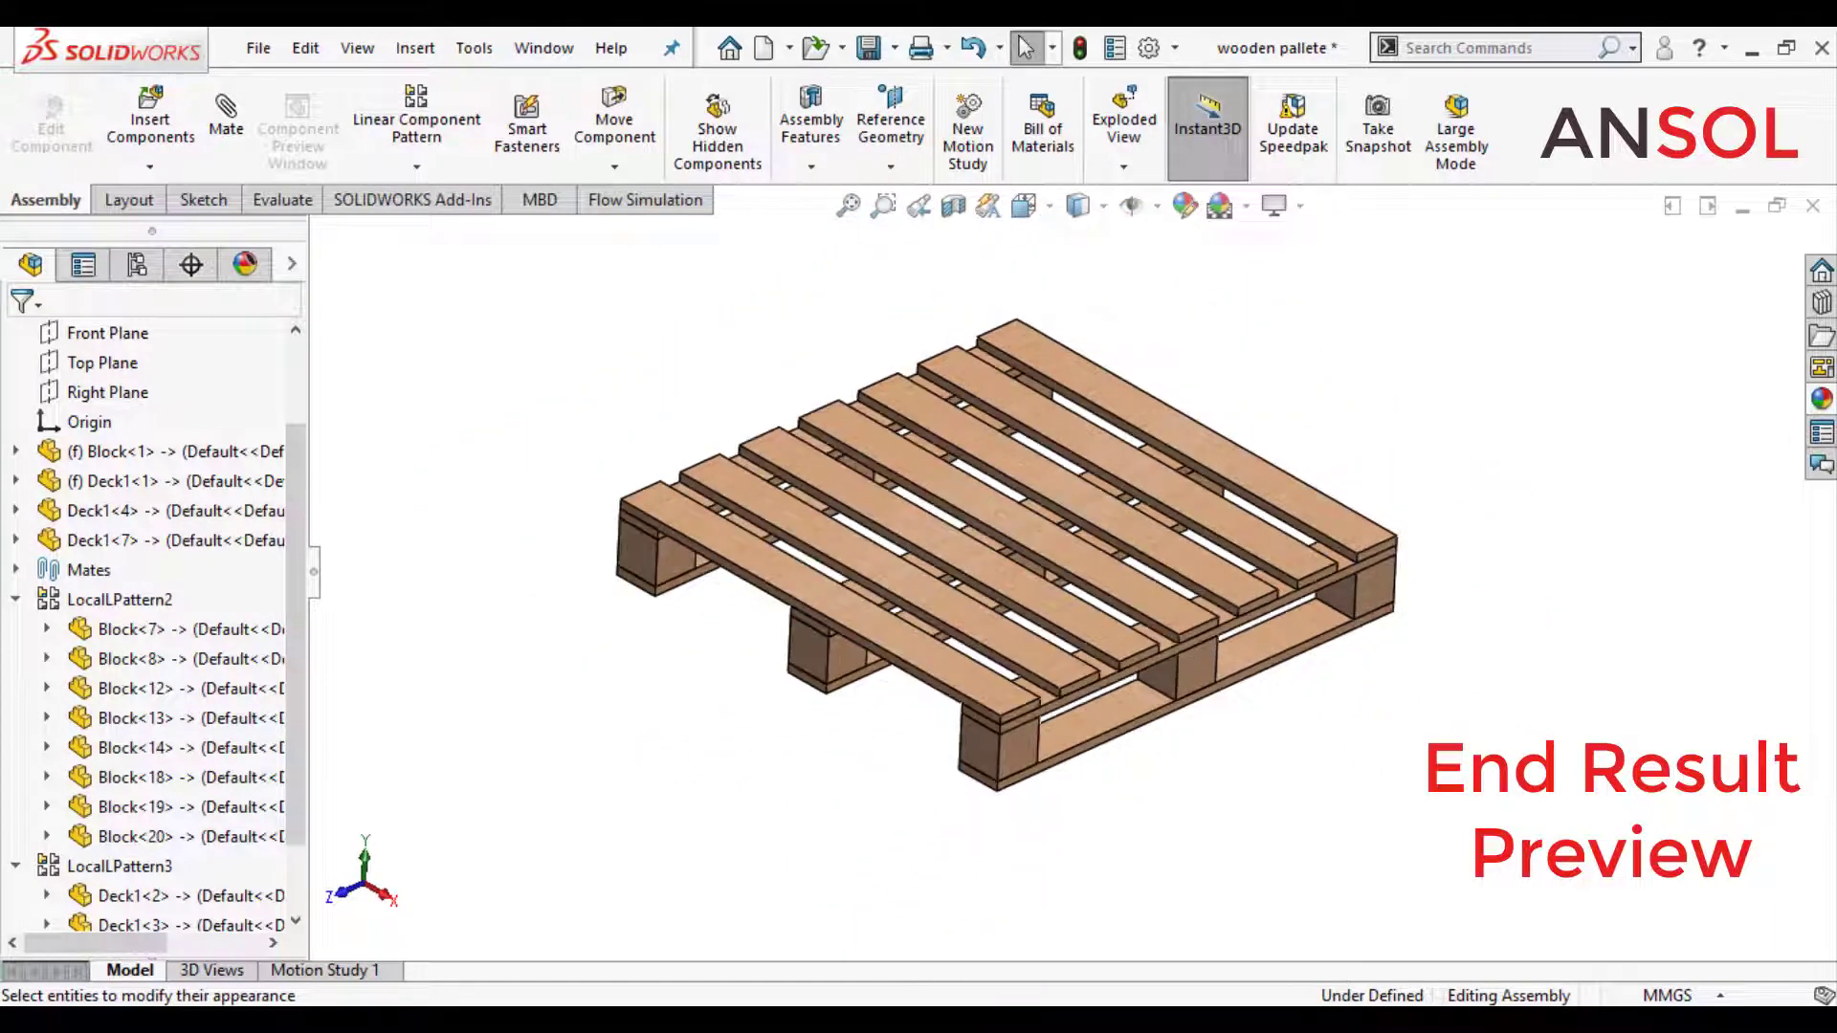
{"action": "scroll", "coordinate": [695, 350], "scroll_direction": "down", "scroll_amount": 1}
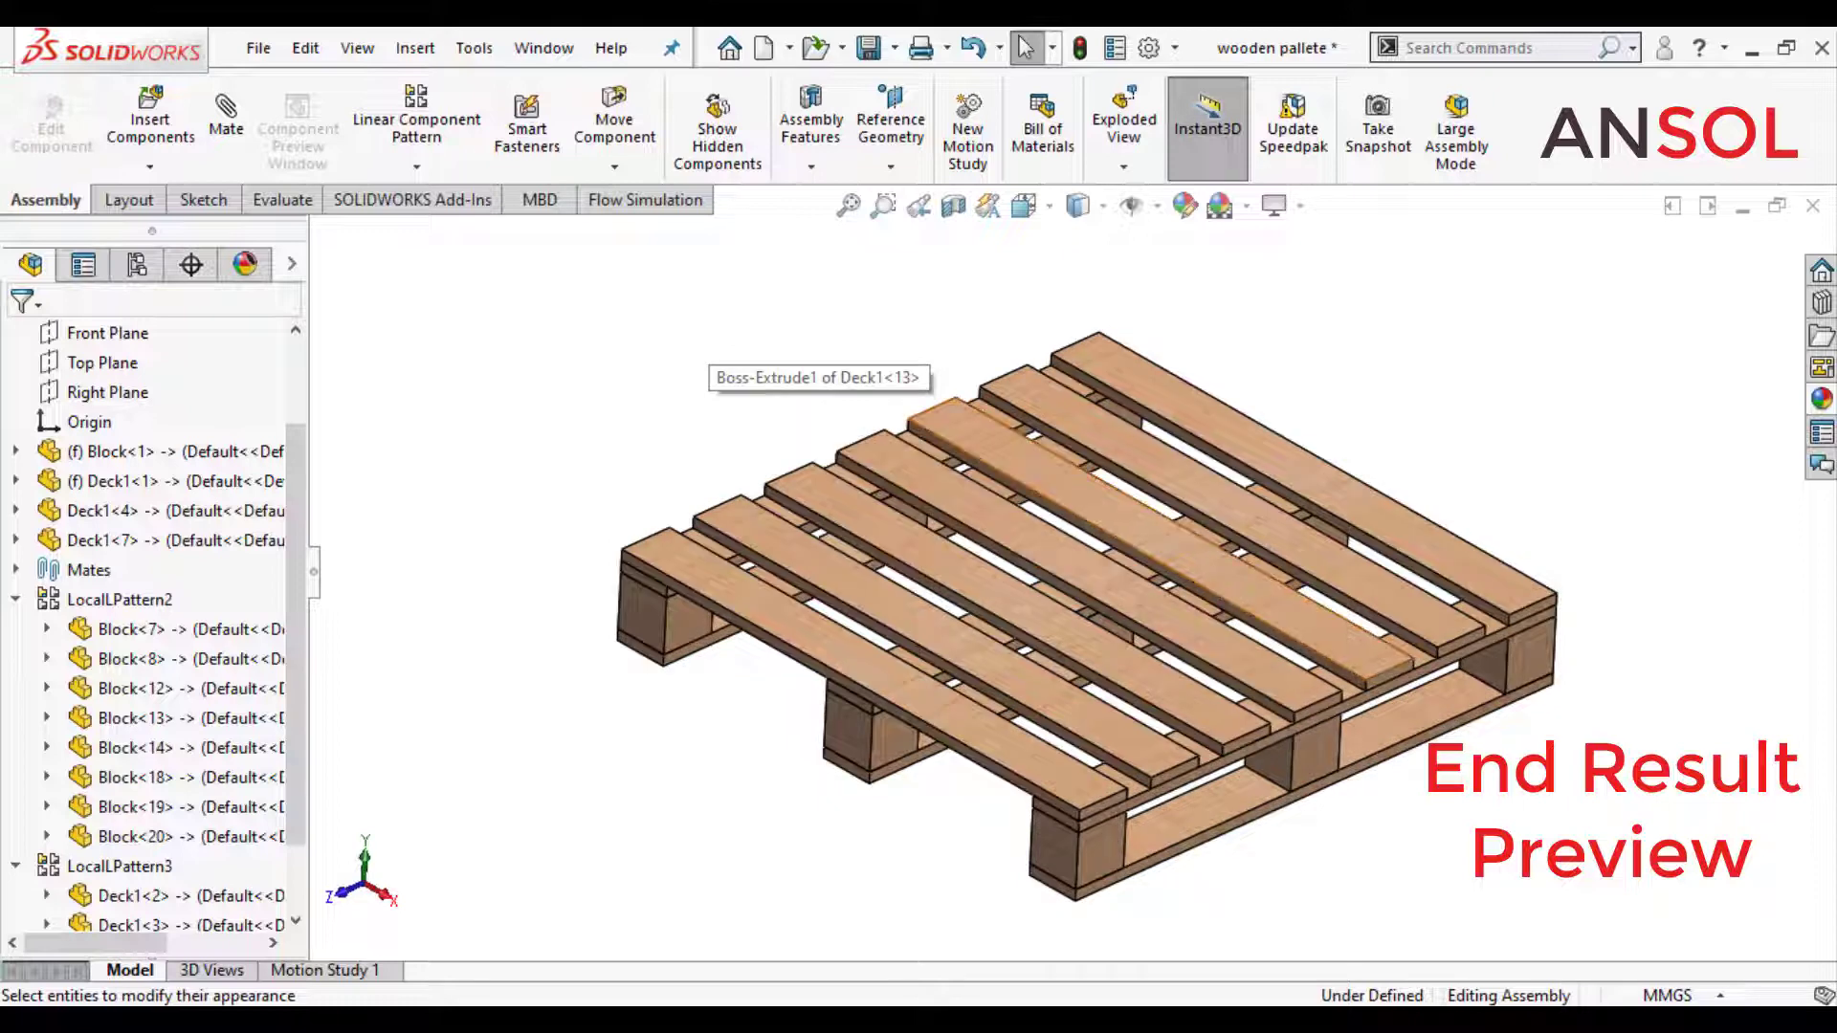
{"action": "scroll", "coordinate": [1436, 631], "scroll_direction": "down", "scroll_amount": 1}
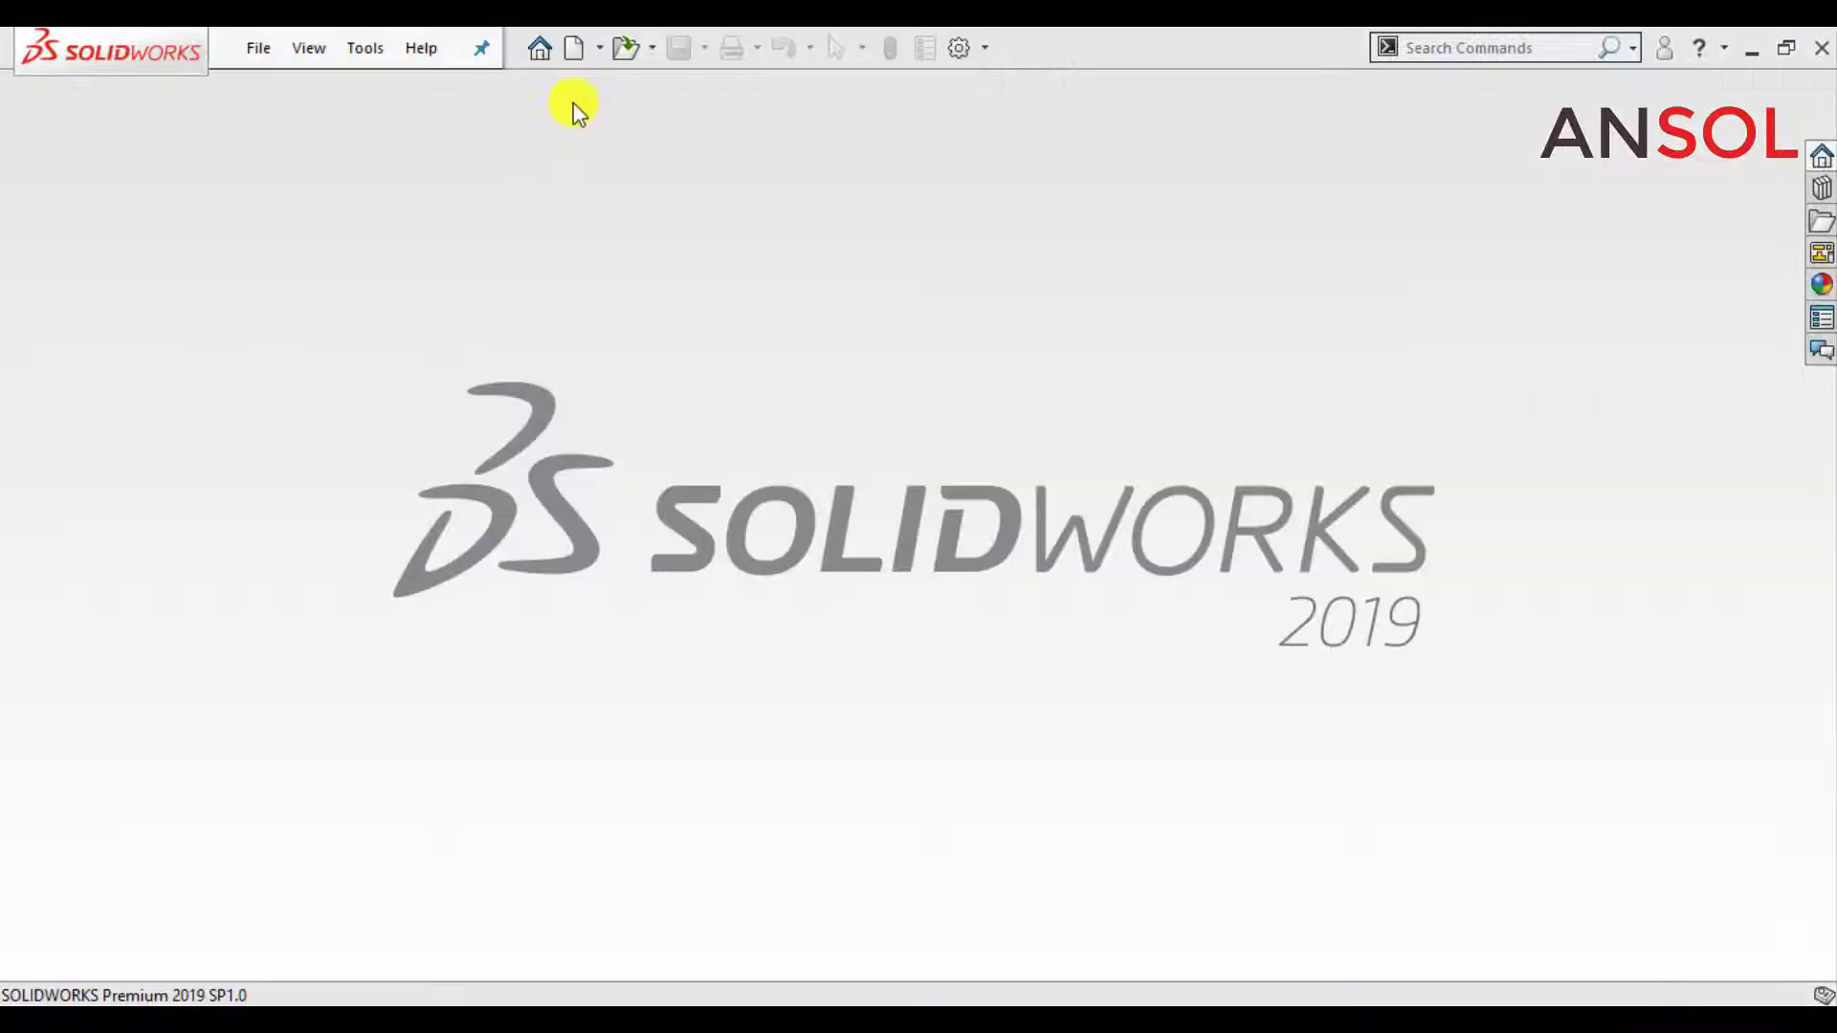
- Create a new empty assembly document and apply a plain white background scene
{"action": "left_click", "coordinate": [574, 47]}
{"action": "left_click", "coordinate": [947, 688]}
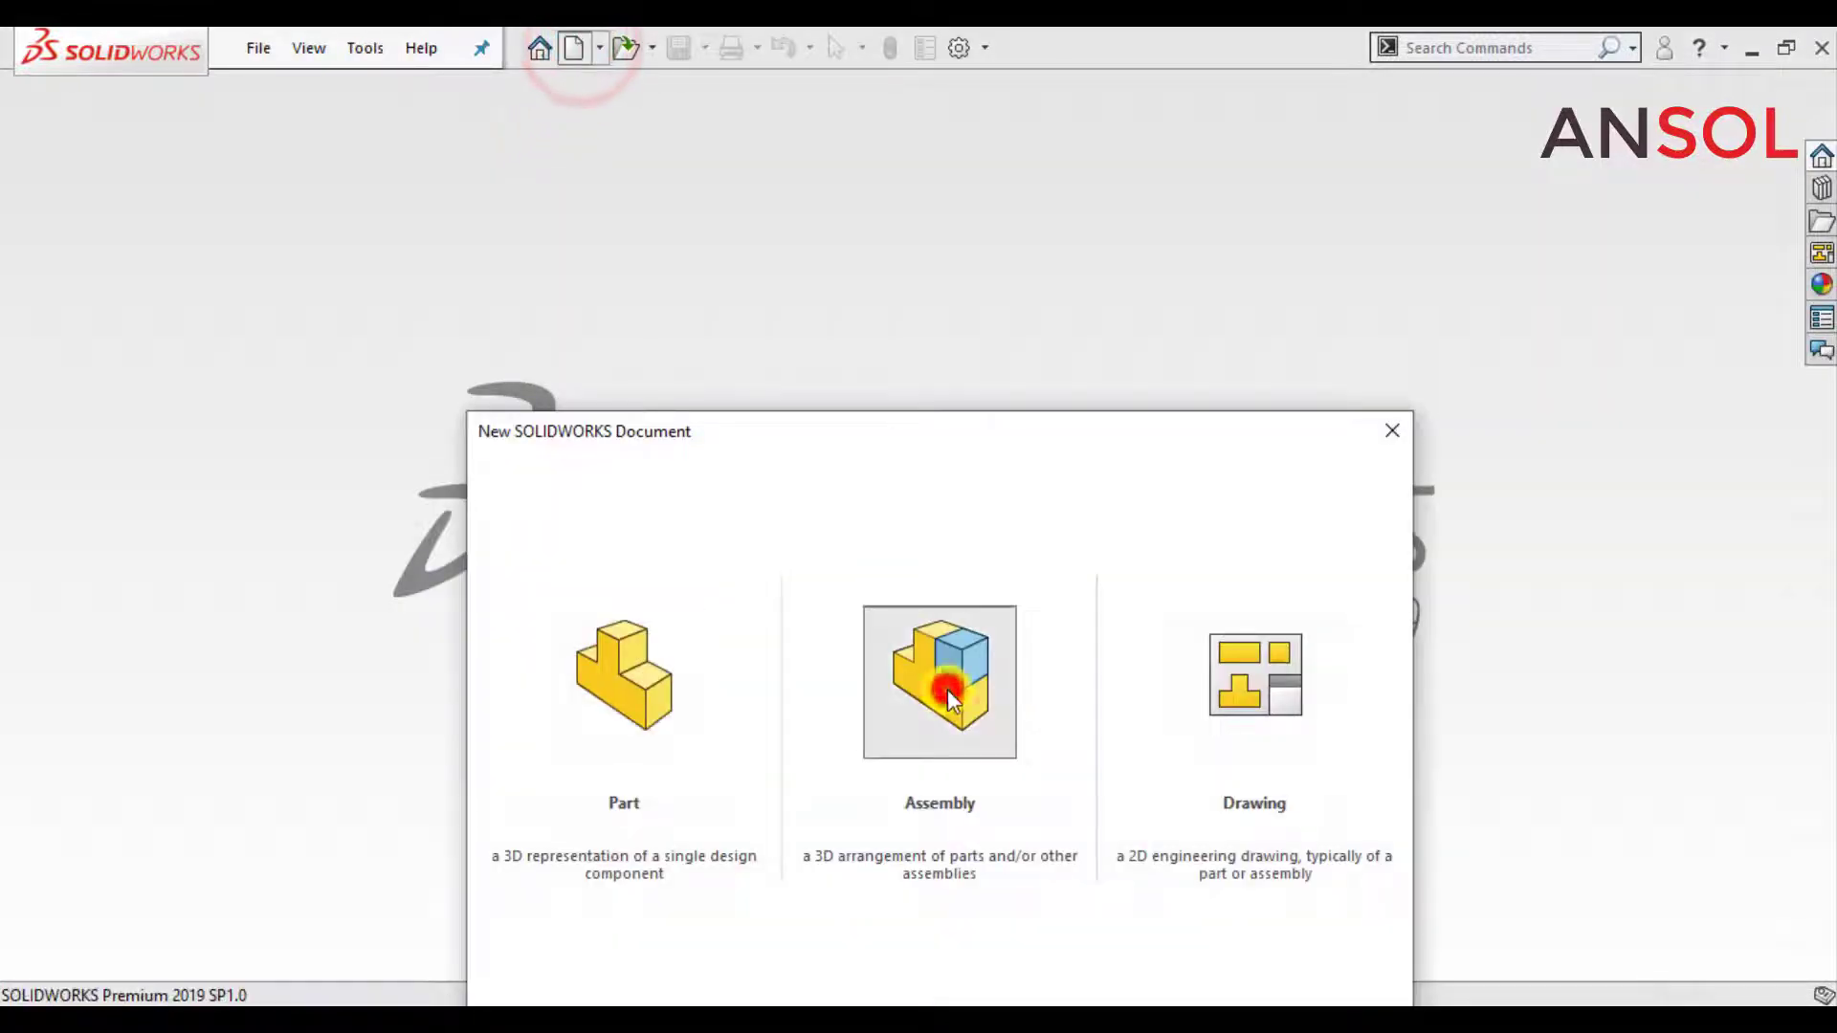
{"action": "double_click", "coordinate": [947, 689]}
{"action": "left_click", "coordinate": [1141, 812]}
{"action": "left_click", "coordinate": [58, 340]}
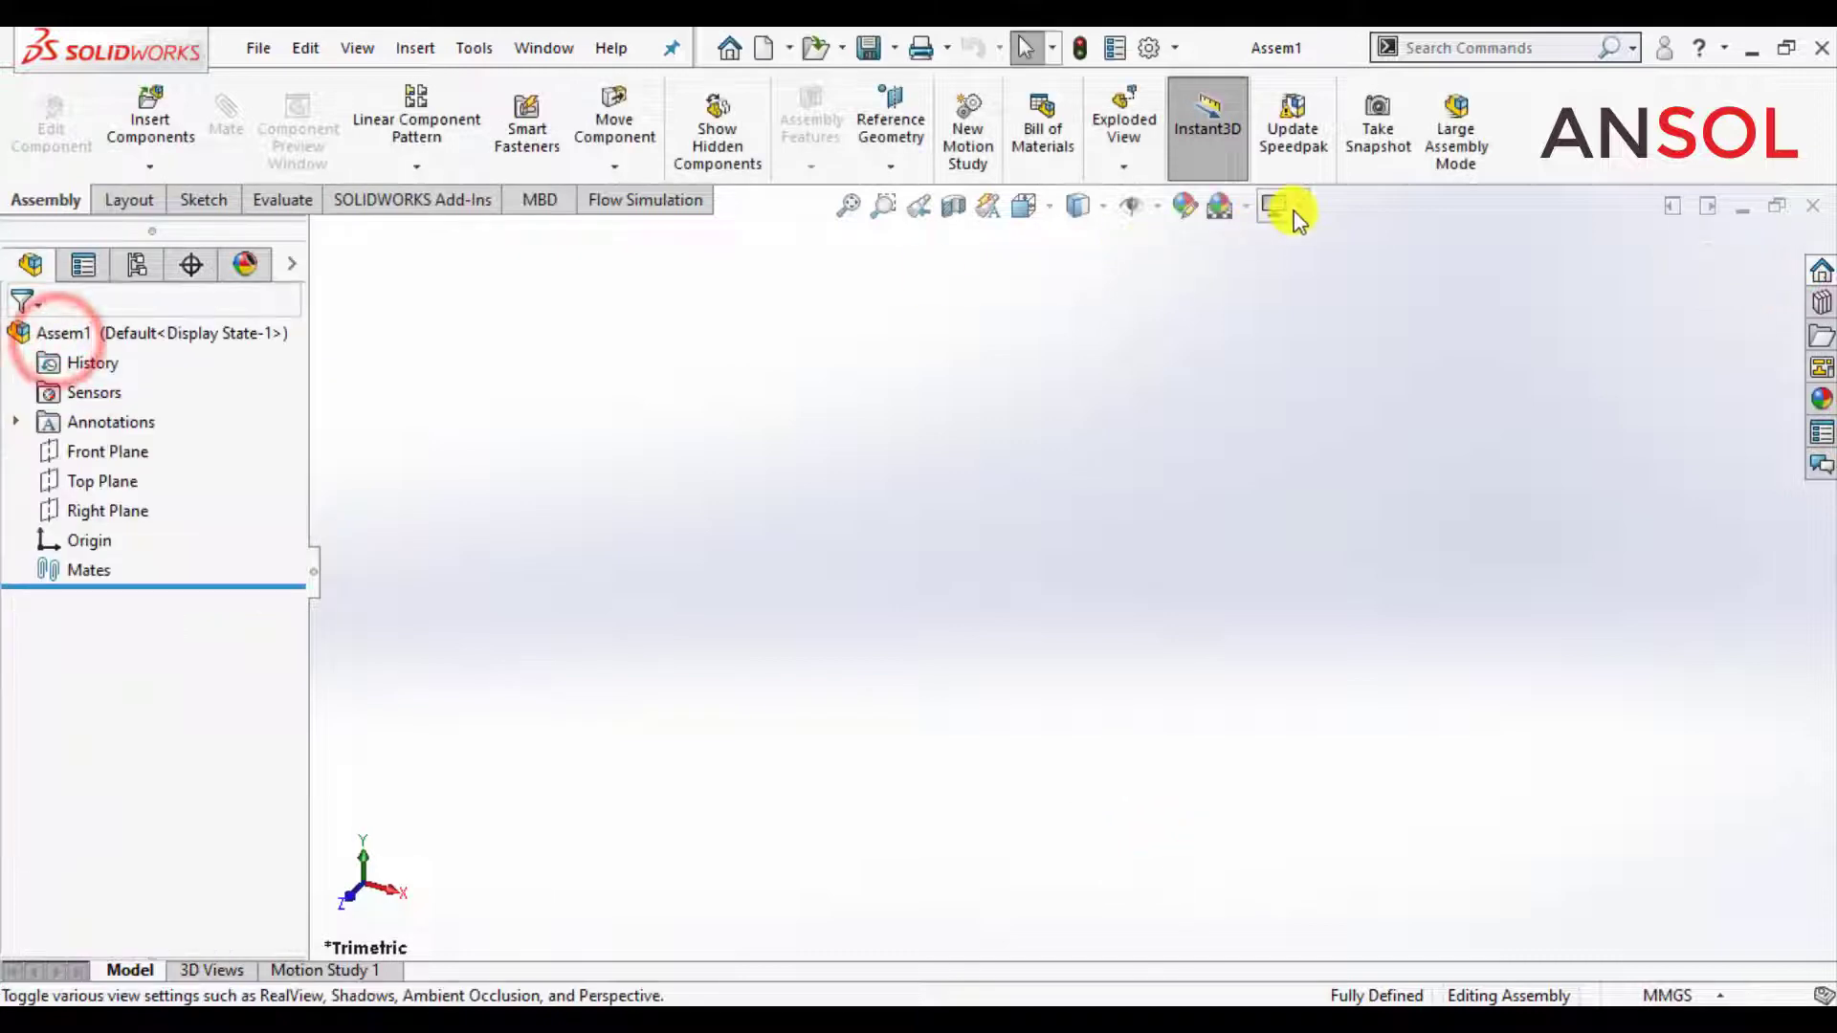
{"action": "left_click", "coordinate": [1243, 205]}
{"action": "left_click", "coordinate": [1254, 274]}
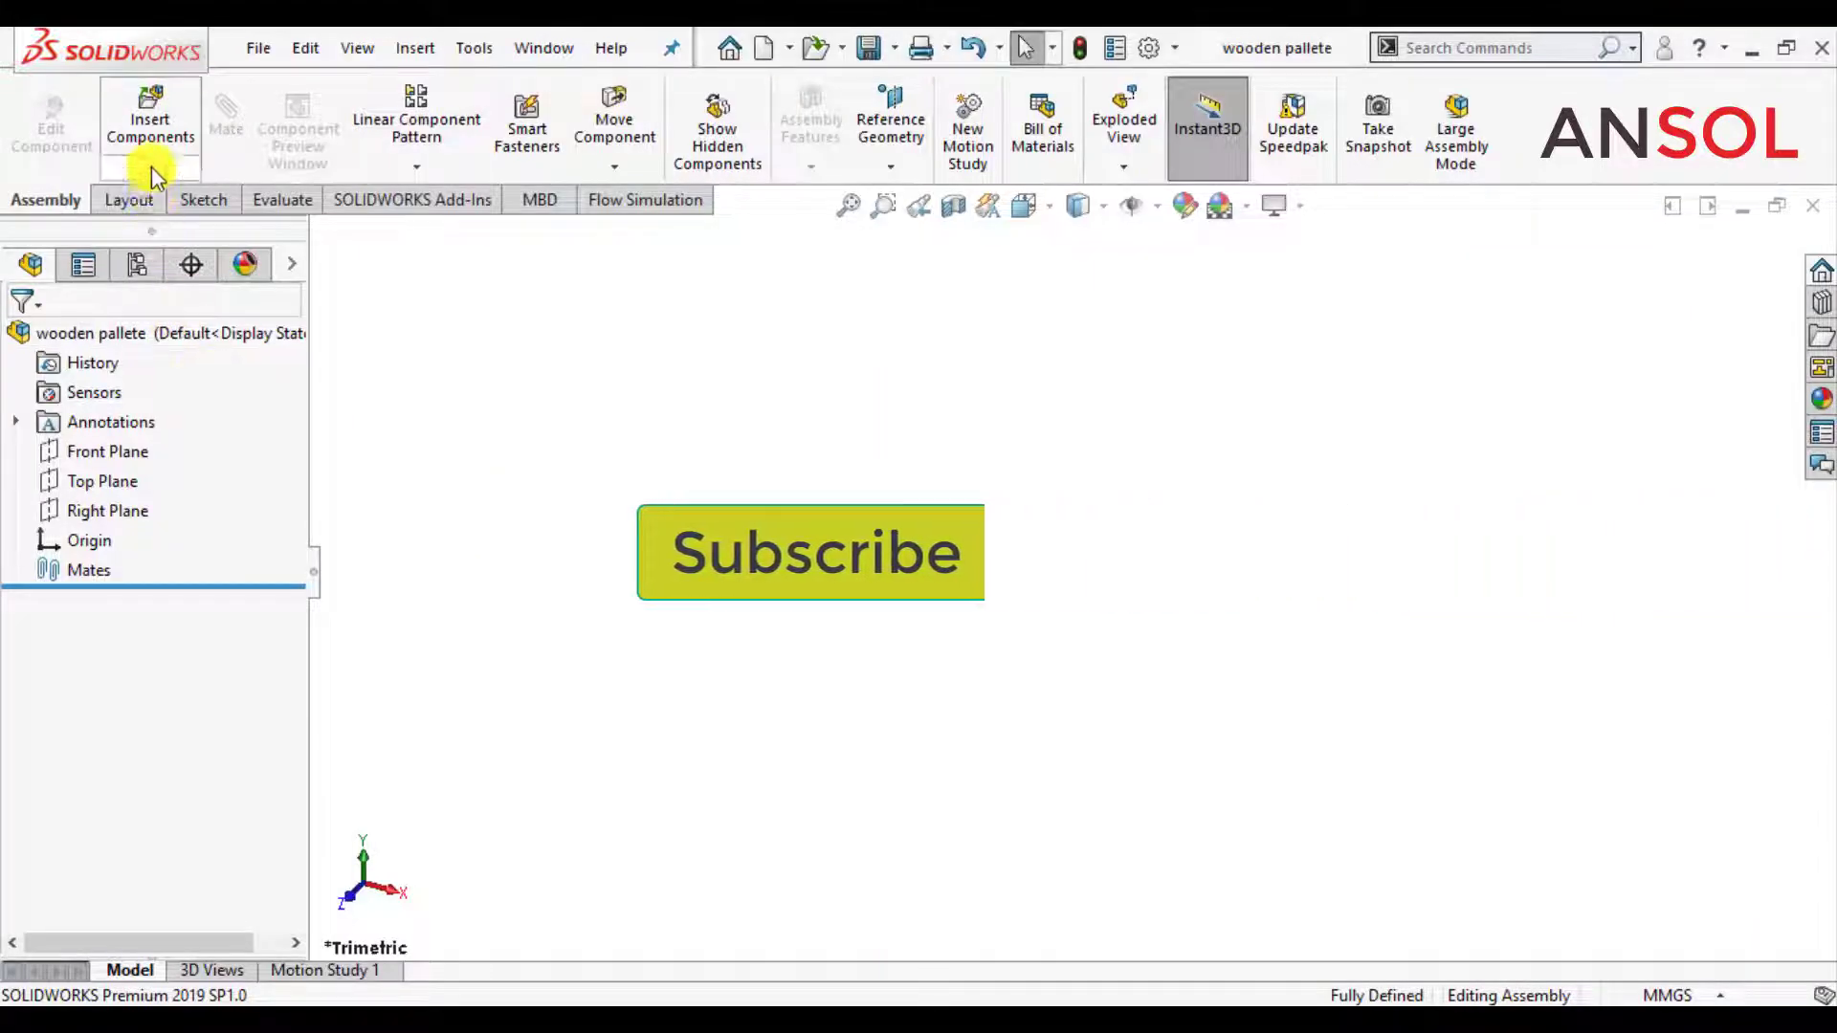
- Insert a new virtual part into the wooden pallete assembly and rename it Block
{"action": "left_click", "coordinate": [150, 167]}
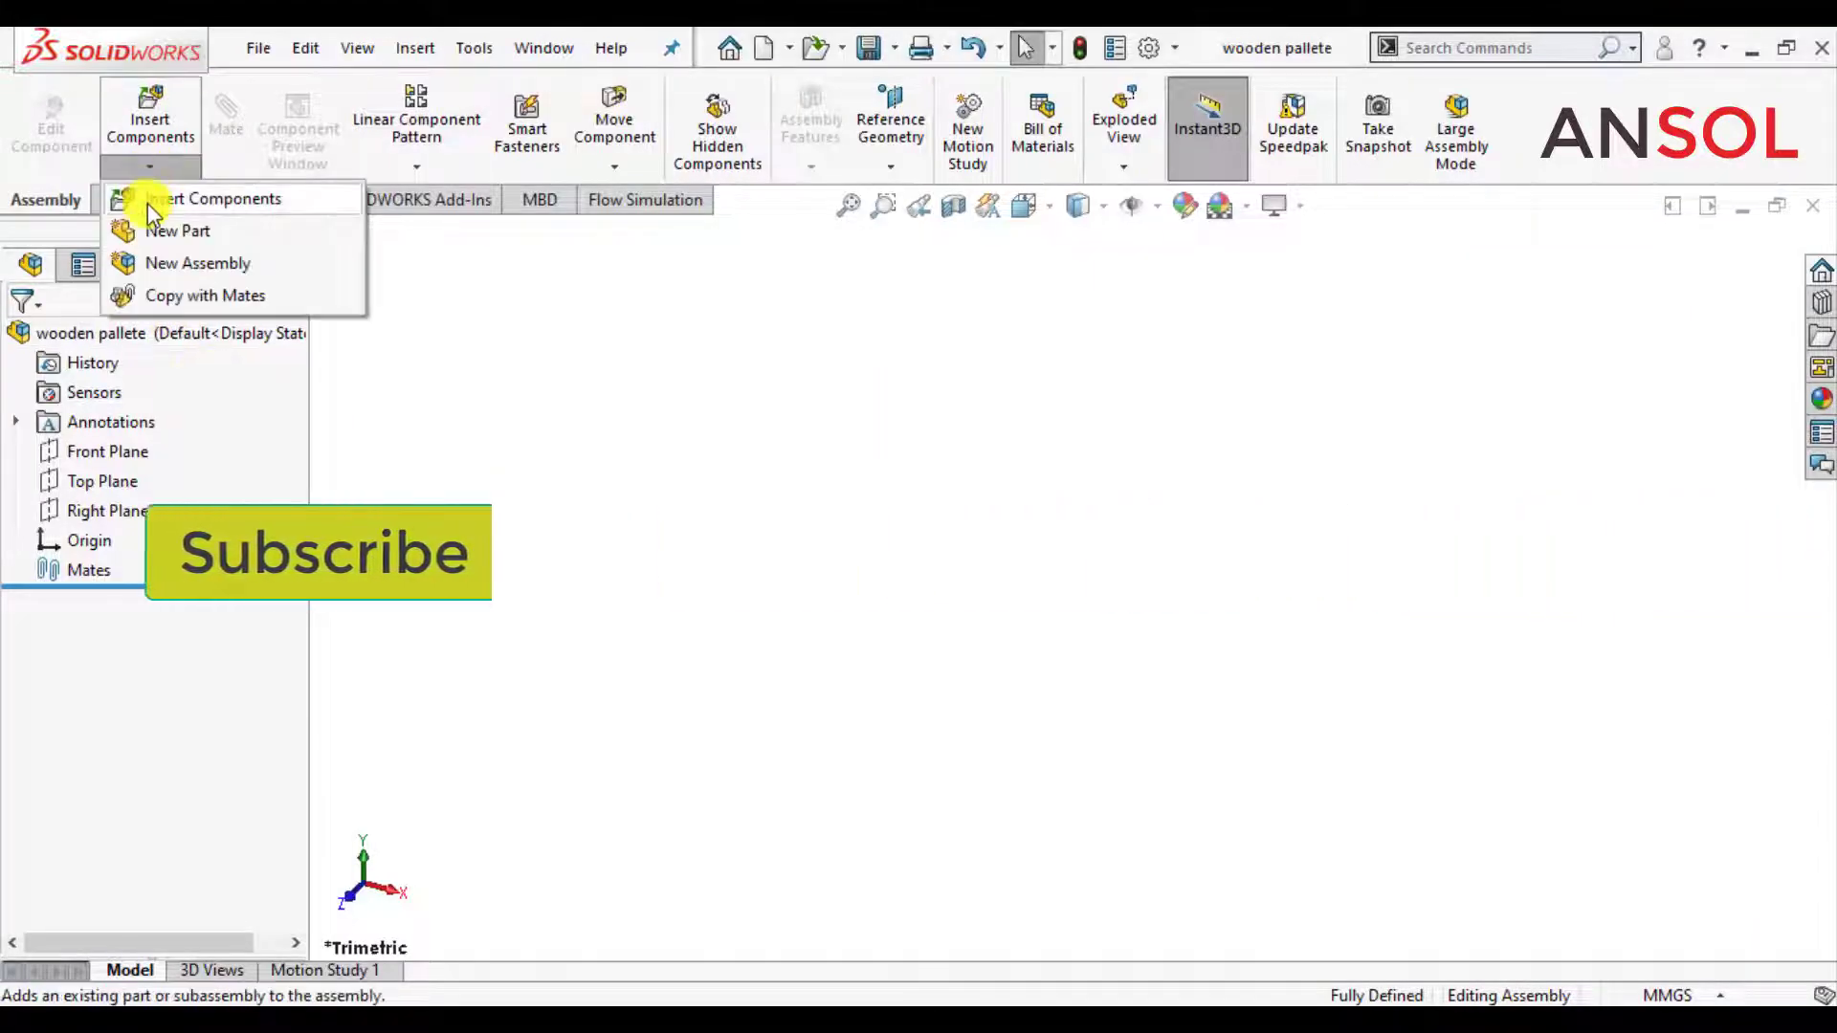
{"action": "left_click", "coordinate": [577, 568]}
{"action": "left_click", "coordinate": [648, 584]}
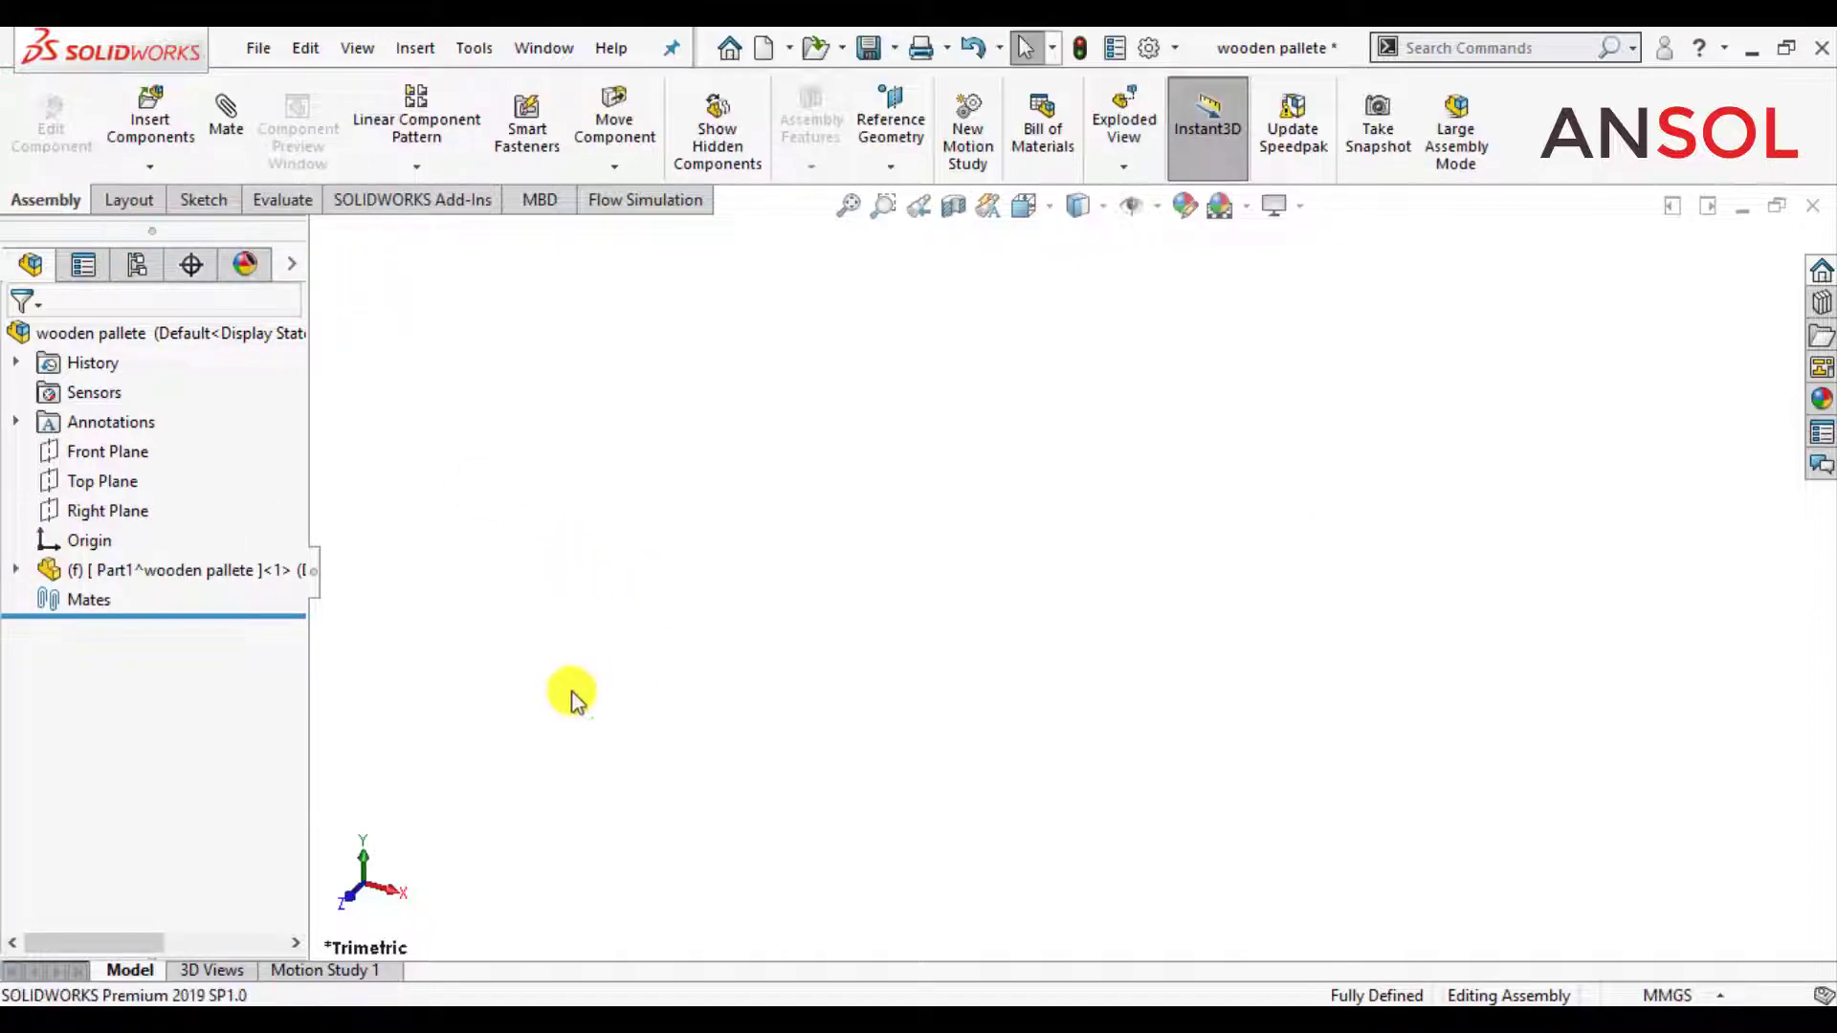
{"action": "left_click", "coordinate": [272, 574]}
{"action": "left_click", "coordinate": [273, 577]}
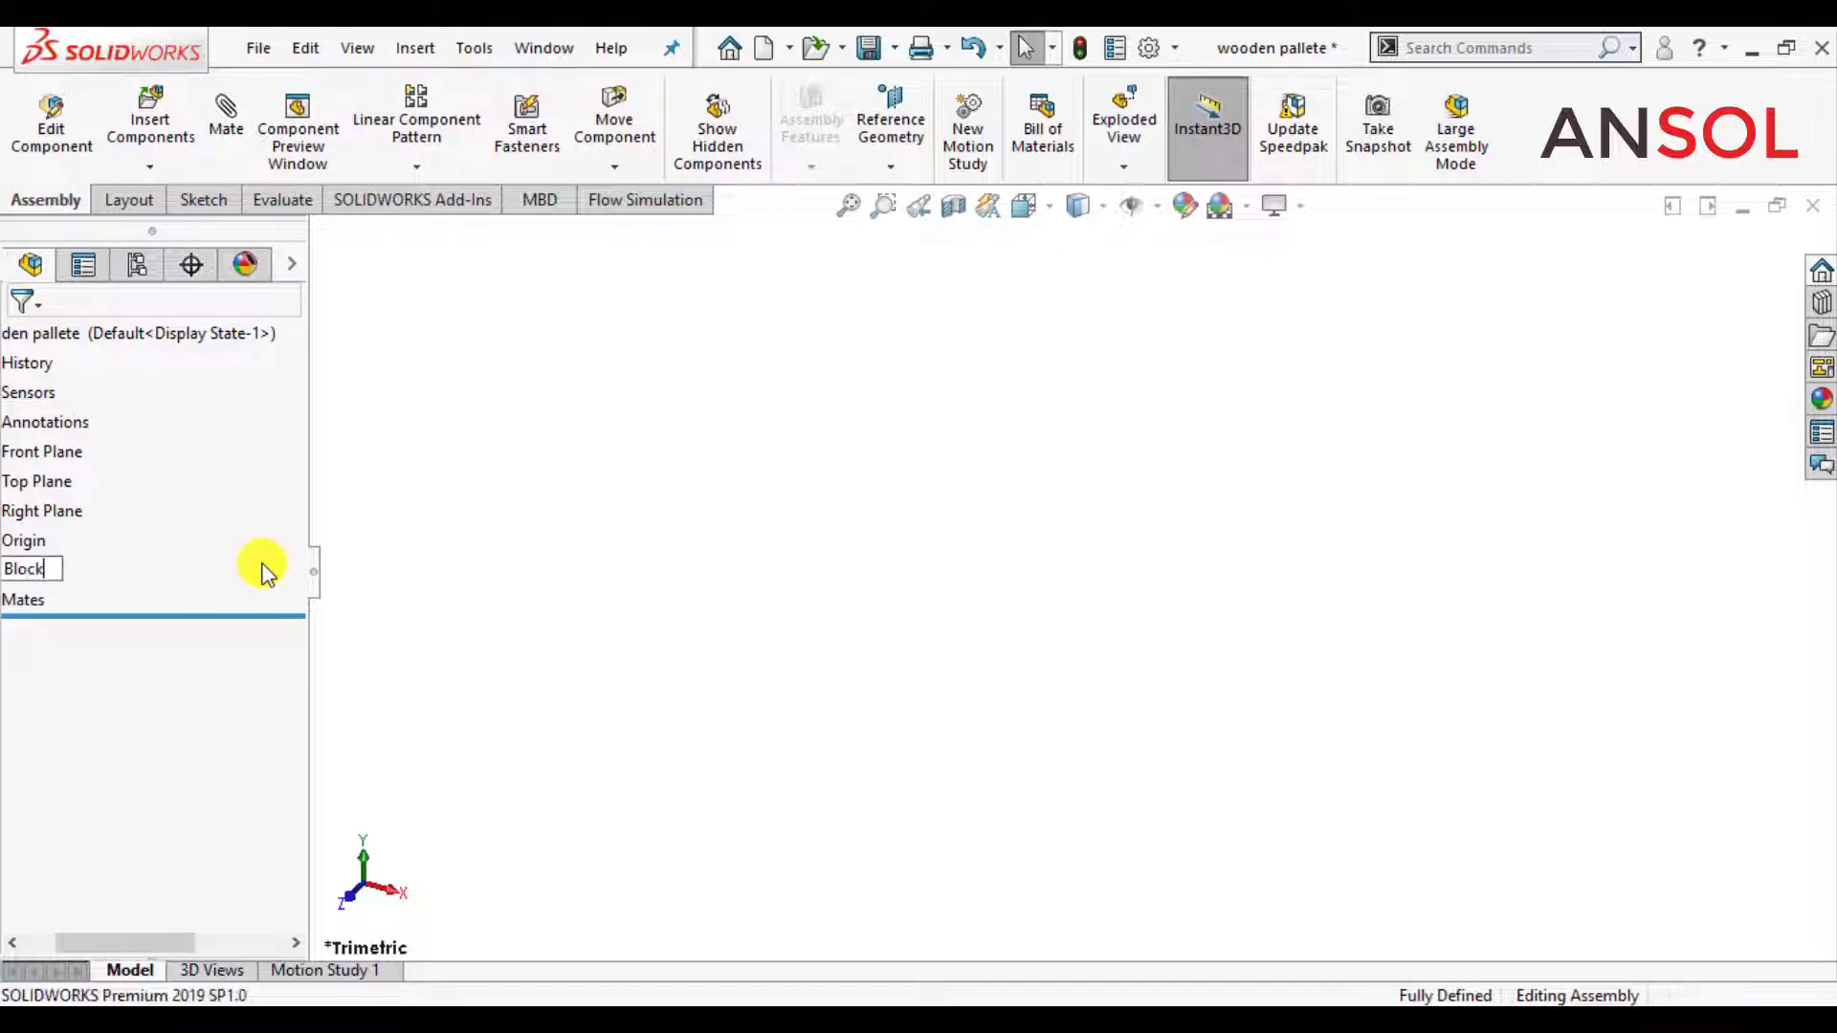
{"action": "key", "text": "Return"}
{"action": "left_click", "coordinate": [865, 570]}
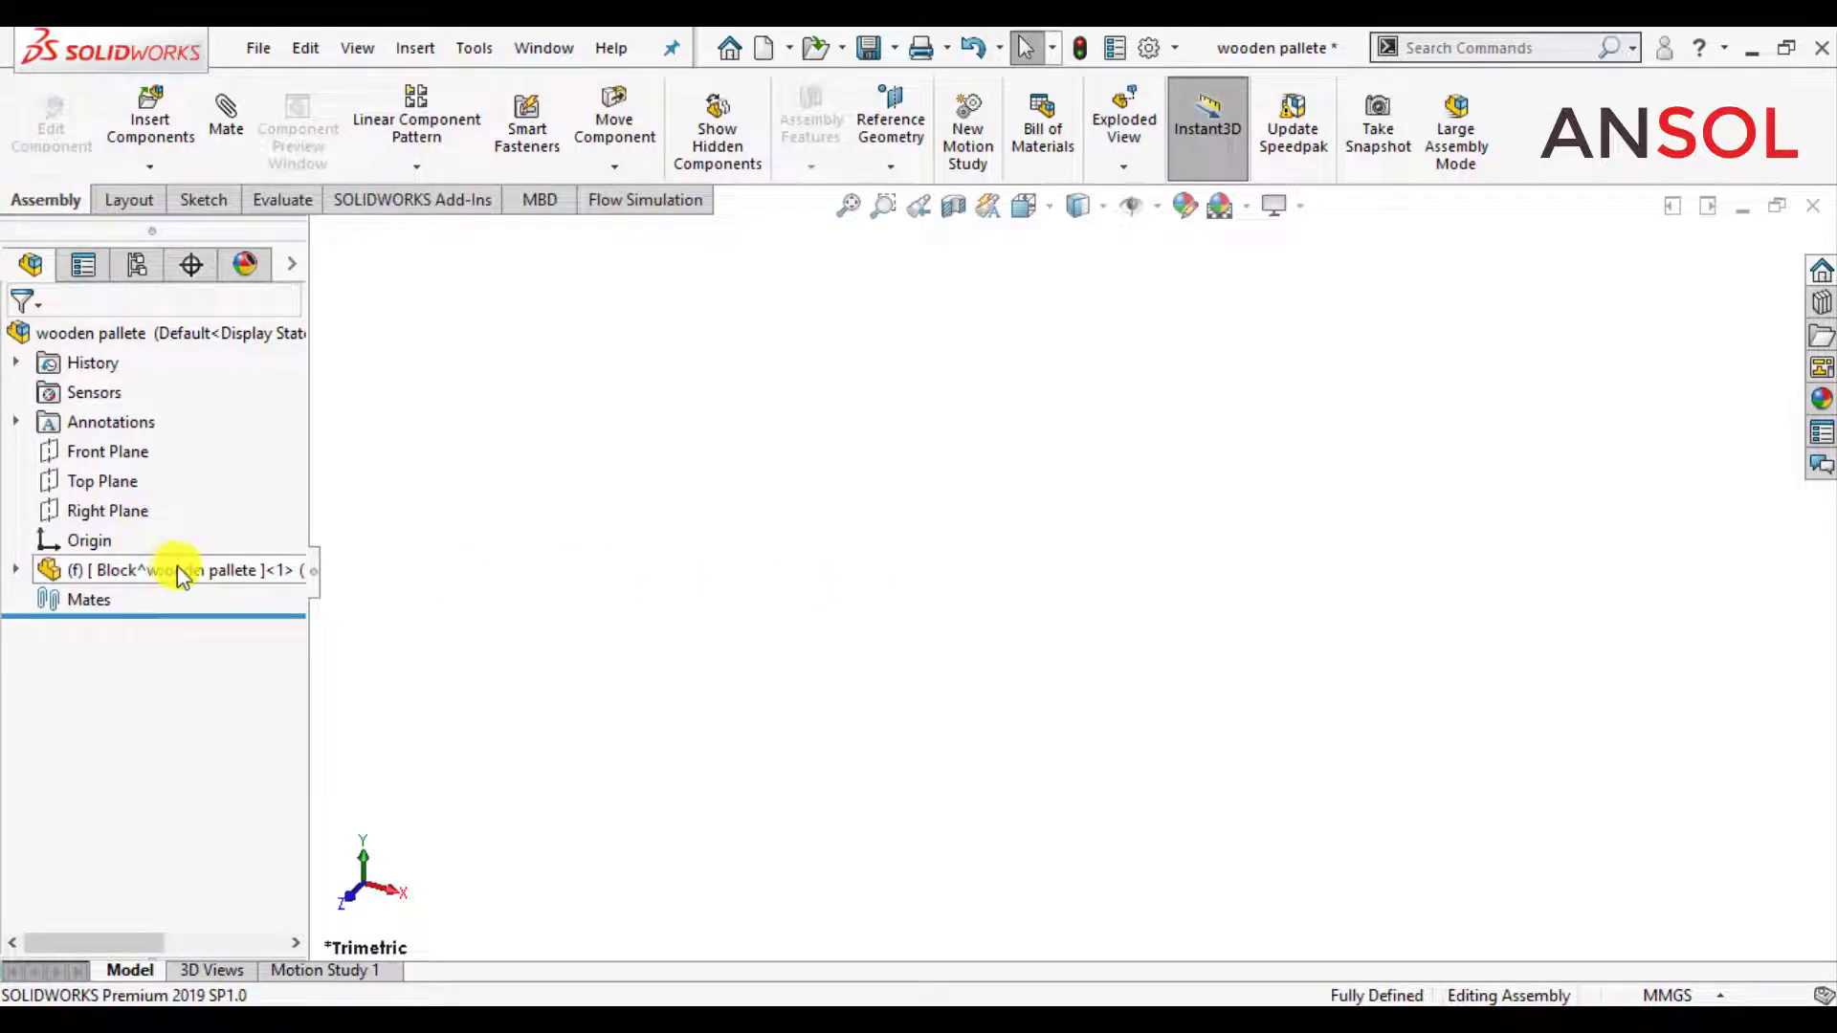
- Open the Block part for editing within the assembly and start a sketch on the Top Plane
{"action": "left_click", "coordinate": [182, 574]}
{"action": "left_click", "coordinate": [328, 484]}
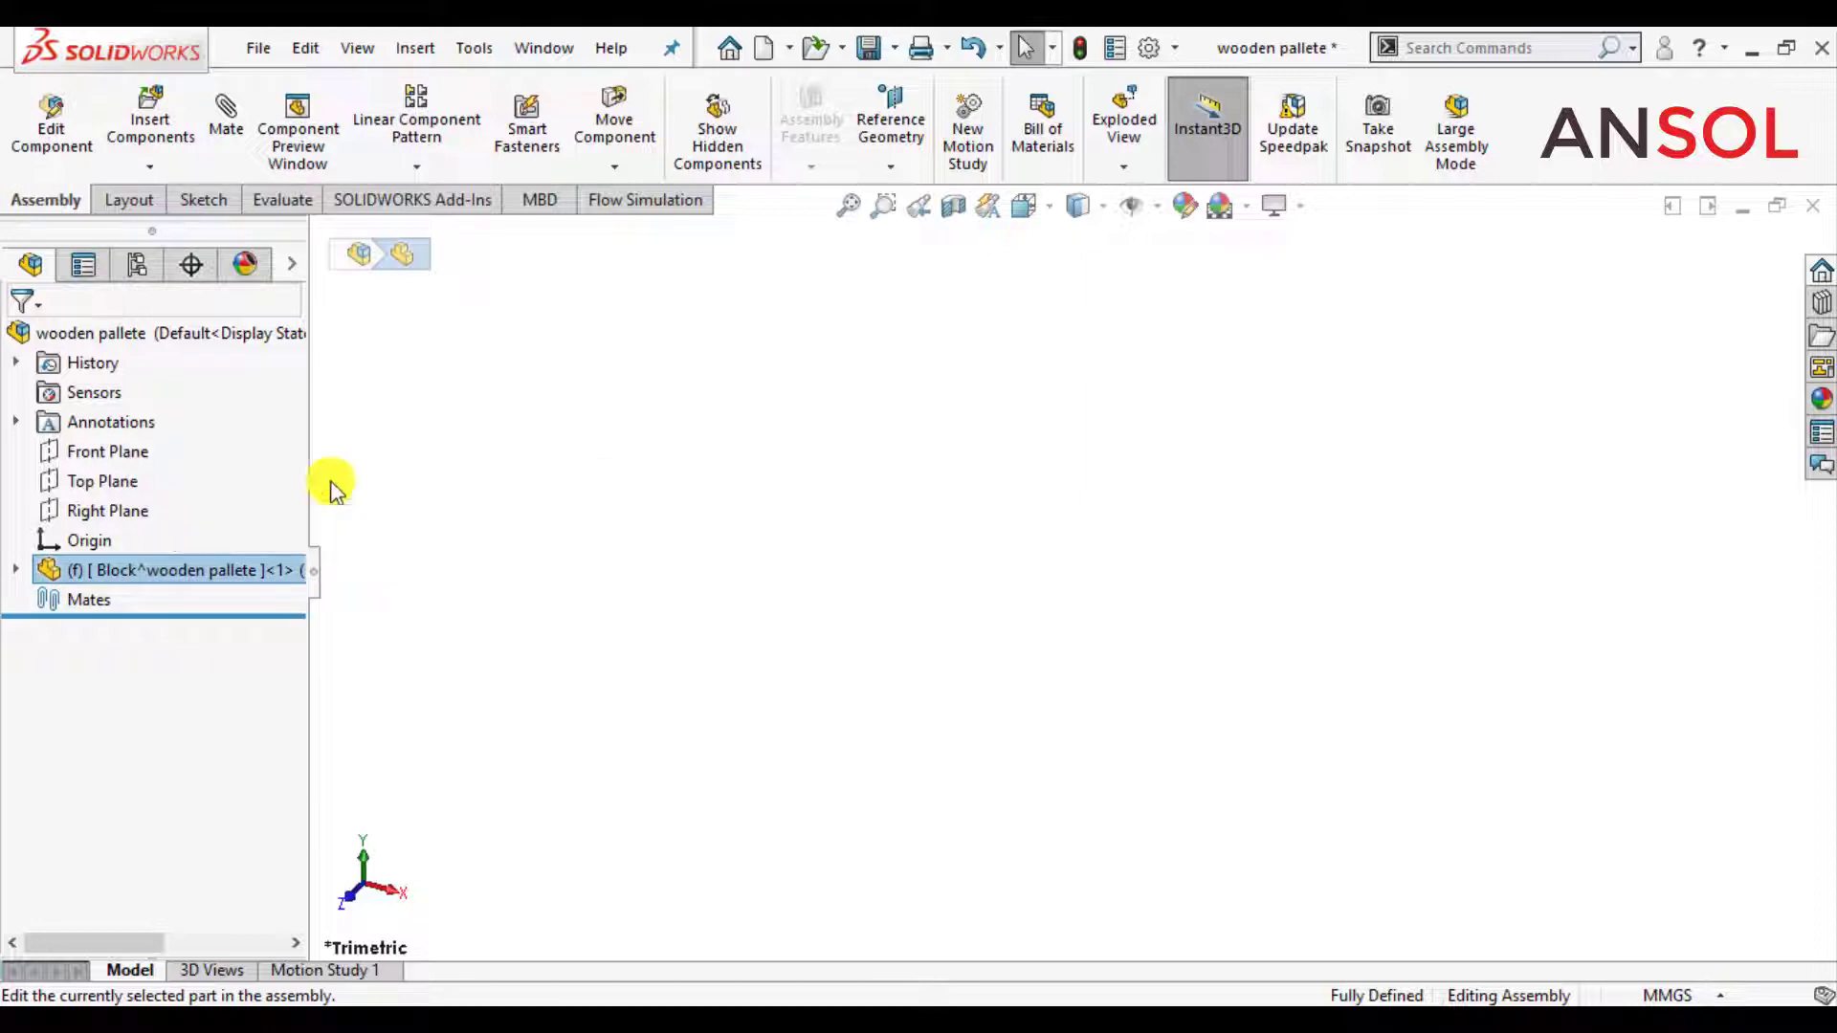
{"action": "left_click", "coordinate": [171, 481]}
{"action": "left_click", "coordinate": [234, 442]}
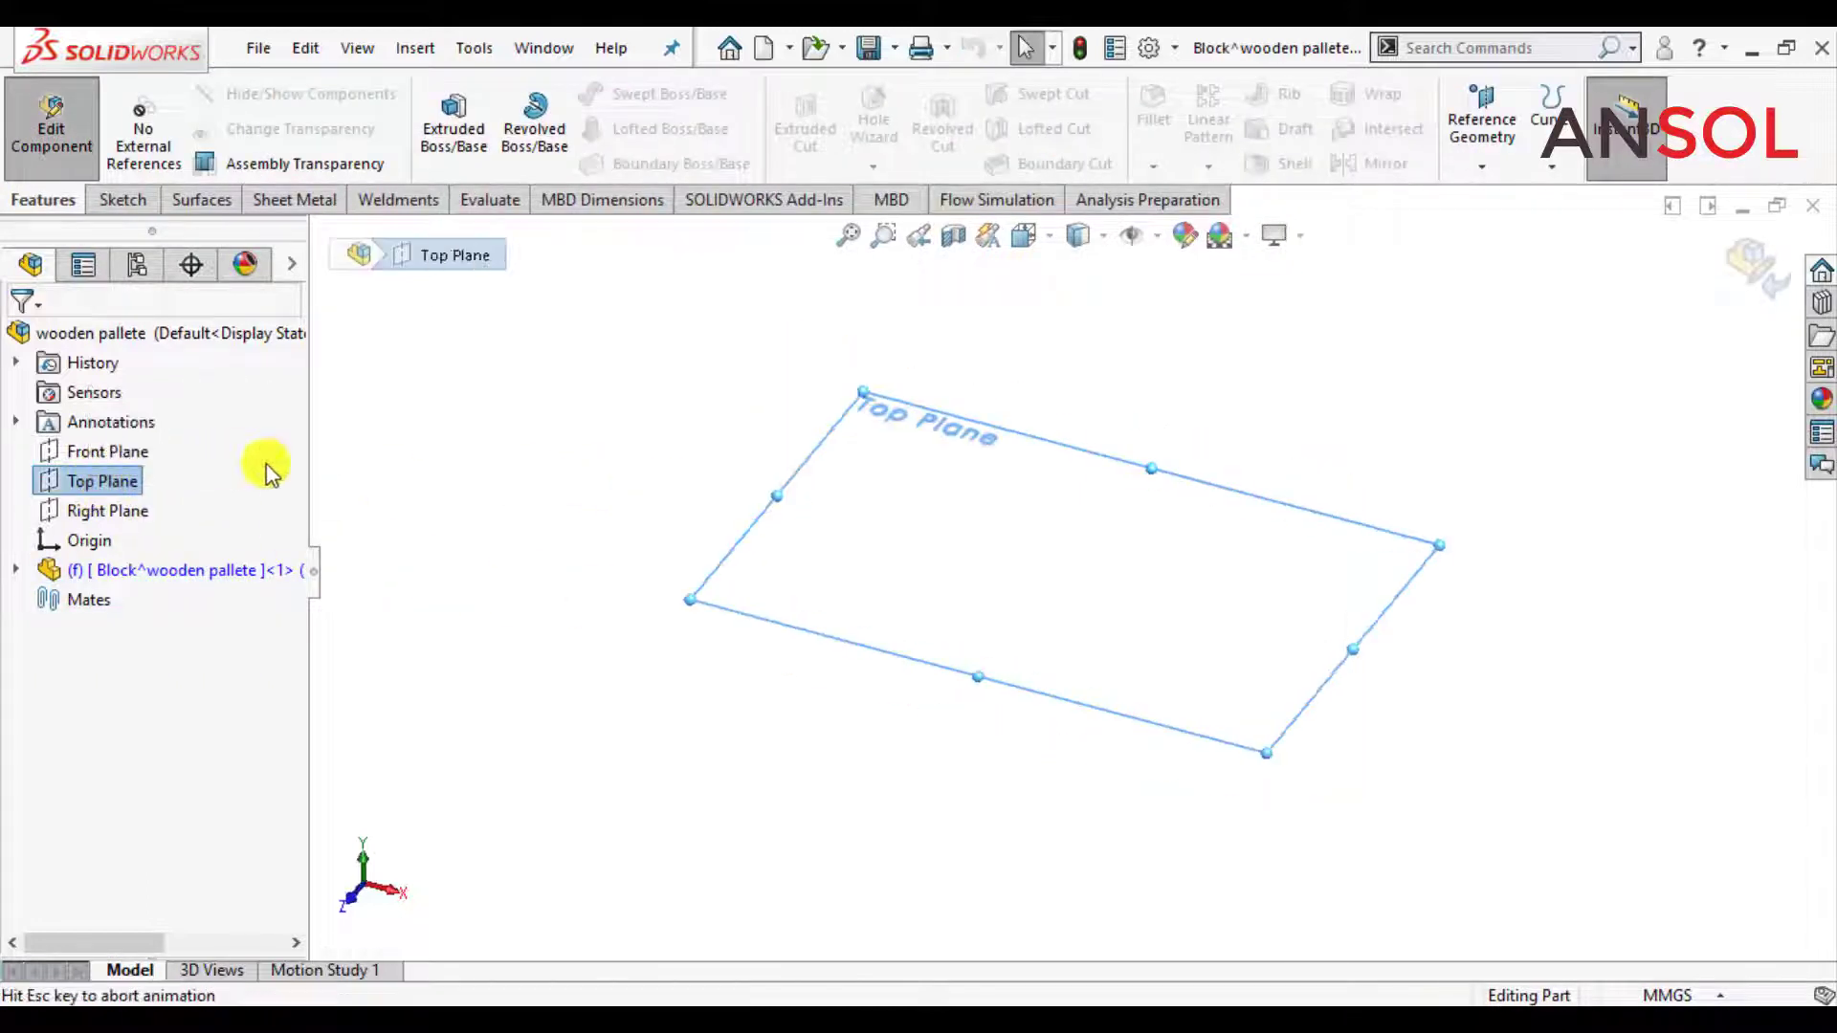
{"action": "left_click", "coordinate": [518, 503]}
{"action": "left_click", "coordinate": [95, 481]}
{"action": "left_click", "coordinate": [128, 441]}
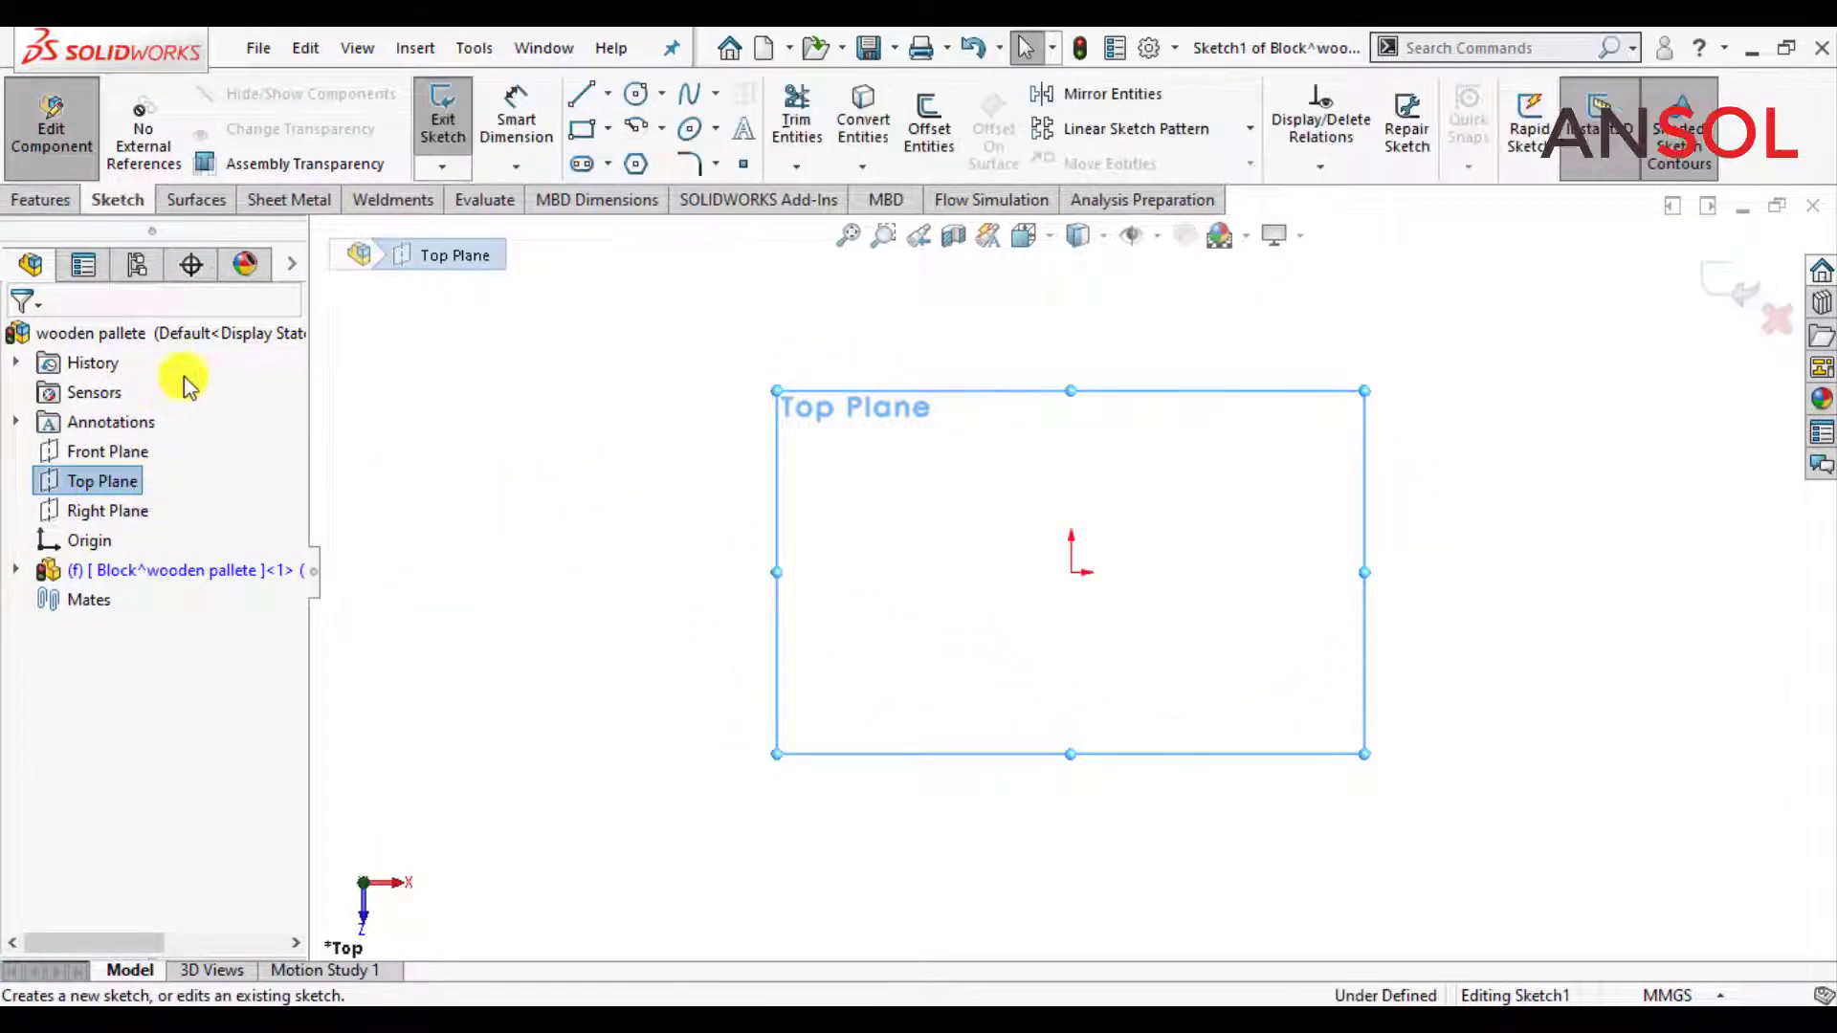
- Sketch a center rectangle about 69 by 52 mm centred on the origin
{"action": "left_click", "coordinate": [124, 438]}
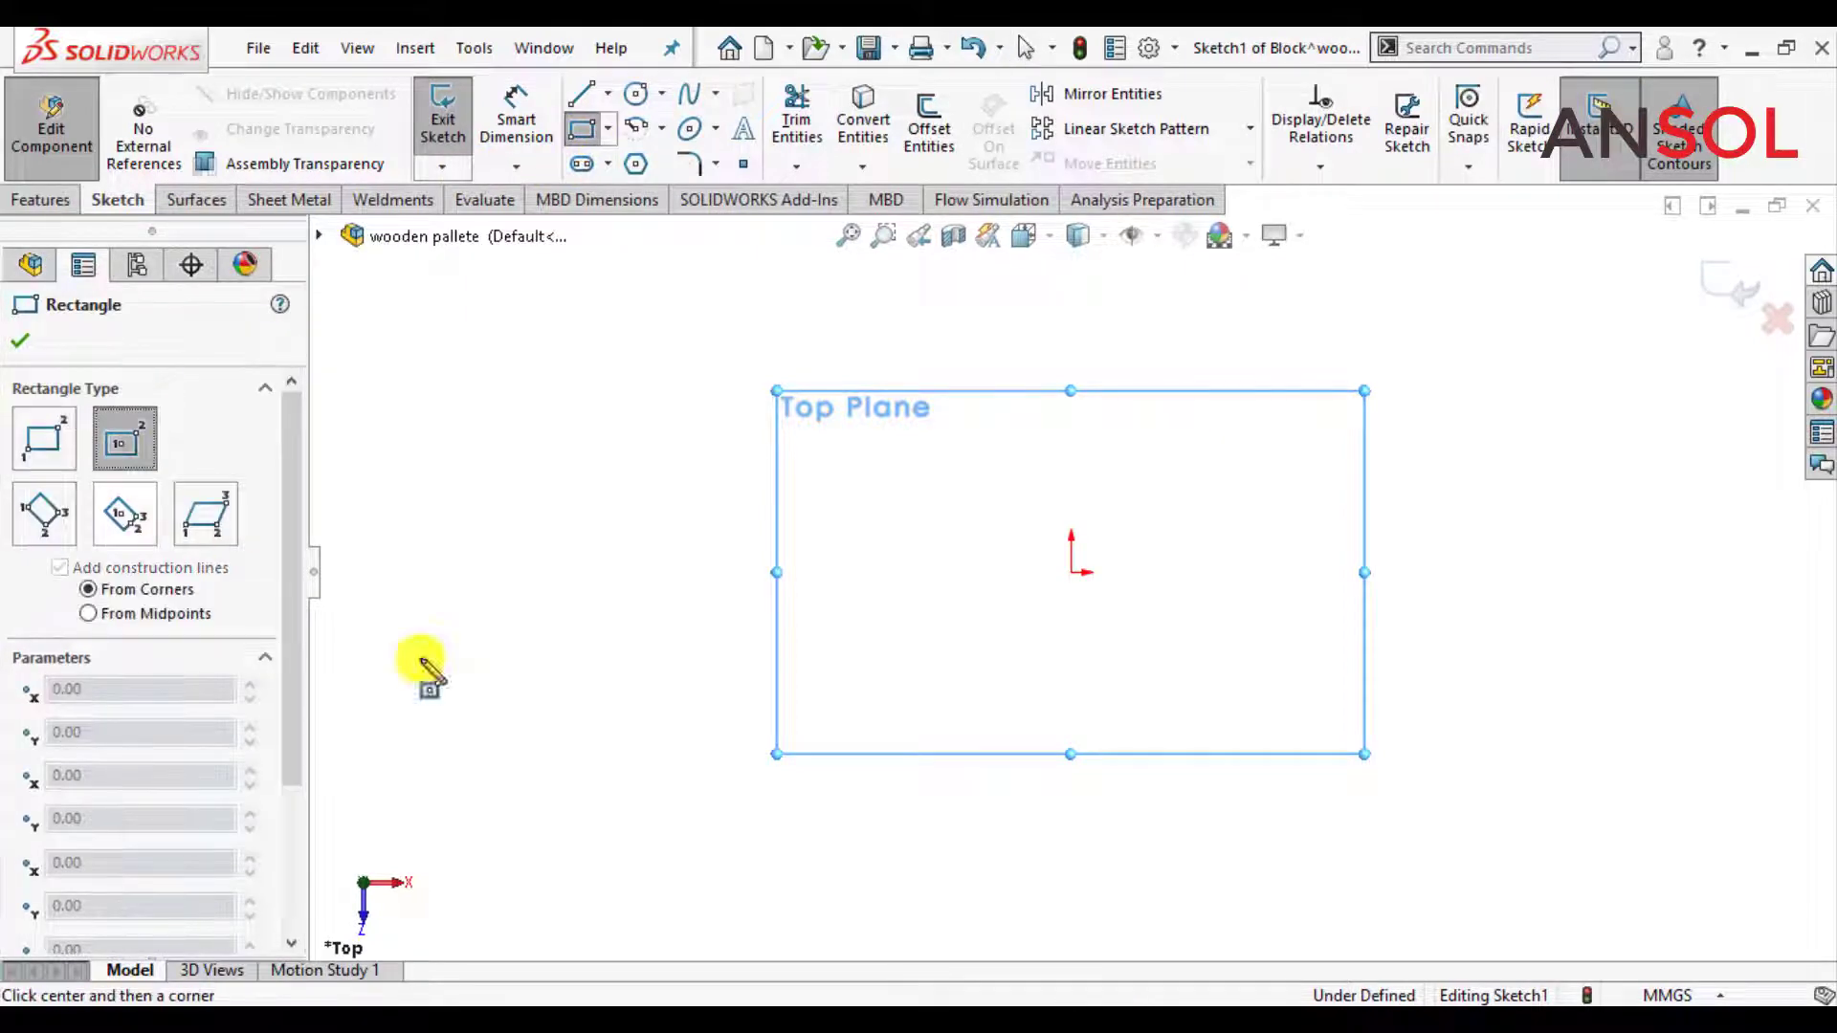
{"action": "left_click", "coordinate": [1072, 572]}
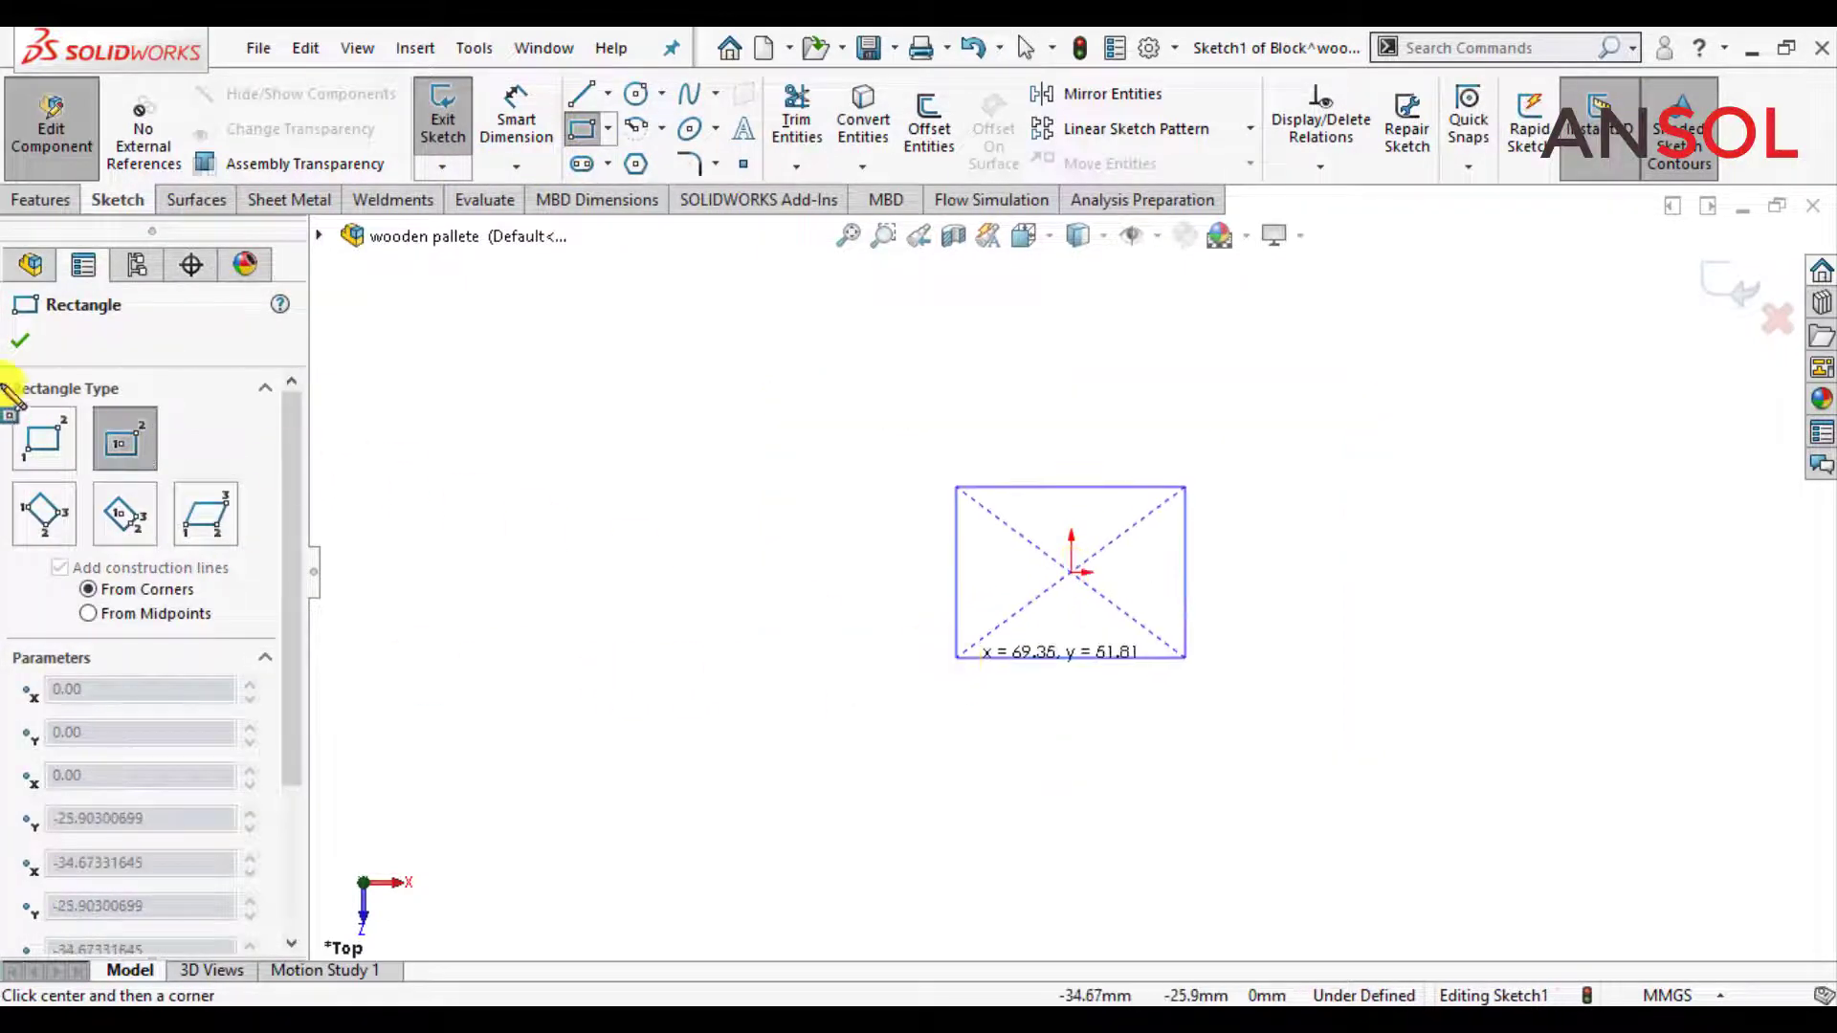
{"action": "left_click", "coordinate": [20, 344]}
- Dimension the rectangle's vertical side to 100 mm
{"action": "scroll", "coordinate": [1038, 631], "scroll_direction": "down", "scroll_amount": 3}
{"action": "left_click", "coordinate": [521, 111]}
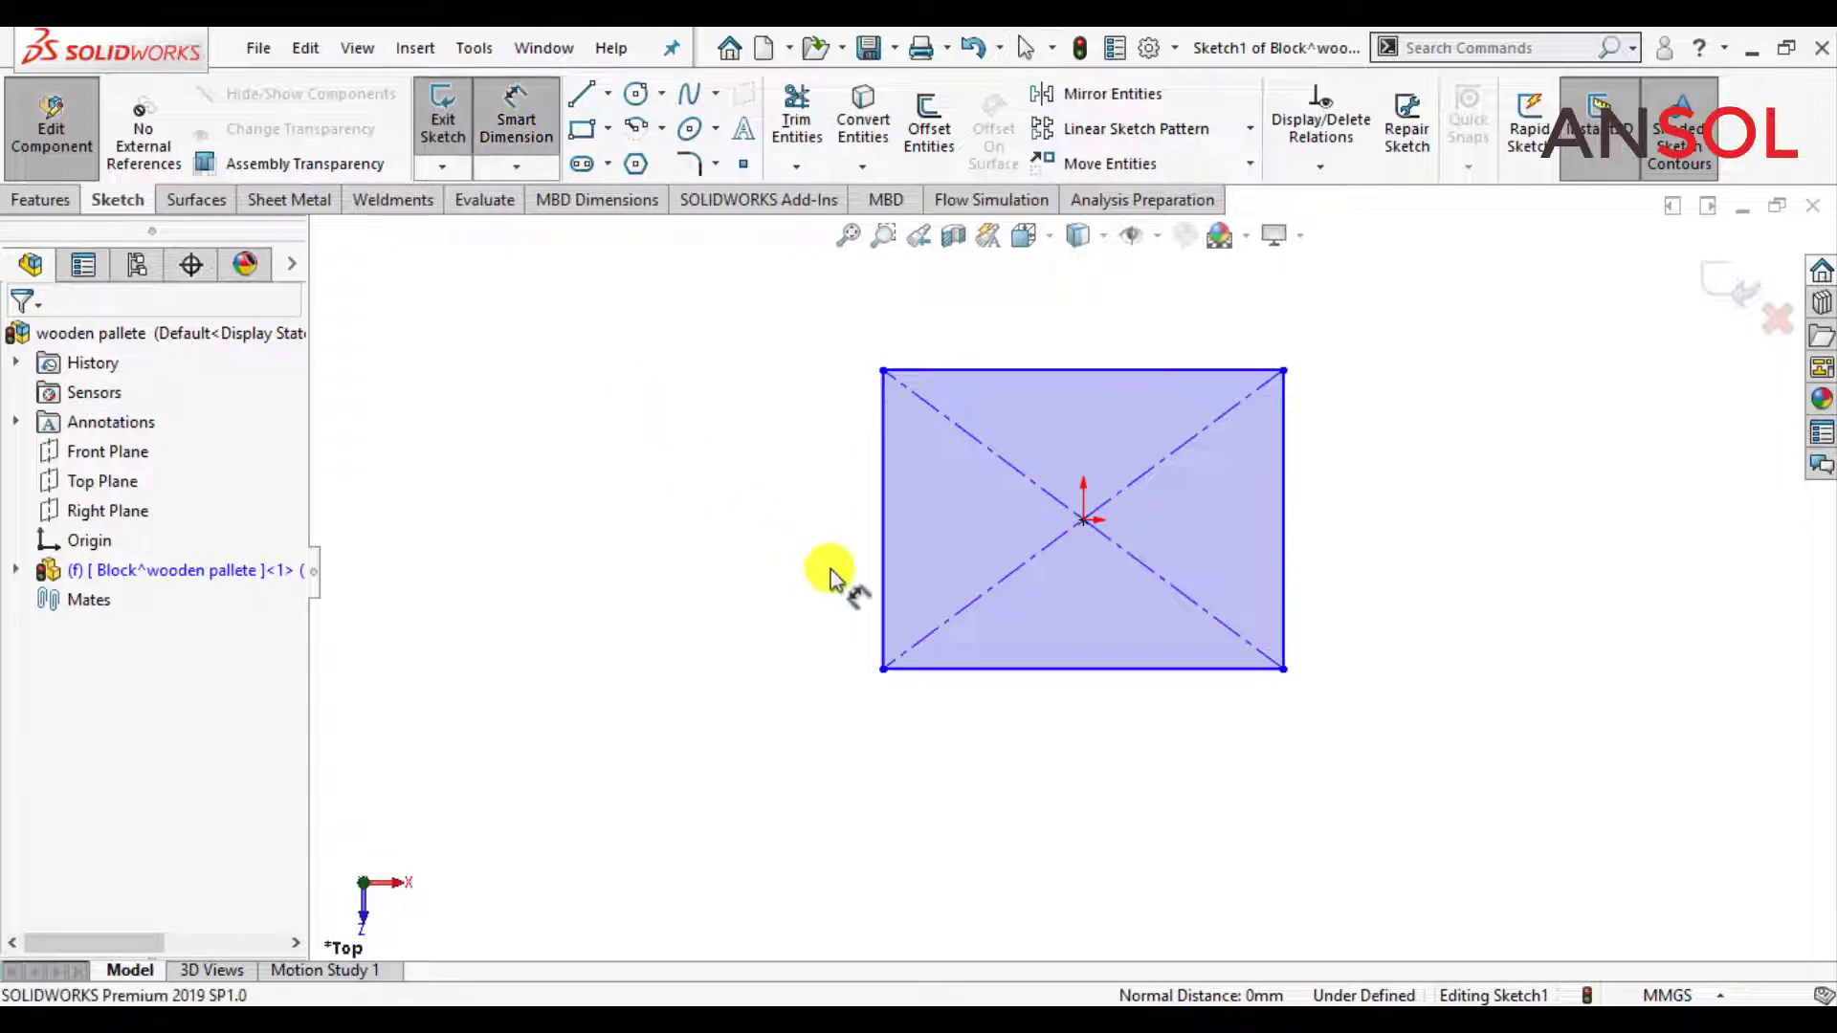
{"action": "left_click", "coordinate": [881, 593]}
{"action": "left_click", "coordinate": [796, 591]}
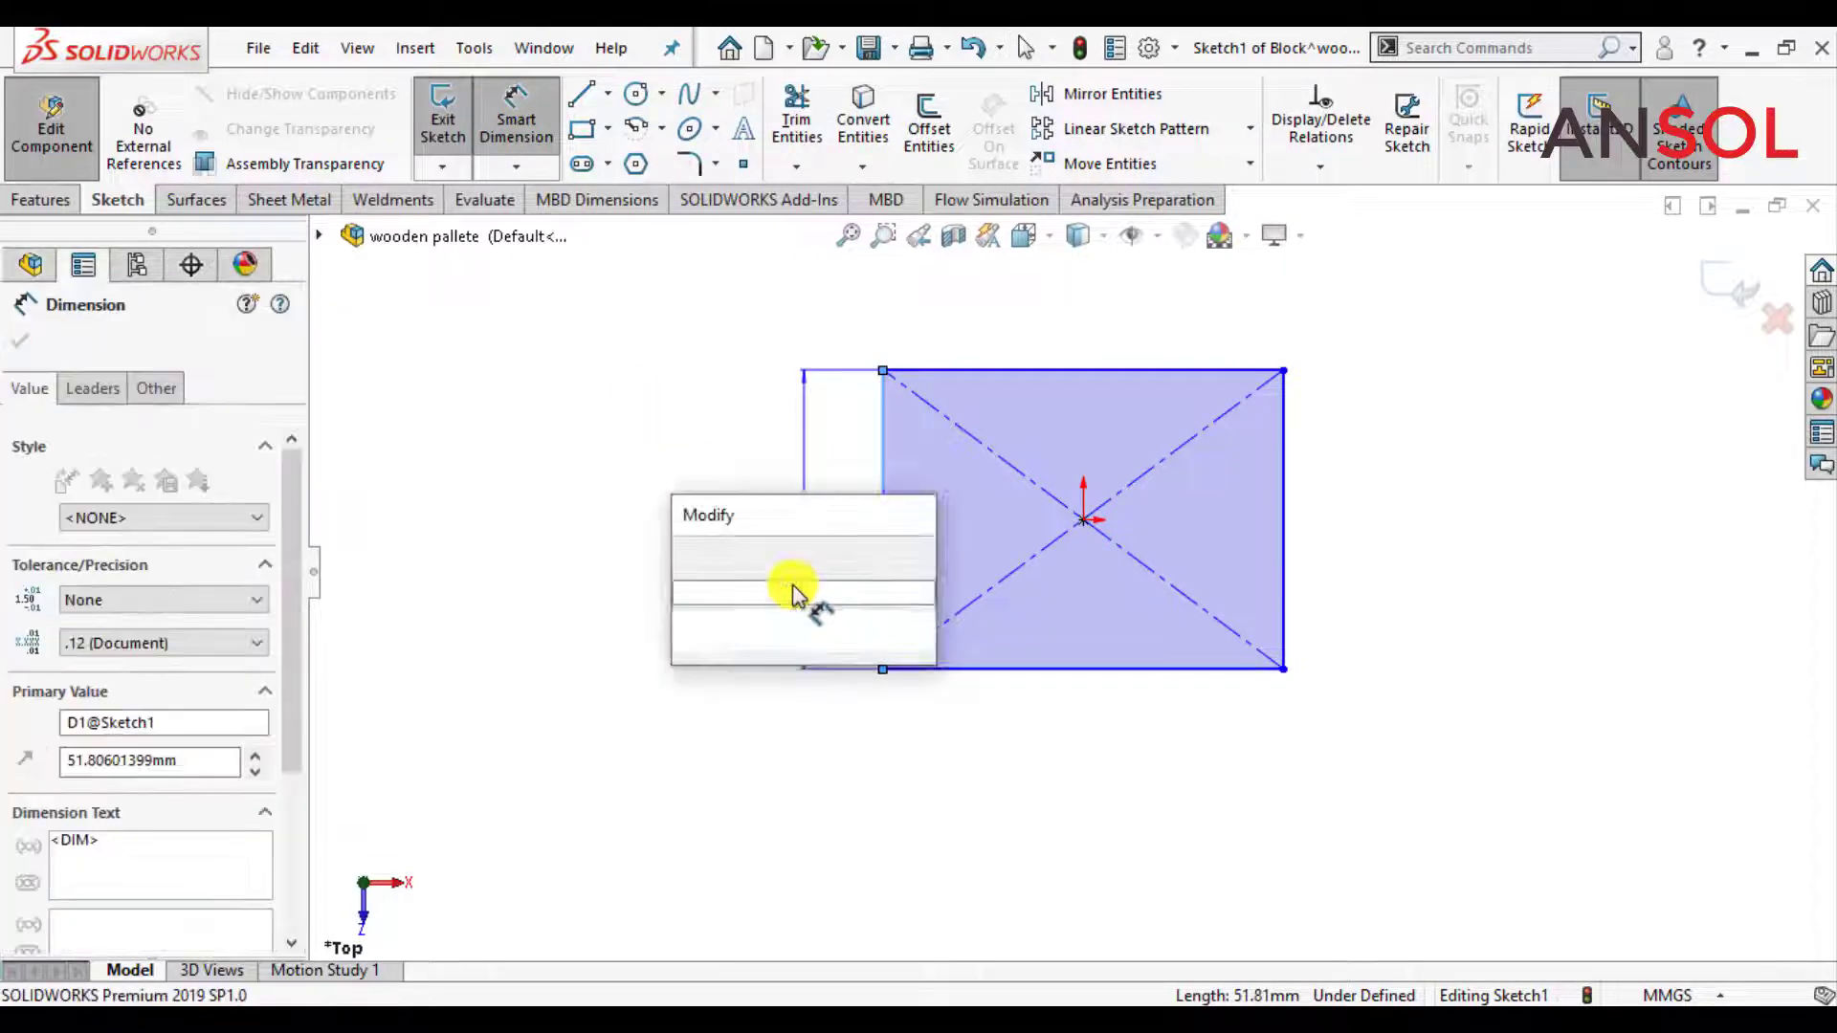
{"action": "type", "text": "100"}
{"action": "key", "text": "Return"}
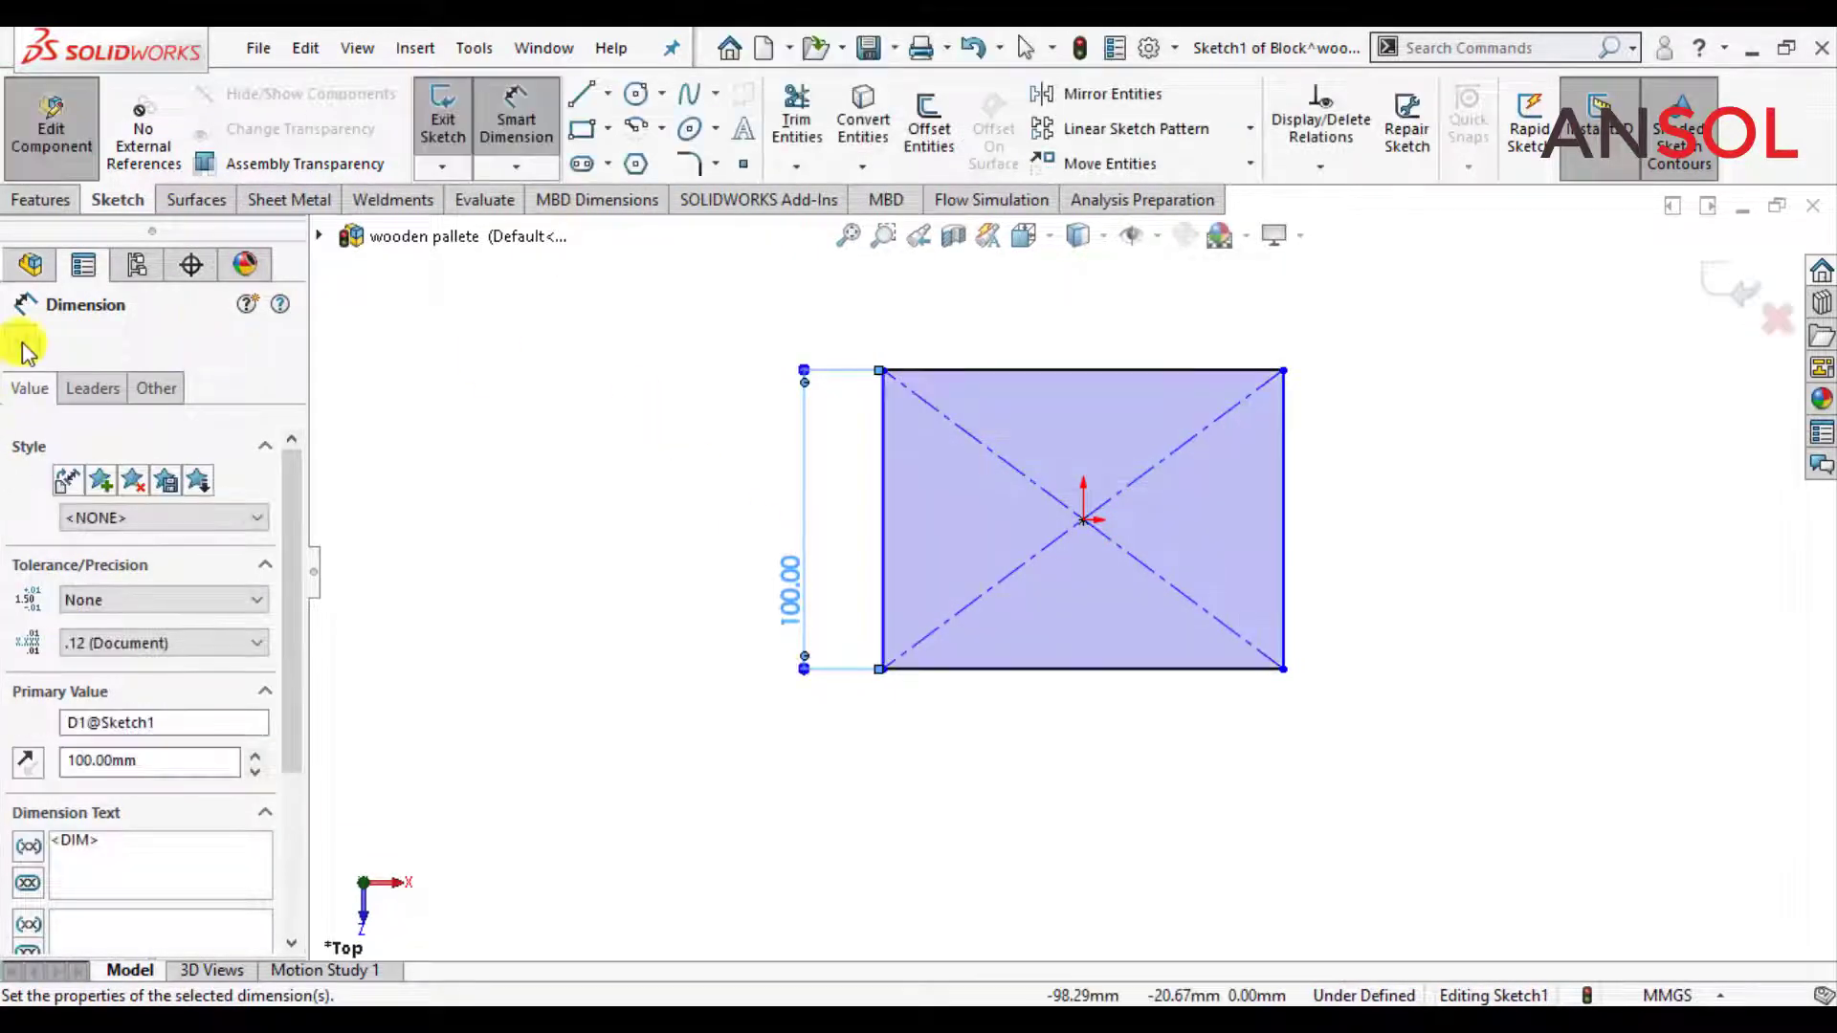
{"action": "left_click", "coordinate": [21, 342]}
- Make two adjacent sides of the rectangle equal in length and close the sketch
{"action": "left_click", "coordinate": [882, 564]}
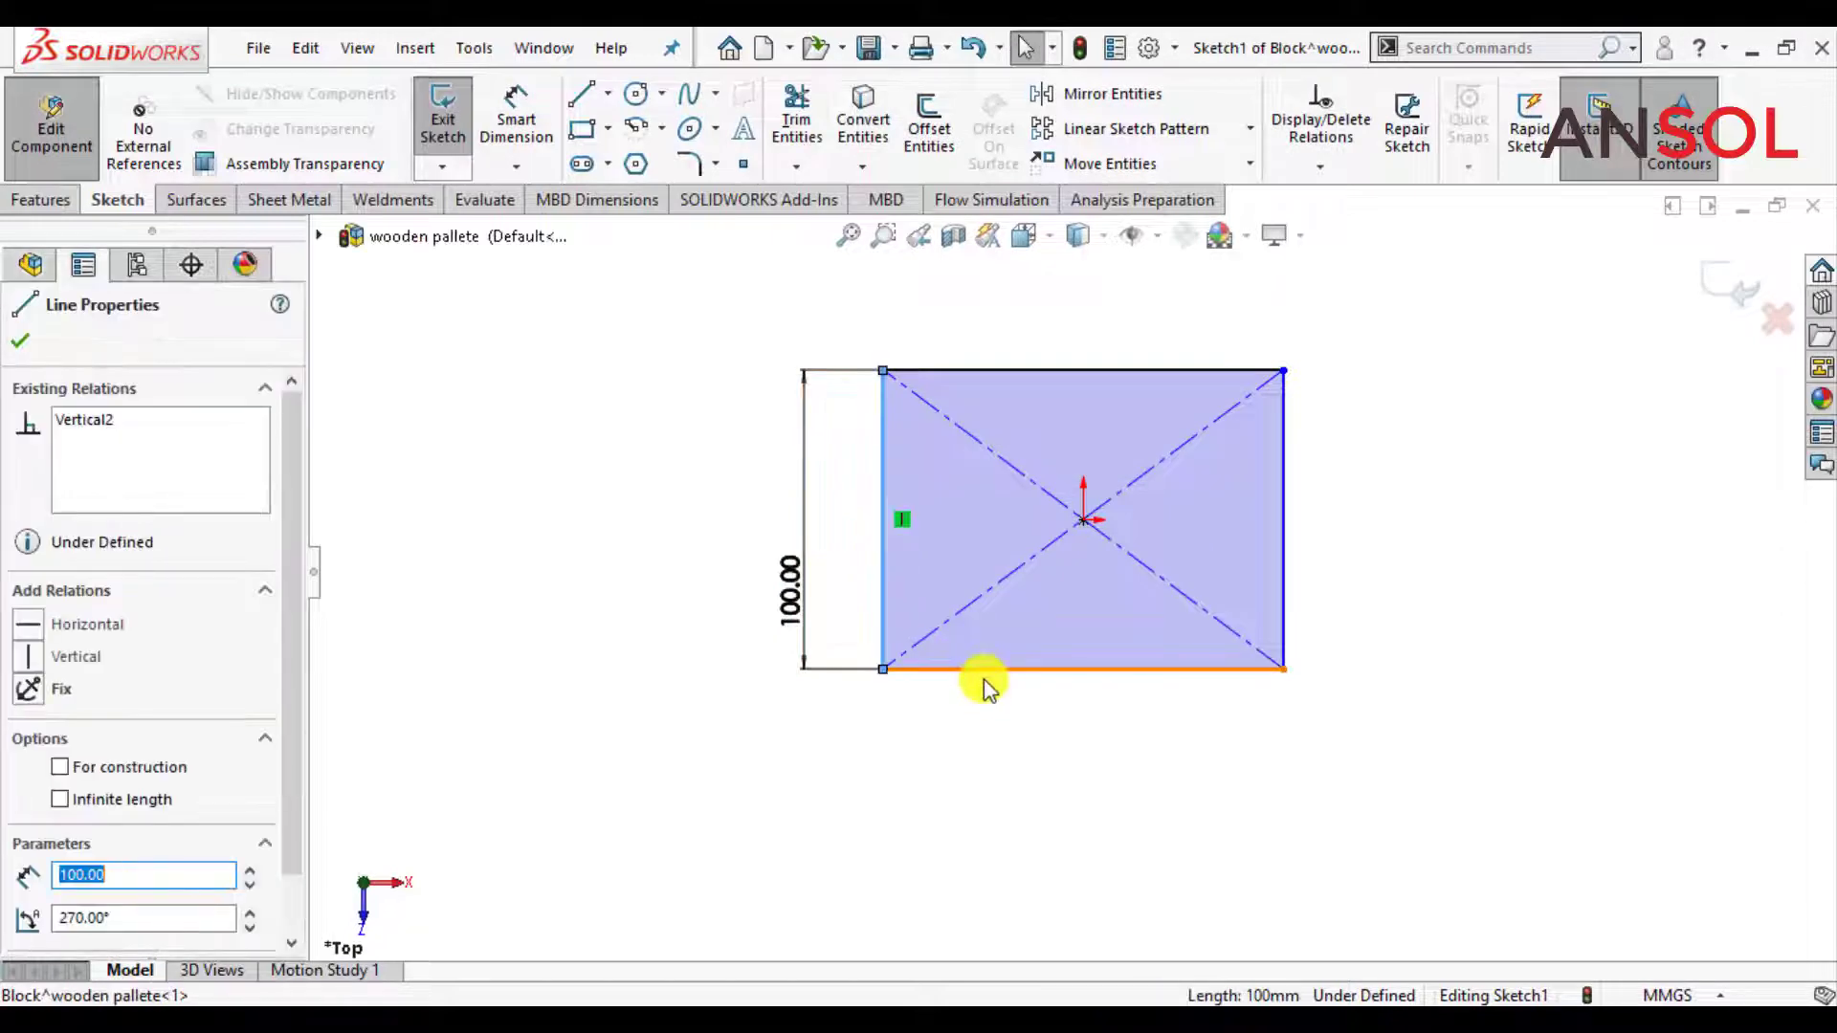
{"action": "left_click", "coordinate": [986, 670], "text": "ctrl"}
{"action": "left_click", "coordinate": [1266, 565]}
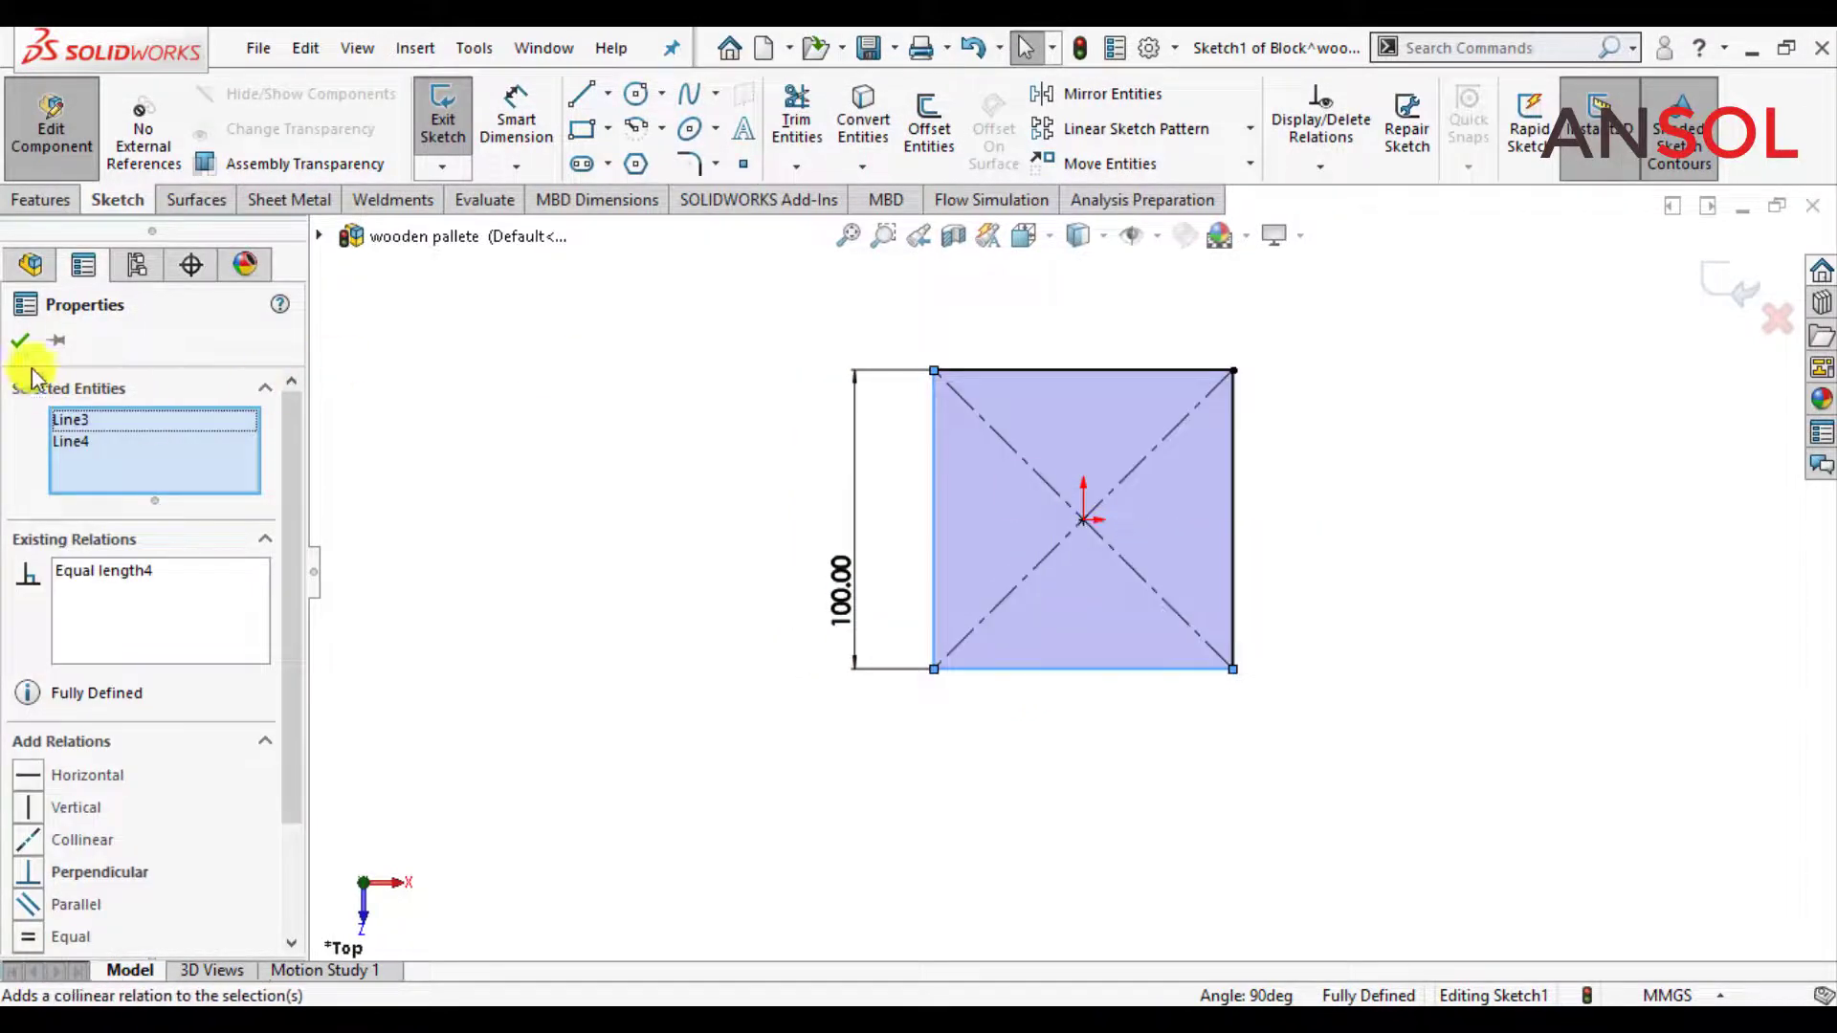
{"action": "left_click", "coordinate": [20, 340]}
{"action": "left_click", "coordinate": [1727, 283]}
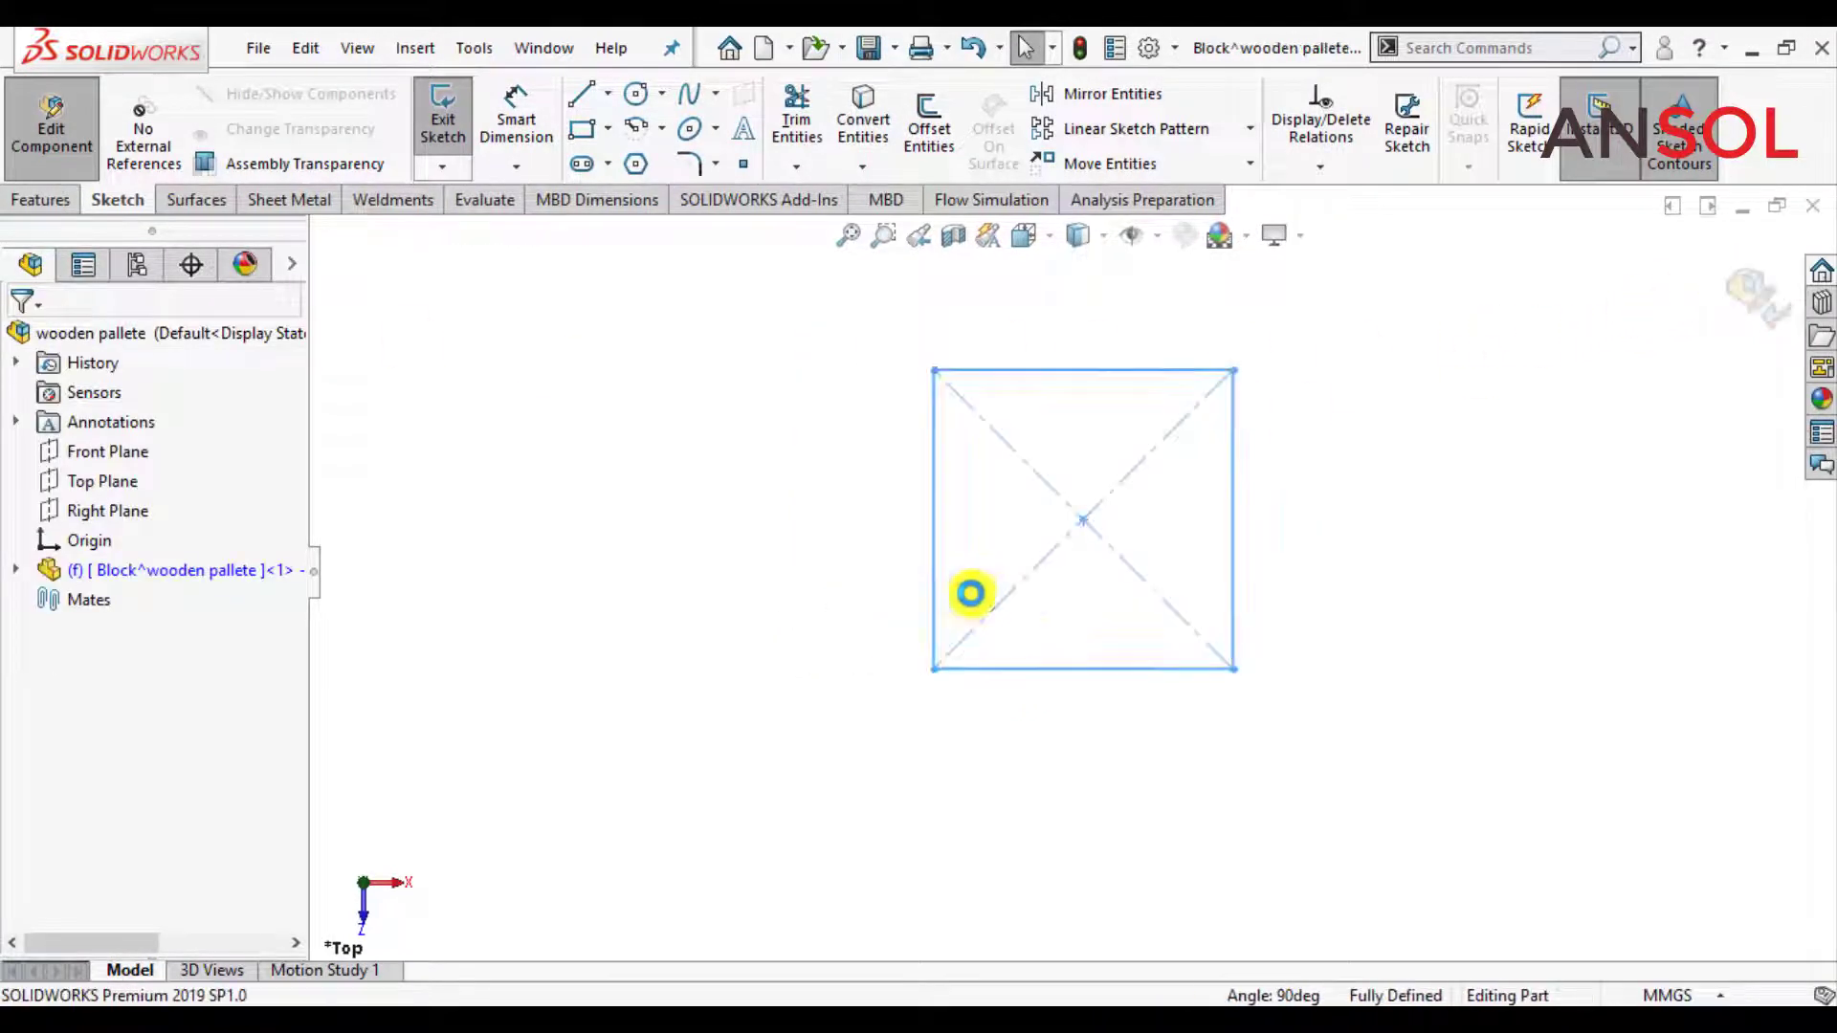
- Extrude the square sketch 100 mm as a blind boss and return to editing the assembly
{"action": "mouse_move", "coordinate": [972, 594]}
{"action": "middle_mouse_down"}
{"action": "mouse_move", "coordinate": [927, 709]}
{"action": "mouse_move", "coordinate": [957, 495]}
{"action": "middle_mouse_up"}
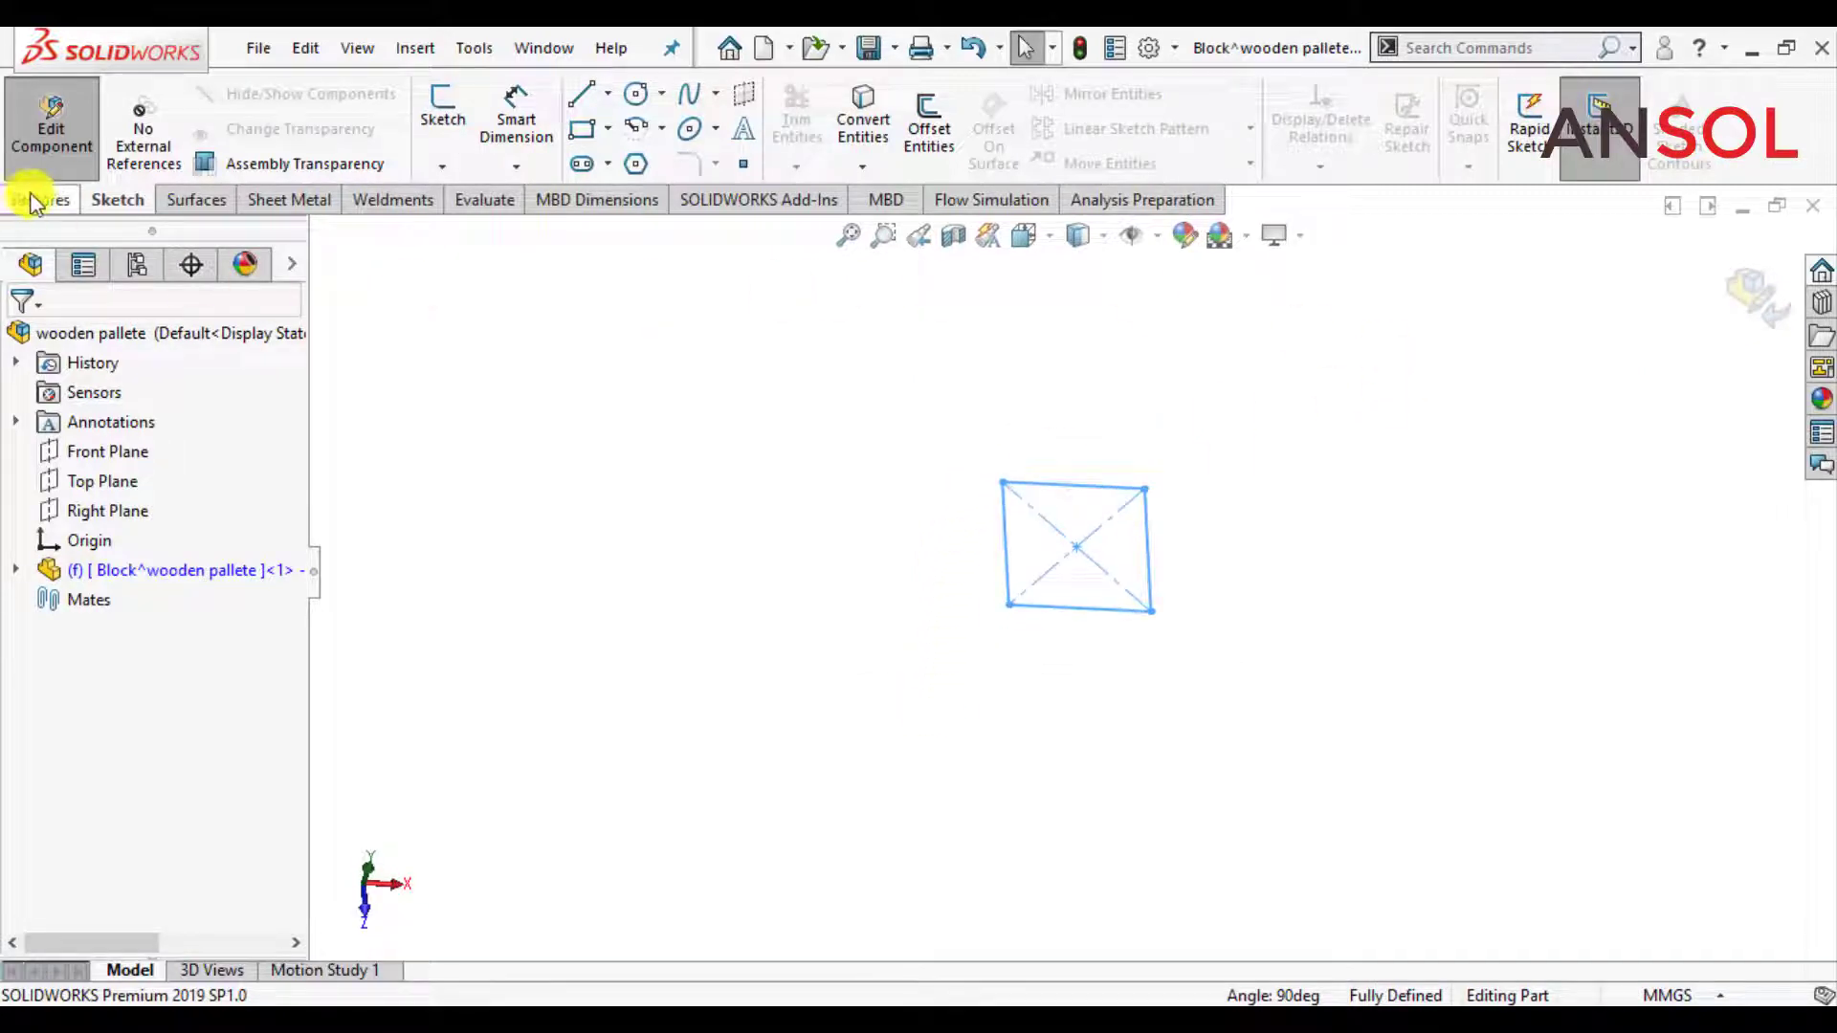
{"action": "left_click", "coordinate": [32, 201]}
{"action": "left_click", "coordinate": [458, 126]}
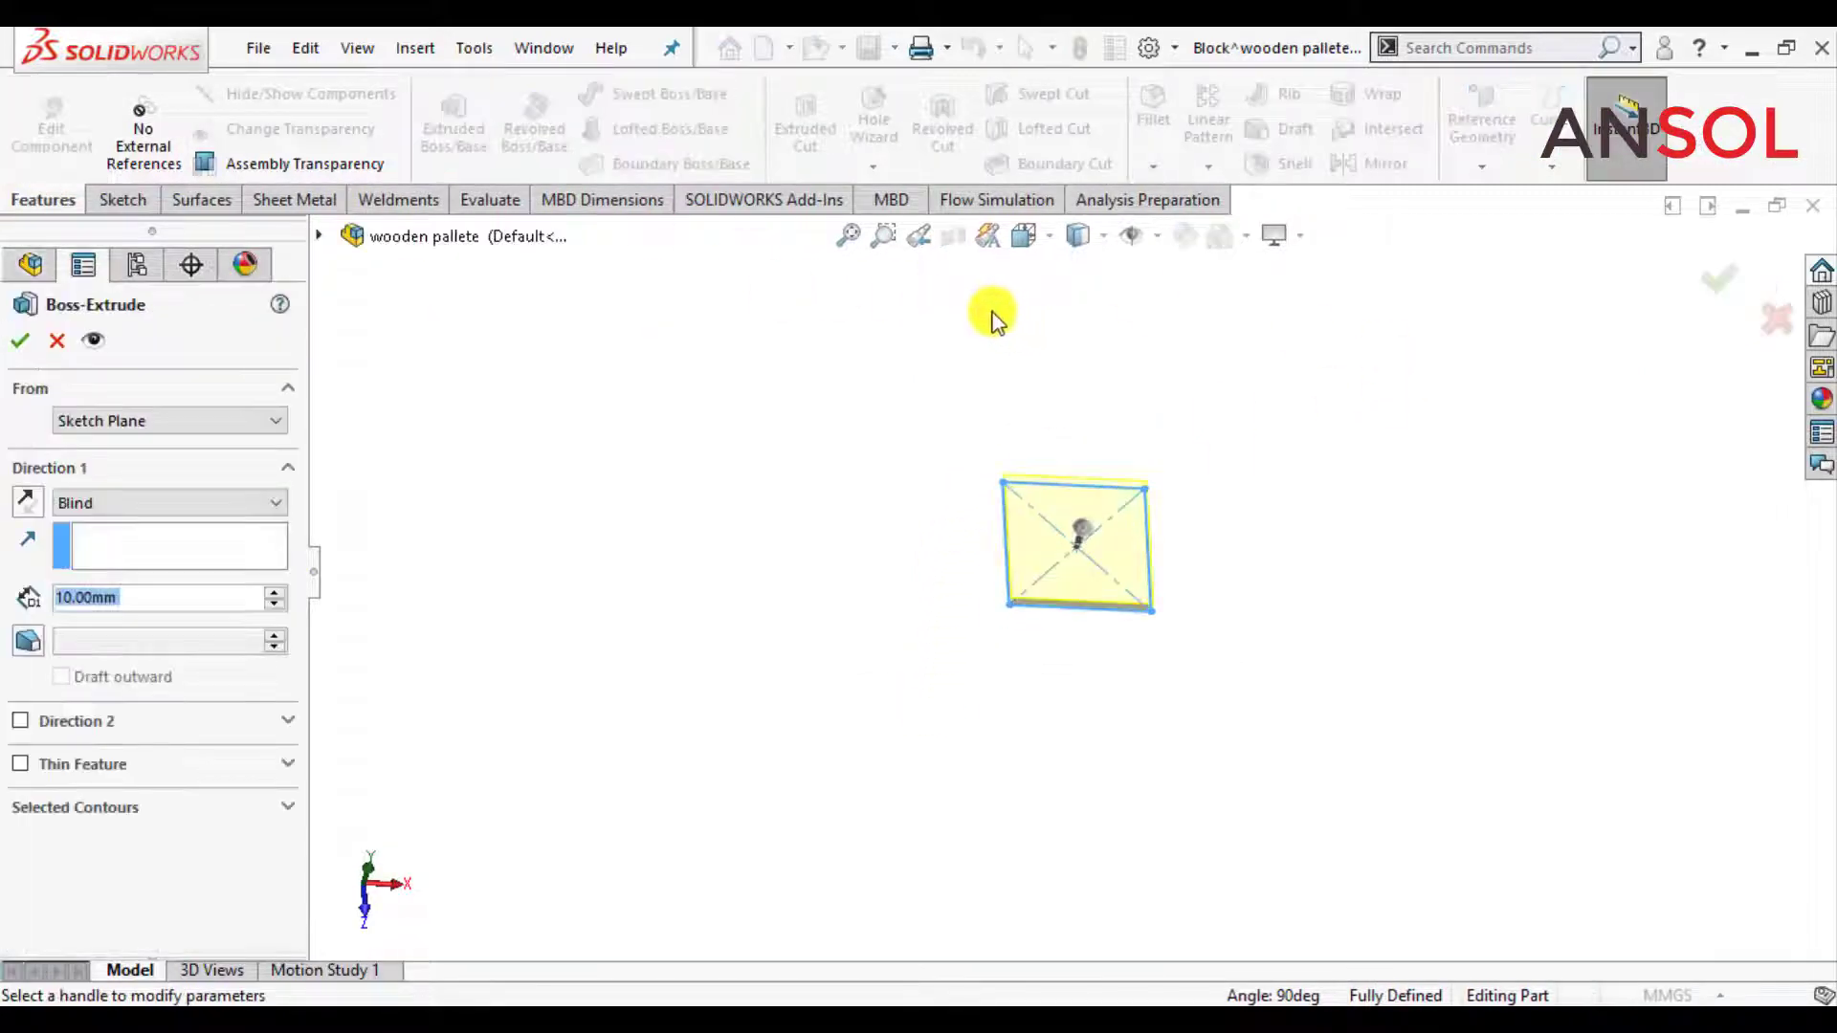
{"action": "type", "text": "100"}
{"action": "key", "text": "Return"}
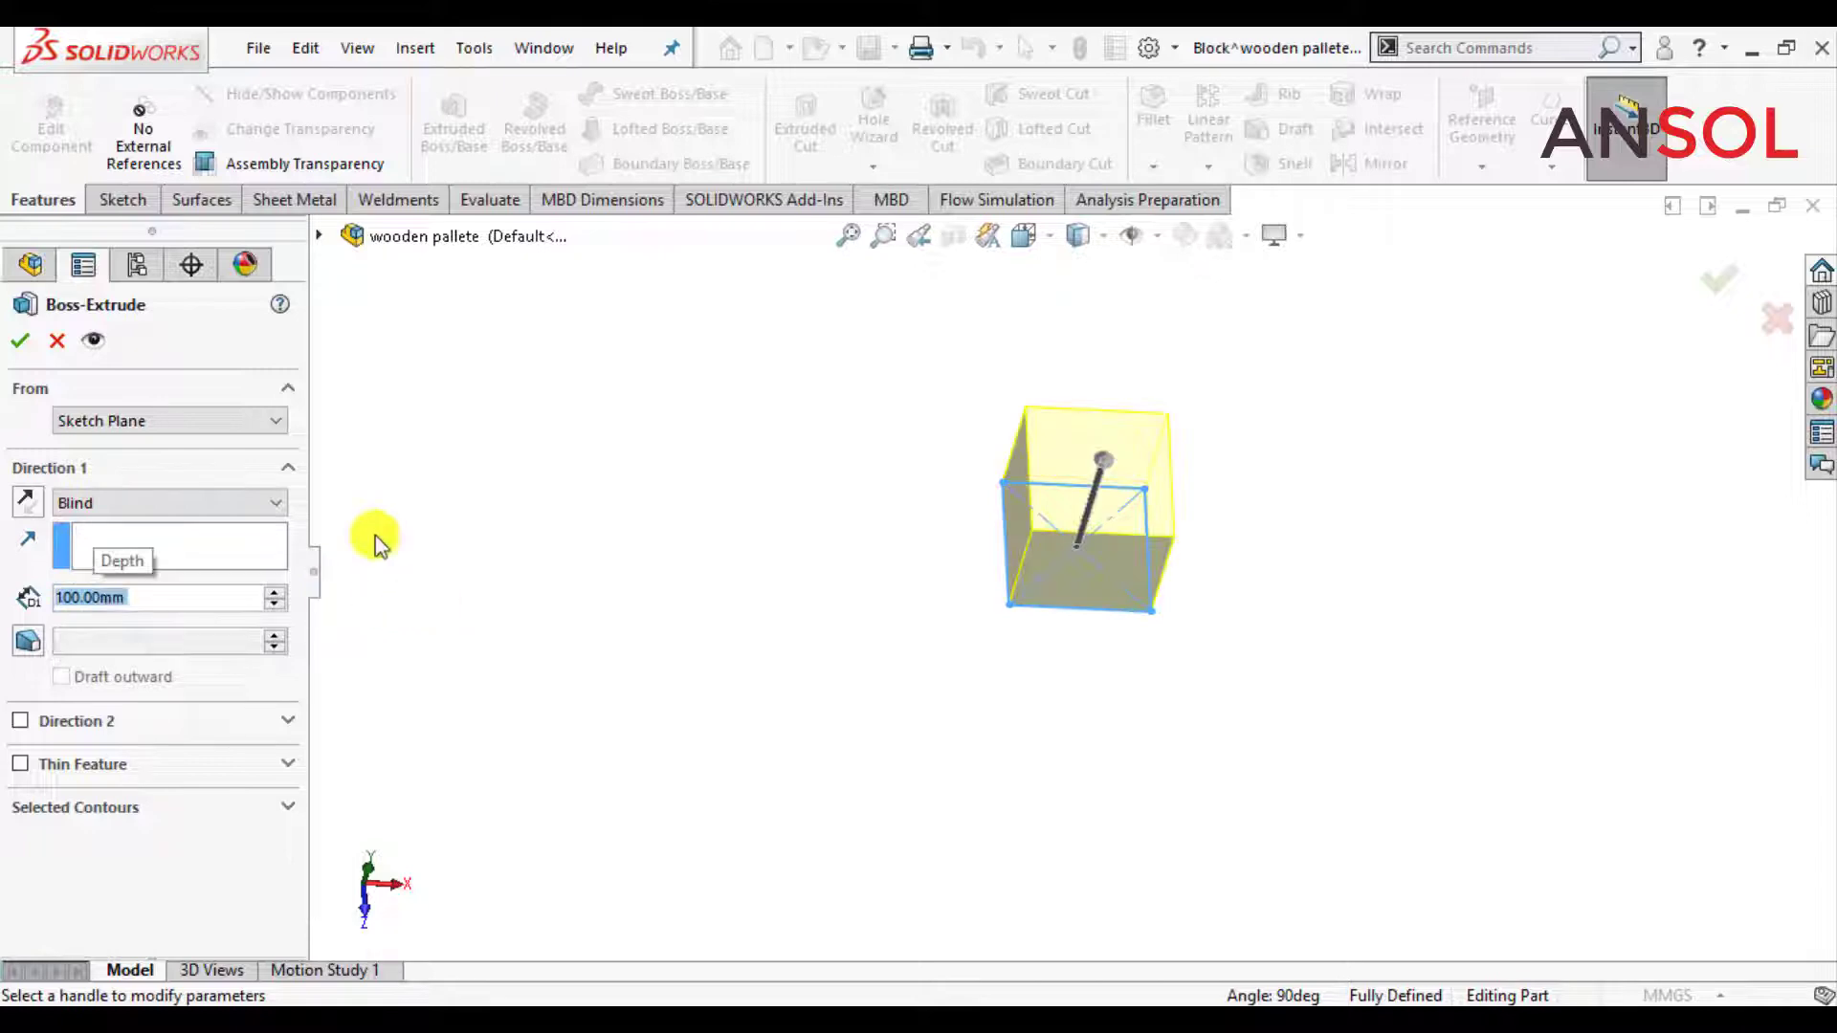
{"action": "left_click", "coordinate": [23, 343]}
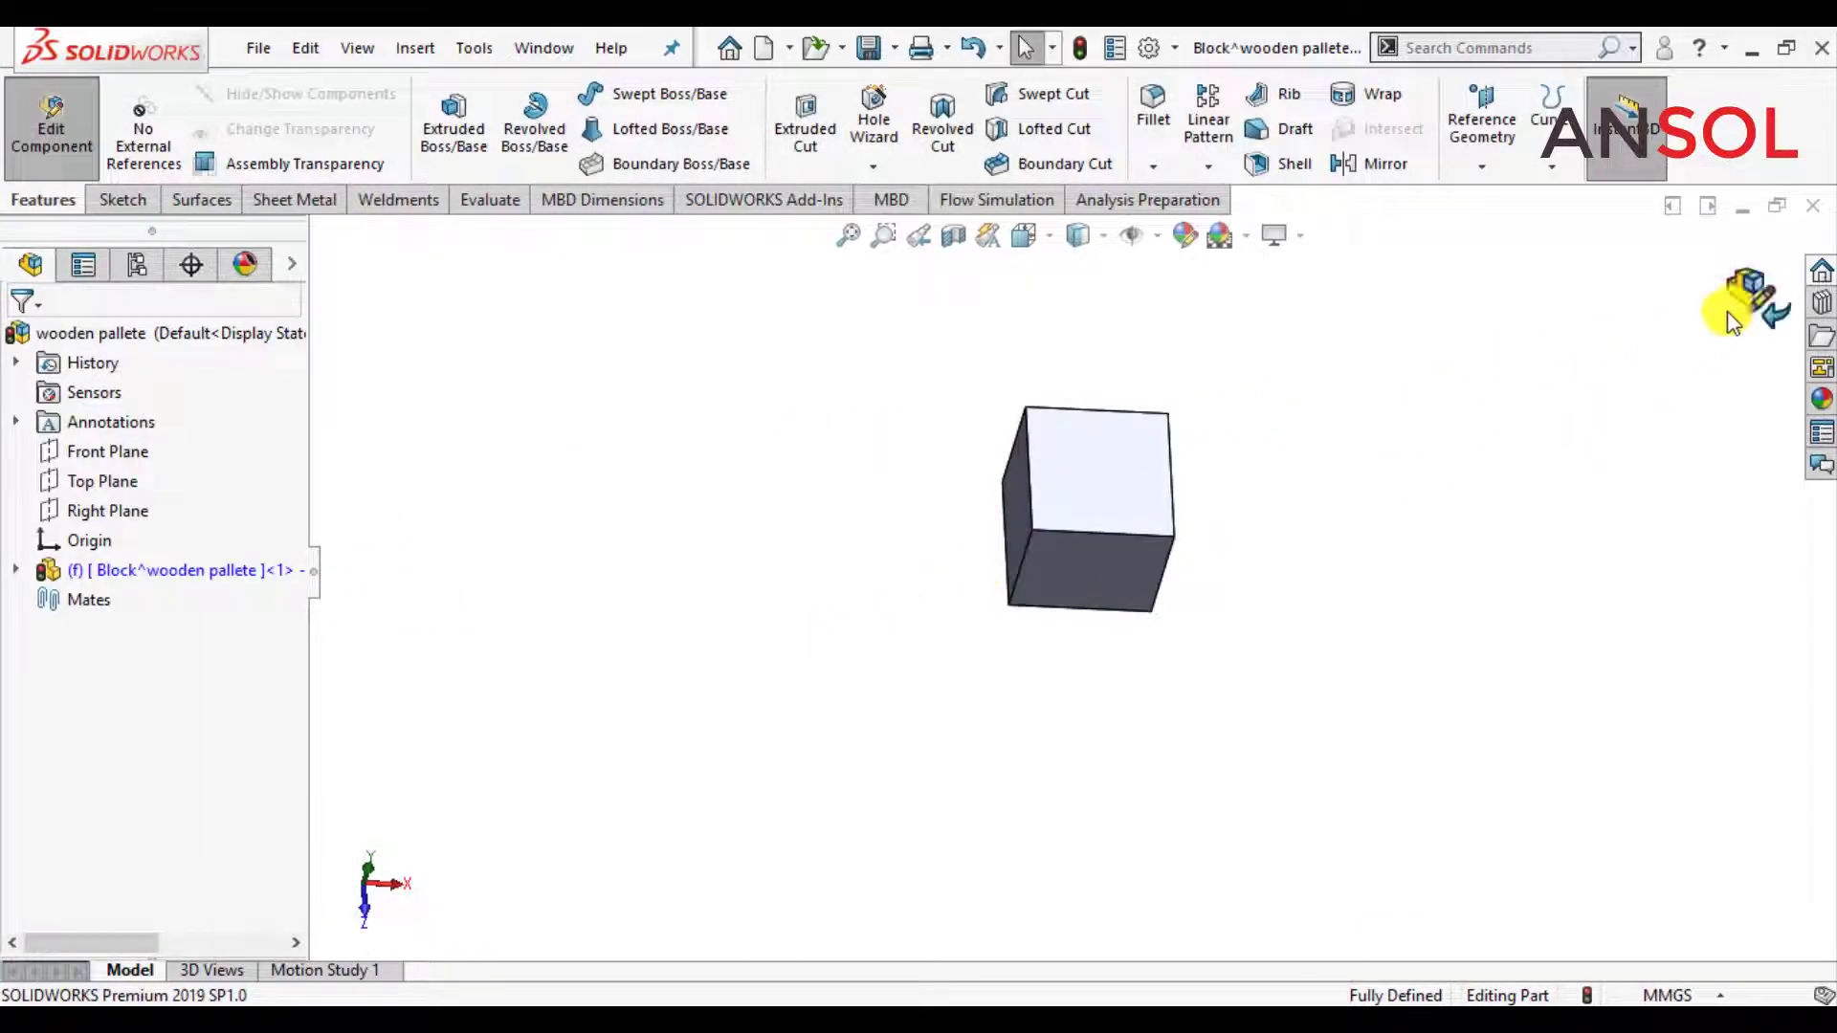
{"action": "left_click", "coordinate": [1733, 320]}
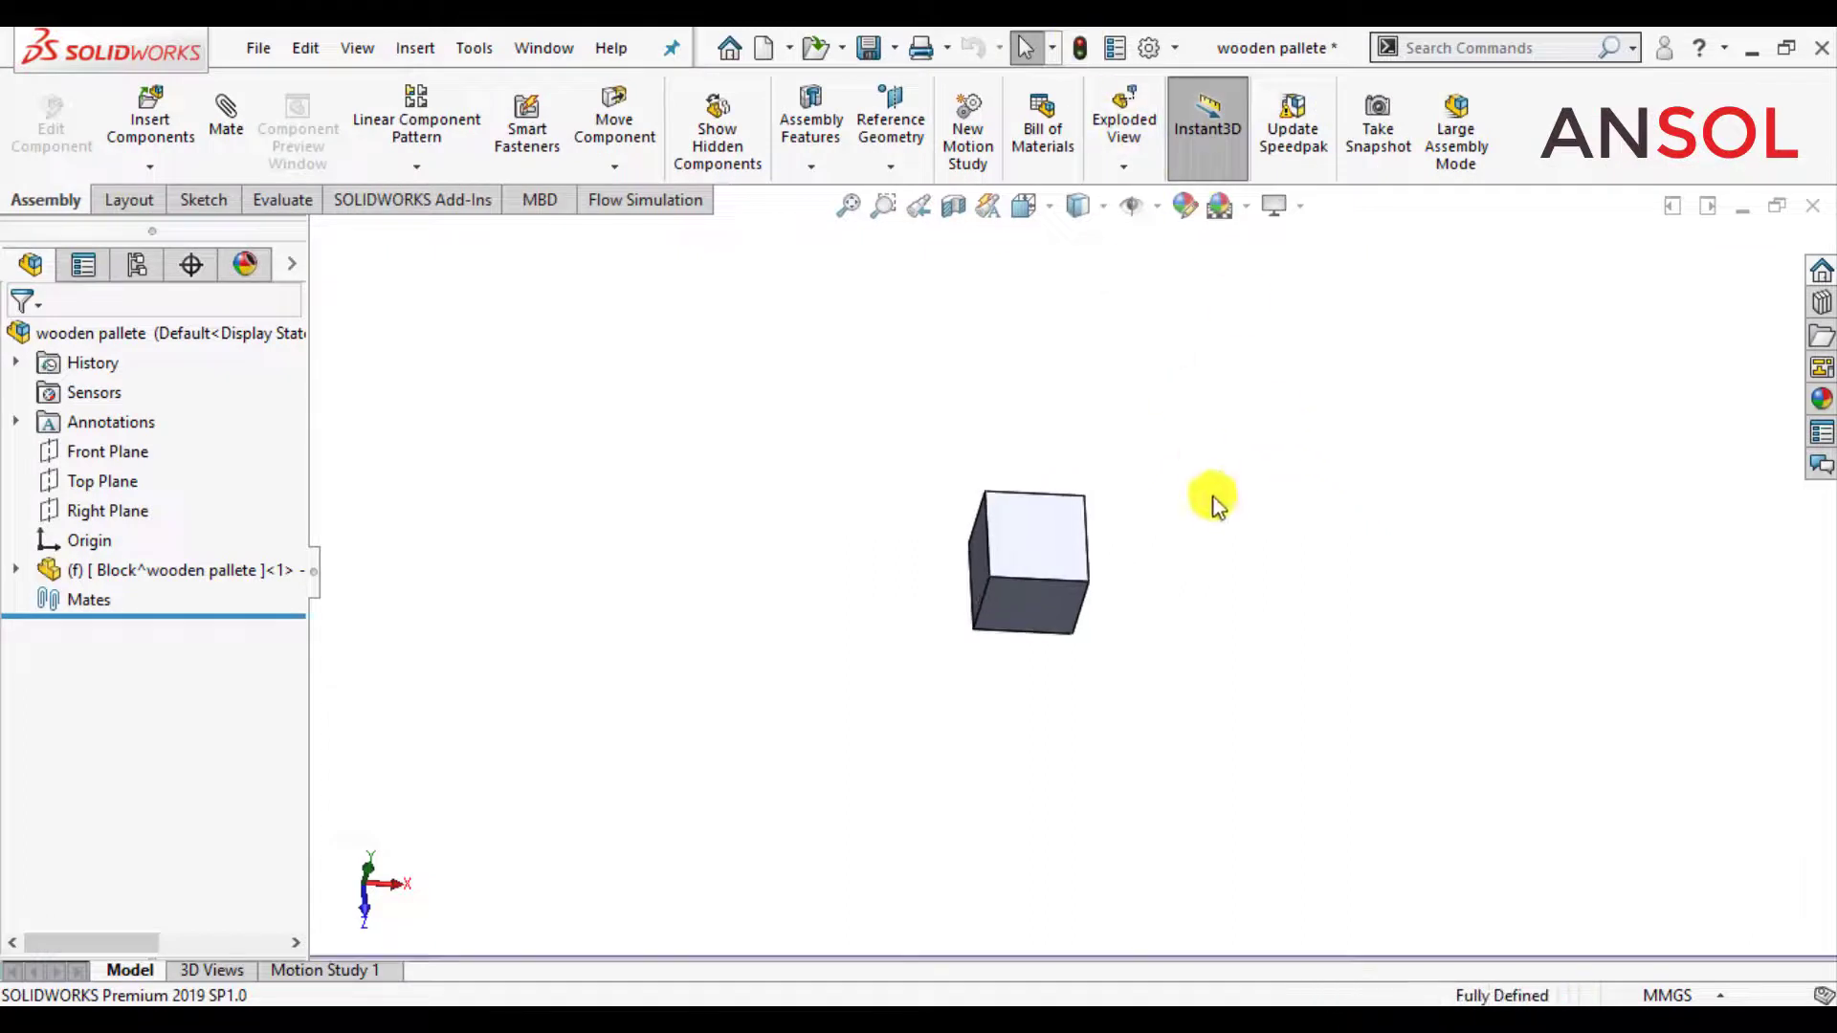
- Start a linear component pattern of Block along its Z-direction edge and reverse the first direction
{"action": "middle_click_drag", "start_coordinate": [1215, 504], "coordinate": [1143, 508]}
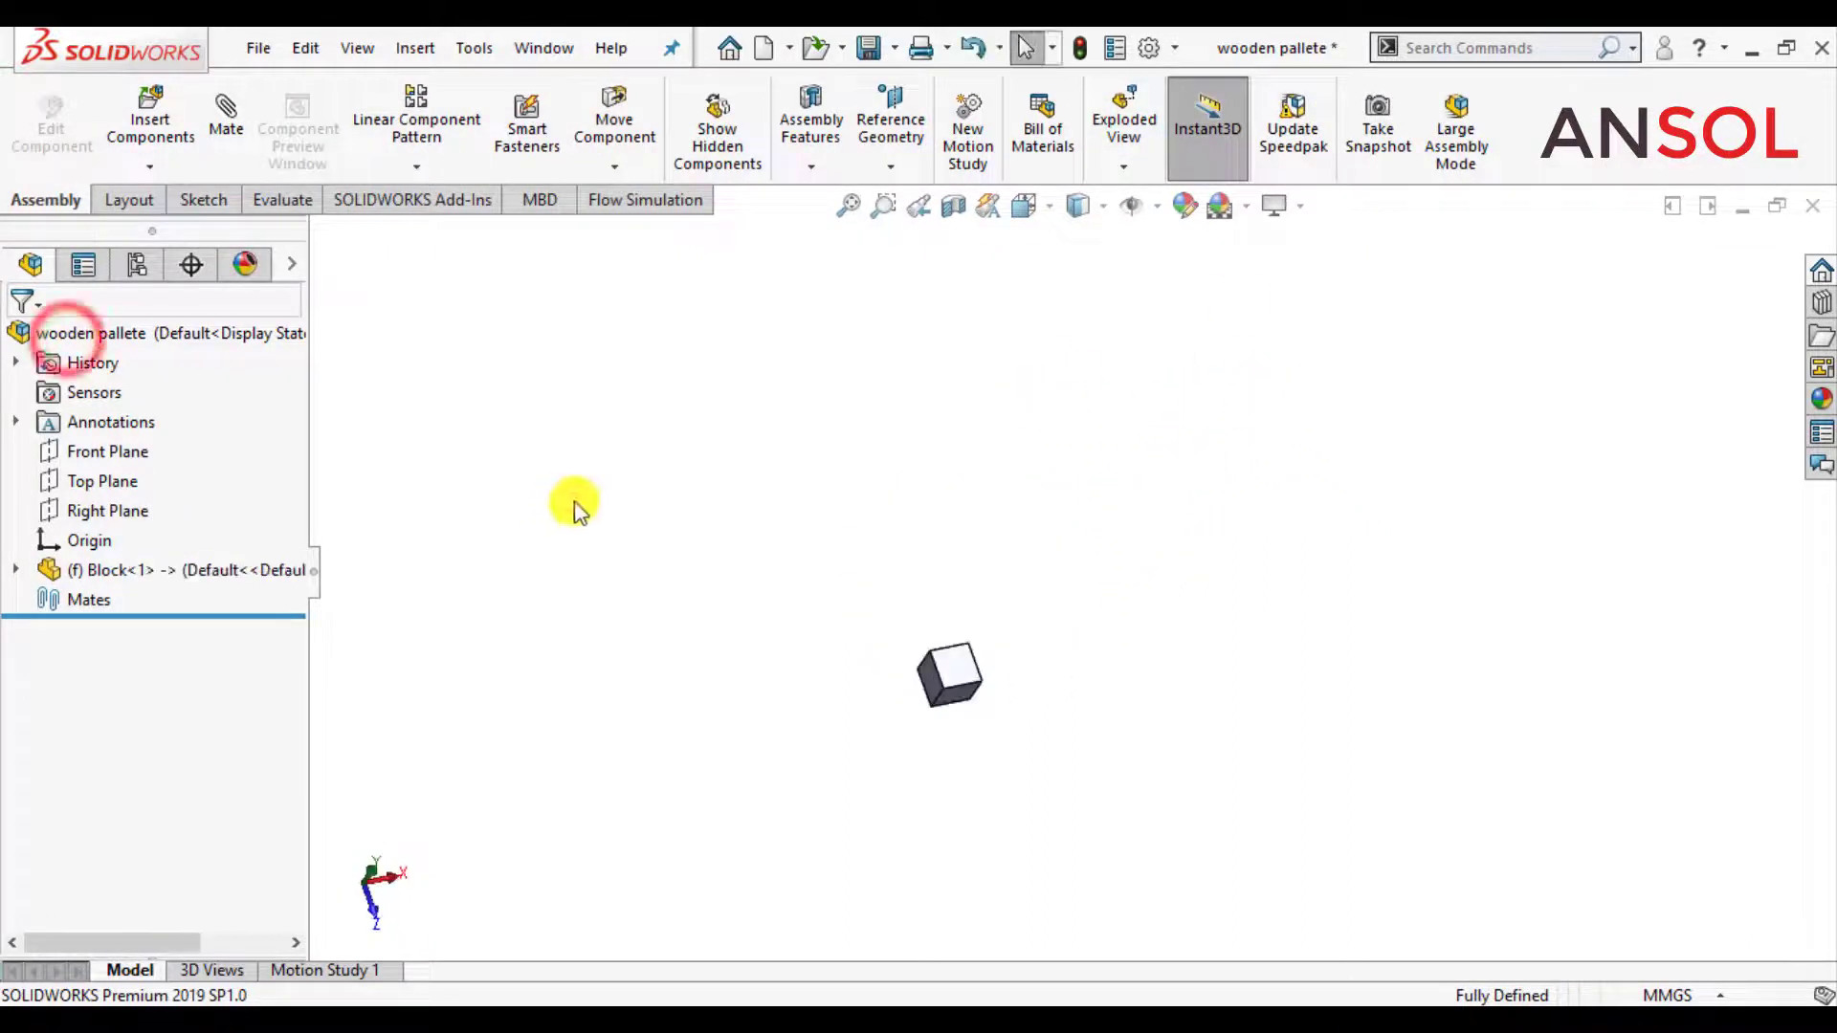
{"action": "left_click", "coordinate": [576, 501]}
{"action": "left_click", "coordinate": [229, 569]}
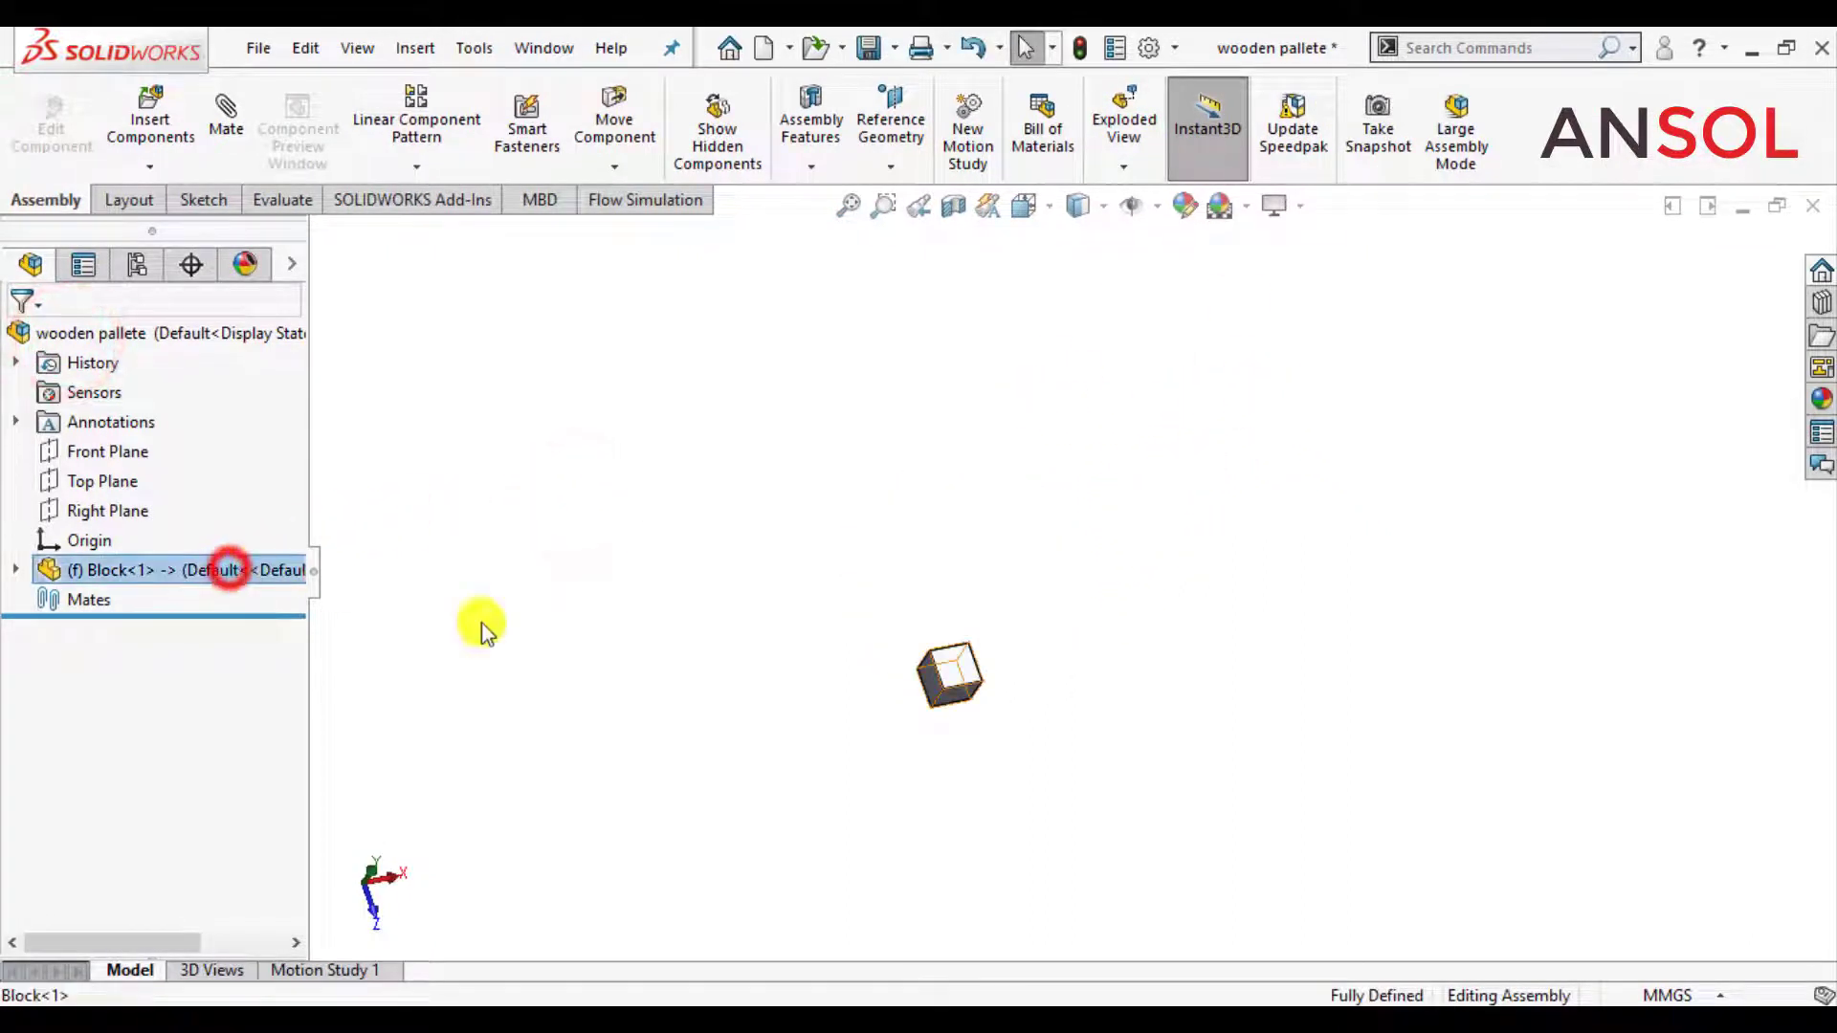
{"action": "scroll", "coordinate": [947, 694], "scroll_direction": "down", "scroll_amount": 5}
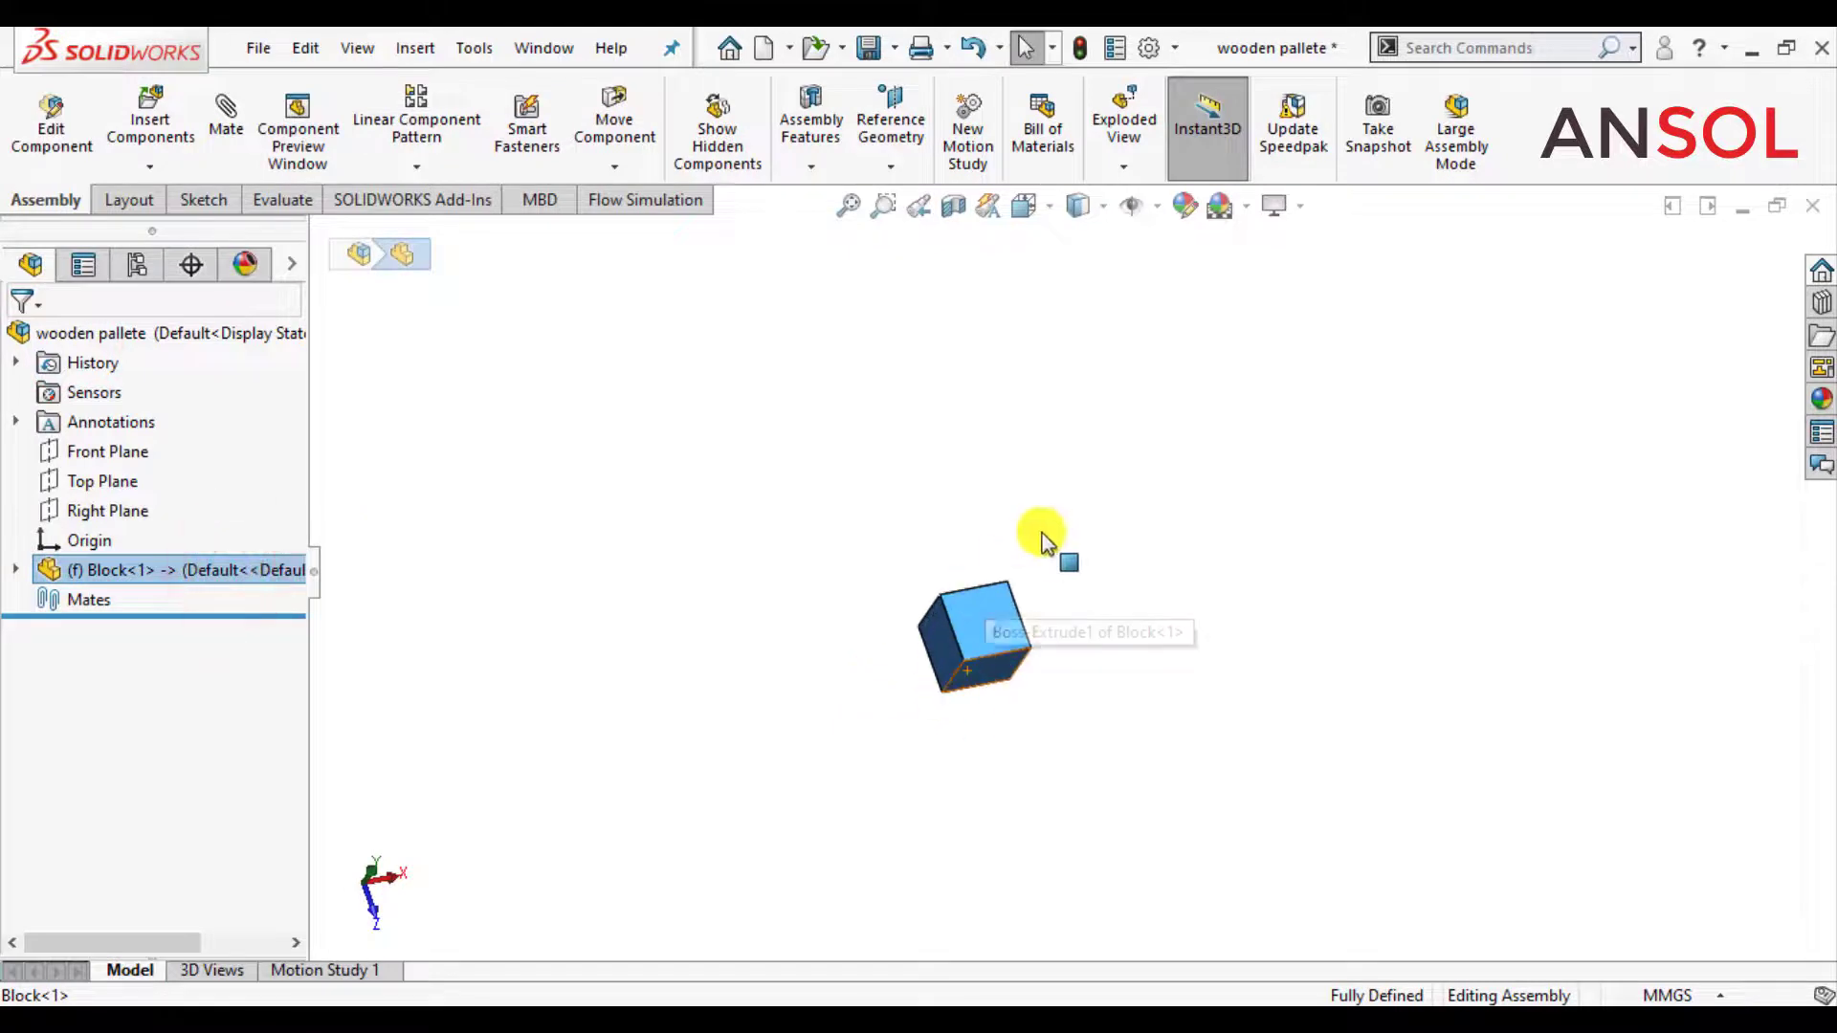
{"action": "left_click", "coordinate": [426, 122]}
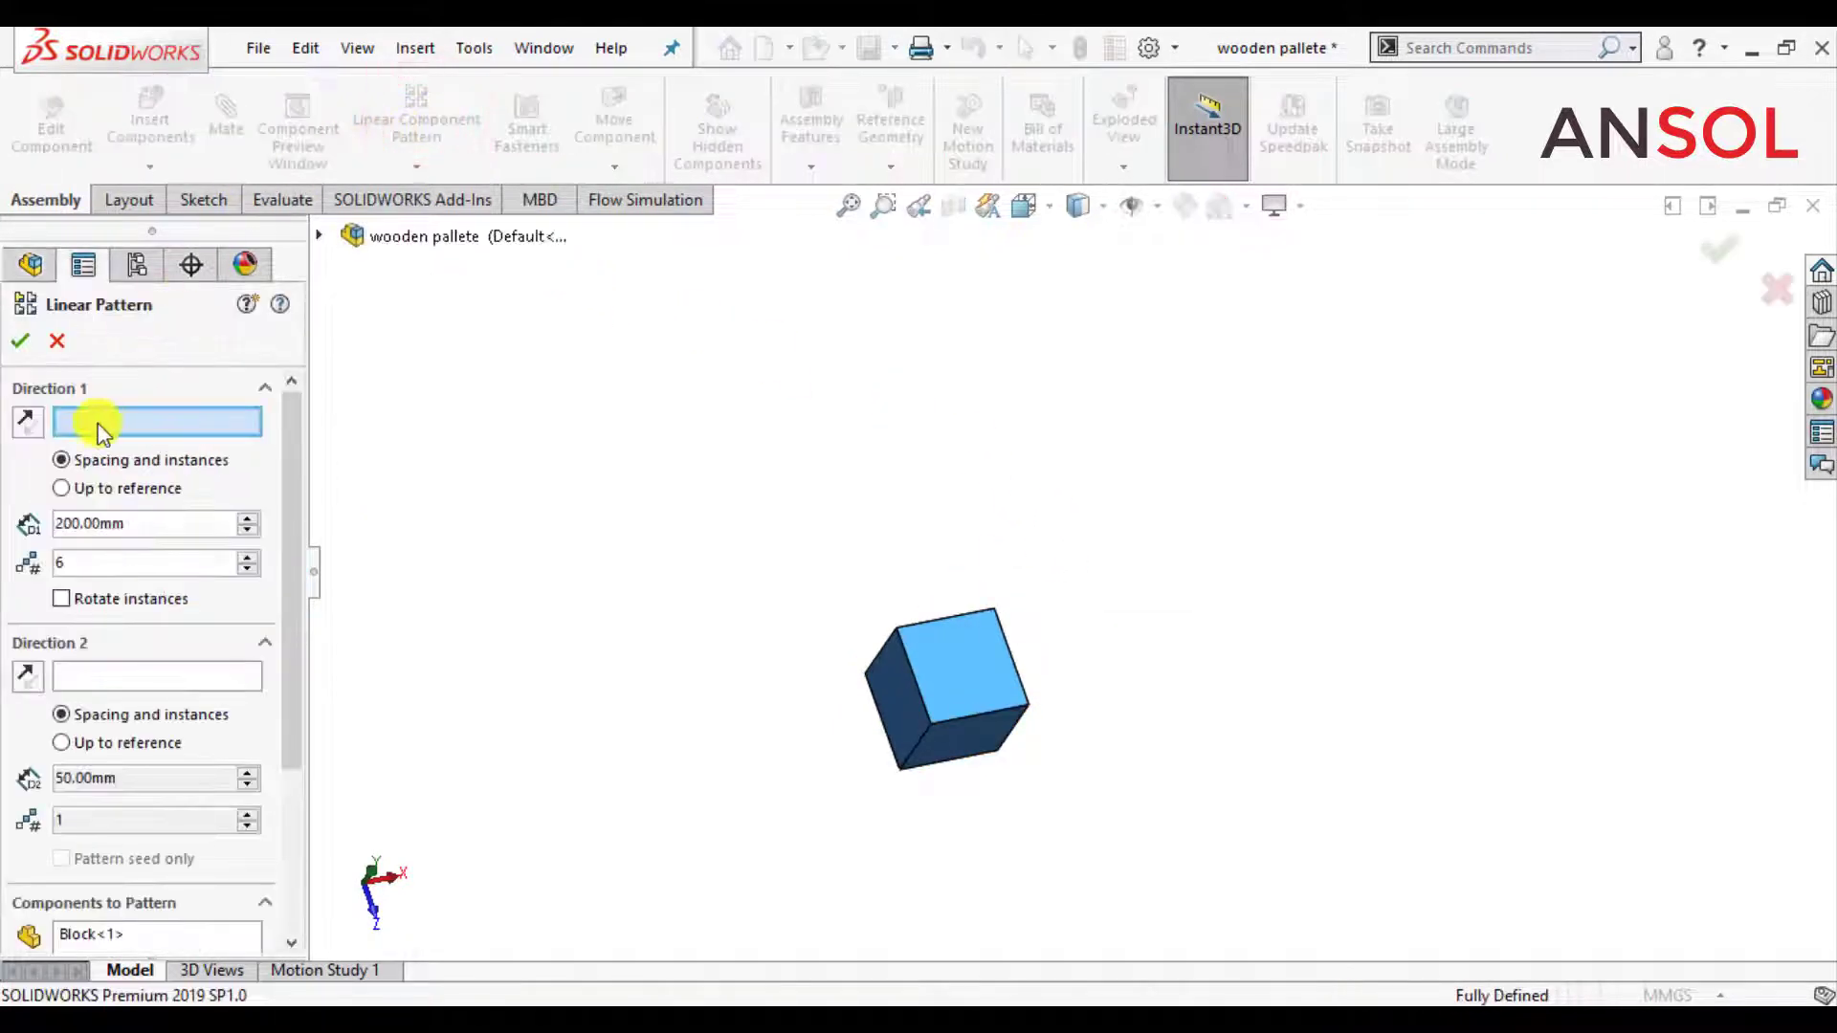
{"action": "left_click", "coordinate": [900, 664]}
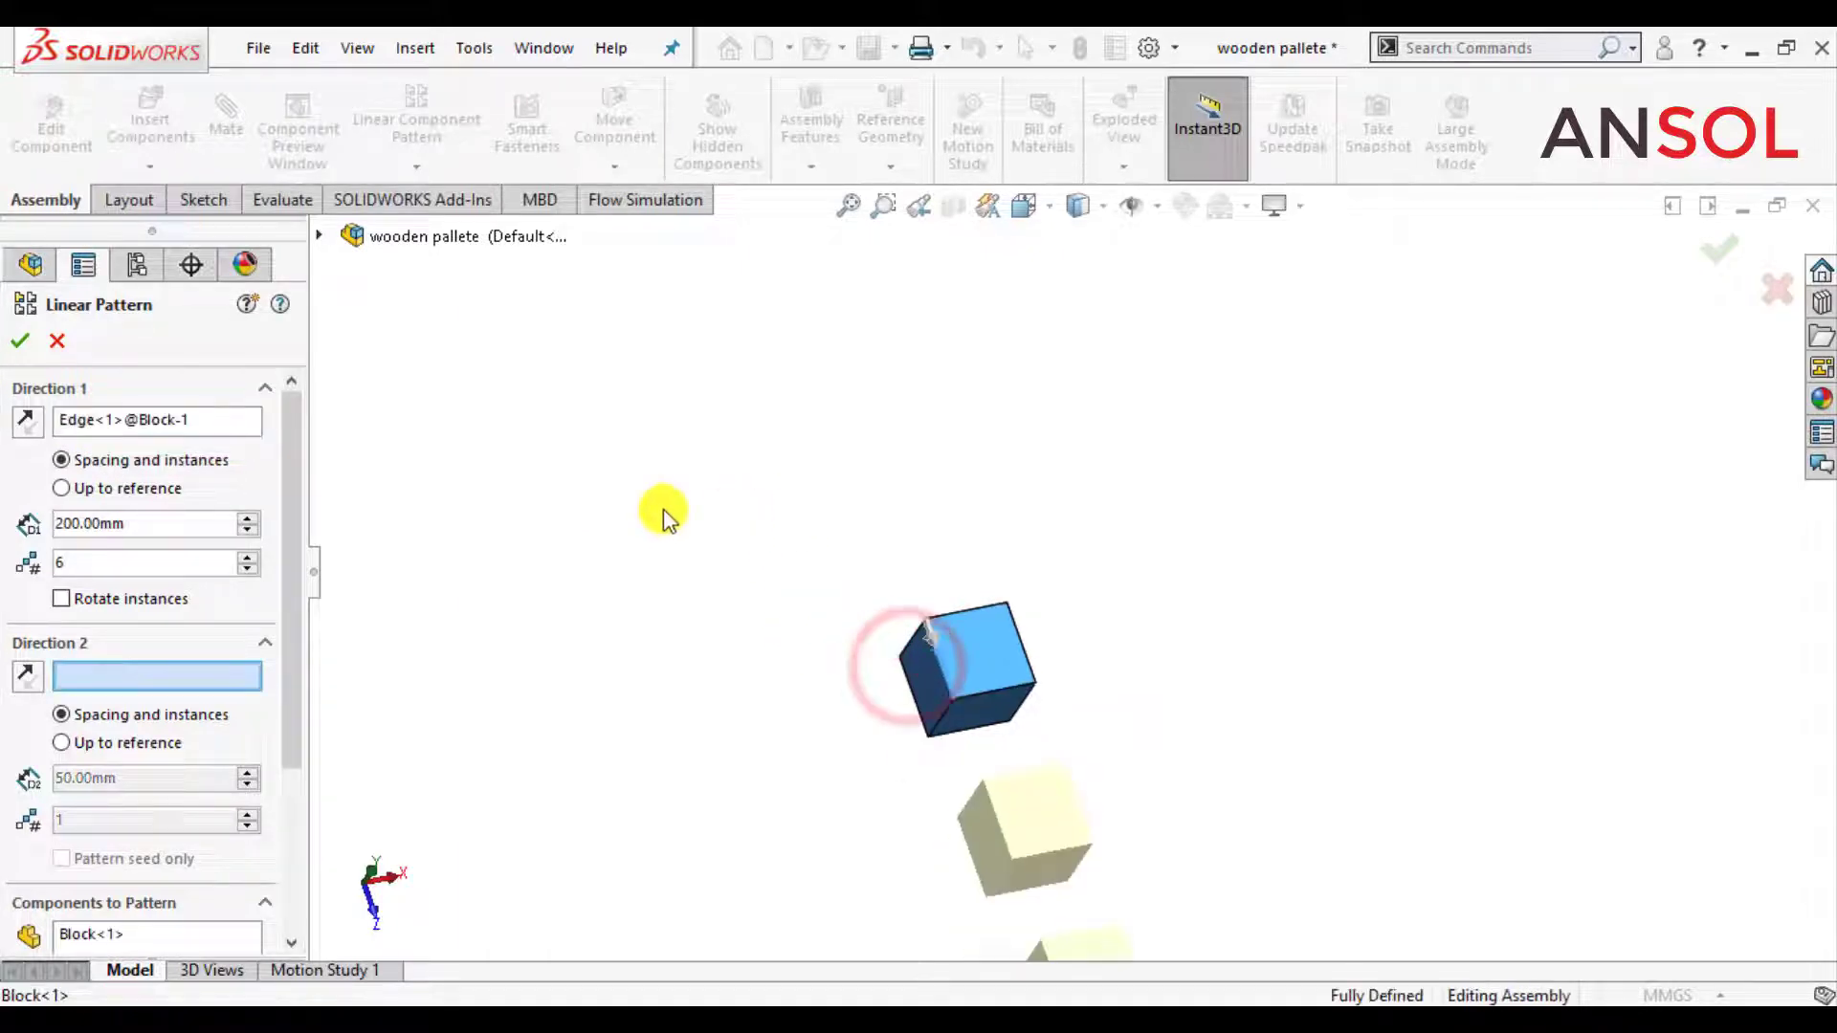
{"action": "left_click", "coordinate": [28, 421]}
{"action": "scroll", "coordinate": [935, 644], "scroll_direction": "up", "scroll_amount": 4}
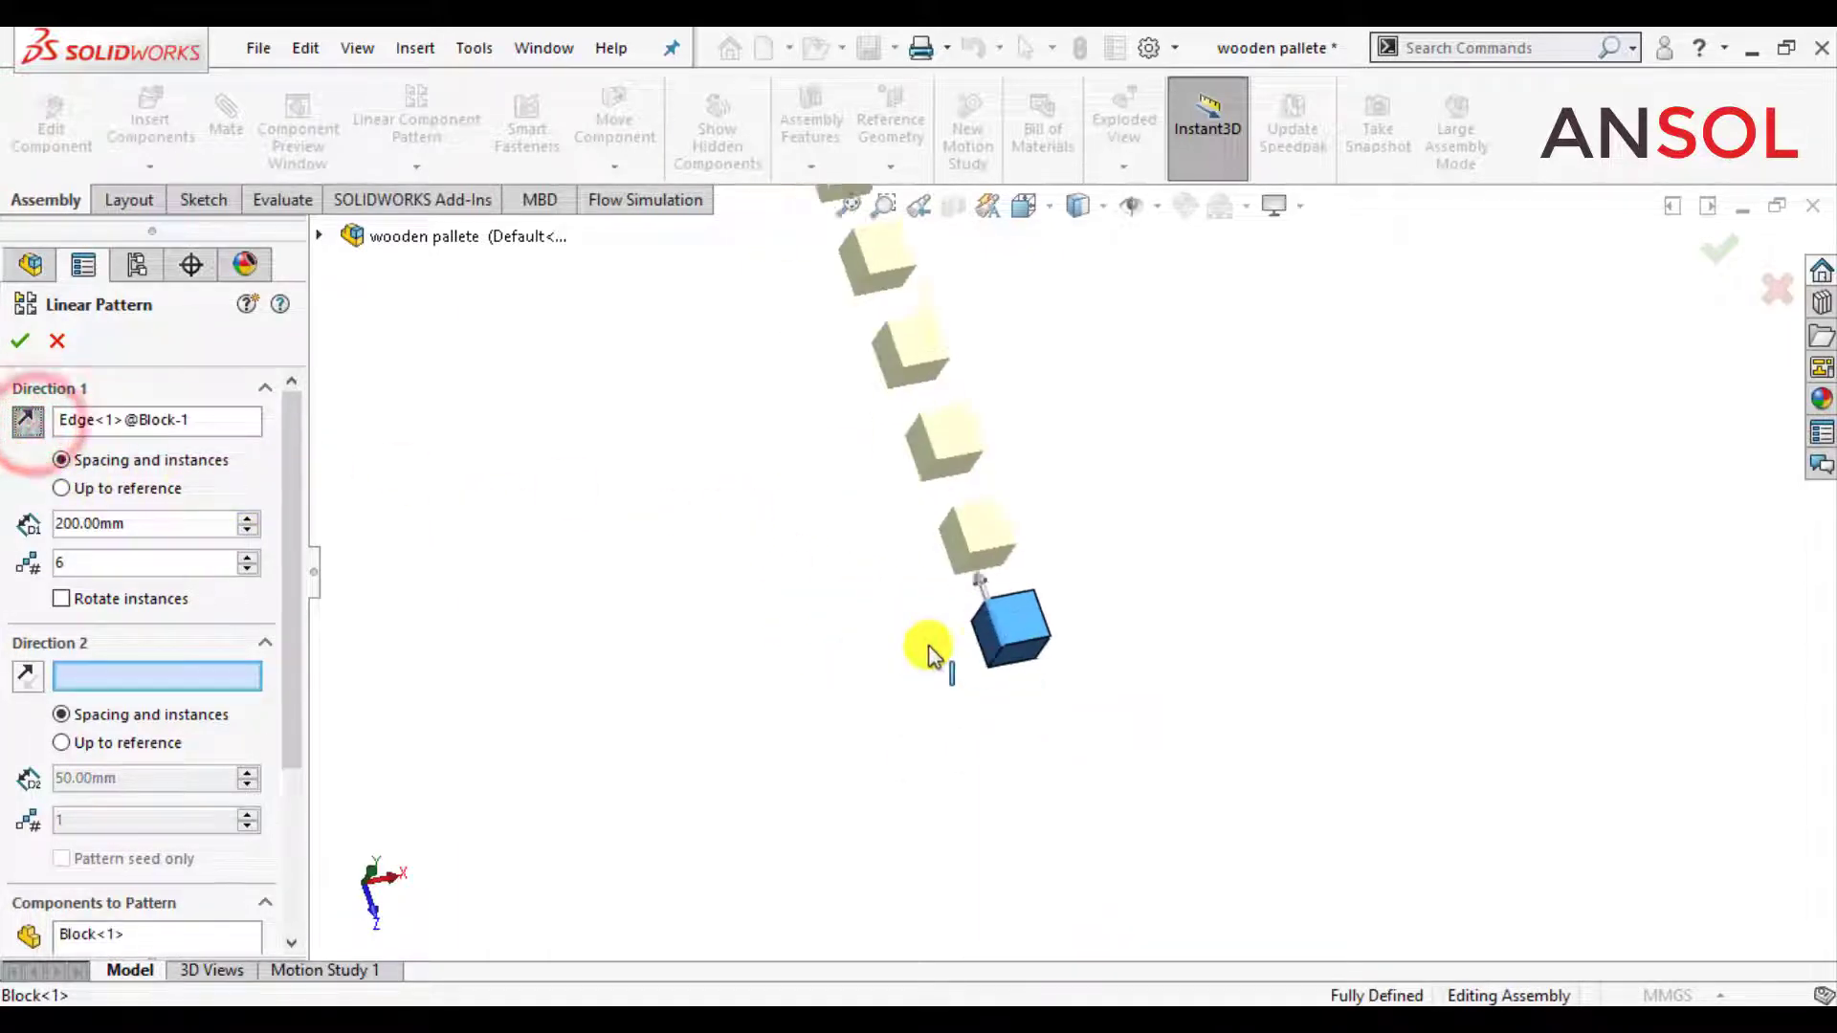
{"action": "scroll", "coordinate": [1019, 430], "scroll_direction": "down", "scroll_amount": 1}
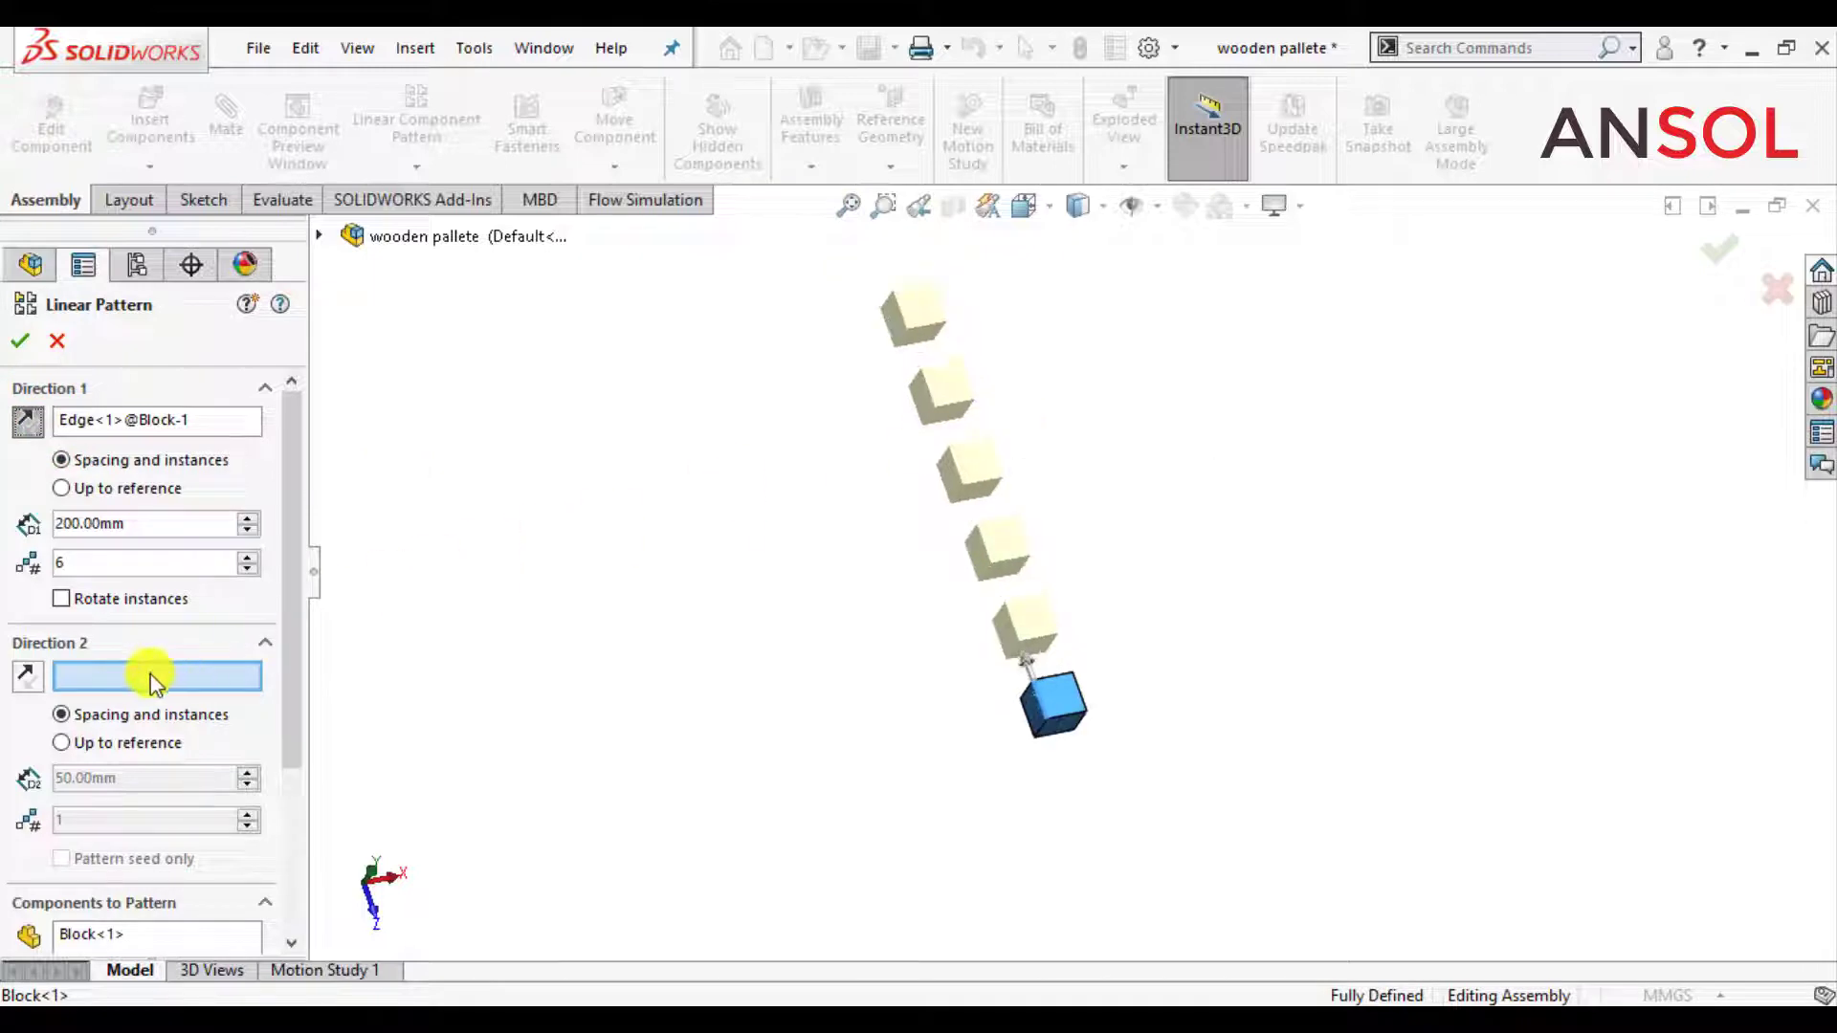
- Define the pattern's second direction along the block's X-direction edge with 6 instances
{"action": "left_click", "coordinate": [1069, 724]}
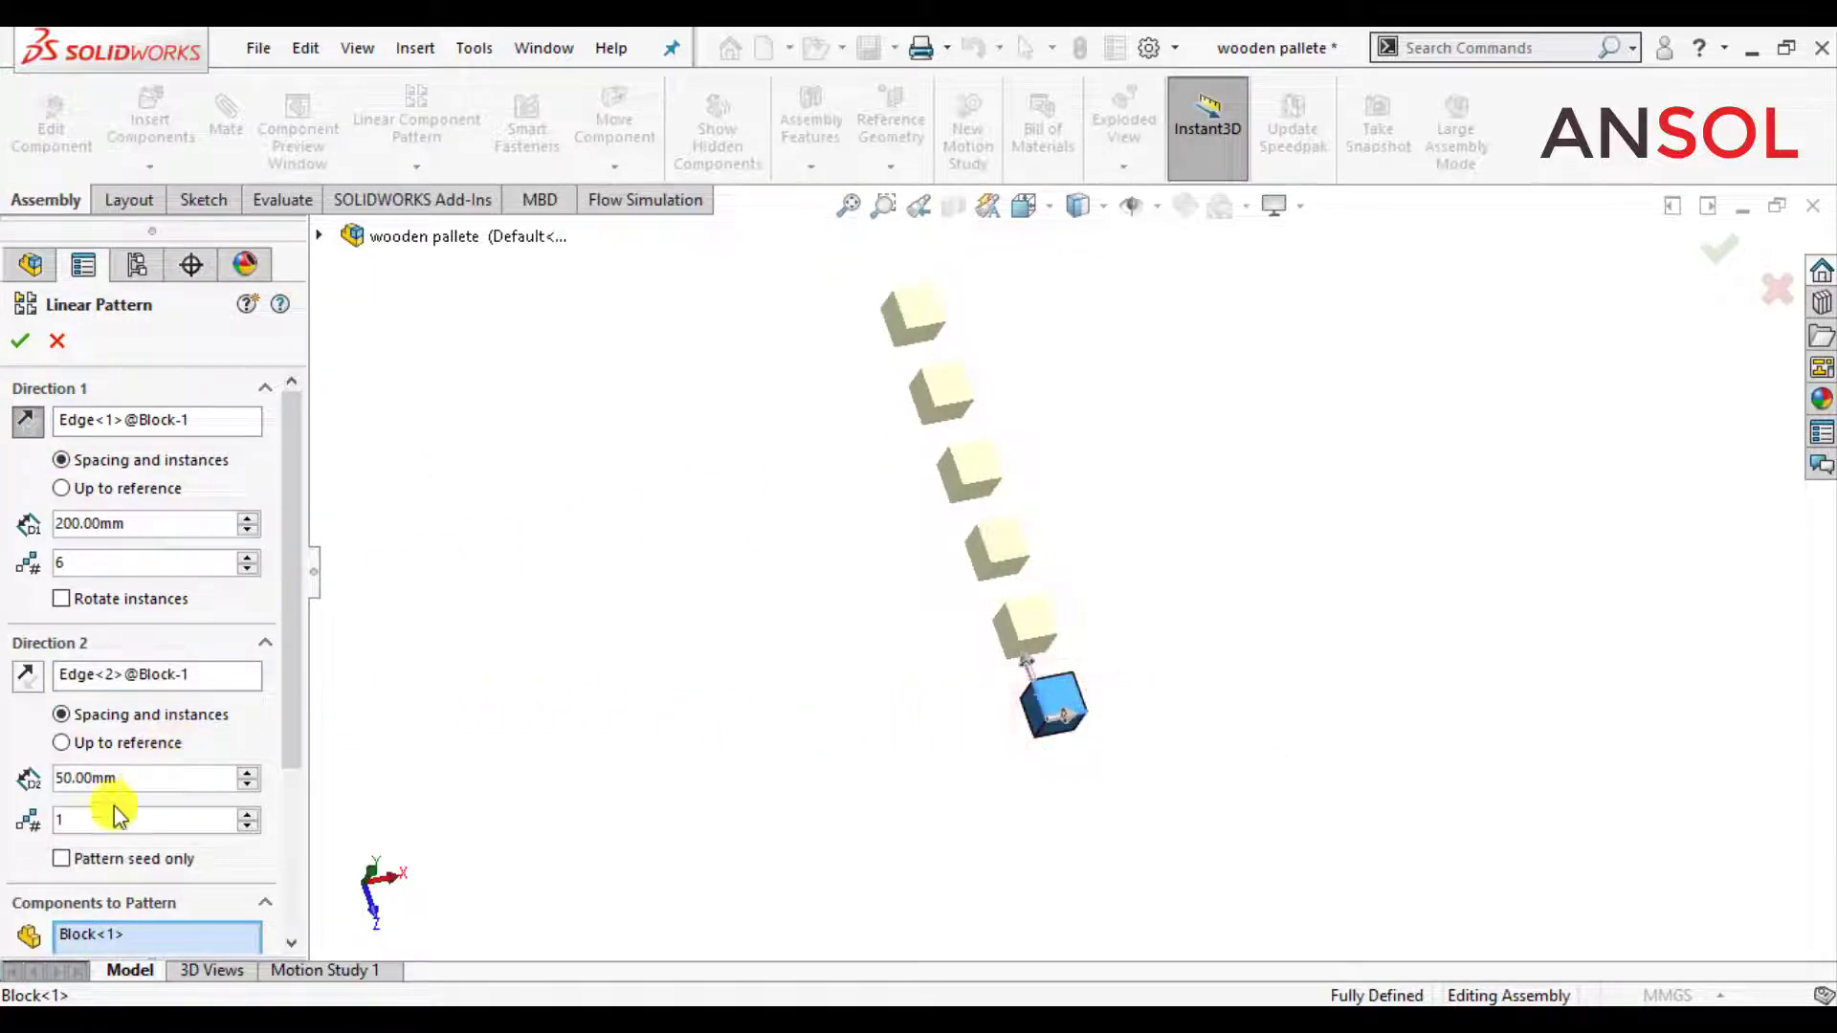
{"action": "left_click", "coordinate": [248, 815]}
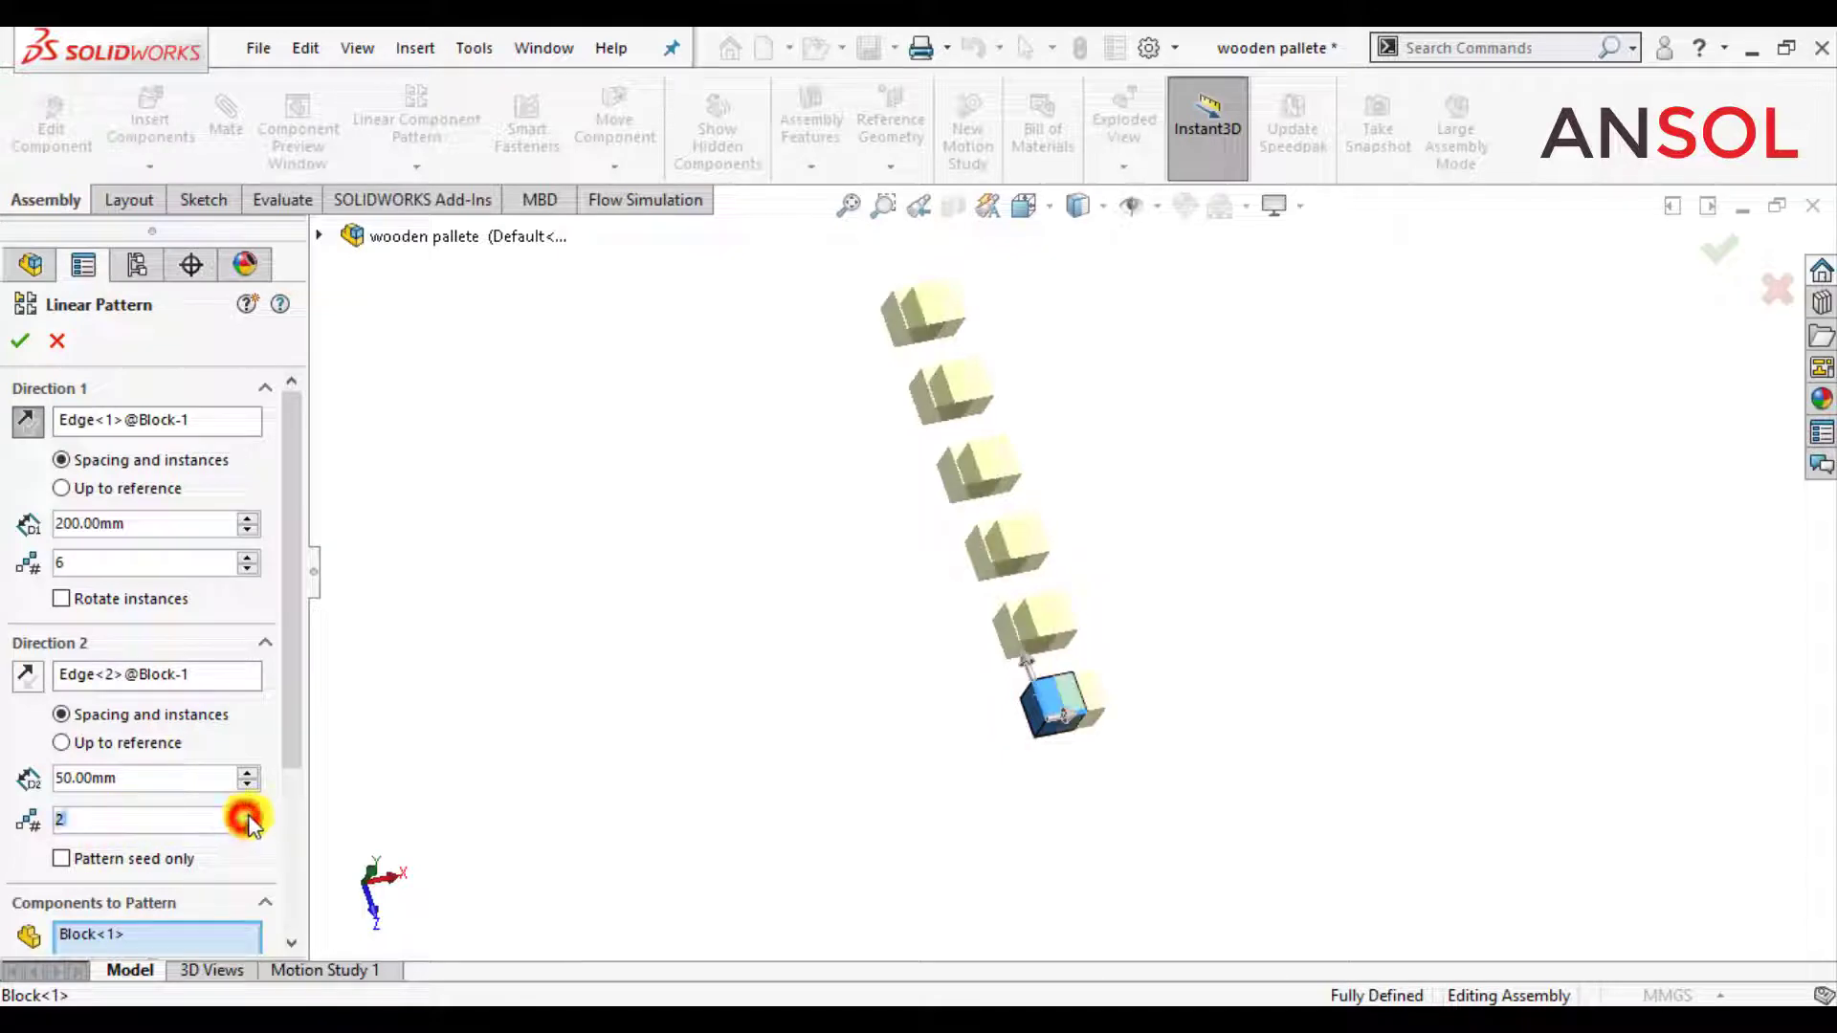
{"action": "left_click", "coordinate": [247, 815]}
{"action": "left_click", "coordinate": [248, 814]}
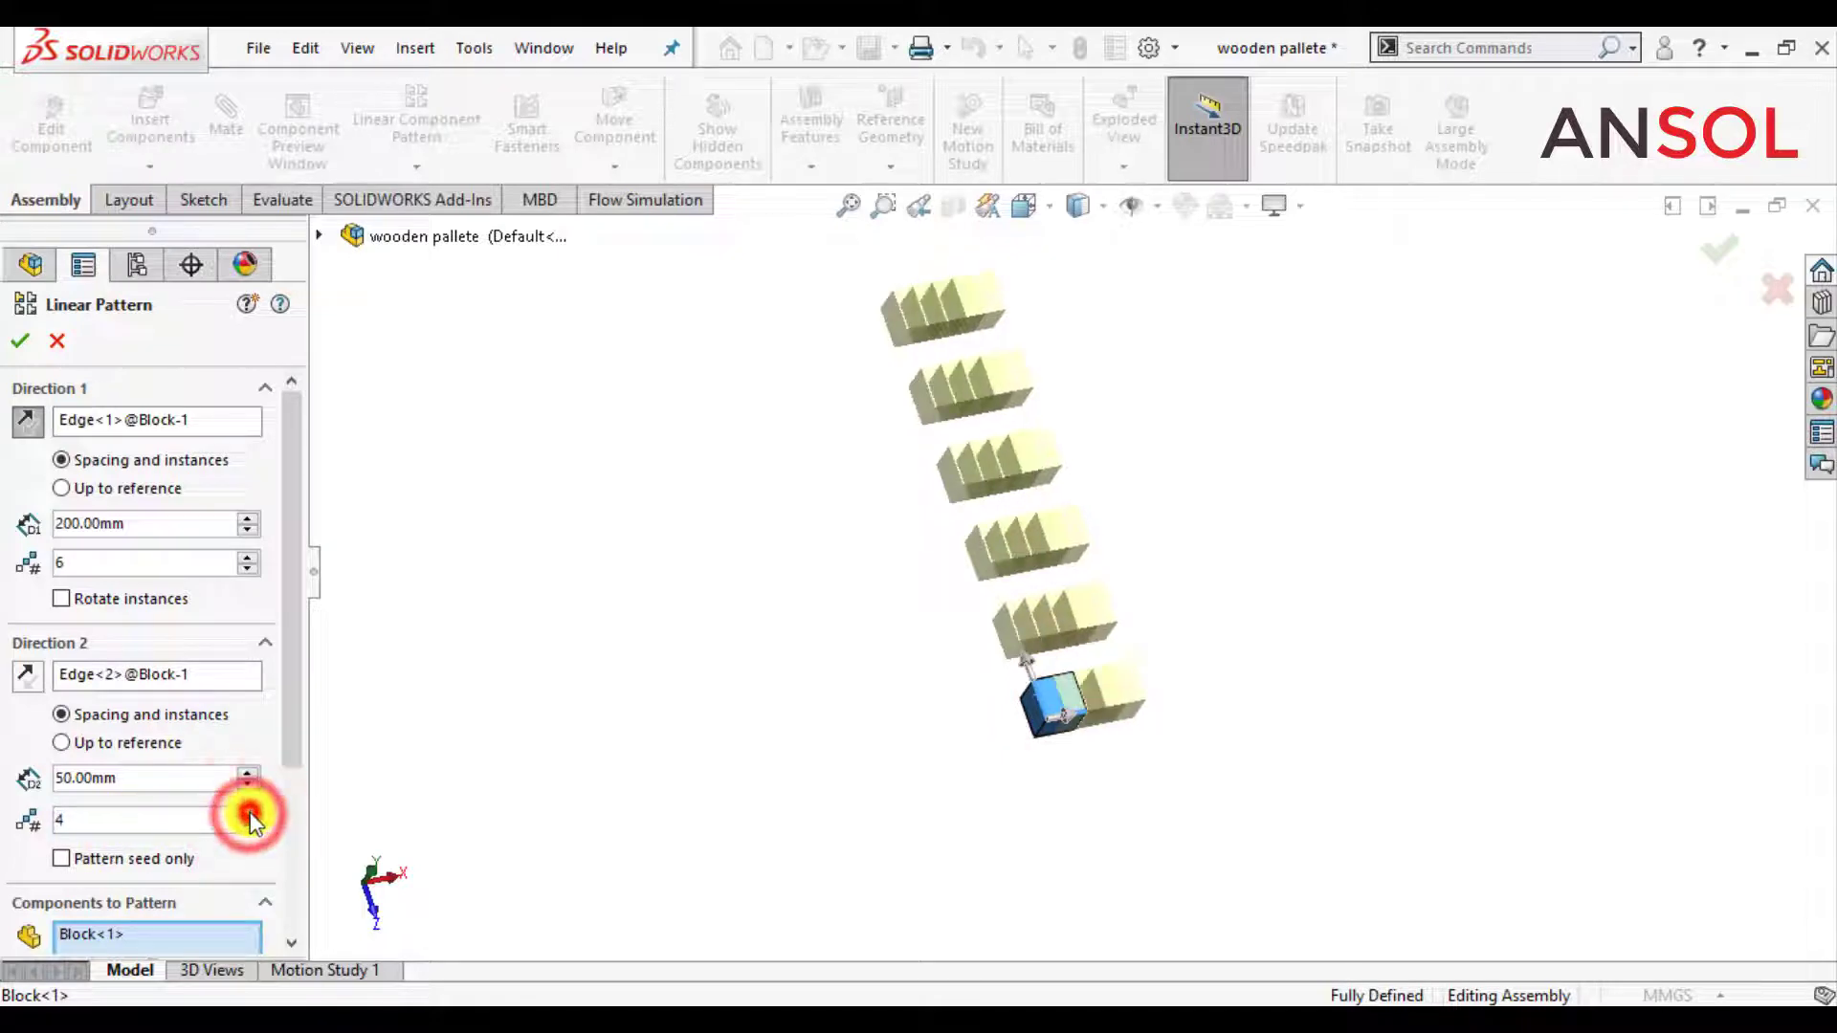
{"action": "left_click", "coordinate": [246, 813]}
{"action": "left_click", "coordinate": [246, 813]}
- Set the second direction's spacing to 200 mm and finish the component pattern
{"action": "double_click", "coordinate": [142, 777]}
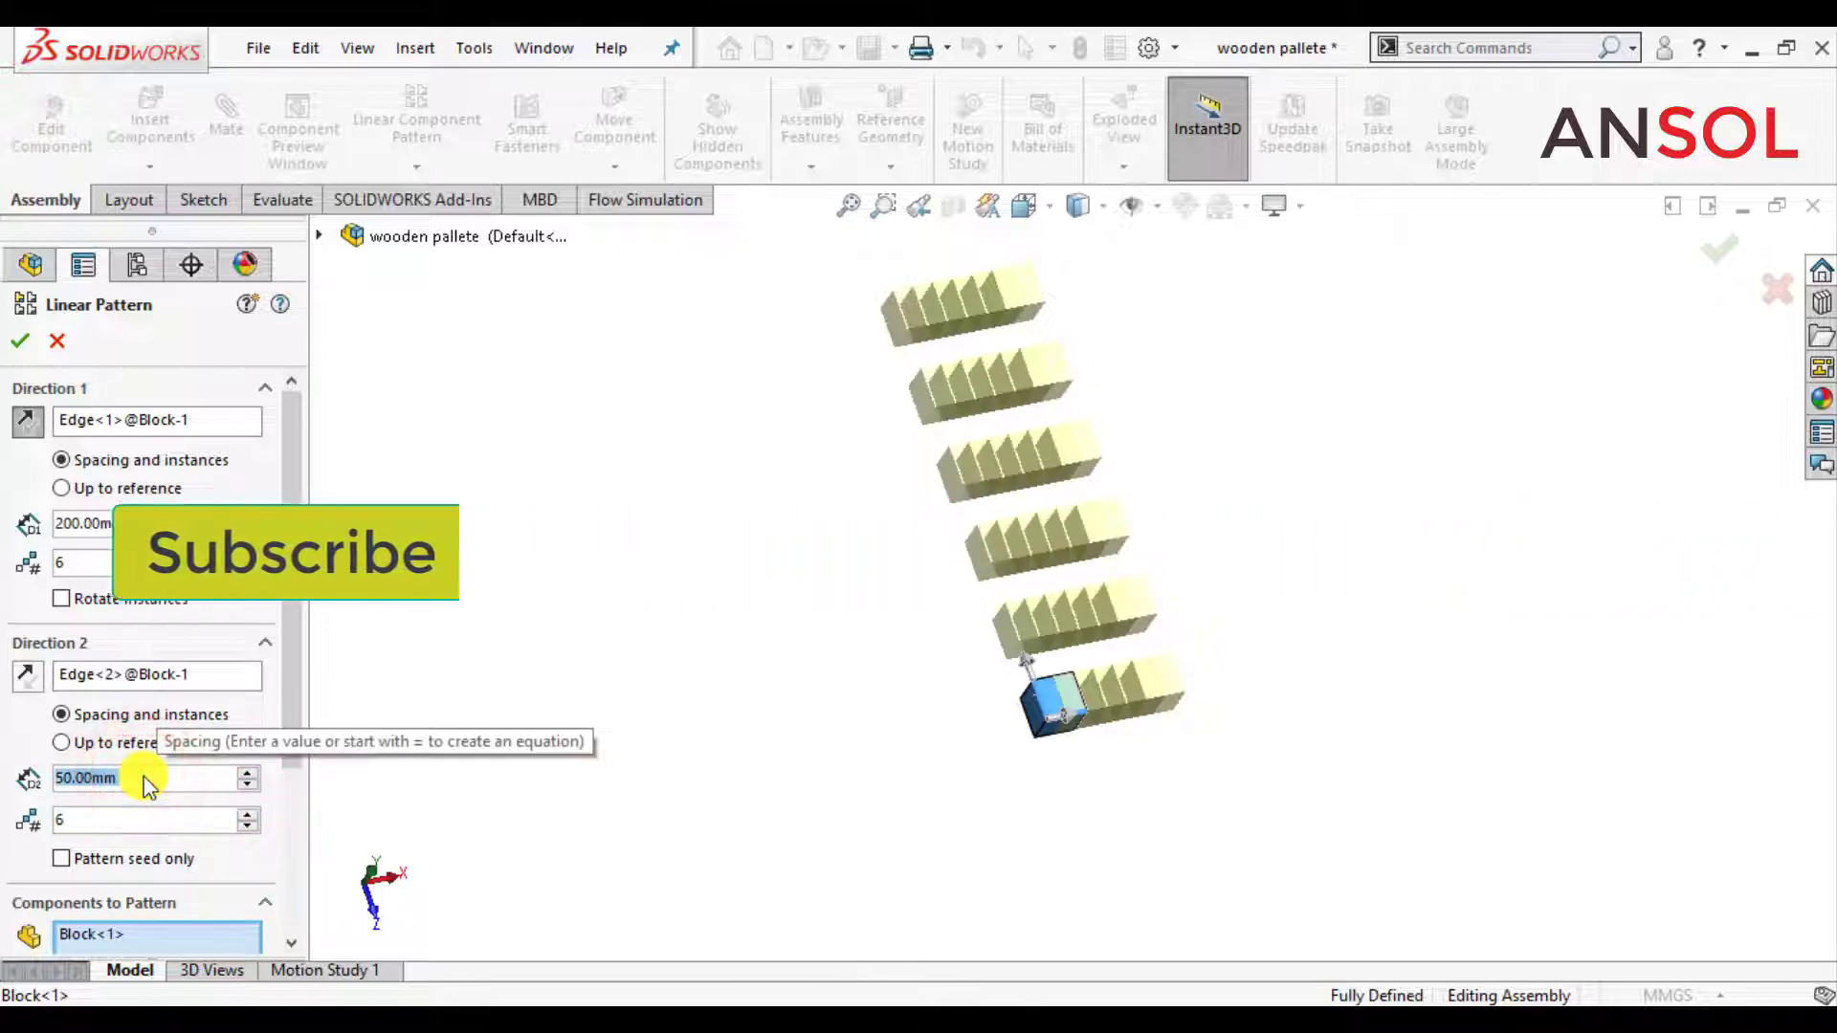
{"action": "type", "text": "200"}
{"action": "key", "text": "Return"}
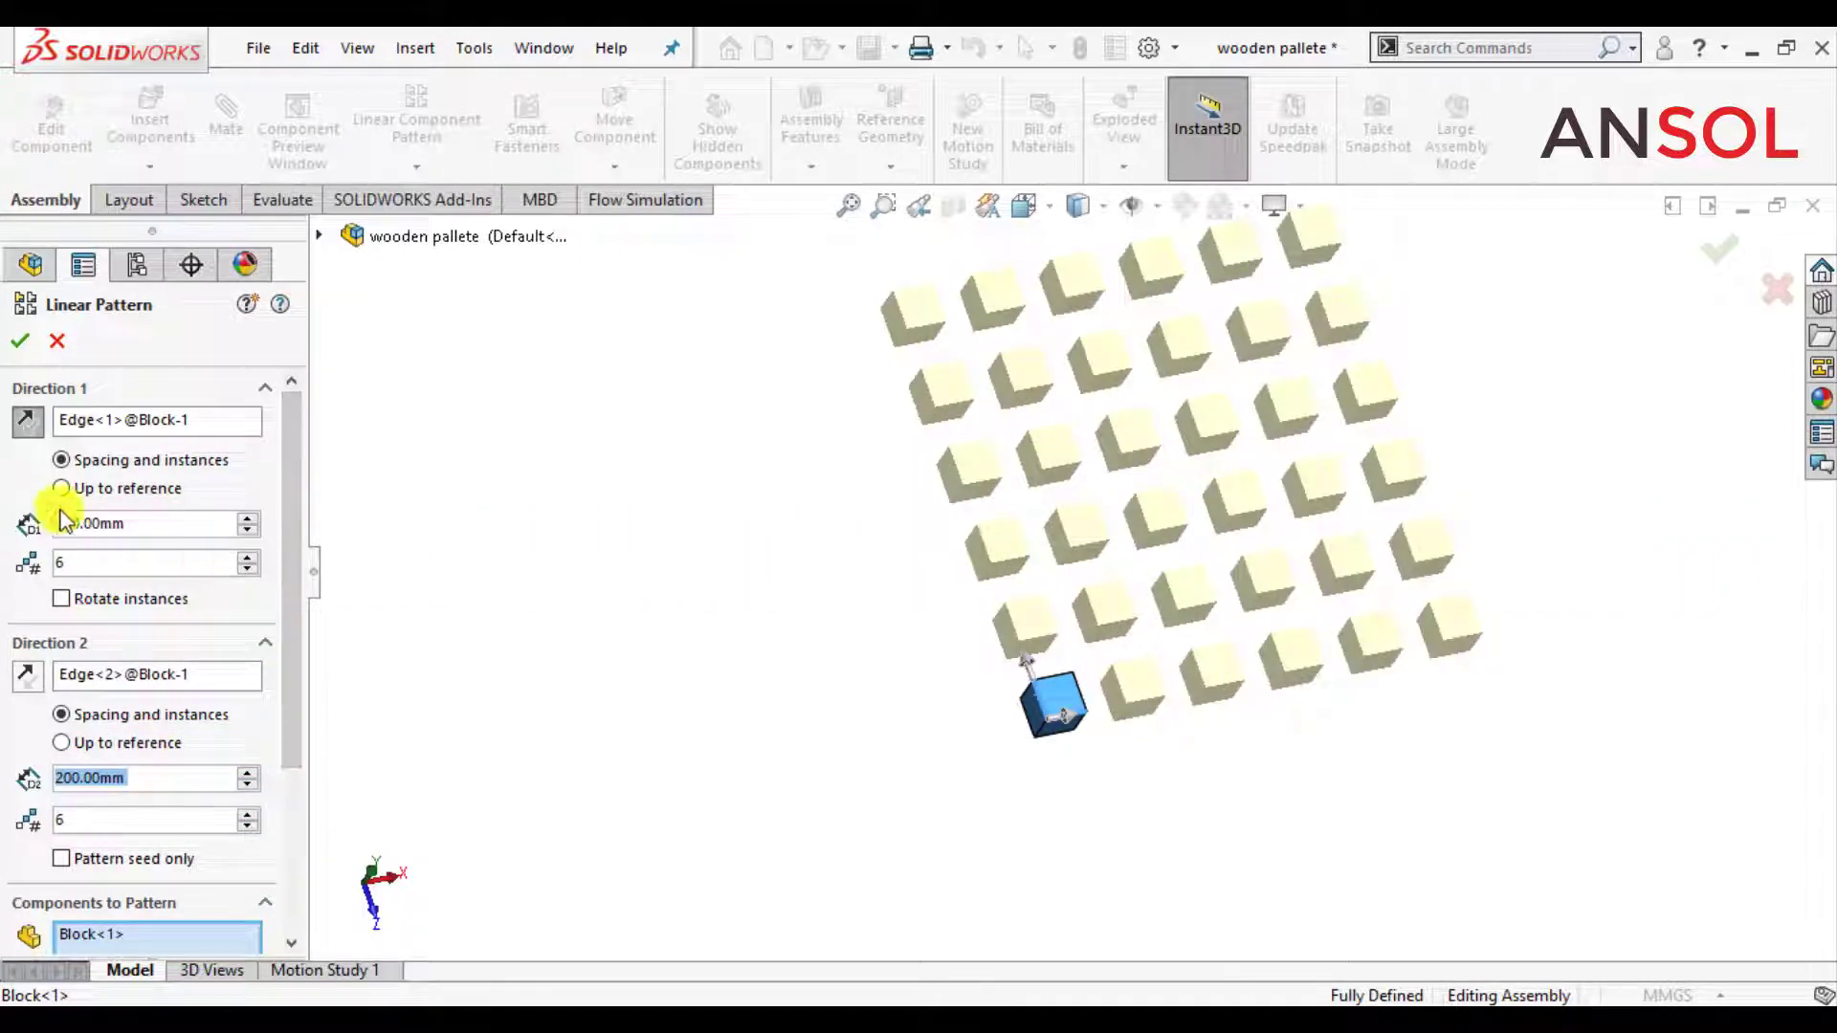
{"action": "left_click", "coordinate": [19, 340]}
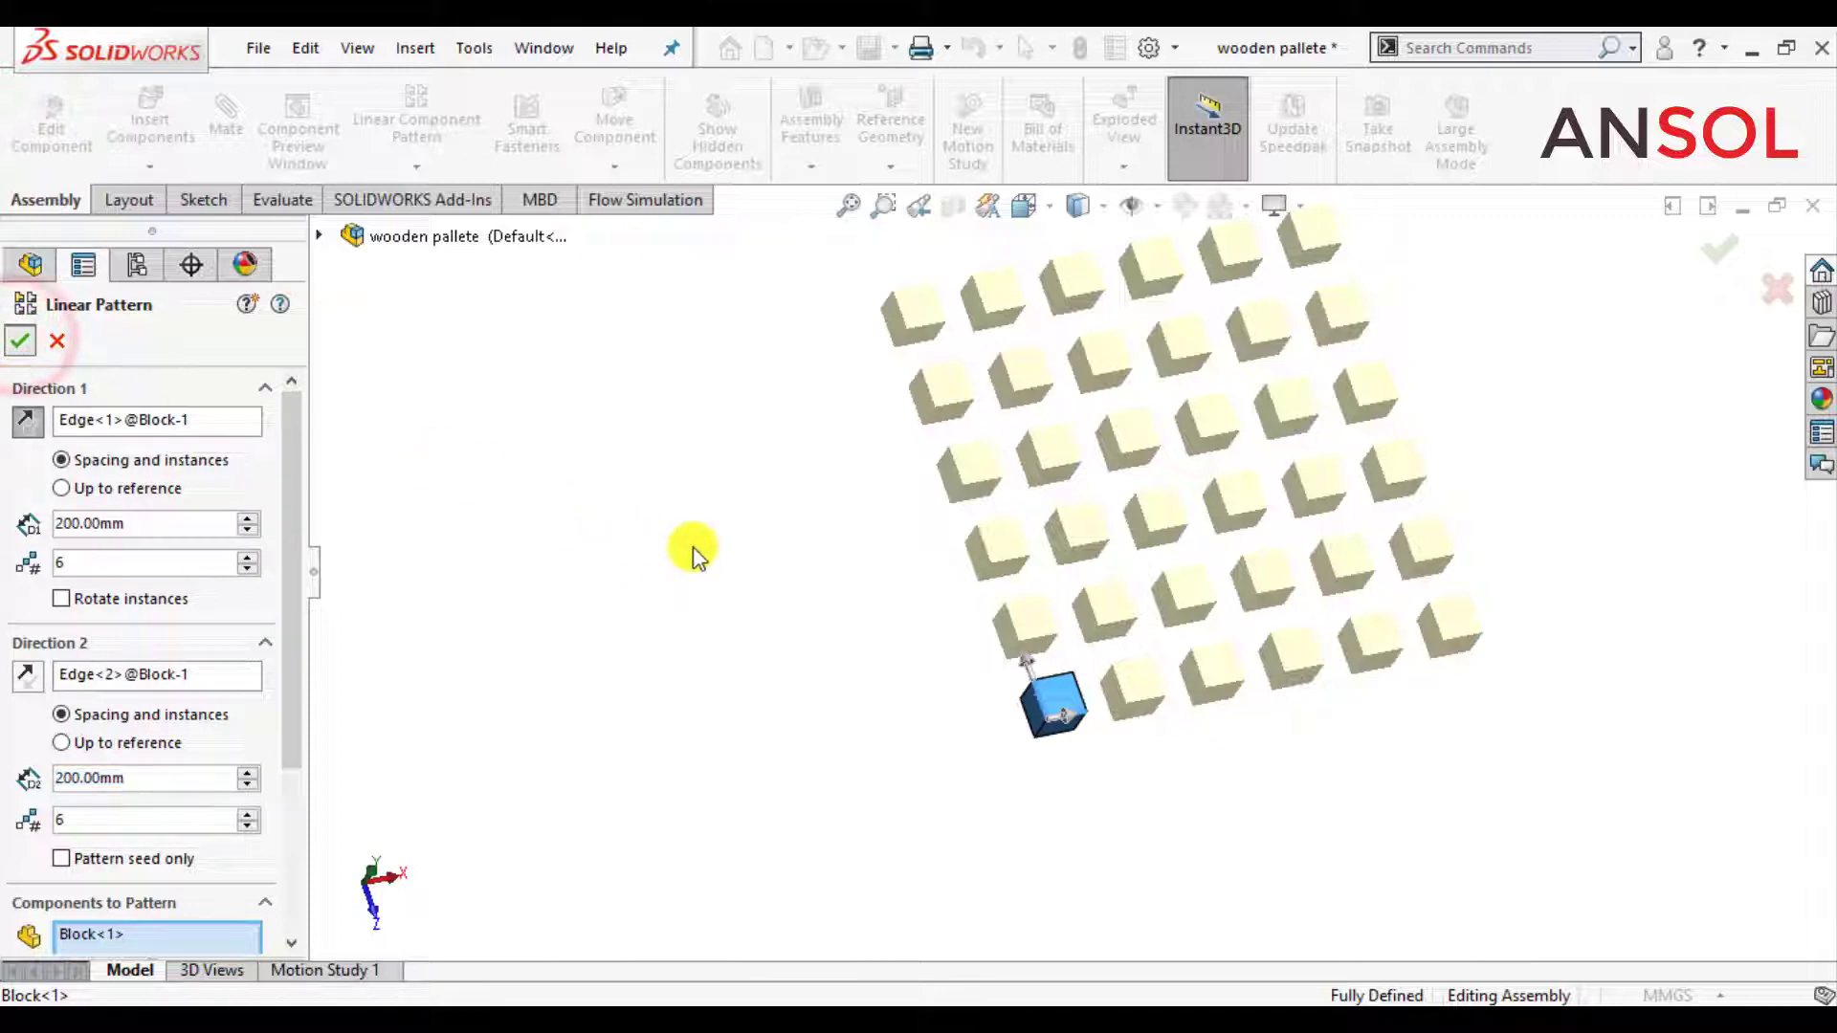
{"action": "left_click", "coordinate": [681, 602]}
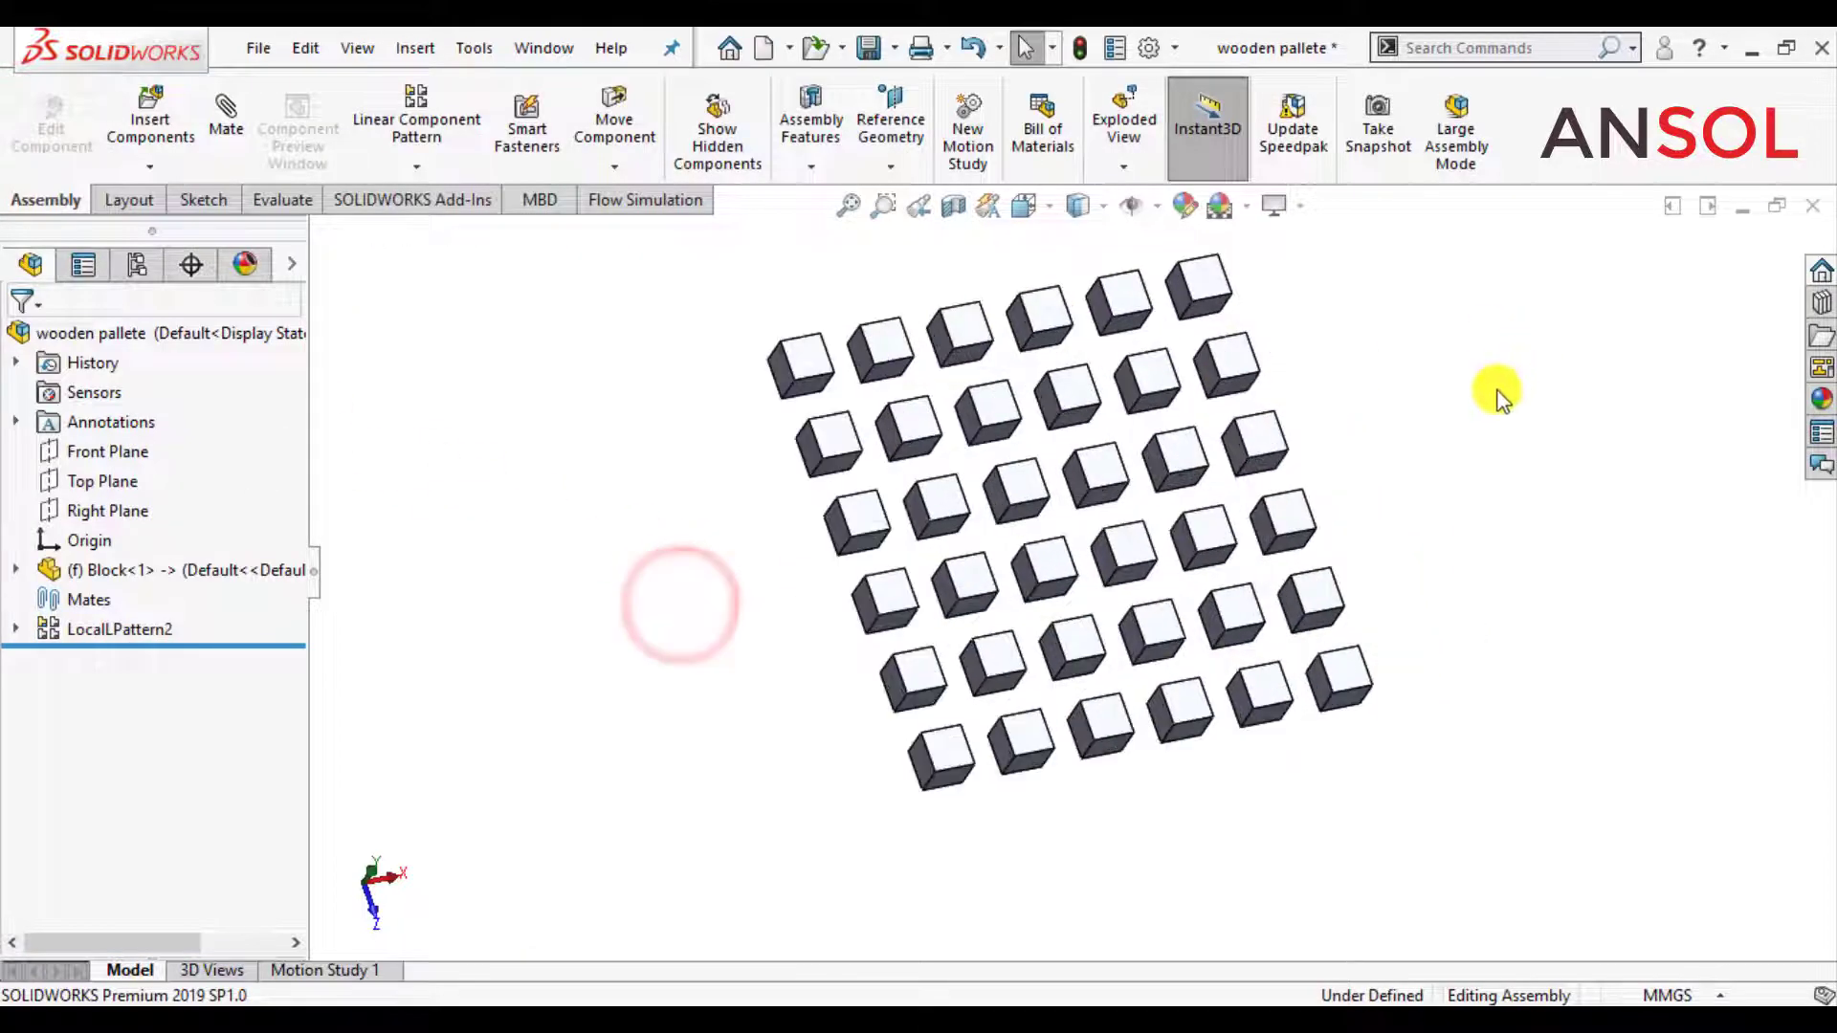
- Edit the block pattern so its first direction has 3 instances spaced 400 mm apart
{"action": "scroll", "coordinate": [1481, 421], "scroll_direction": "down", "scroll_amount": 2}
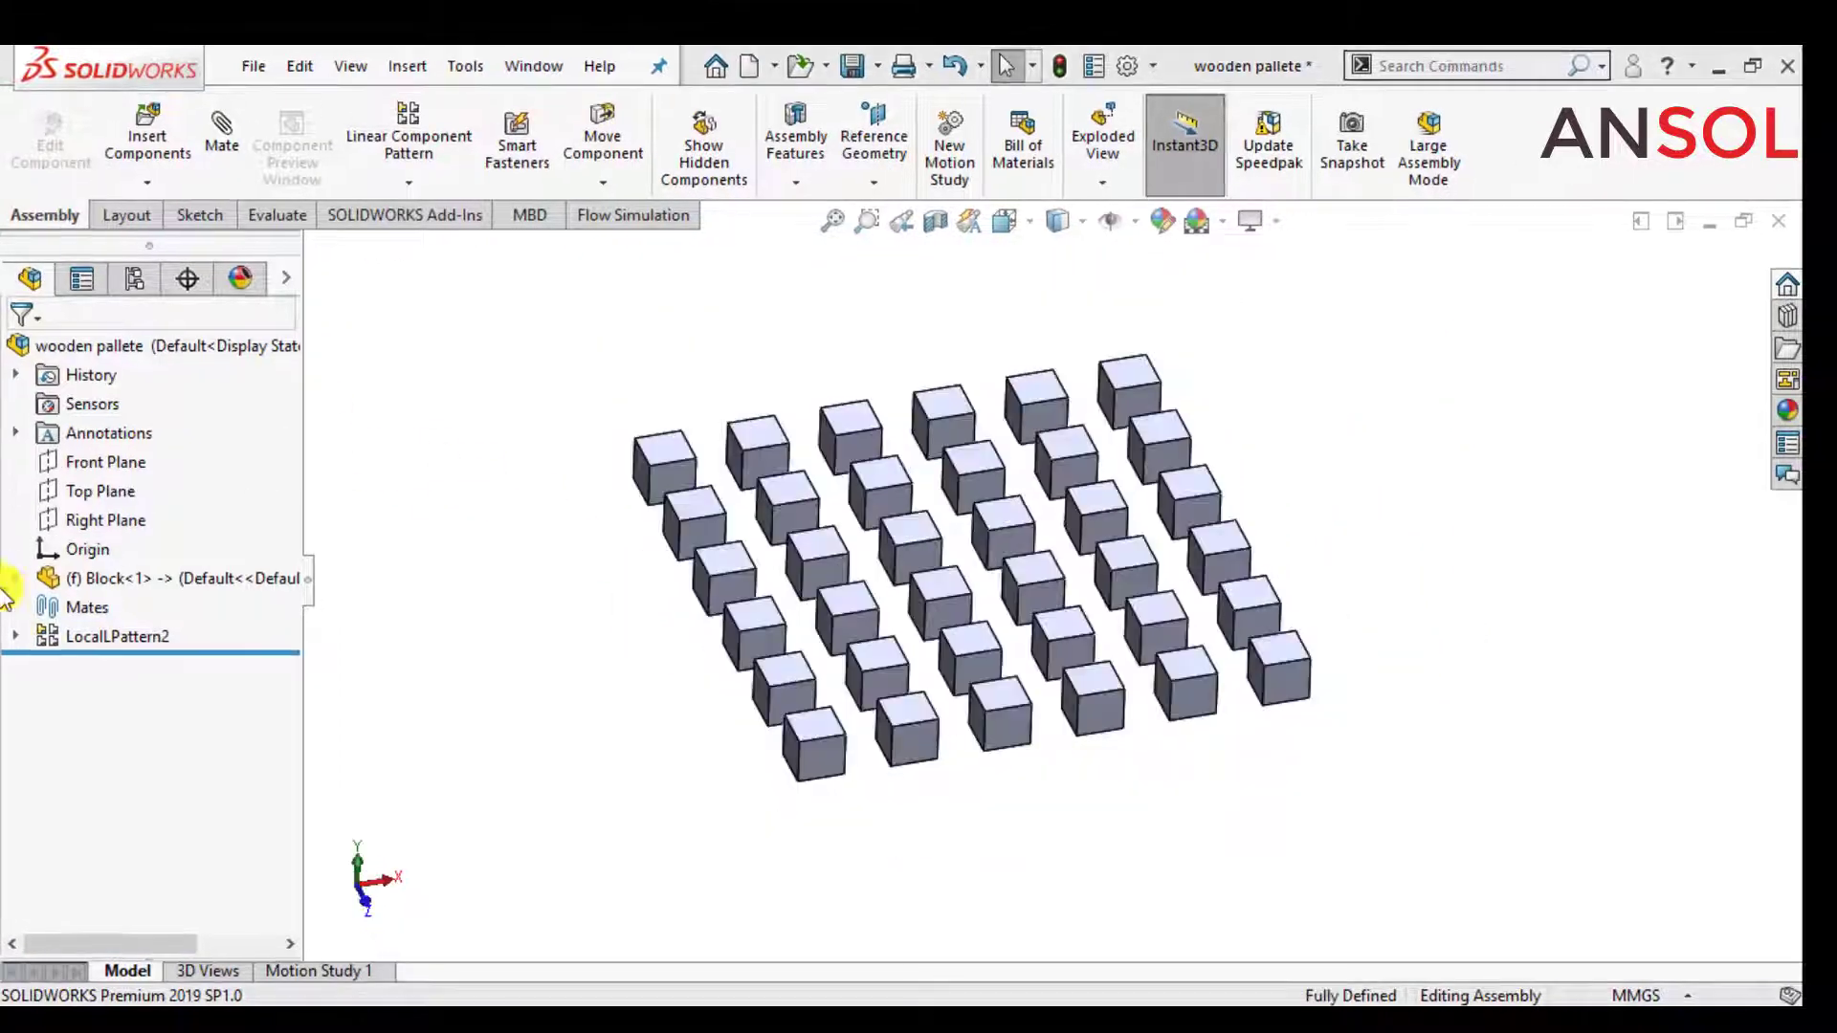
{"action": "left_click", "coordinate": [15, 637]}
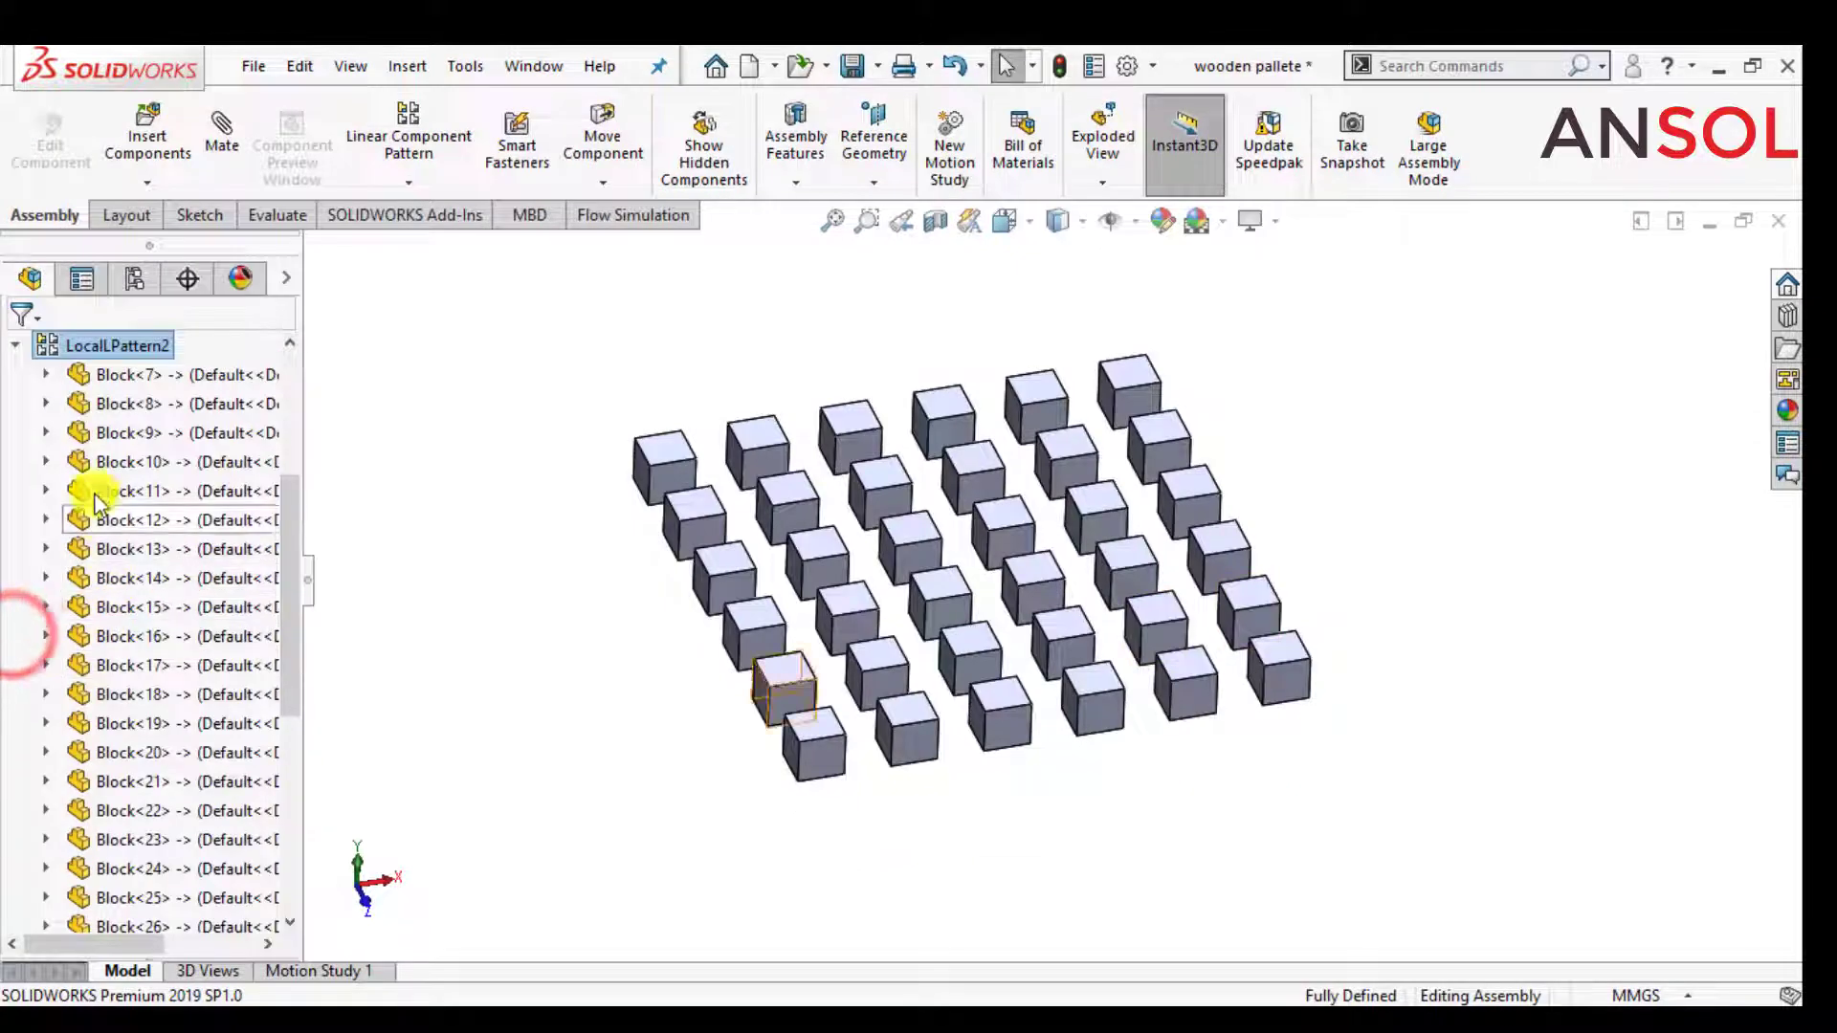
{"action": "scroll", "coordinate": [125, 411], "scroll_direction": "up", "scroll_amount": 3}
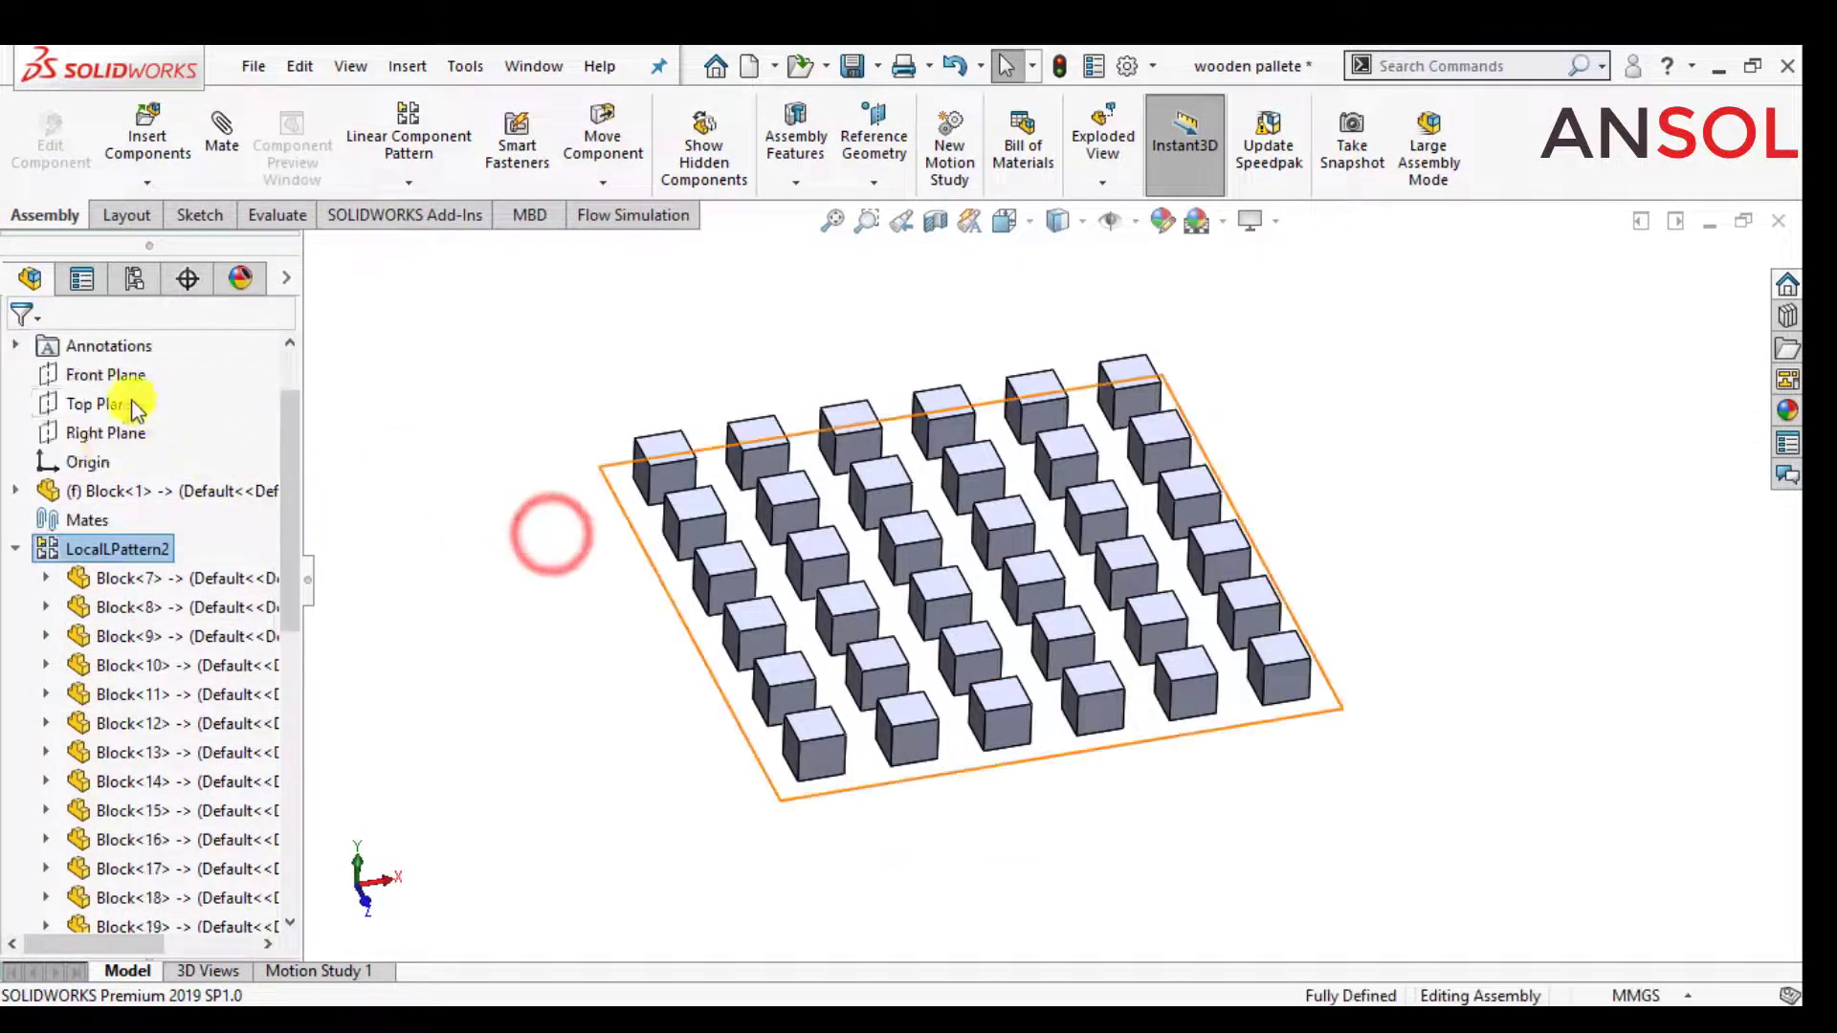
{"action": "left_click", "coordinate": [144, 547]}
{"action": "left_click", "coordinate": [169, 478]}
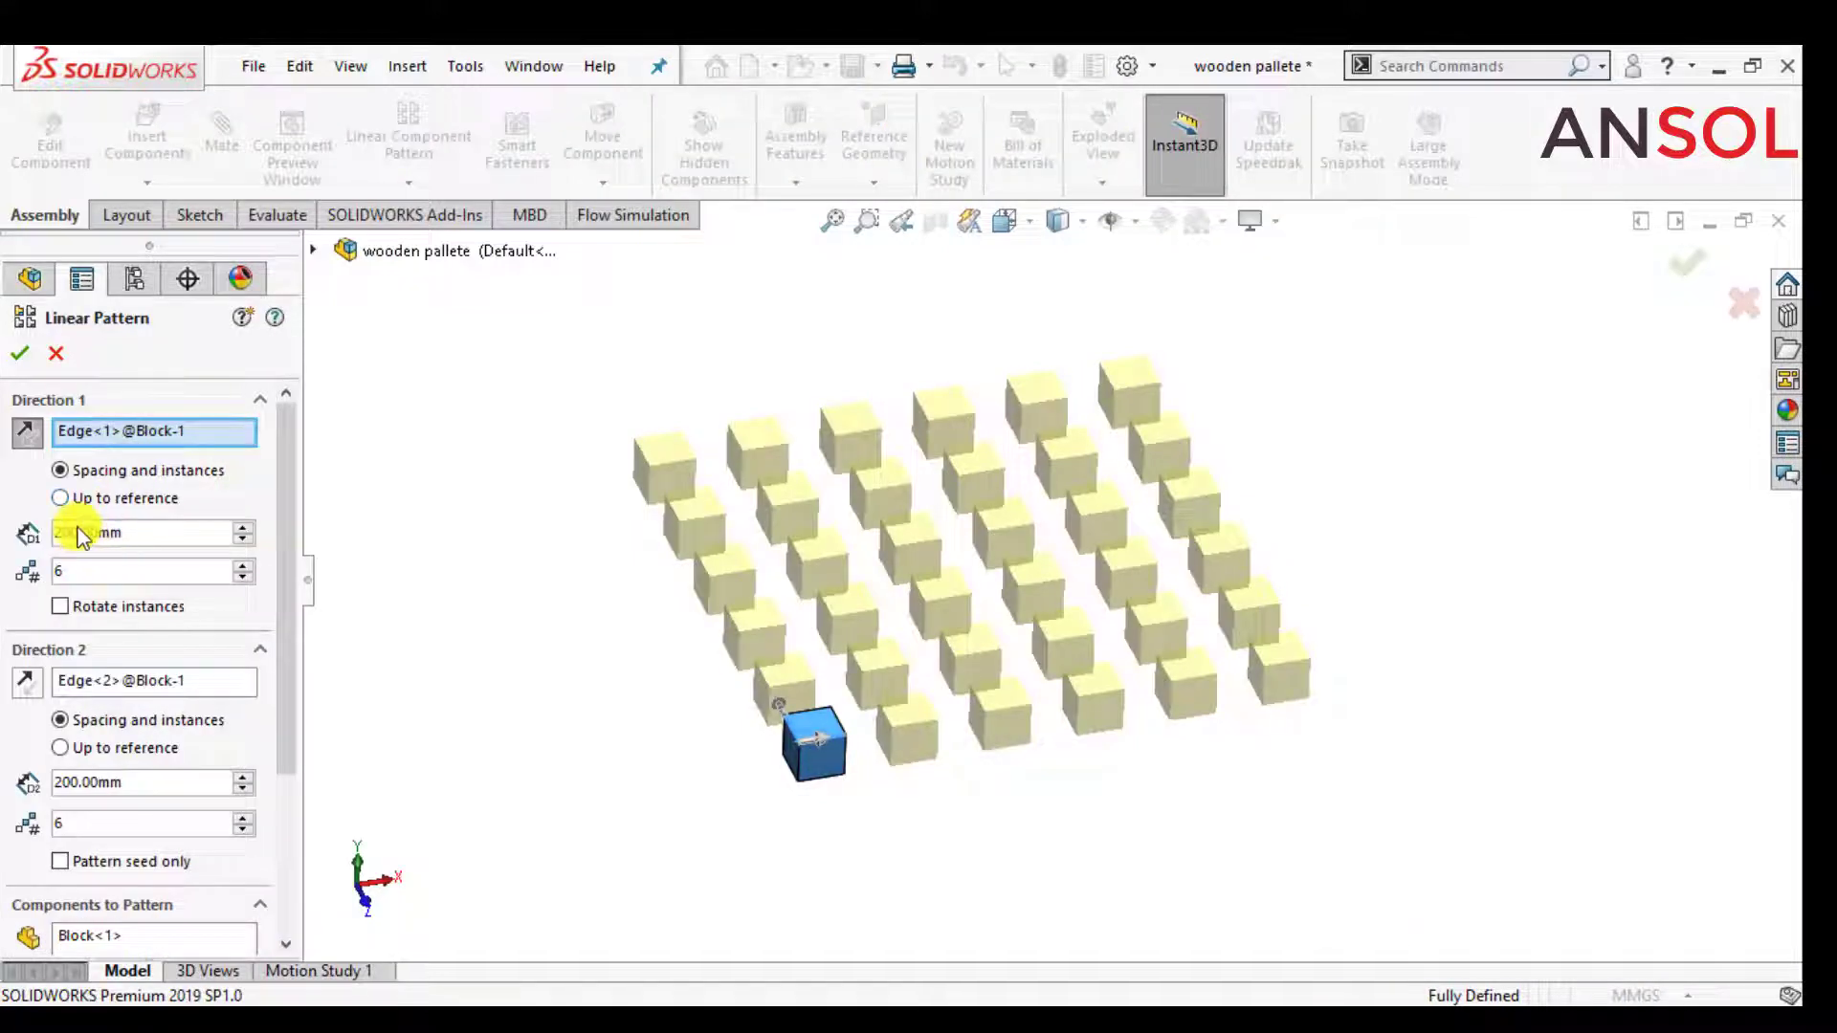
{"action": "left_click", "coordinate": [245, 575]}
{"action": "left_click", "coordinate": [245, 575]}
{"action": "left_click", "coordinate": [245, 576]}
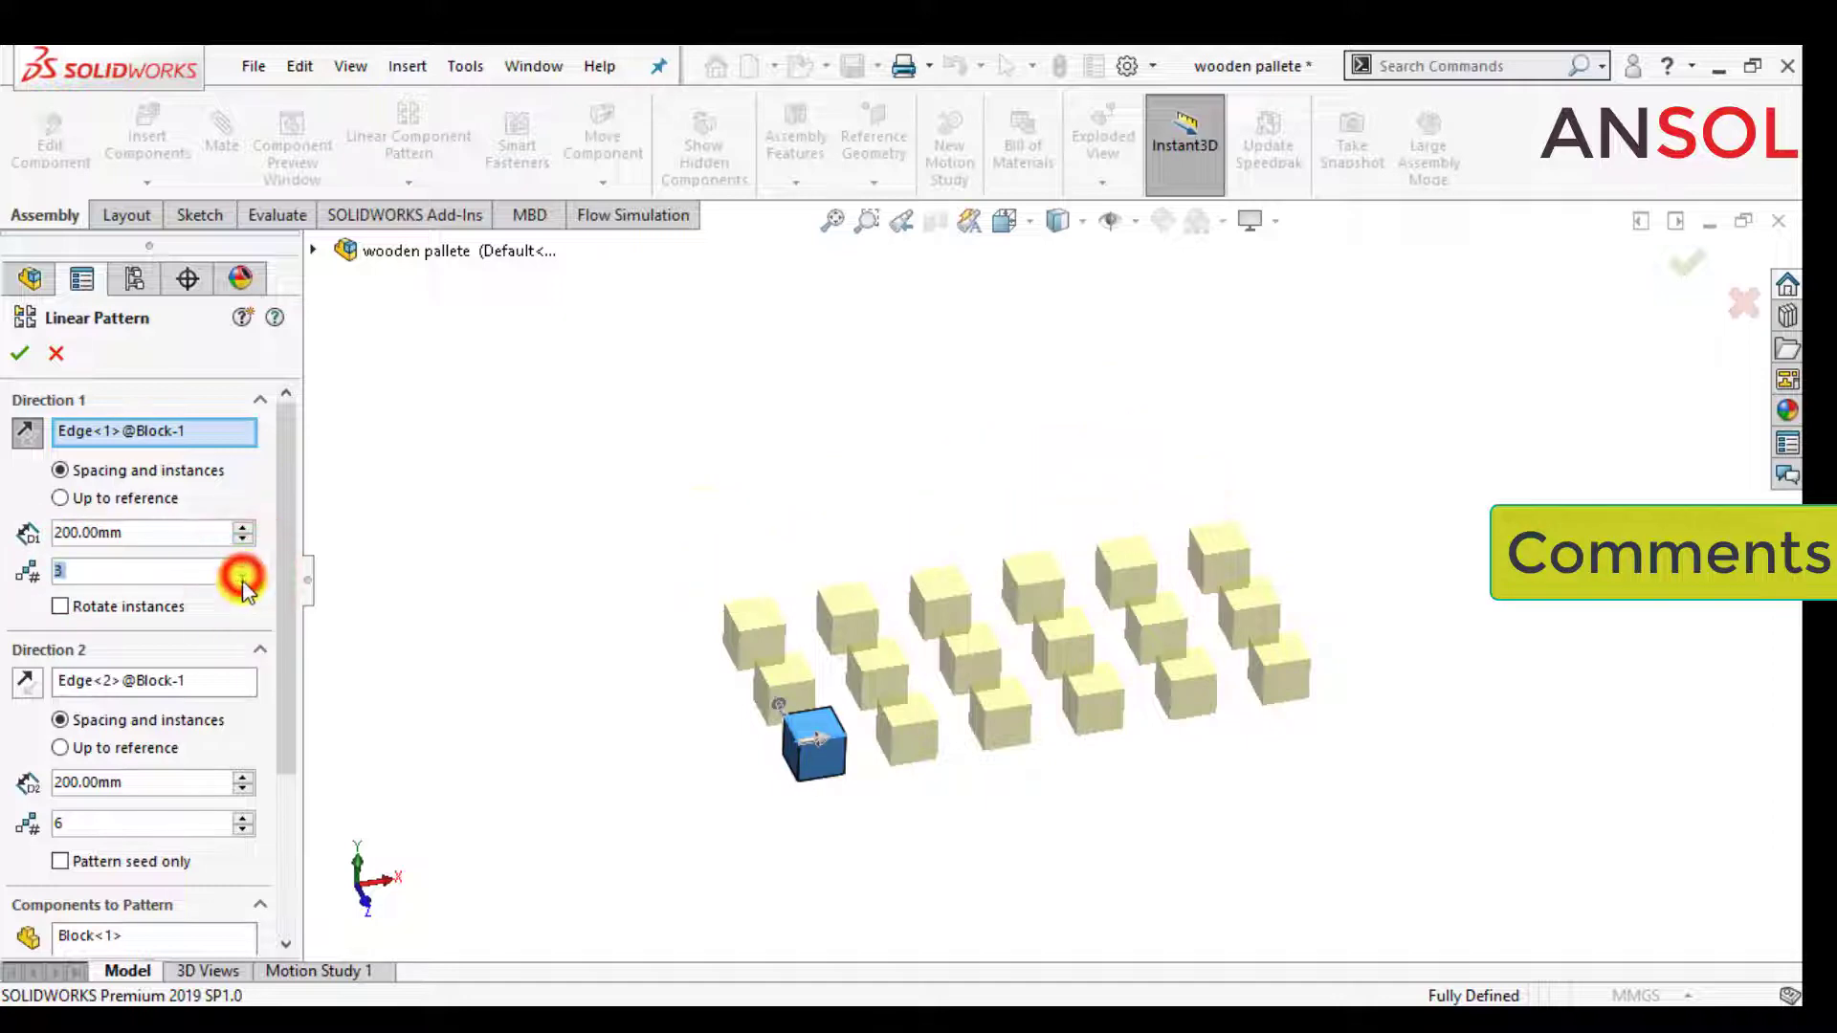
{"action": "double_click", "coordinate": [144, 532]}
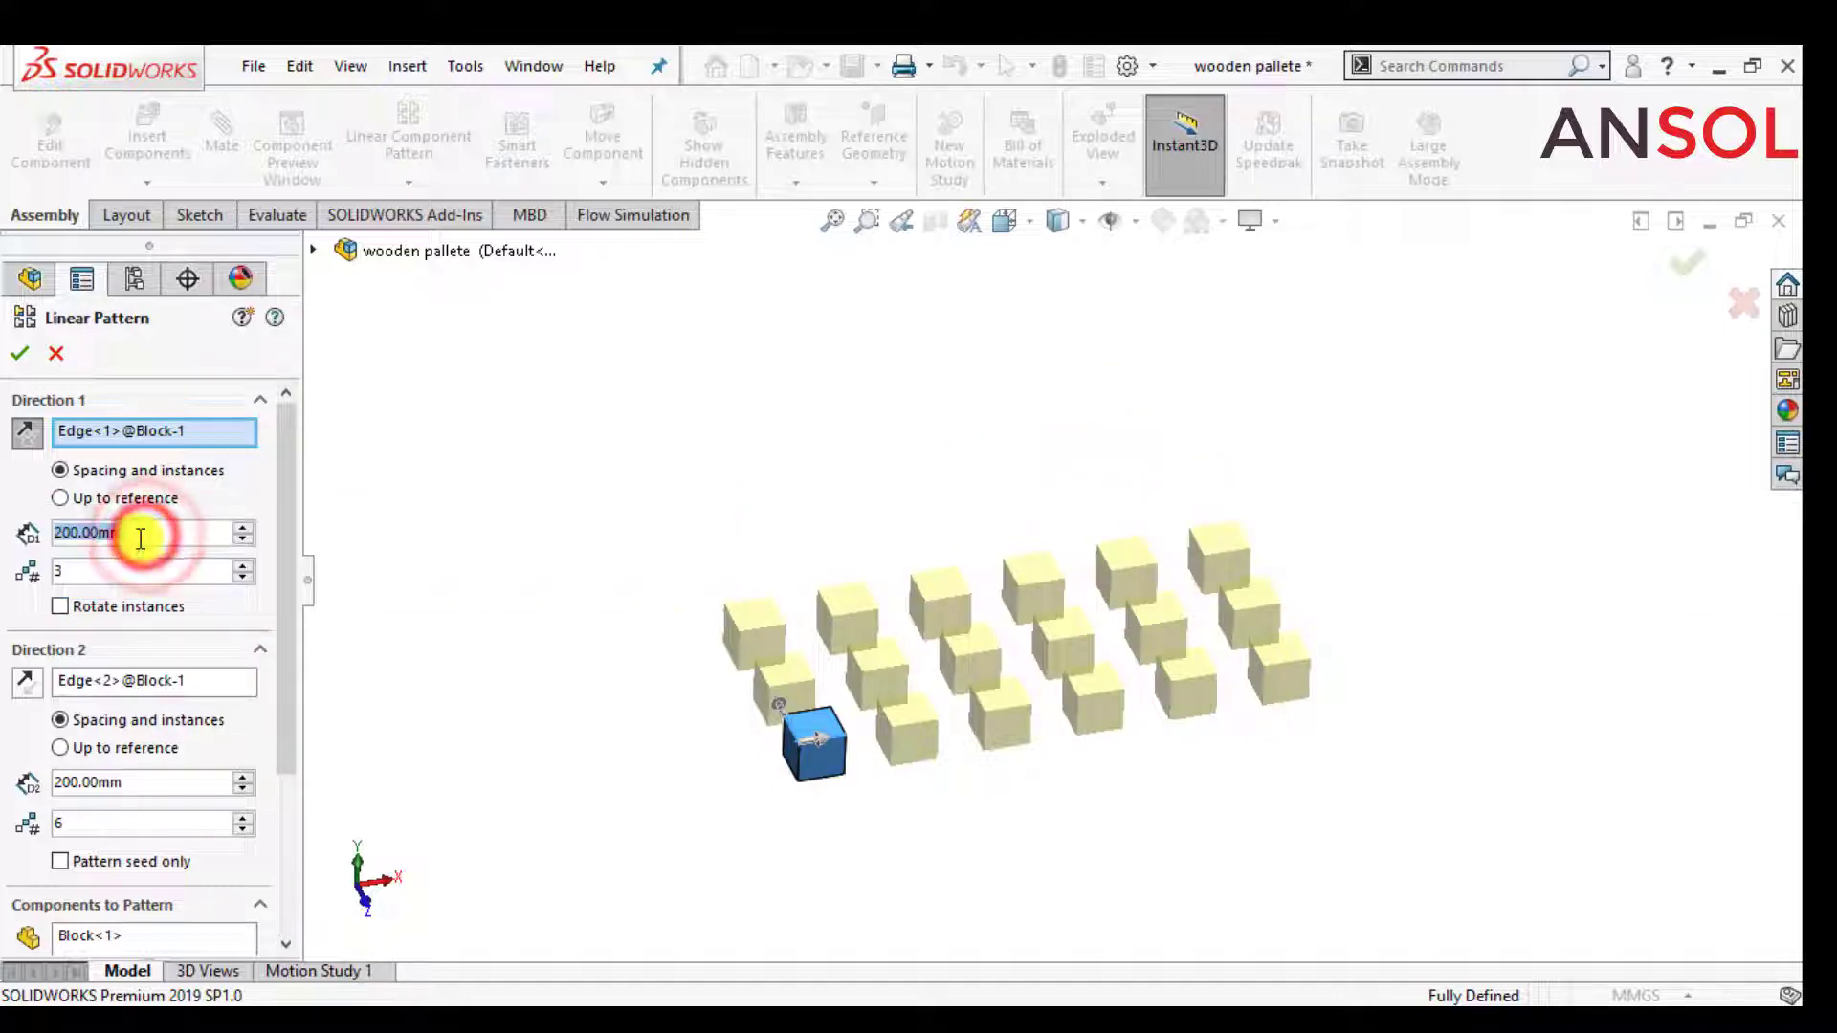
{"action": "type", "text": "400"}
{"action": "key", "text": "Return"}
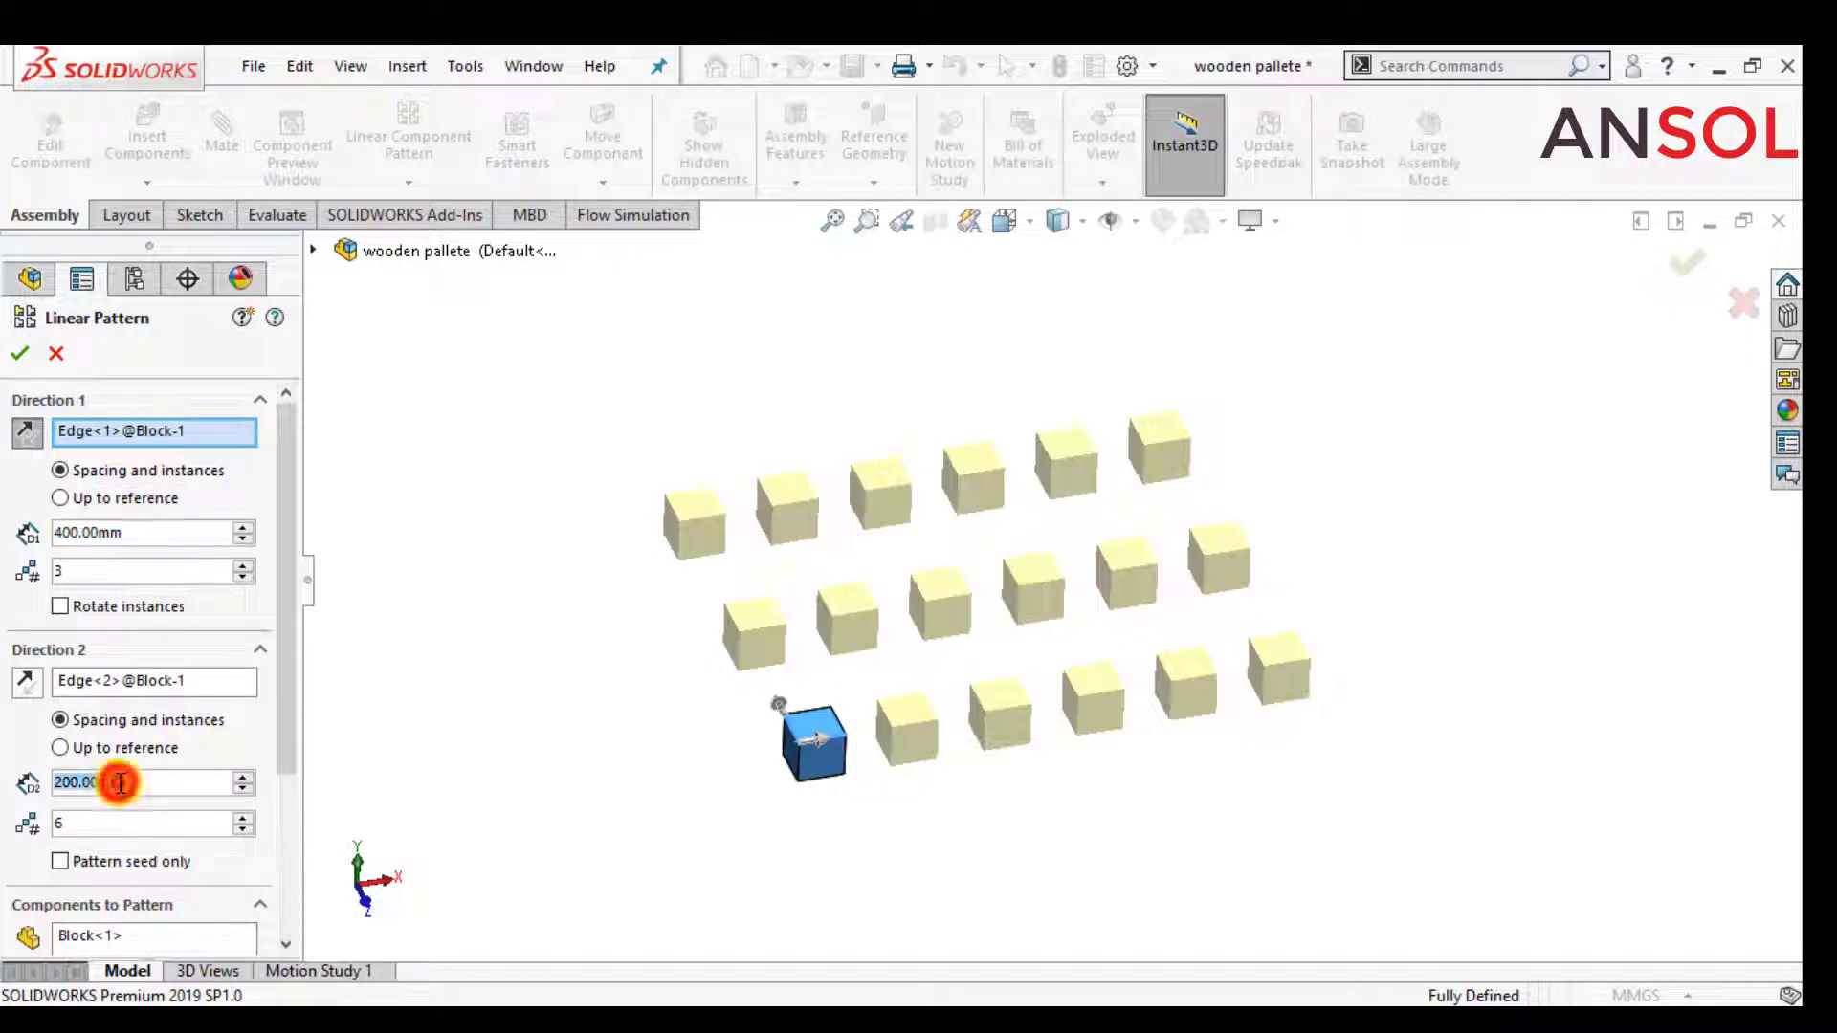
- Set the pattern's second direction to 3 instances at 400 mm spacing and accept the edit
{"action": "type", "text": "400"}
{"action": "key", "text": "Return"}
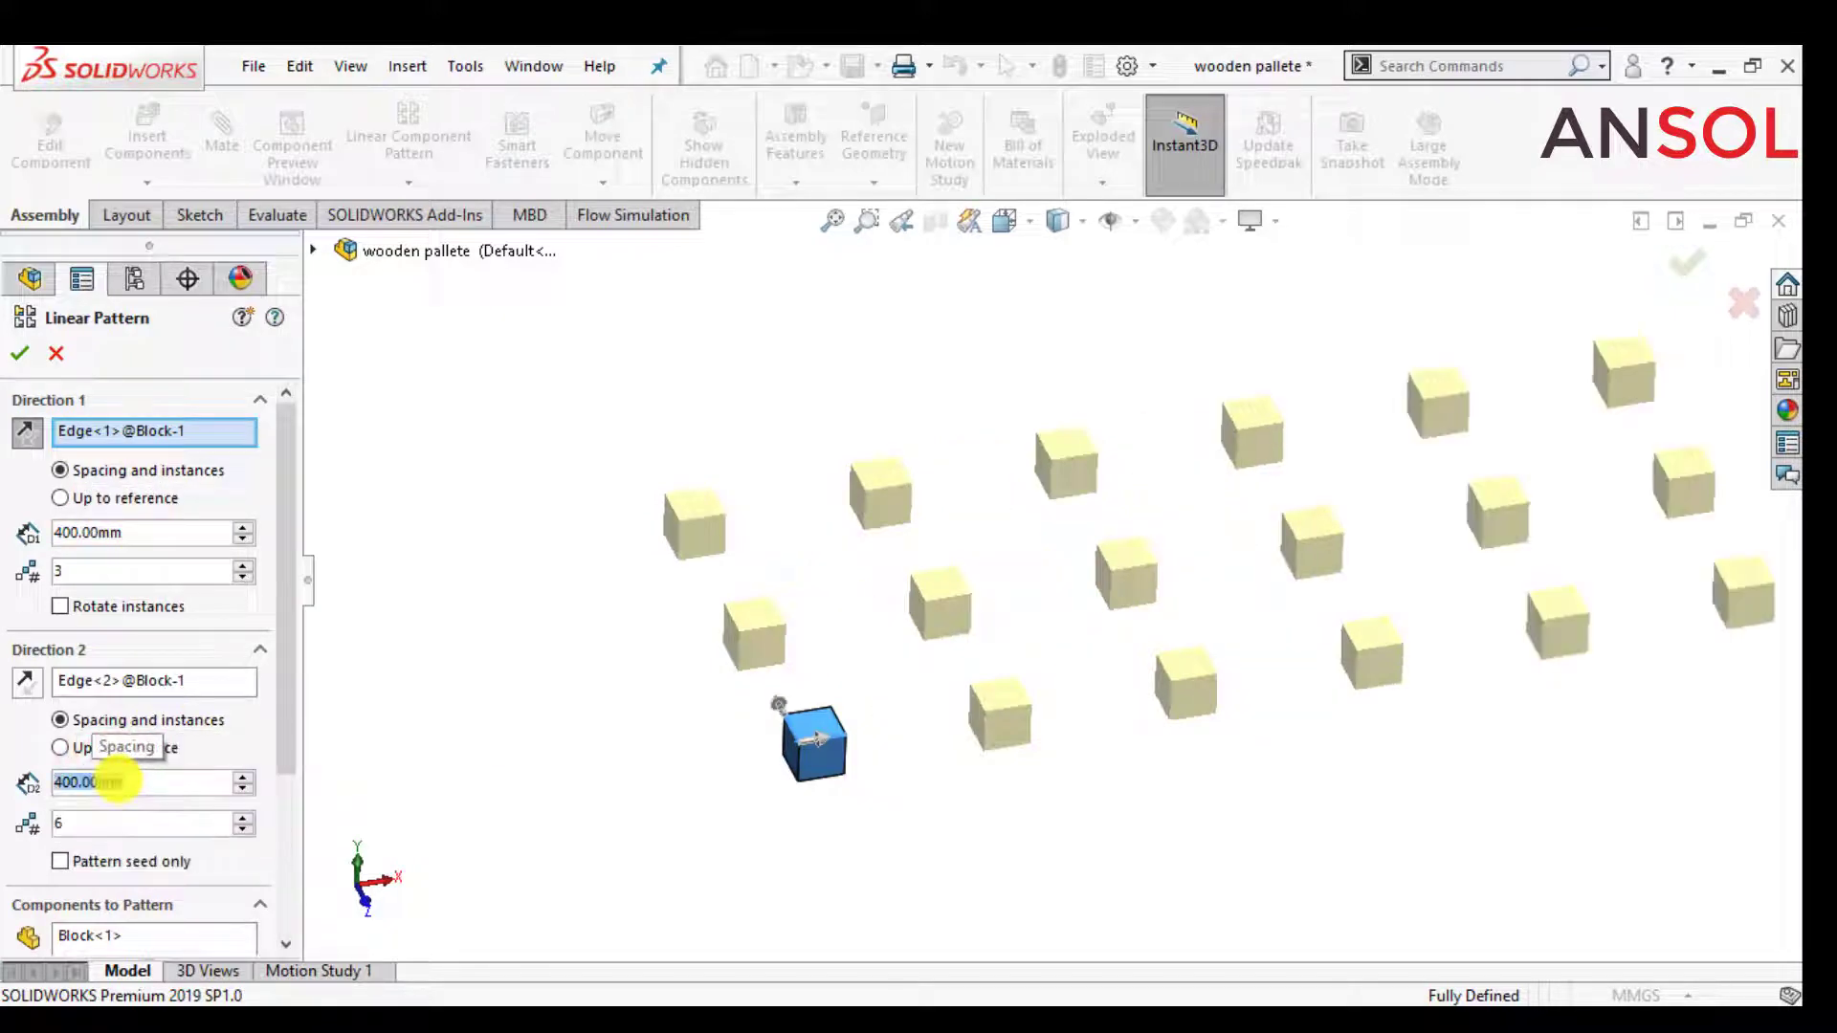
{"action": "left_click", "coordinate": [244, 831]}
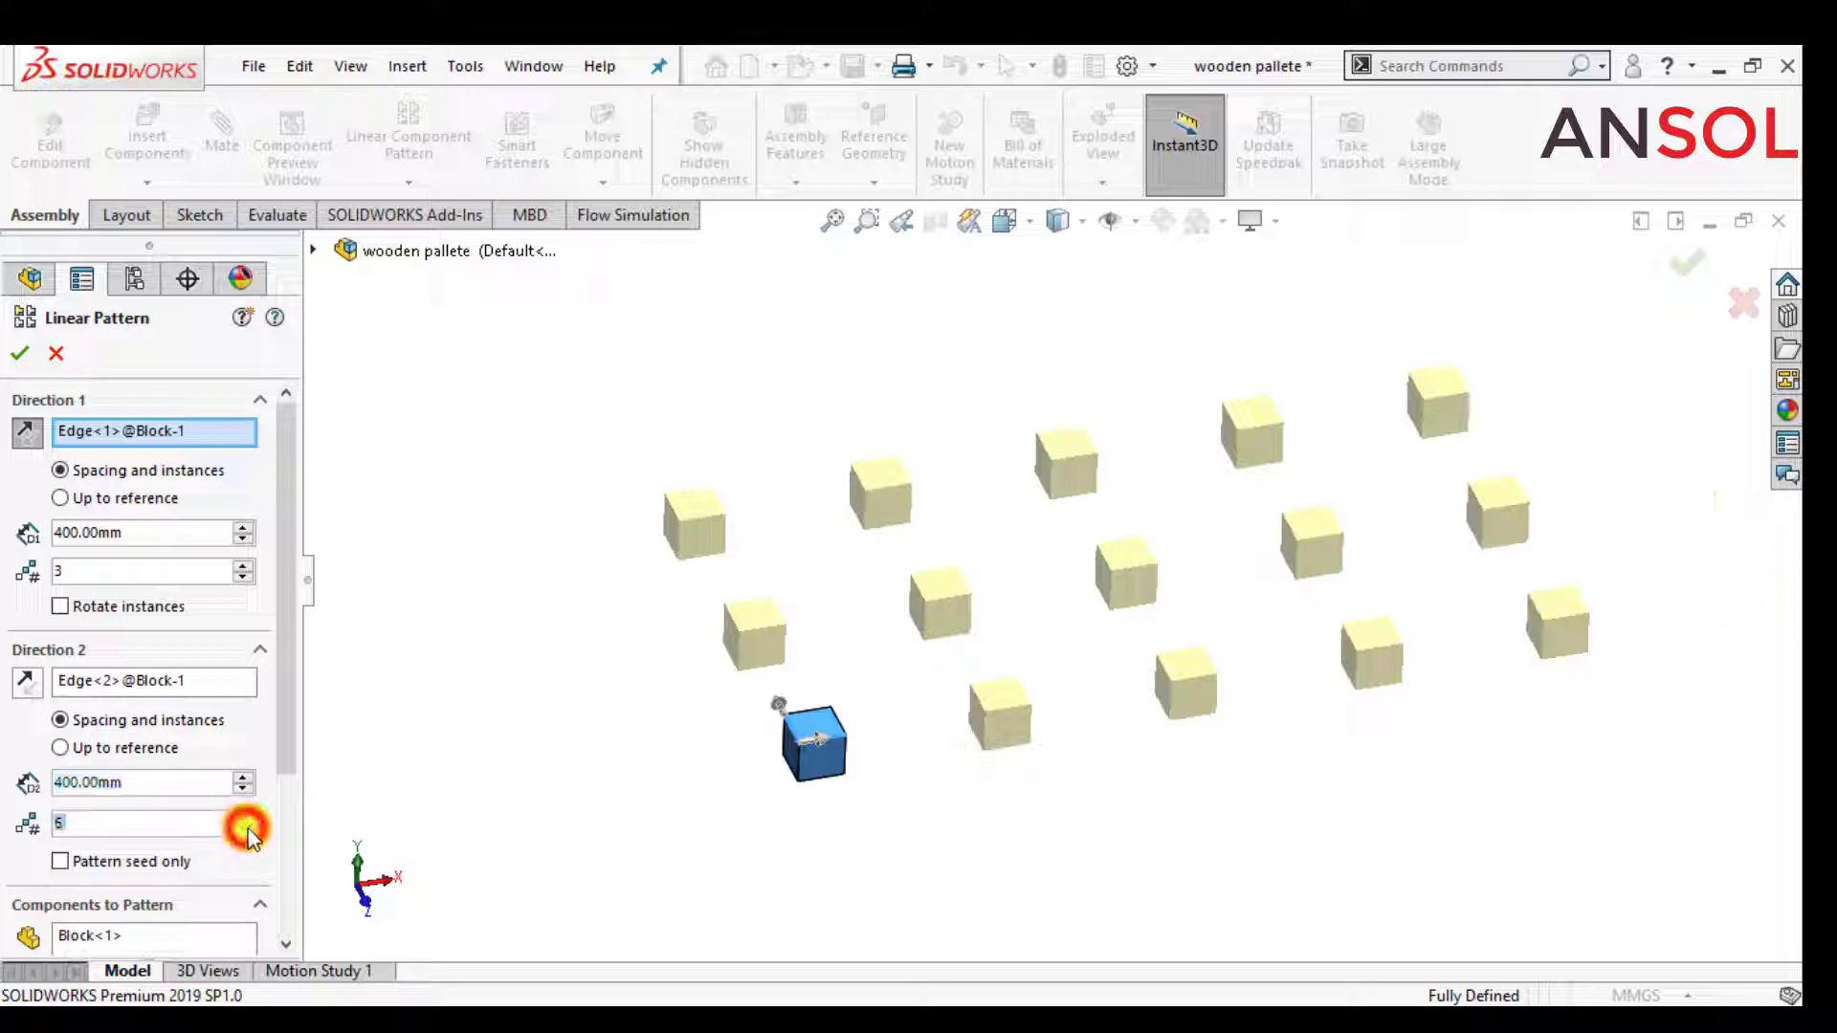
{"action": "left_click", "coordinate": [244, 830]}
{"action": "left_click", "coordinate": [244, 831]}
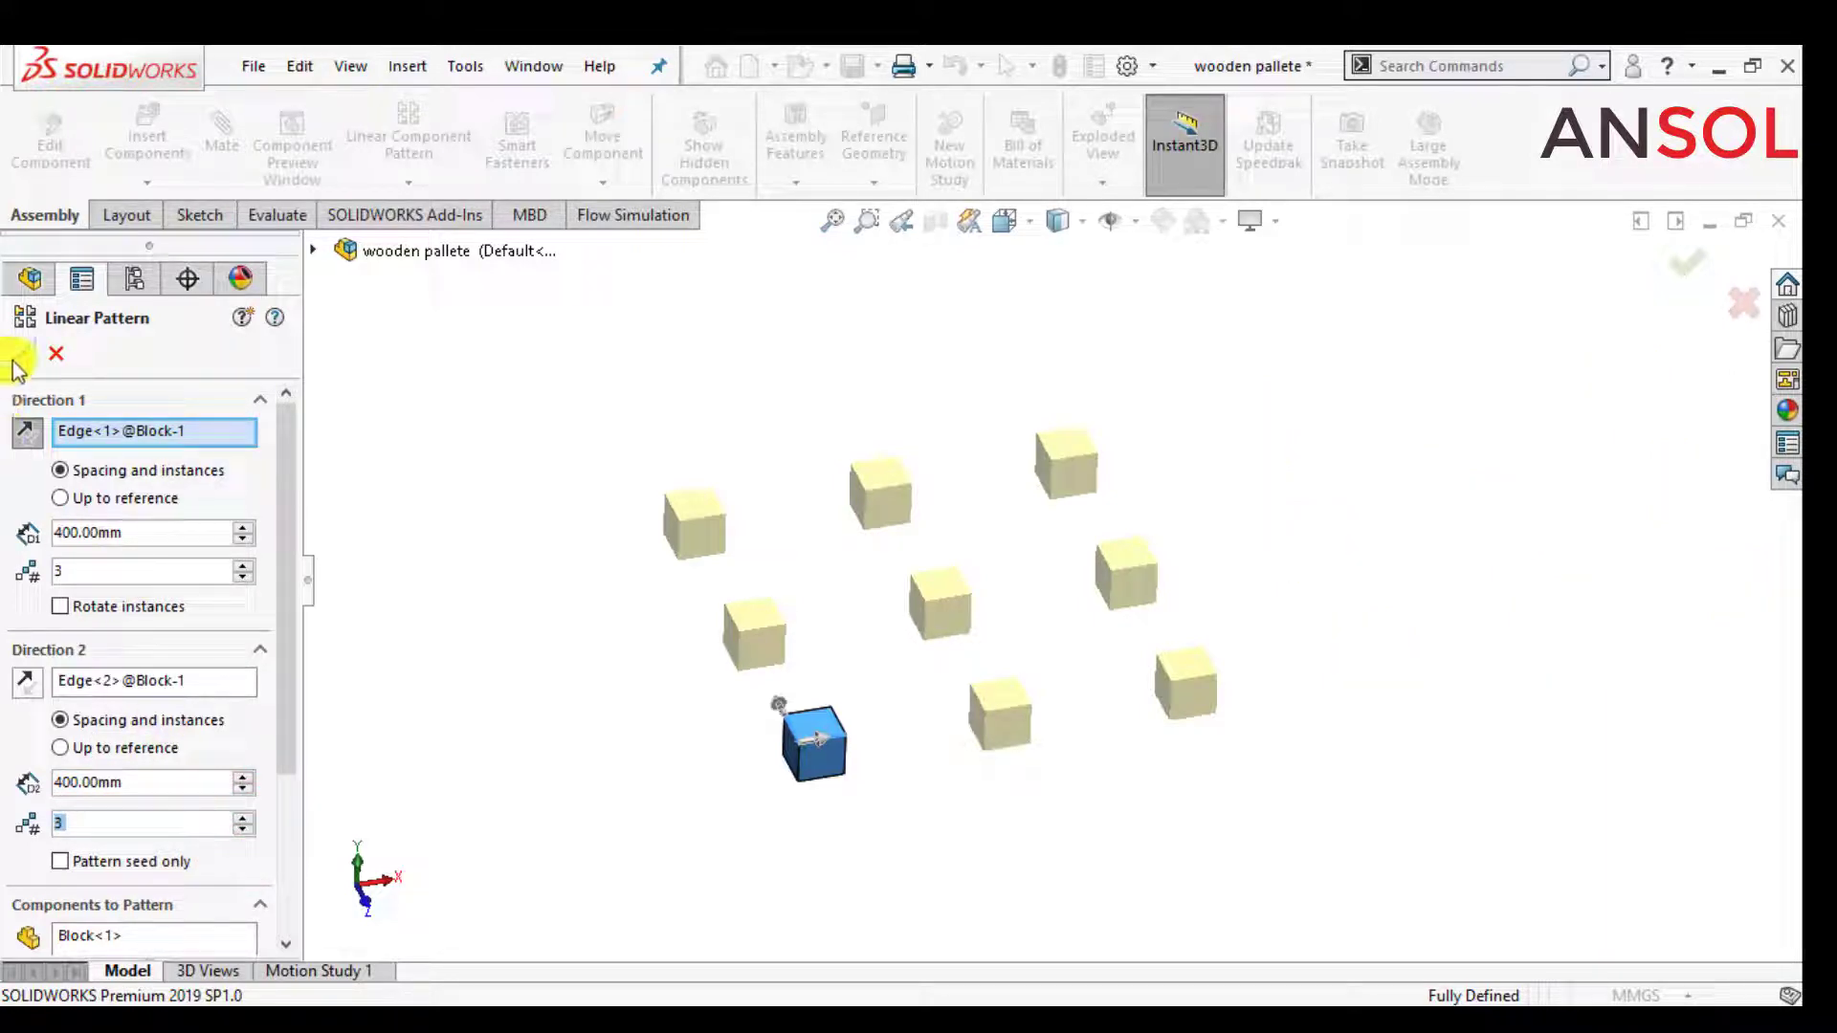
{"action": "left_click", "coordinate": [476, 479]}
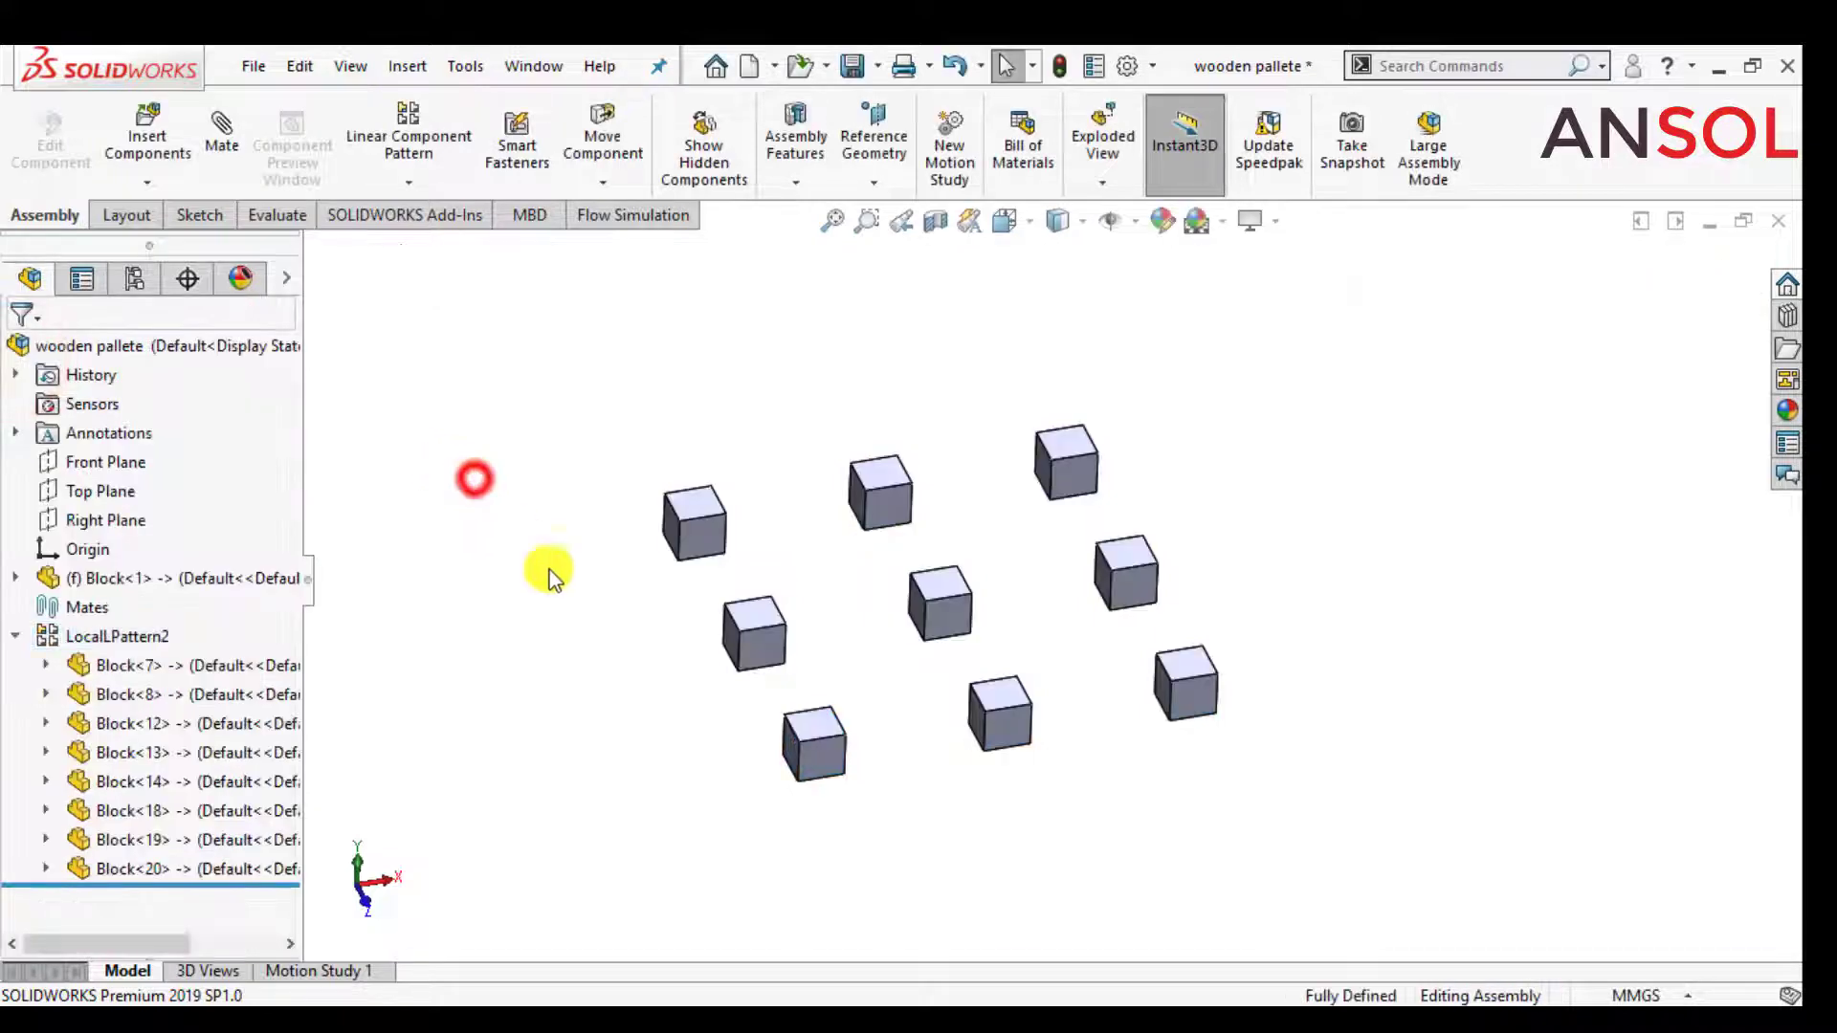
- Insert a new part into the assembly, saving all modified documents
{"action": "scroll", "coordinate": [622, 629], "scroll_direction": "down", "scroll_amount": 2}
{"action": "scroll", "coordinate": [459, 450], "scroll_direction": "up", "scroll_amount": 1}
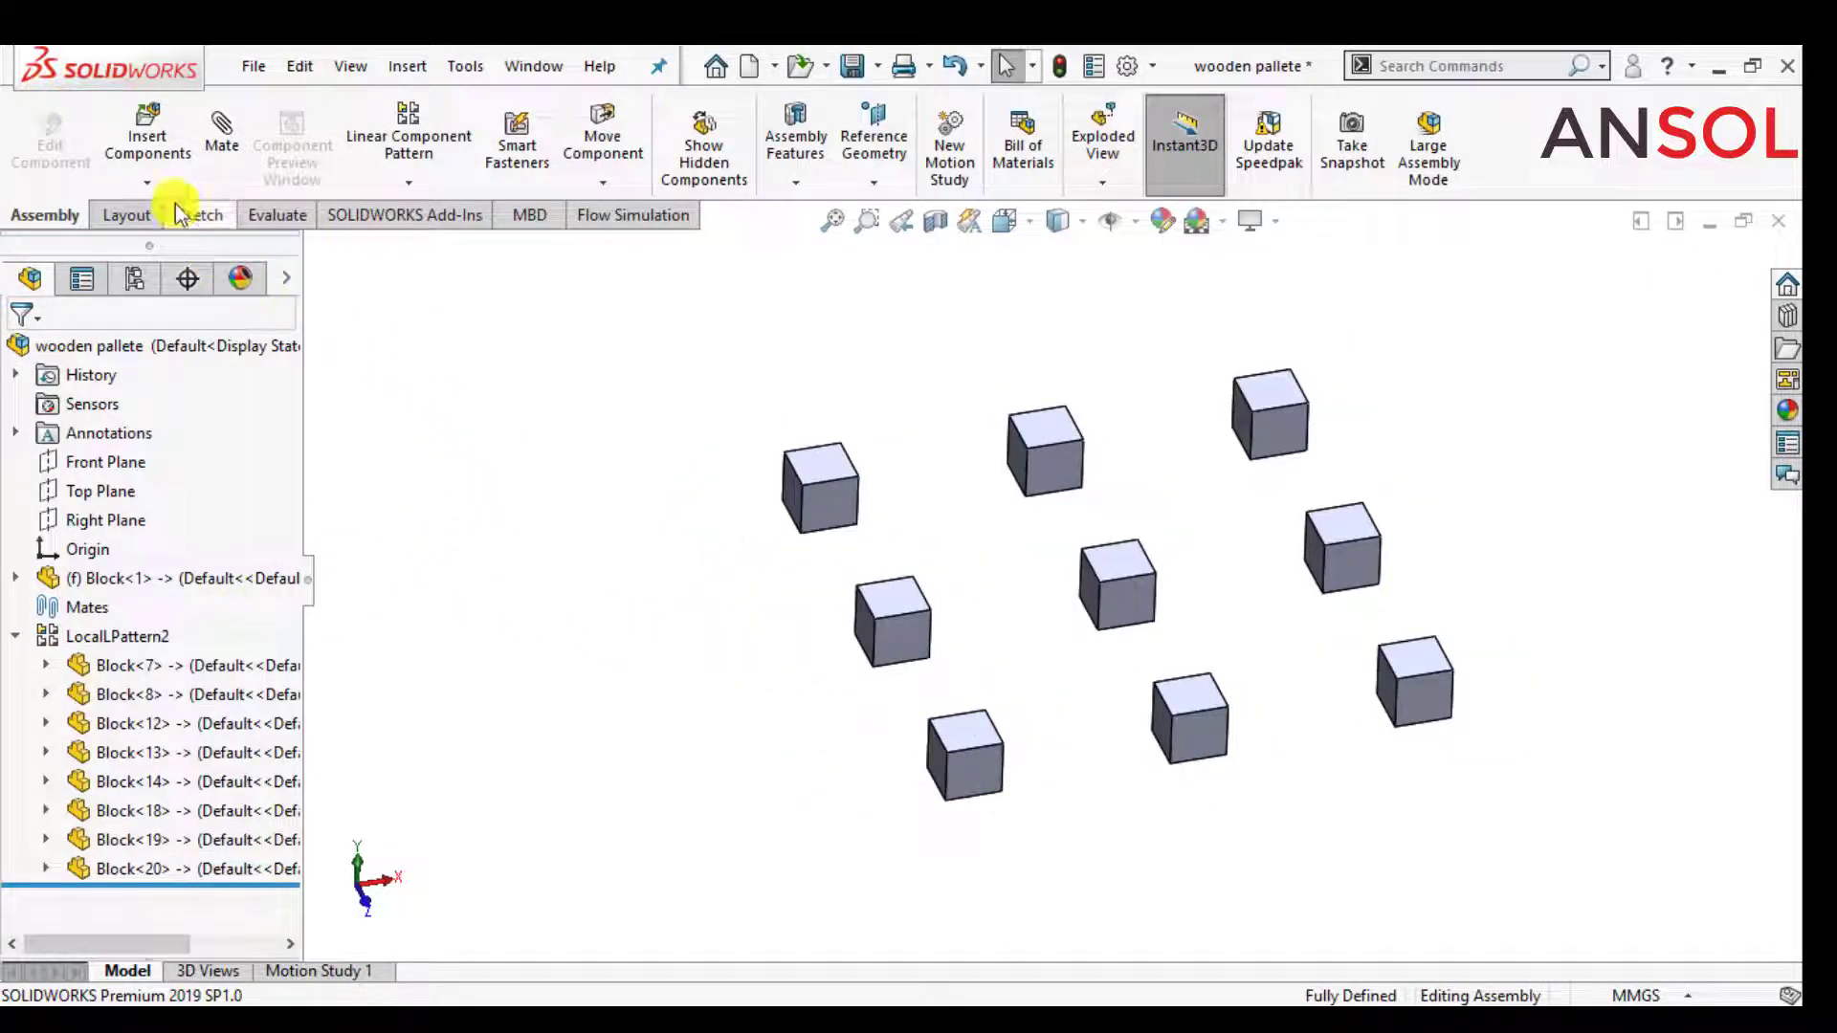
{"action": "left_click", "coordinate": [149, 185]}
{"action": "left_click", "coordinate": [161, 246]}
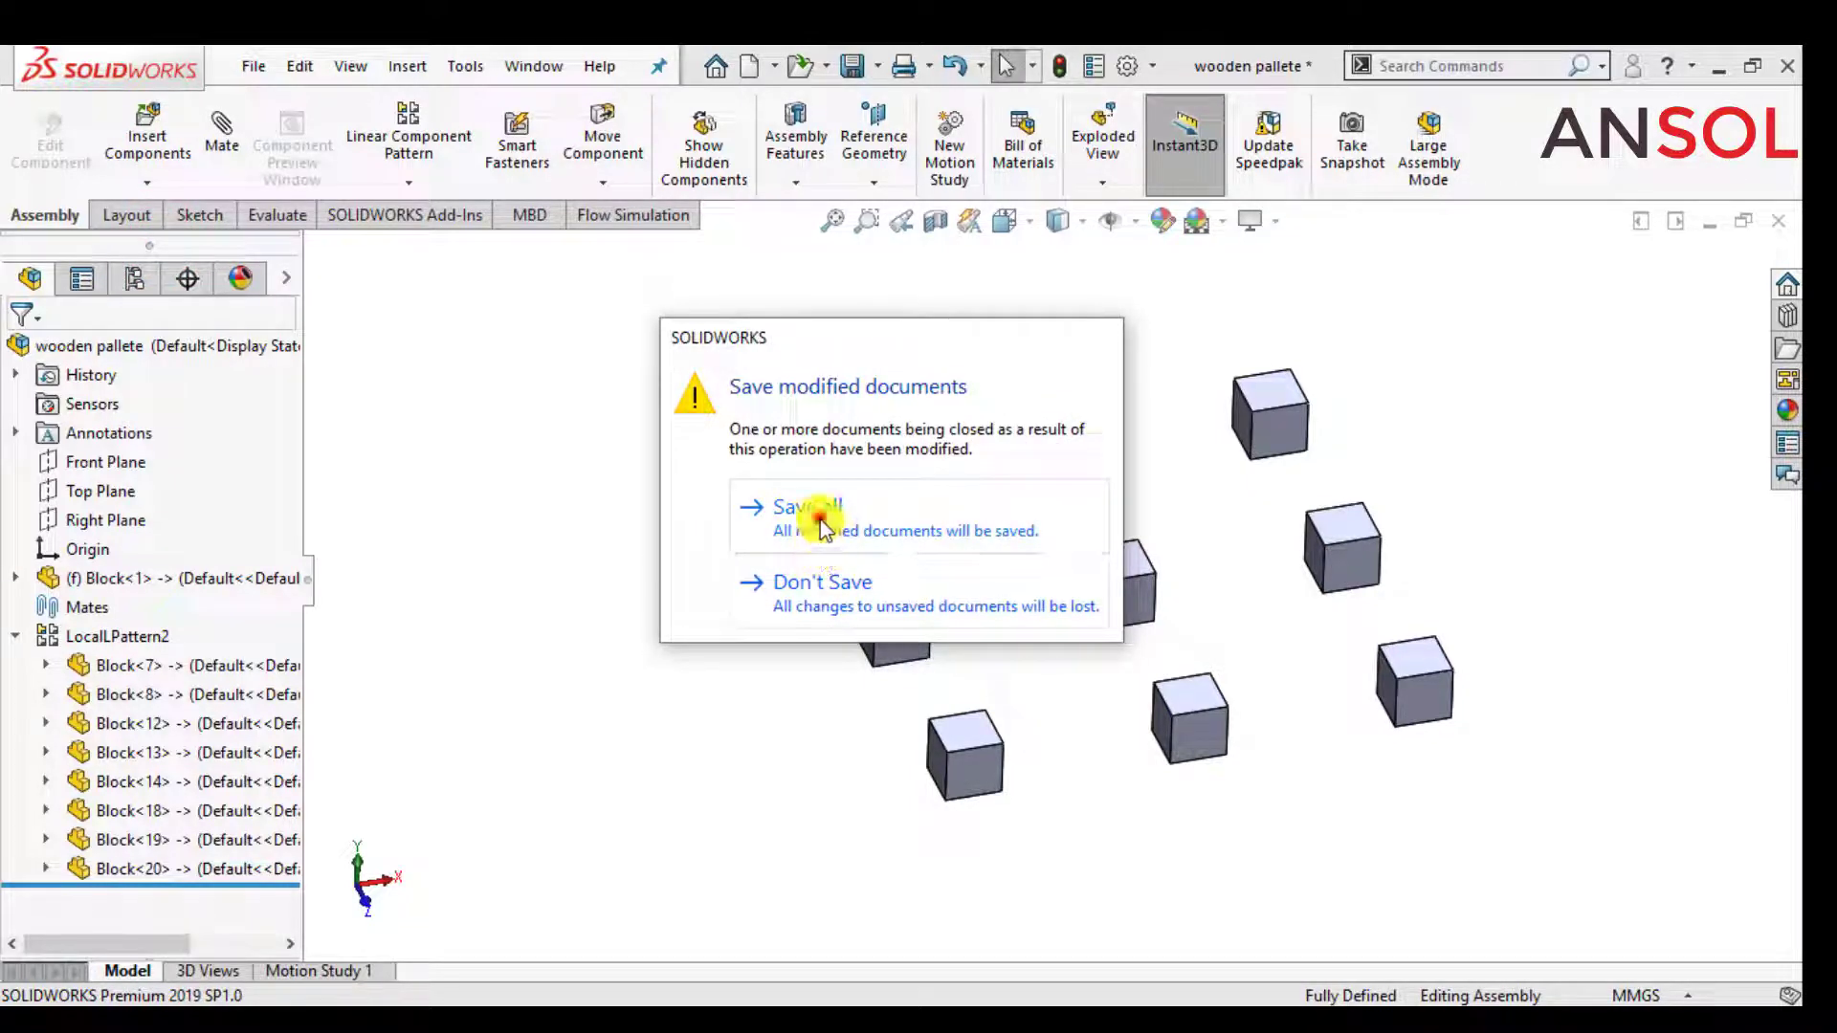
{"action": "left_click", "coordinate": [820, 521]}
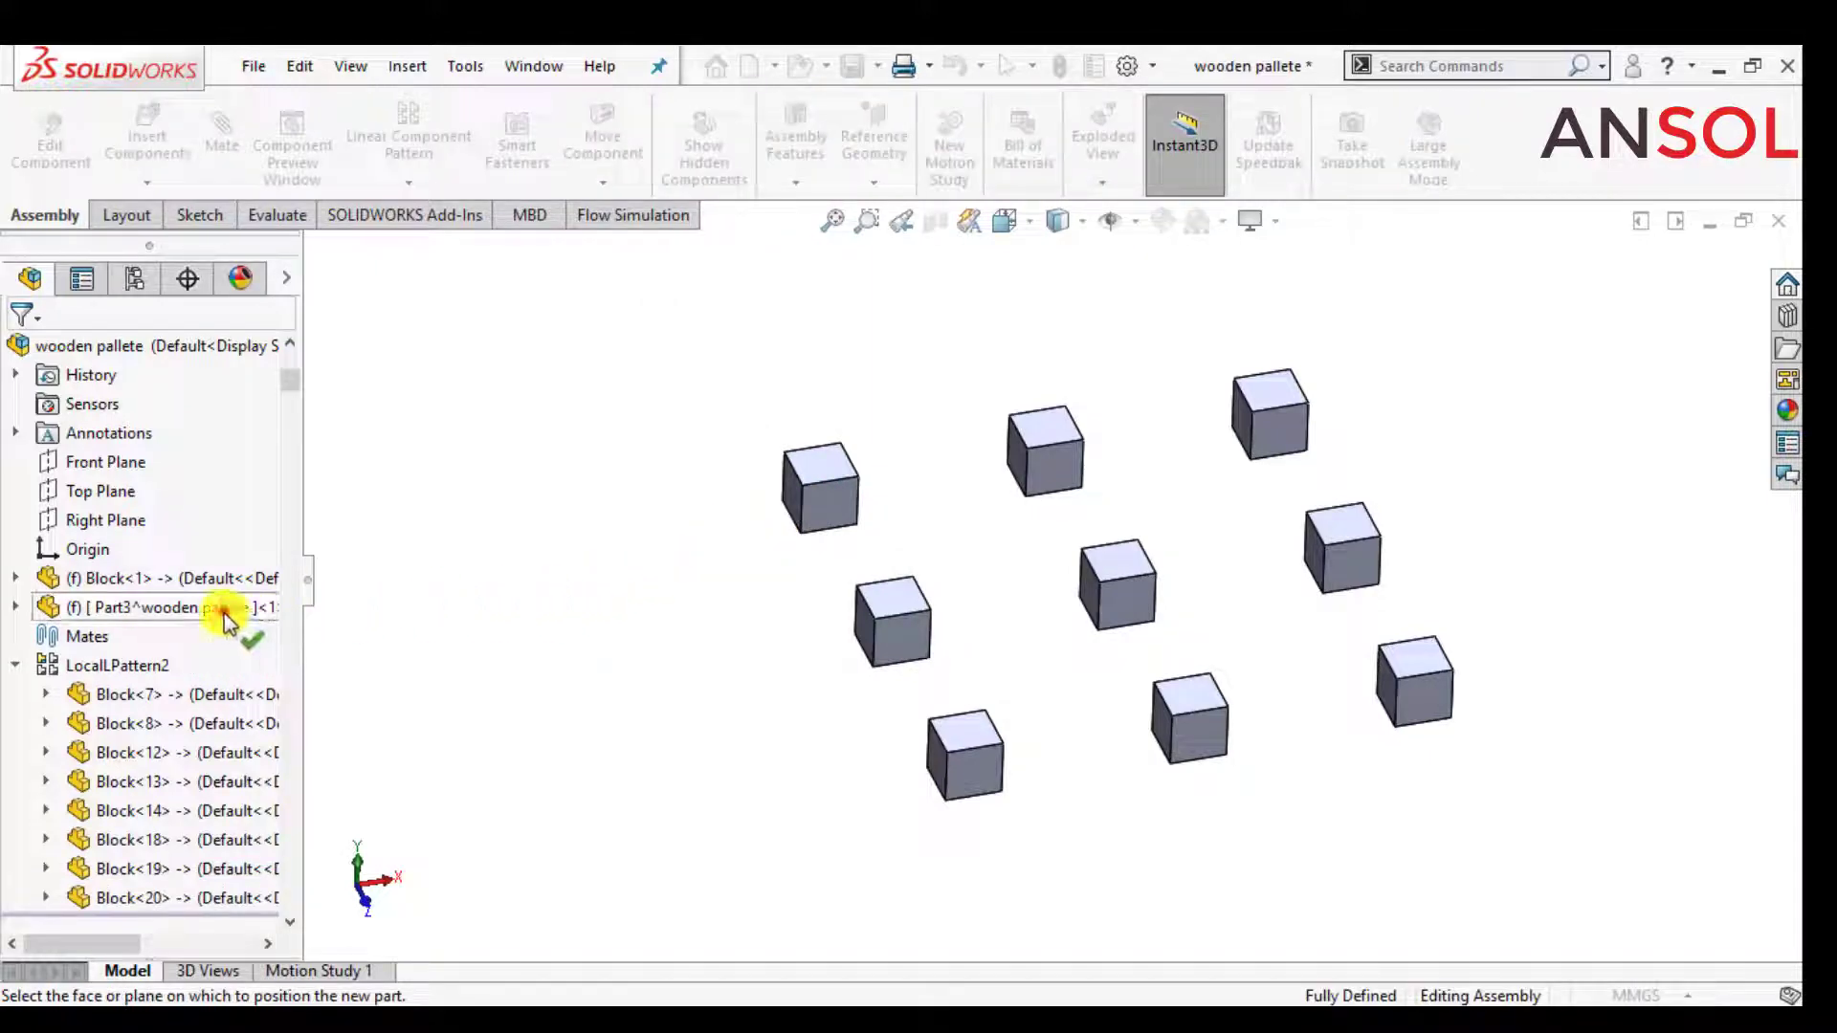
- Rename the new part as Deck1 and place it in the assembly without picking a face
{"action": "left_click", "coordinate": [227, 612]}
{"action": "left_click", "coordinate": [224, 612]}
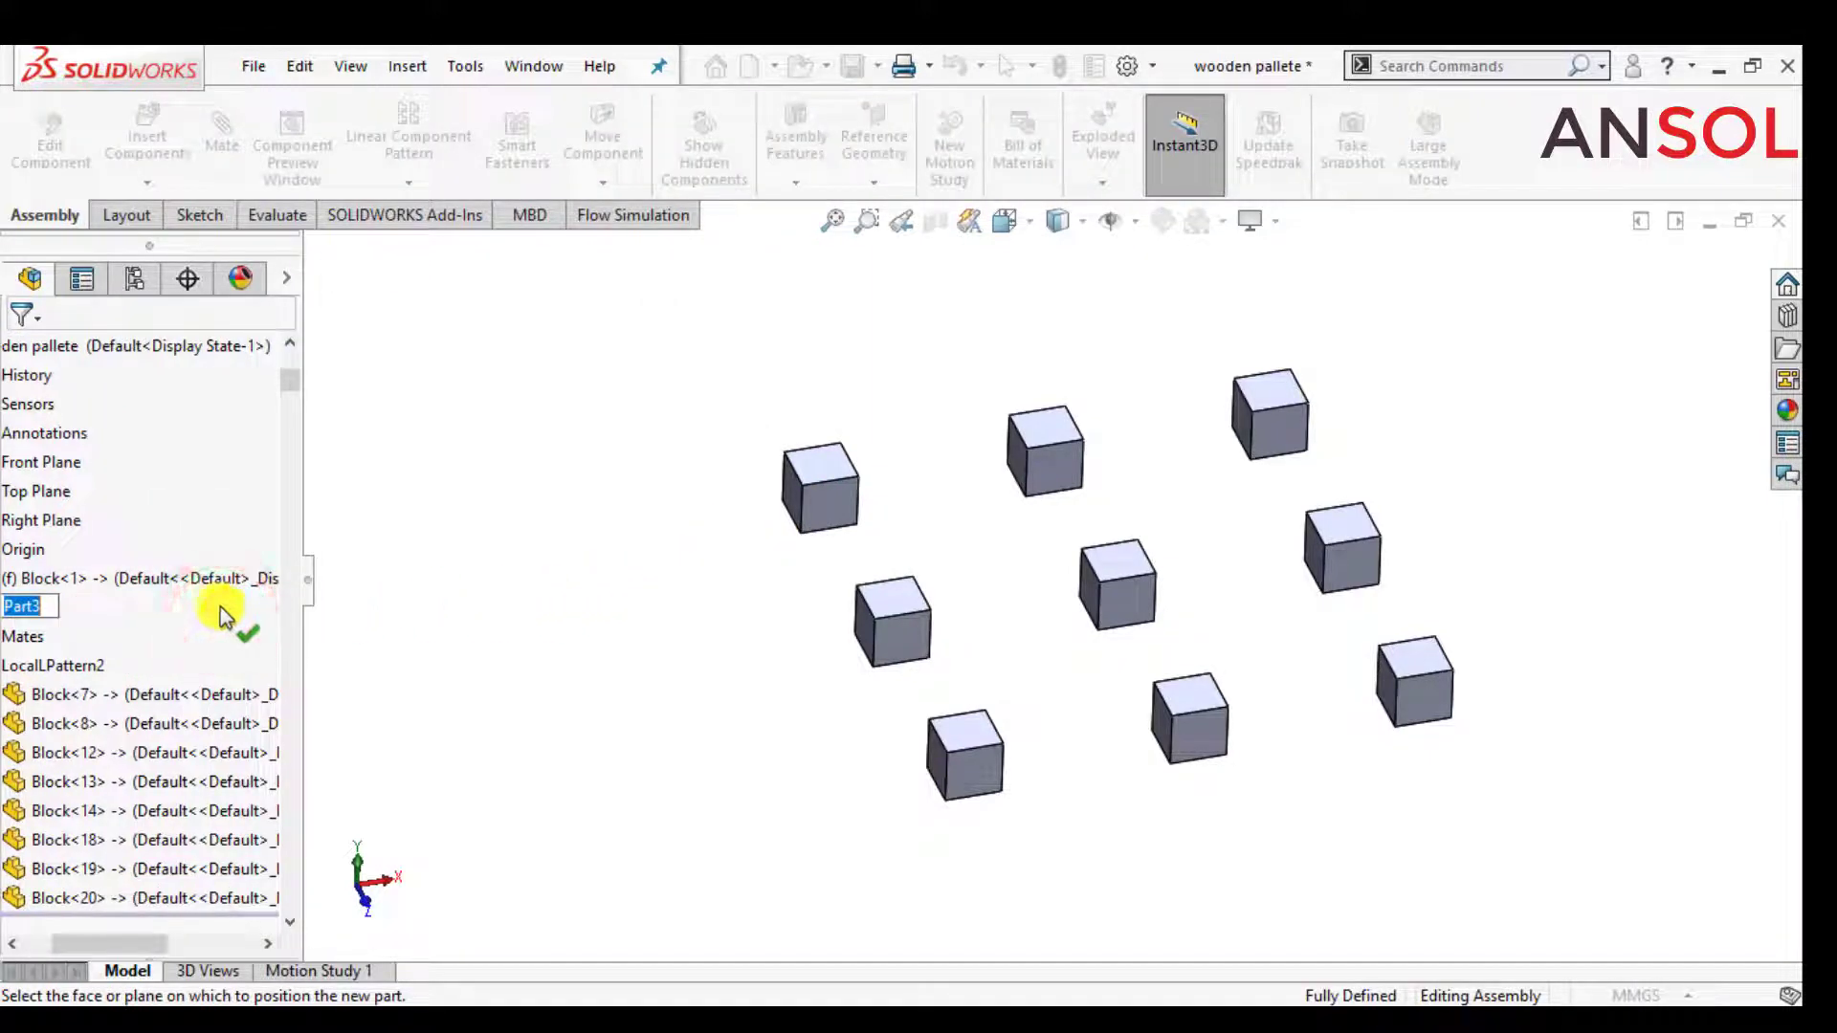
{"action": "type", "text": "Deck1"}
{"action": "key", "text": "Return"}
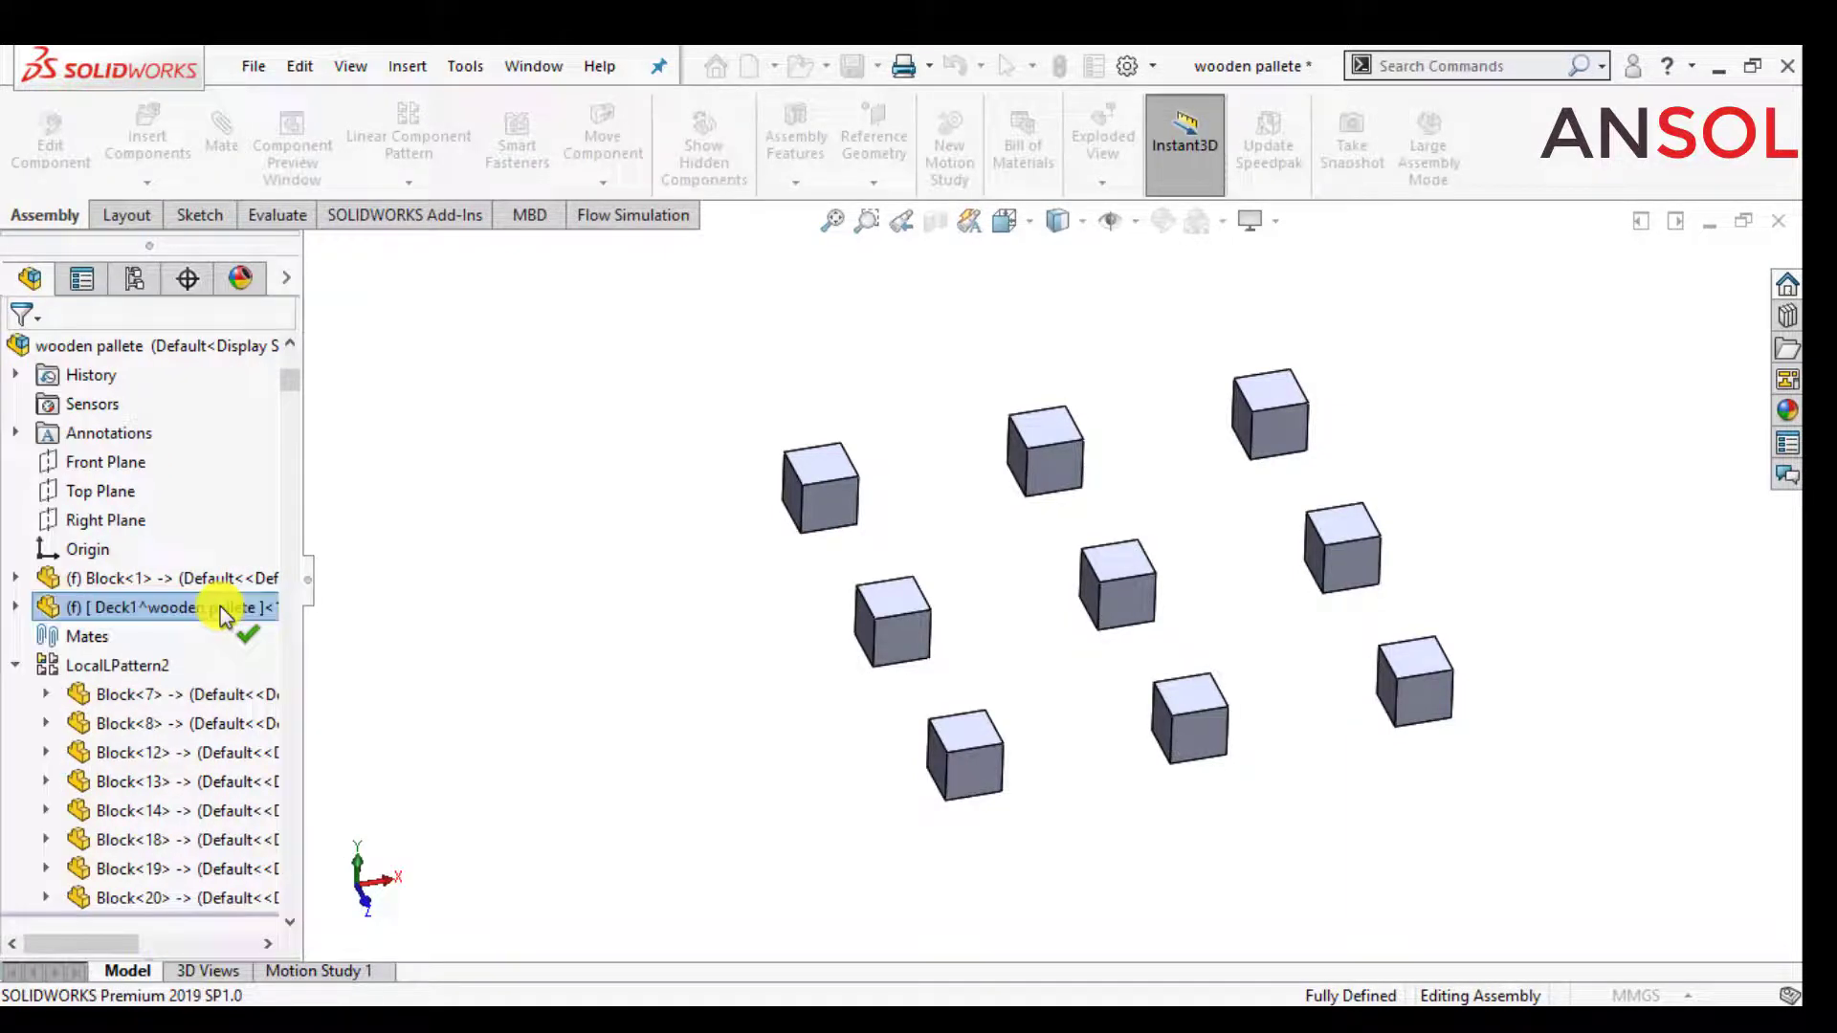
{"action": "left_click", "coordinate": [475, 553]}
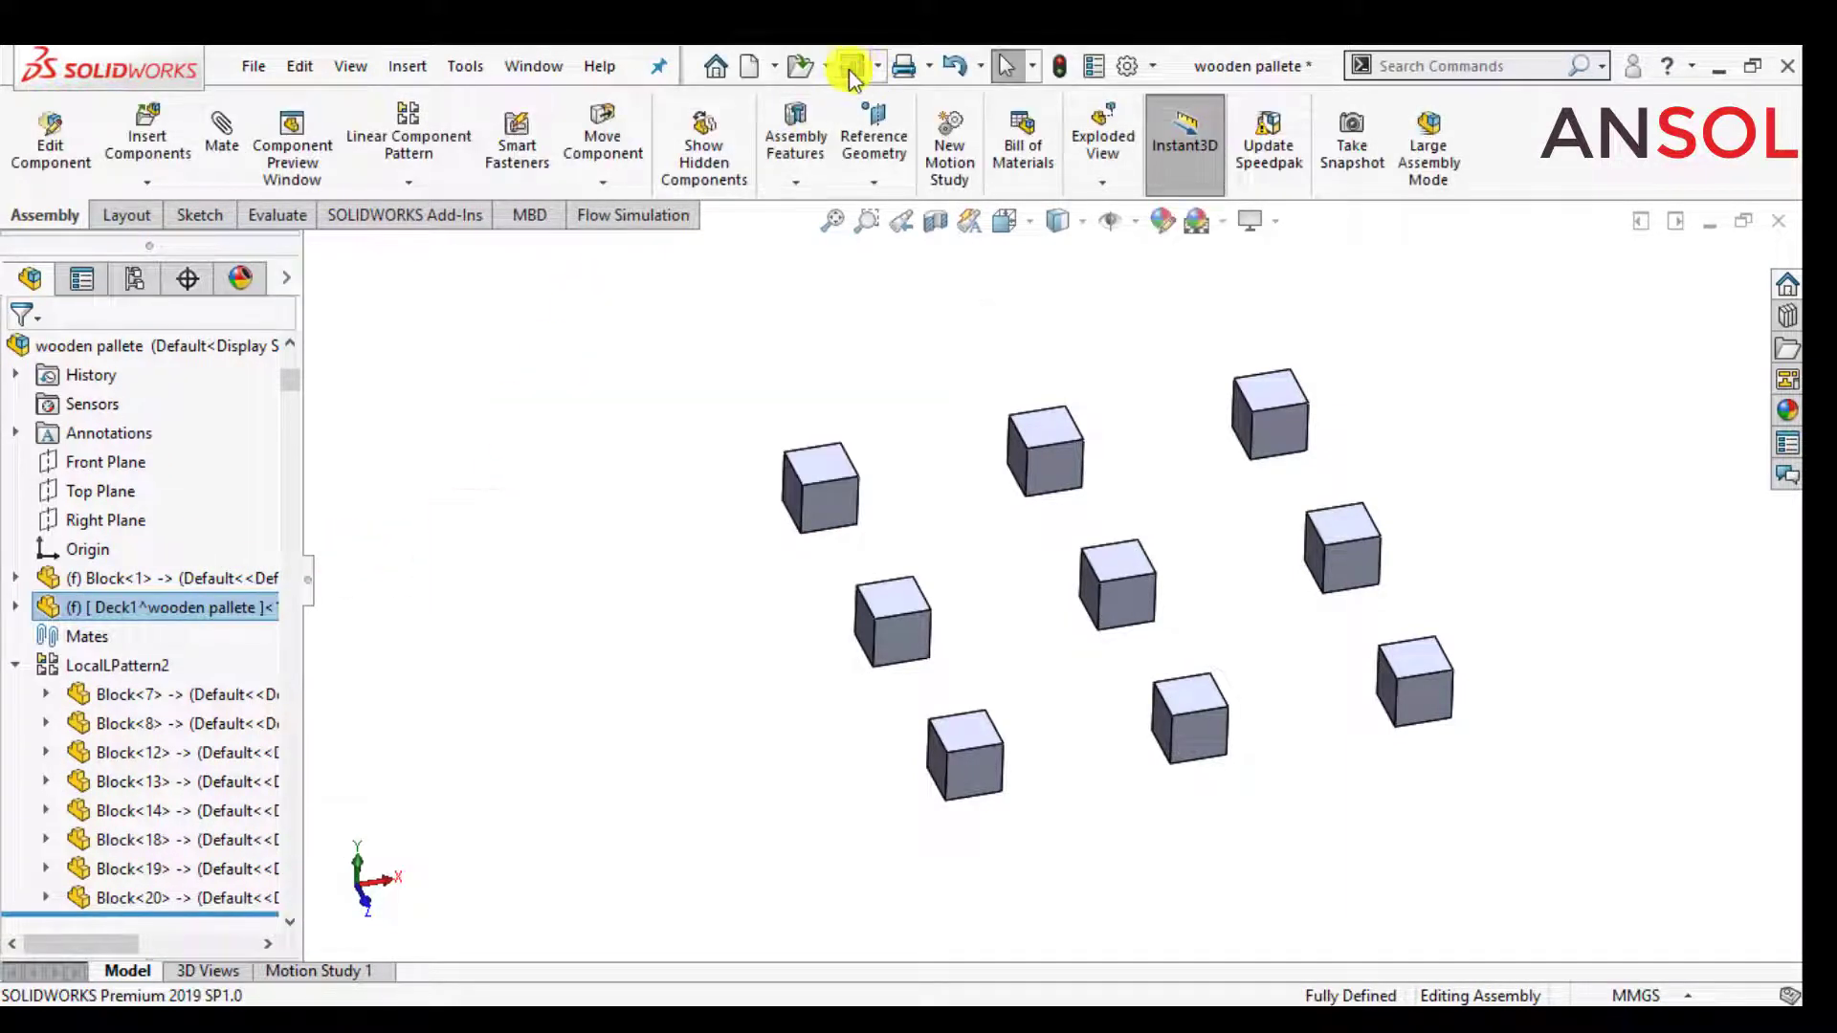
- Save the assembly with all modified models, storing Deck1 externally as its own file
{"action": "left_click", "coordinate": [851, 69]}
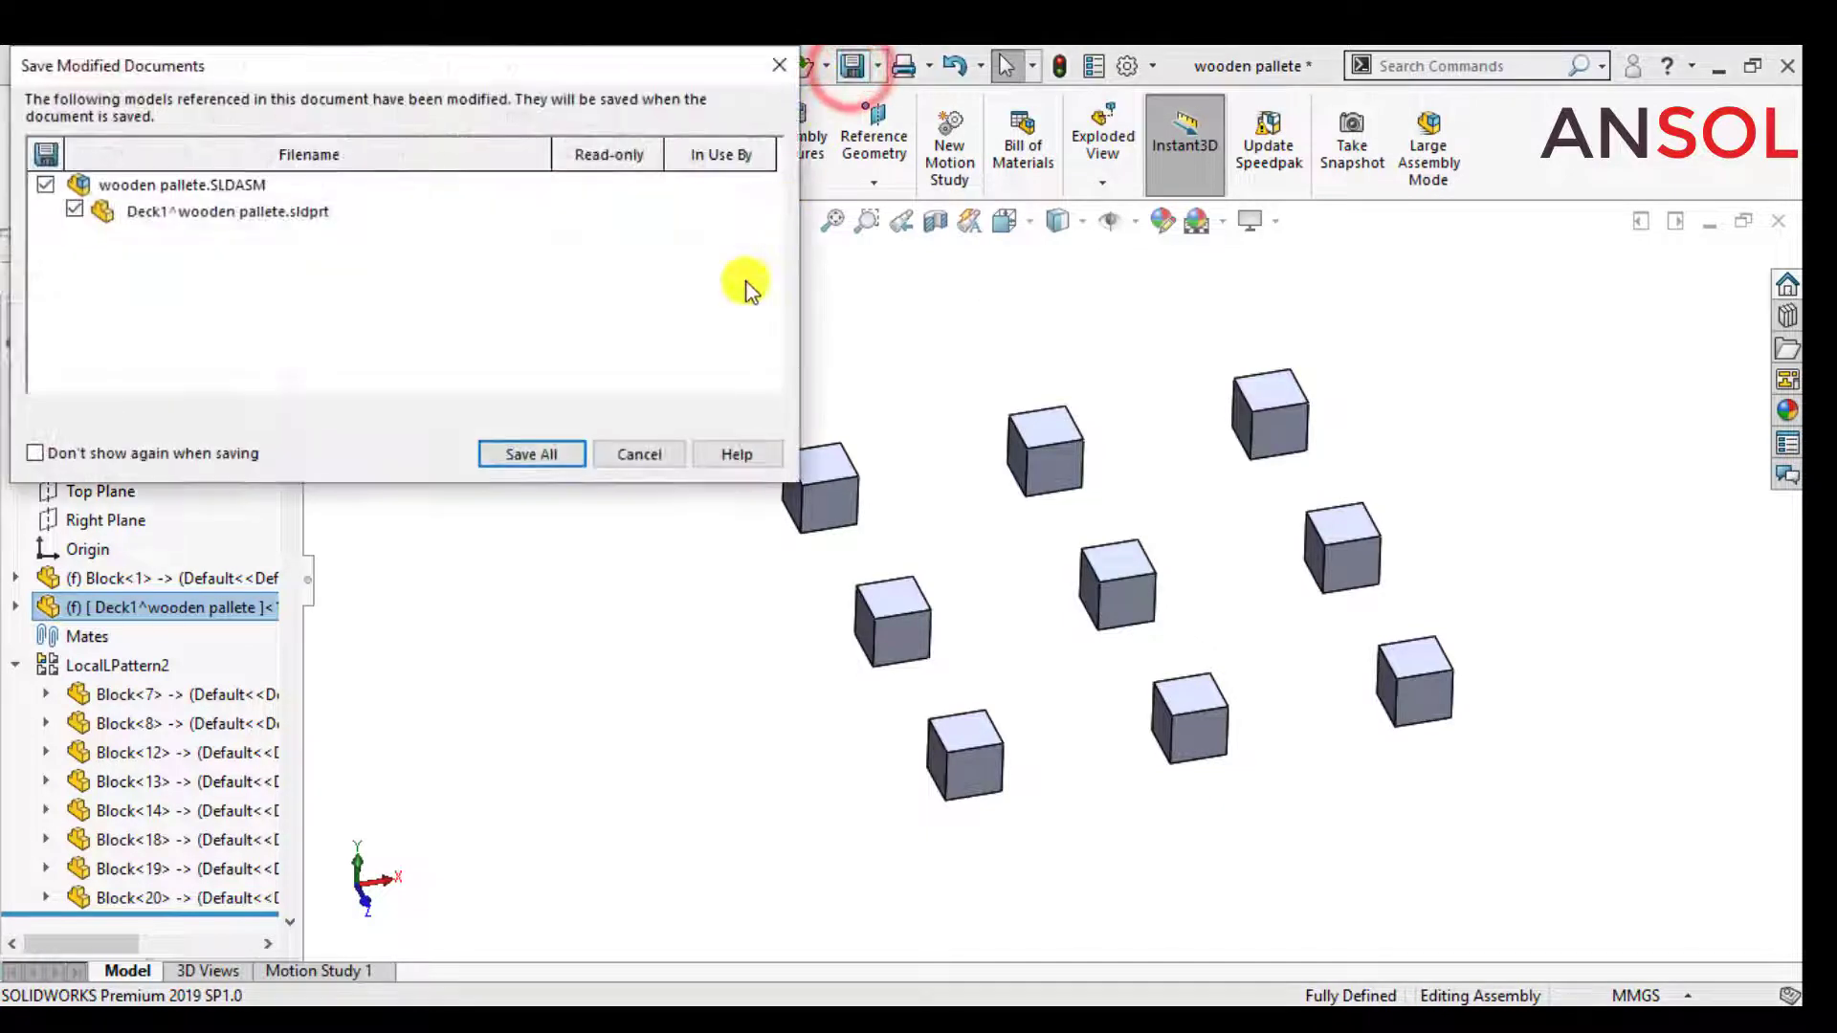
{"action": "left_click", "coordinate": [542, 453]}
{"action": "left_click", "coordinate": [671, 391]}
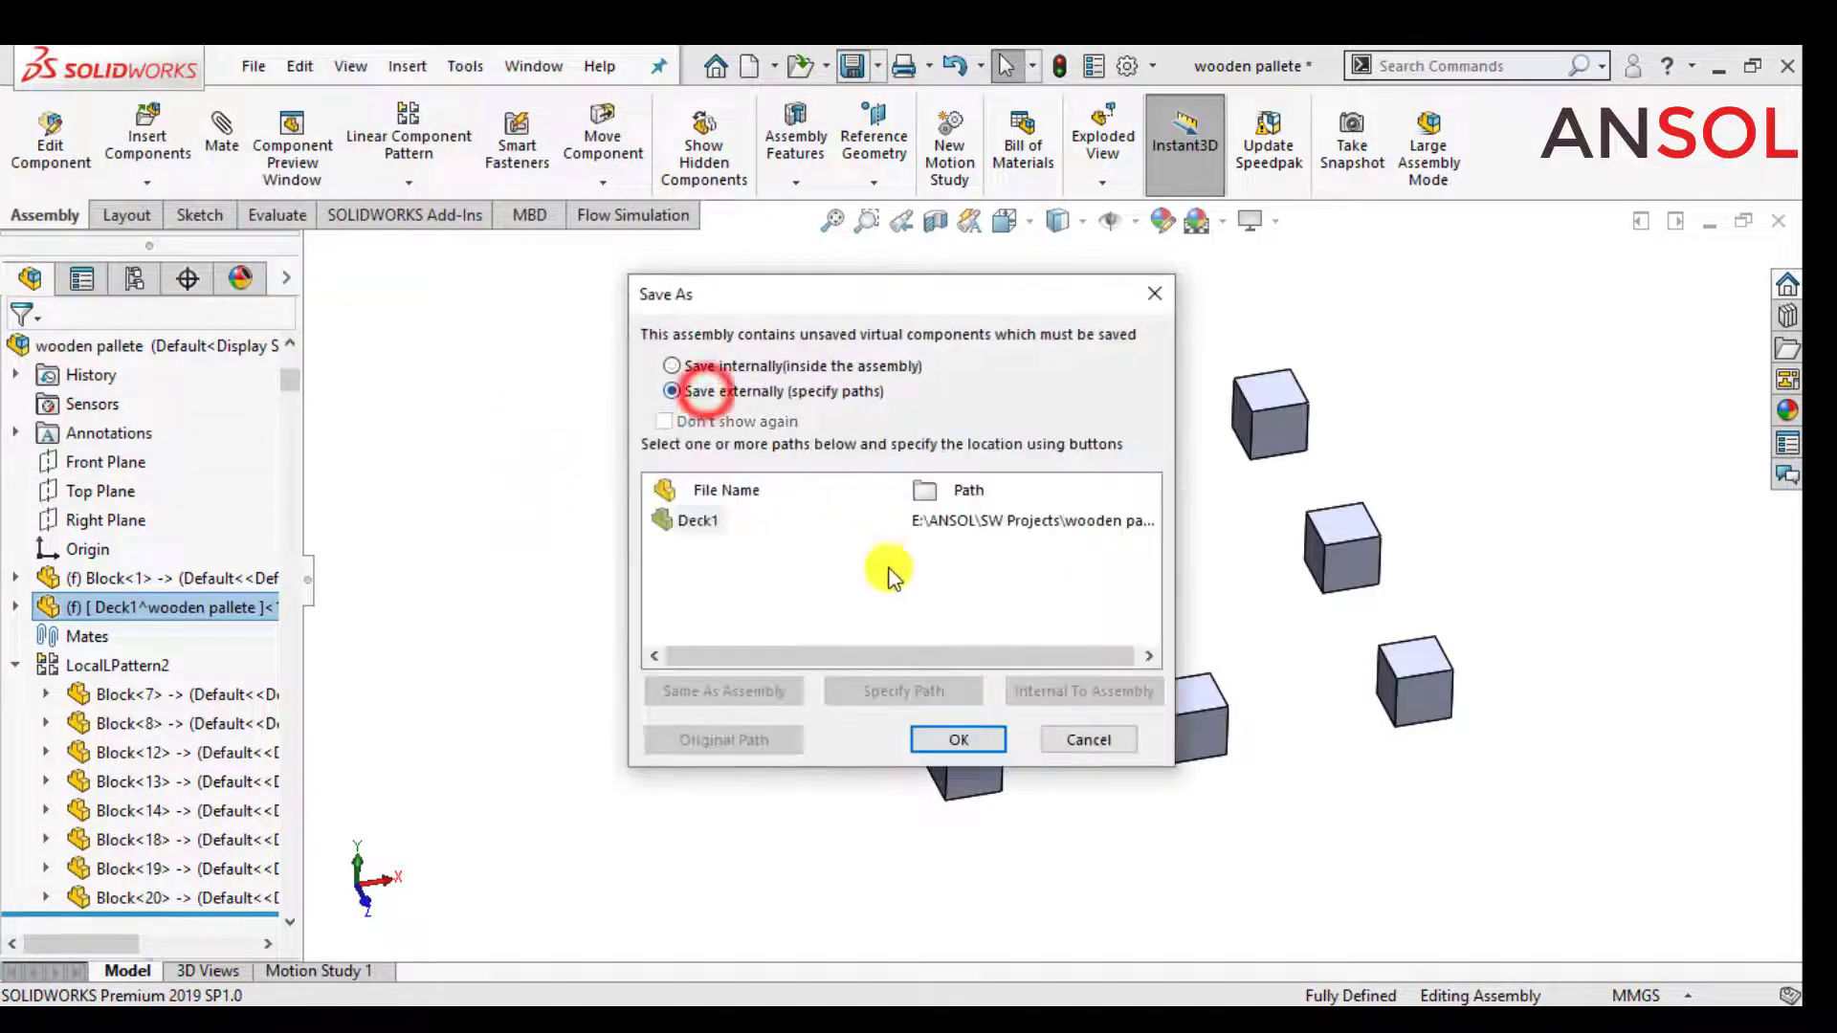
{"action": "left_click", "coordinate": [934, 742]}
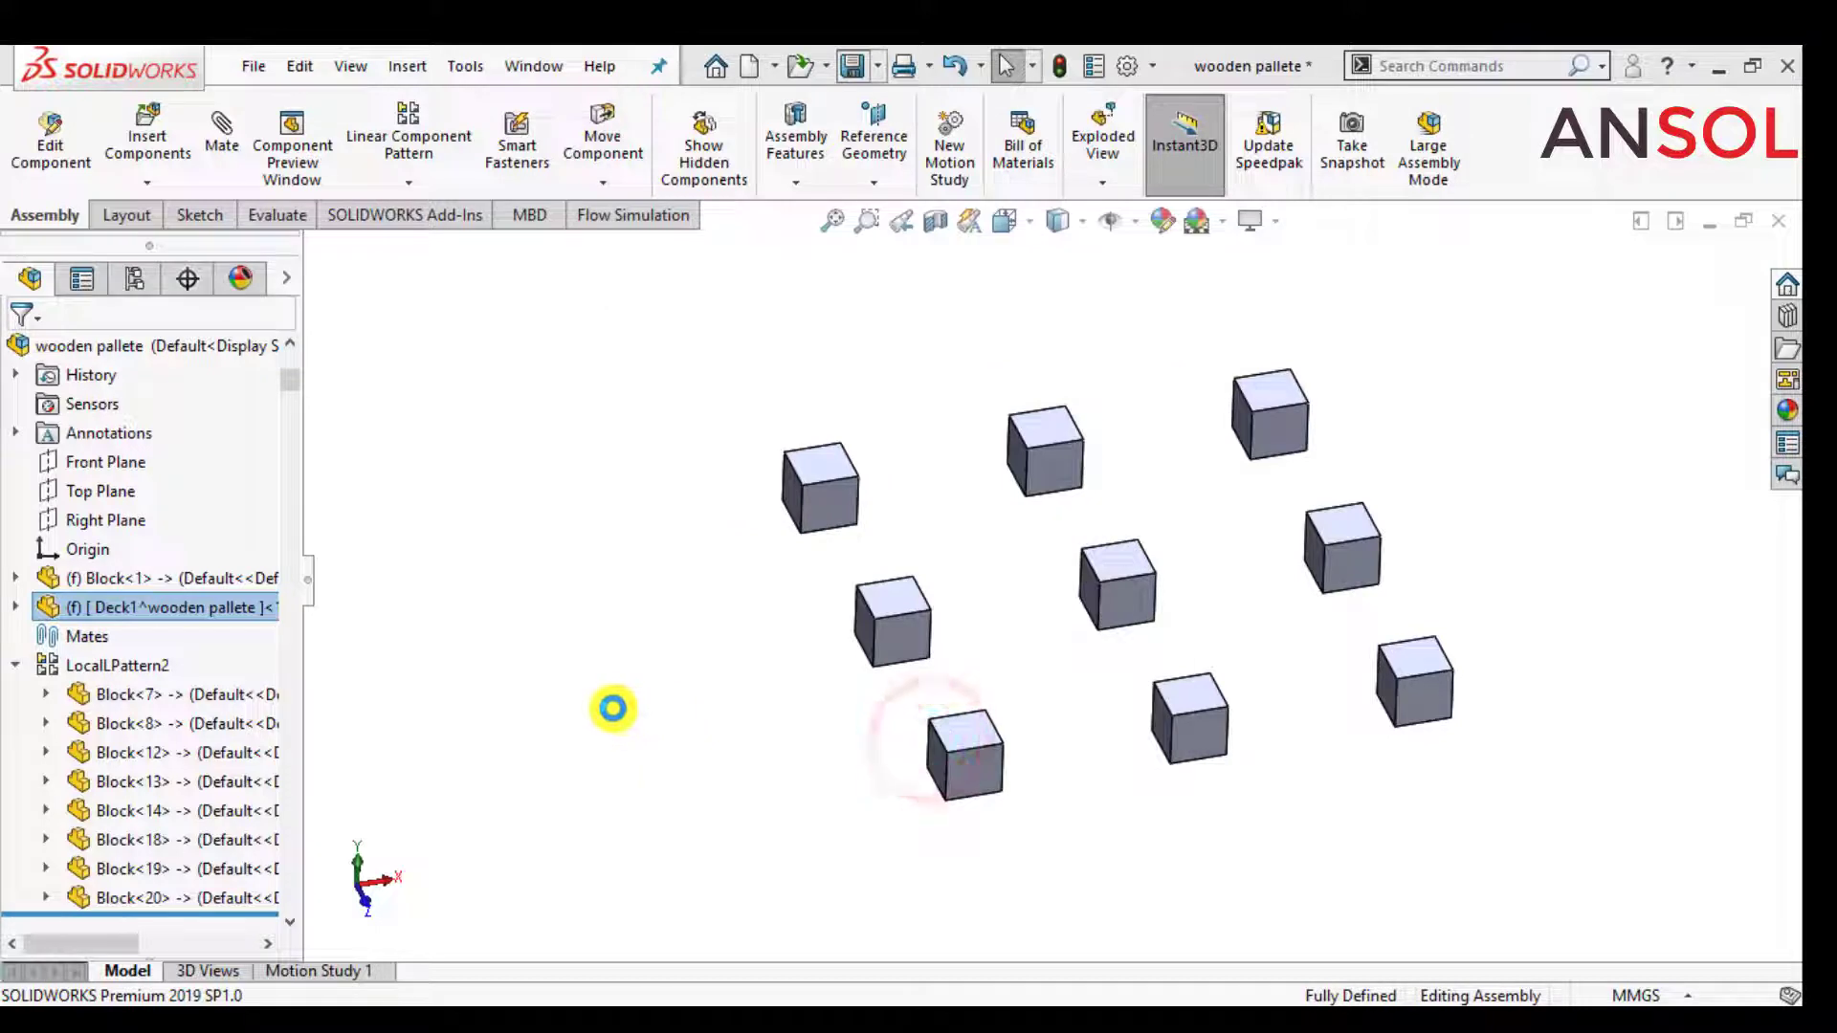
{"action": "left_click", "coordinate": [610, 710]}
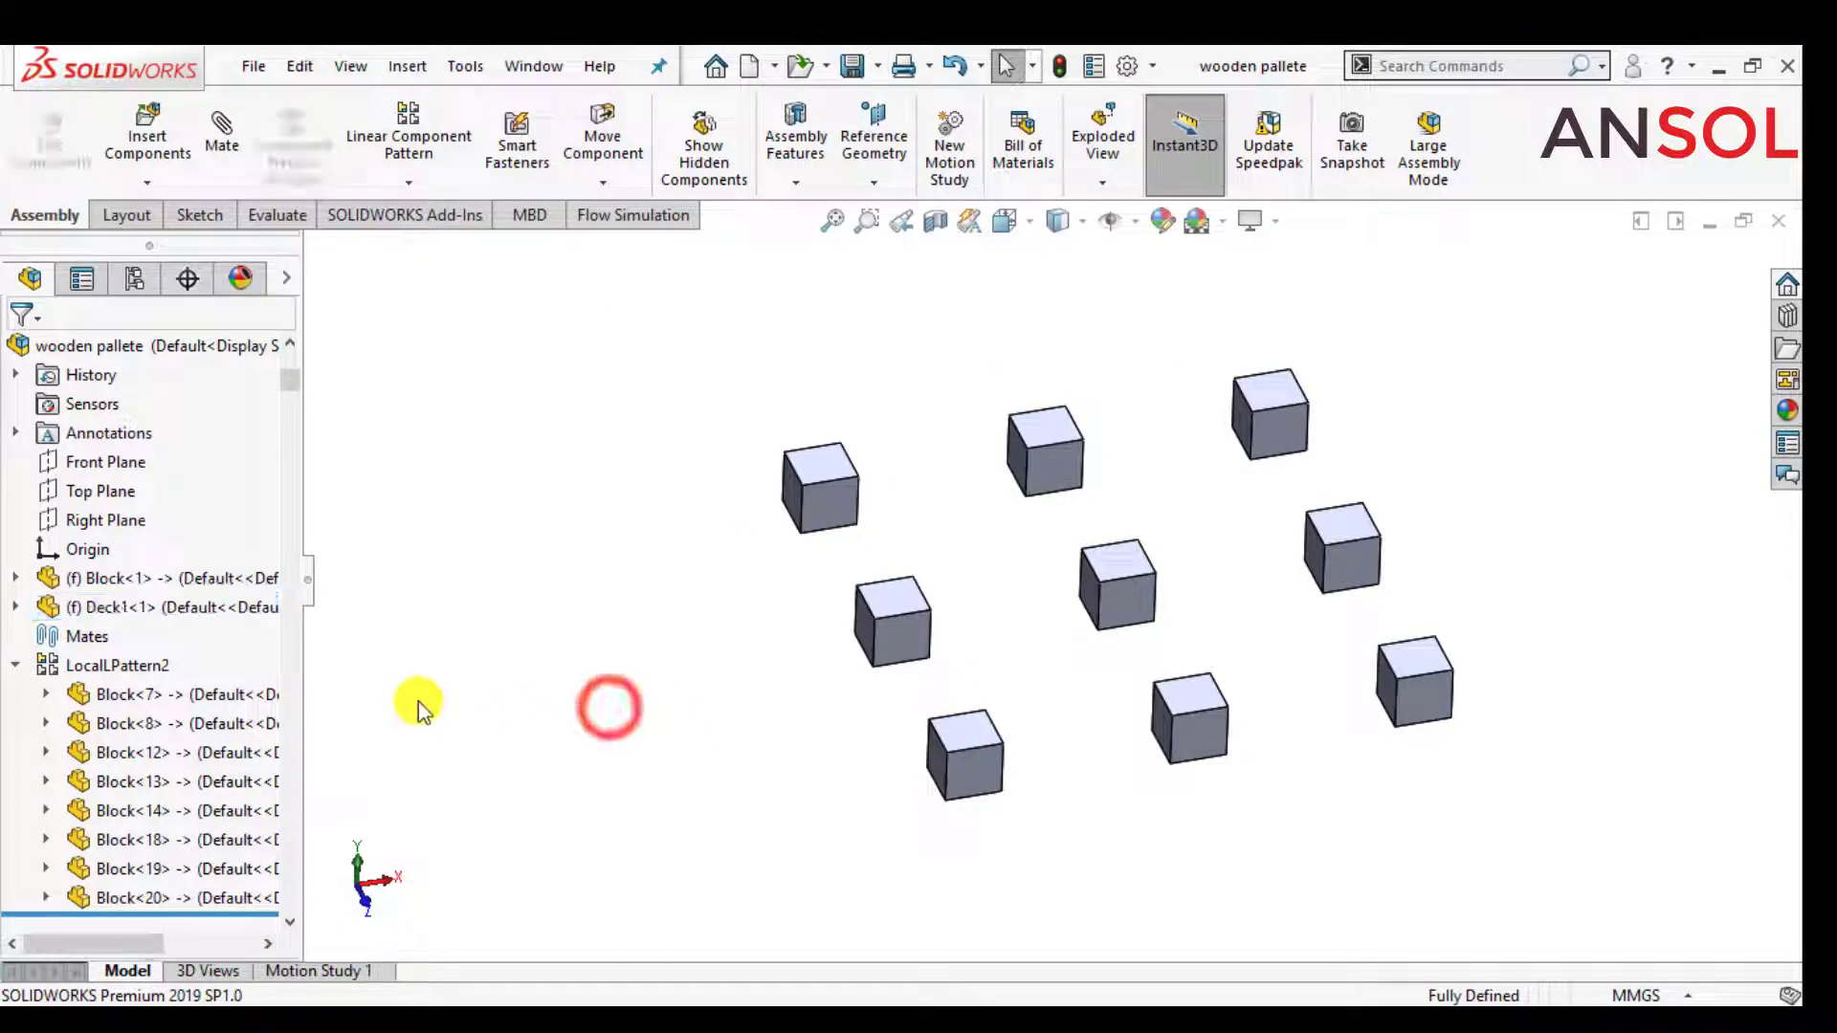
- Collapse the block pattern in the feature tree and open Deck1 for in-context part editing
{"action": "left_click", "coordinate": [189, 612]}
{"action": "left_click", "coordinate": [15, 665]}
{"action": "left_click", "coordinate": [550, 682]}
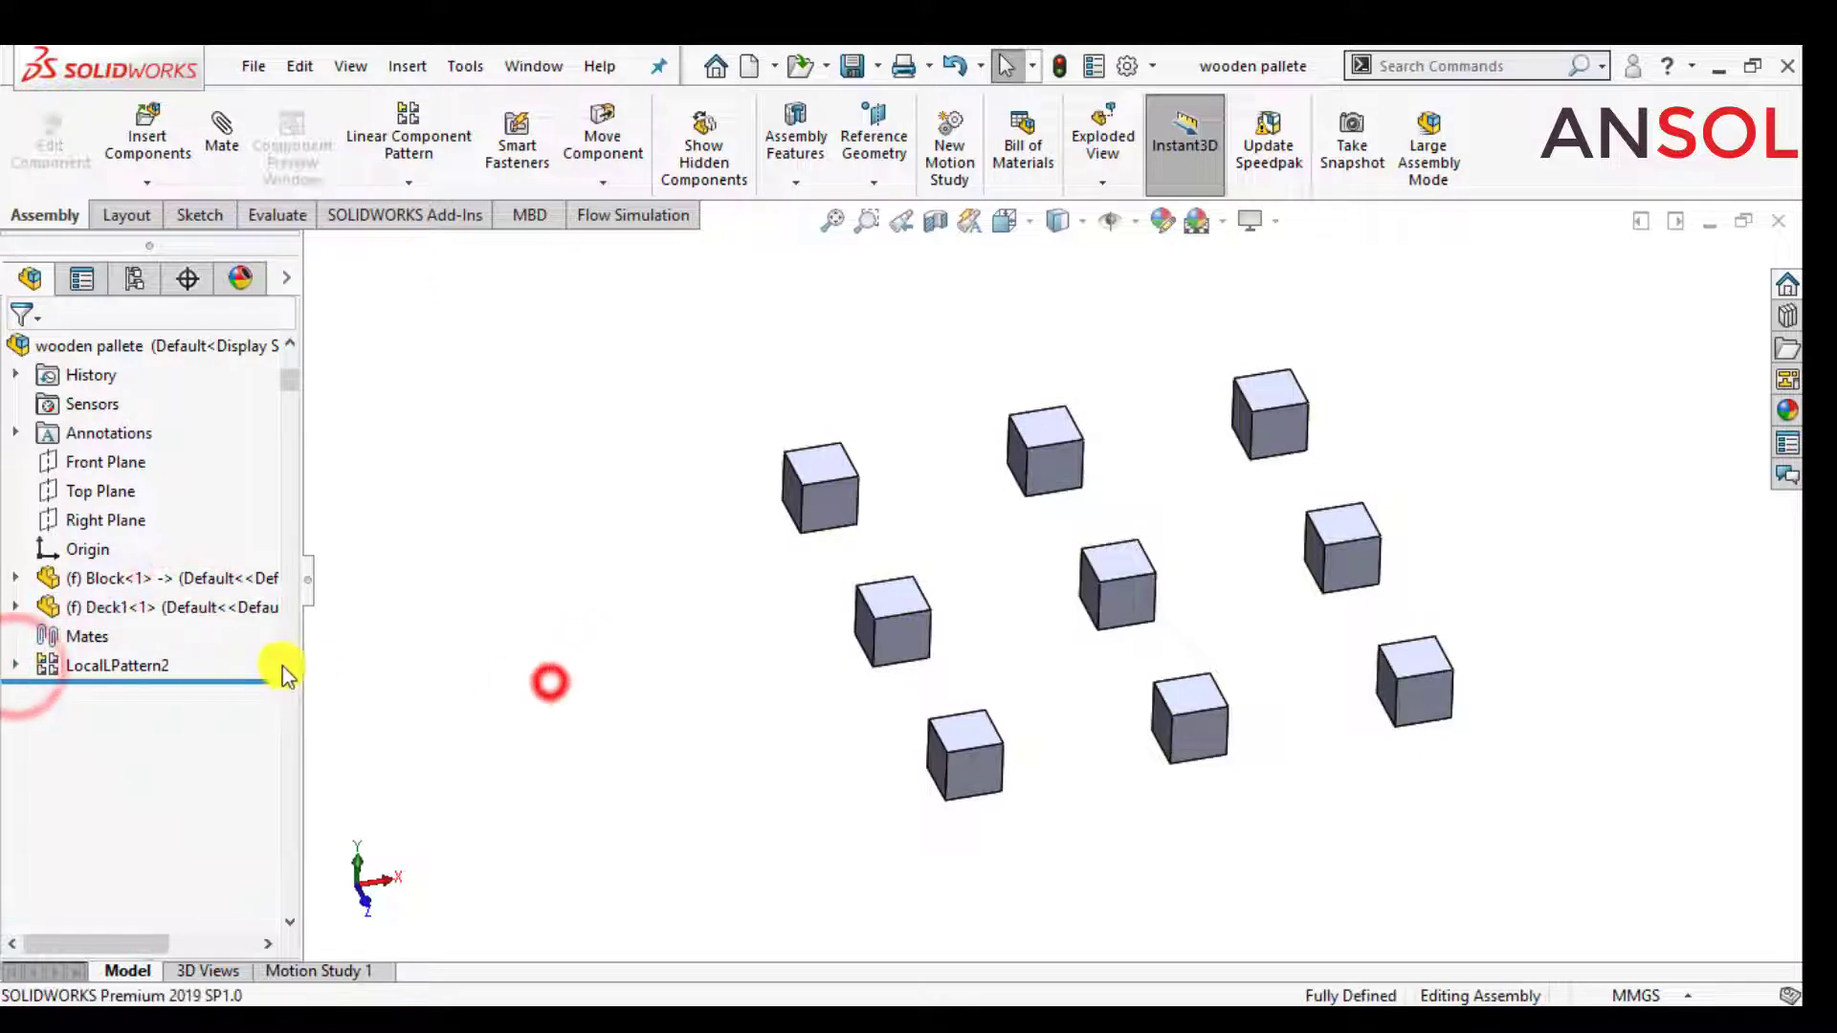
{"action": "left_click", "coordinate": [229, 607]}
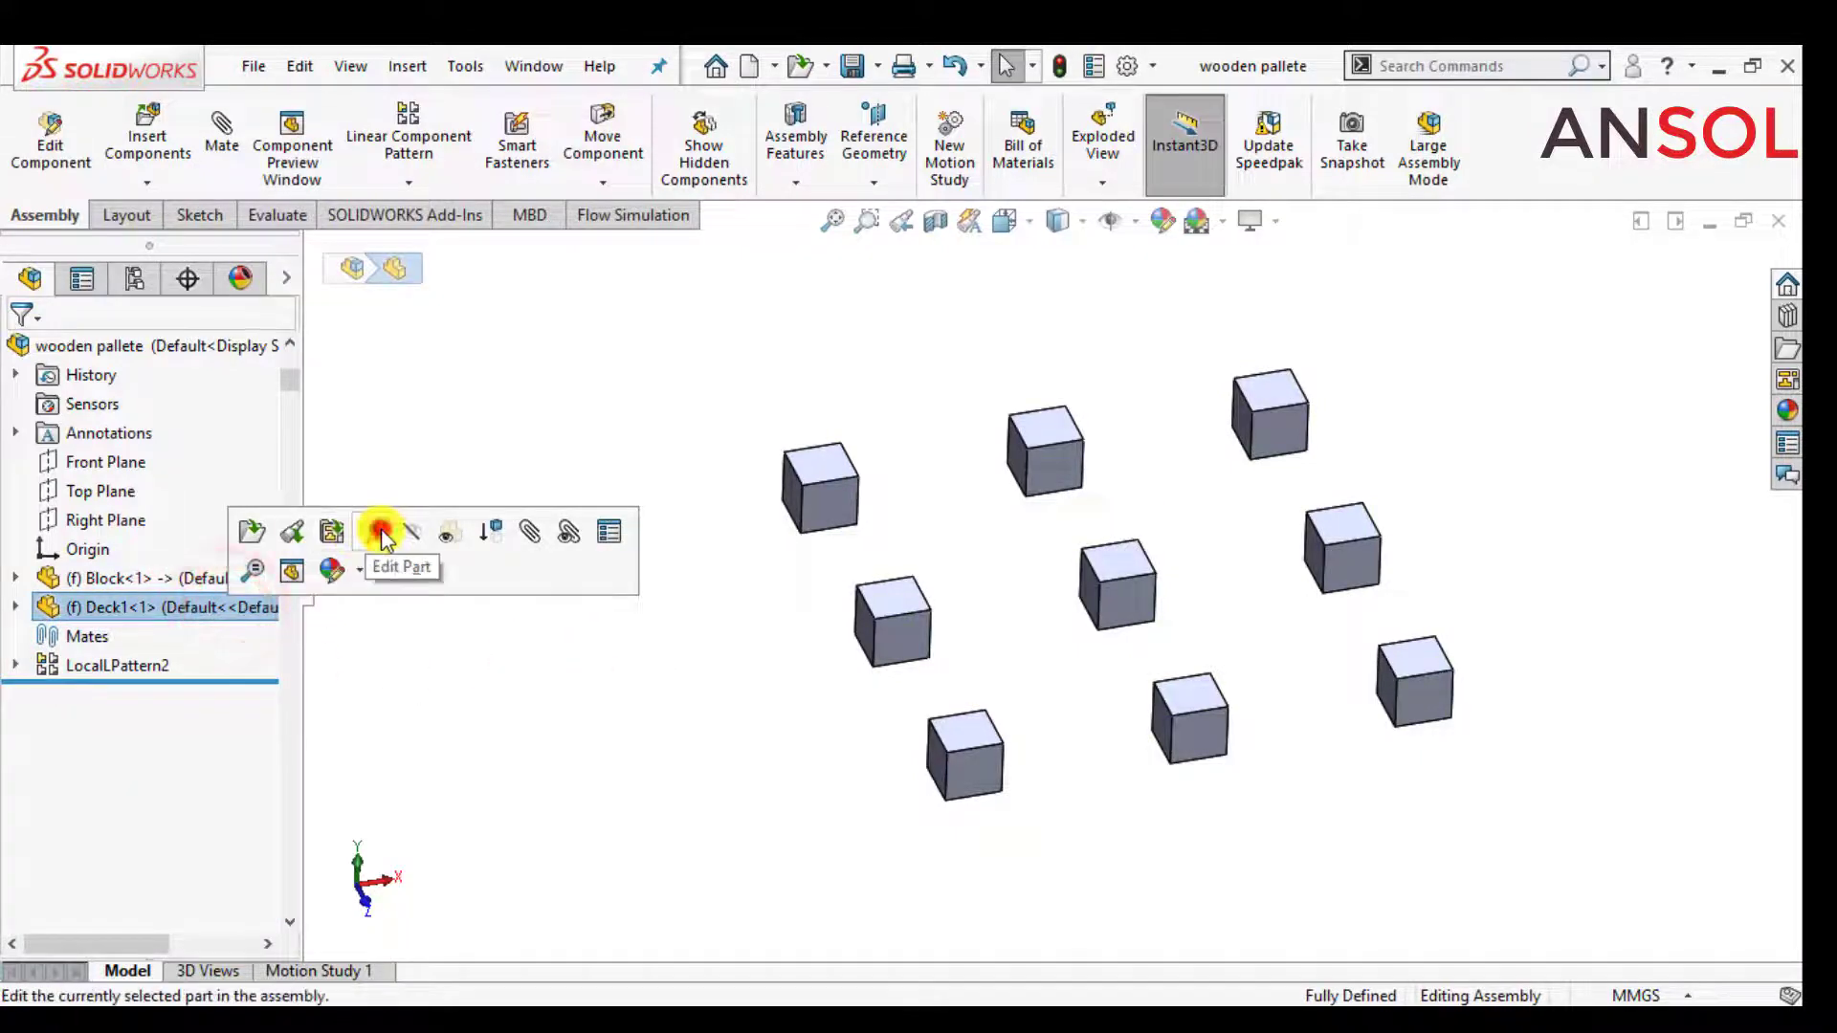
{"action": "left_click", "coordinate": [381, 533]}
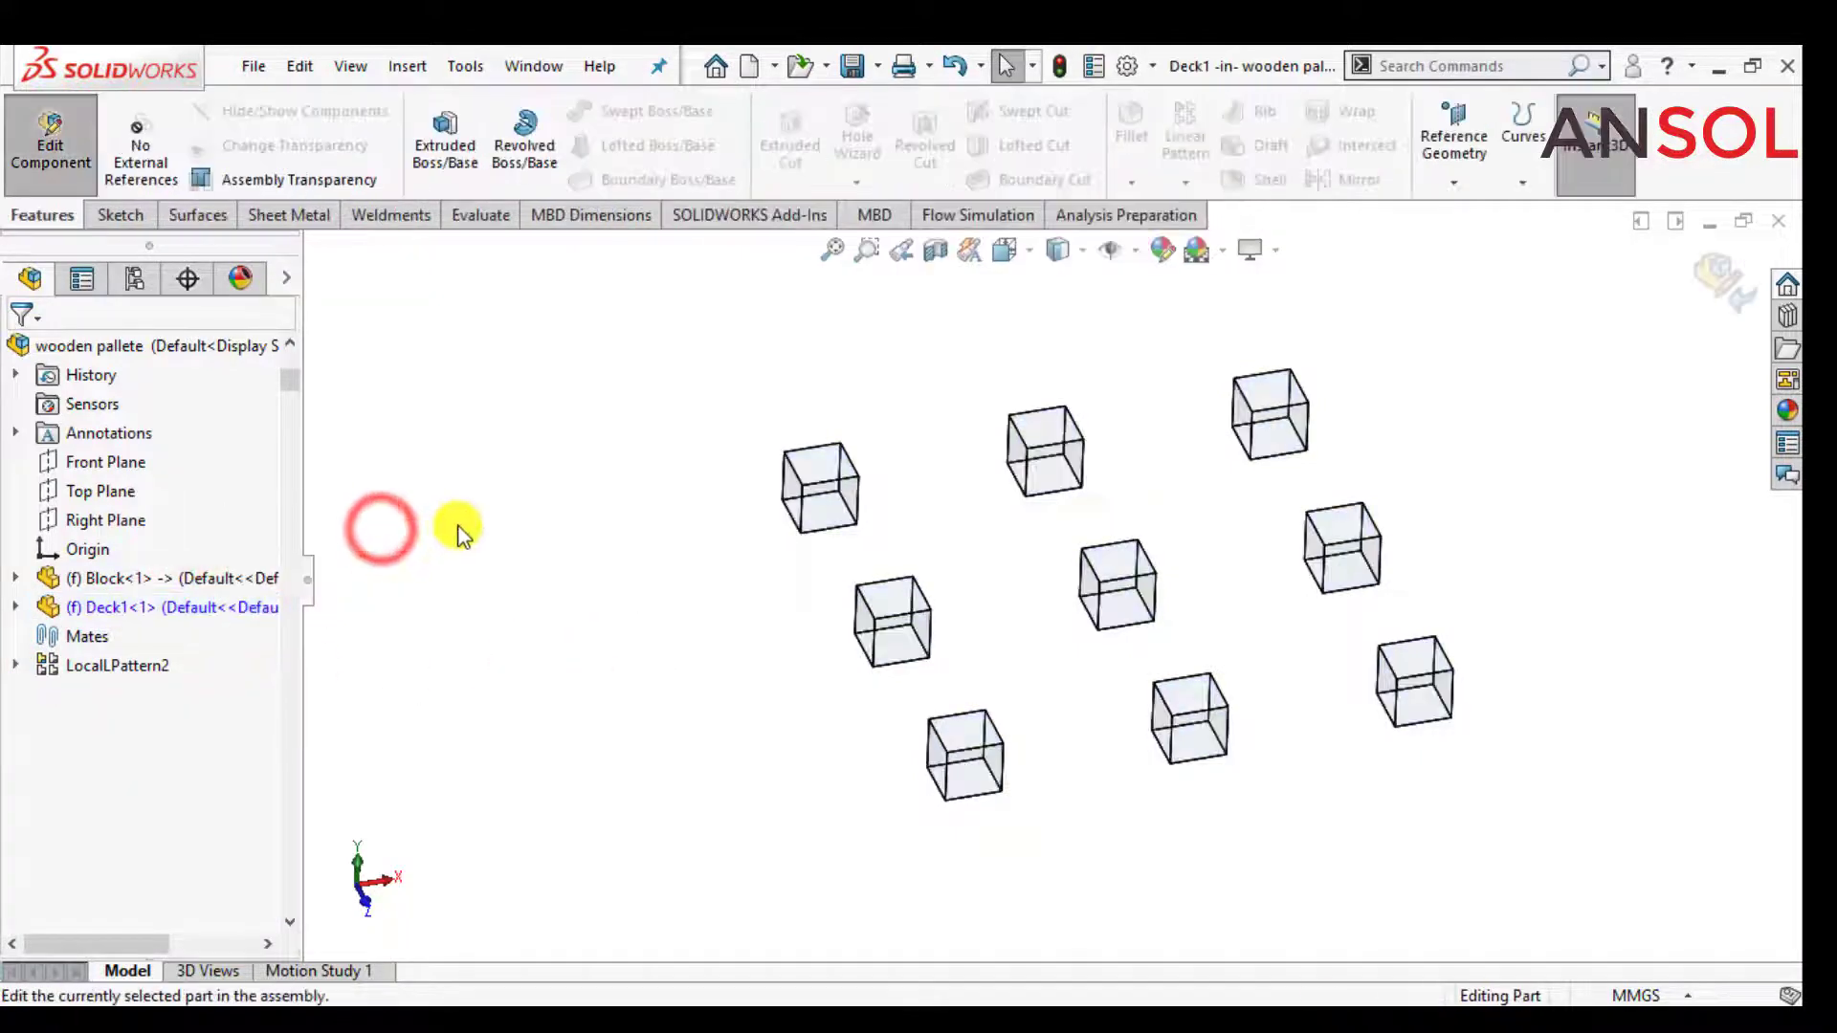
- Start a Deck1 sketch on the top face of the original block and view it normal to the sketch plane
{"action": "left_click", "coordinate": [959, 729]}
{"action": "left_click", "coordinate": [1078, 653]}
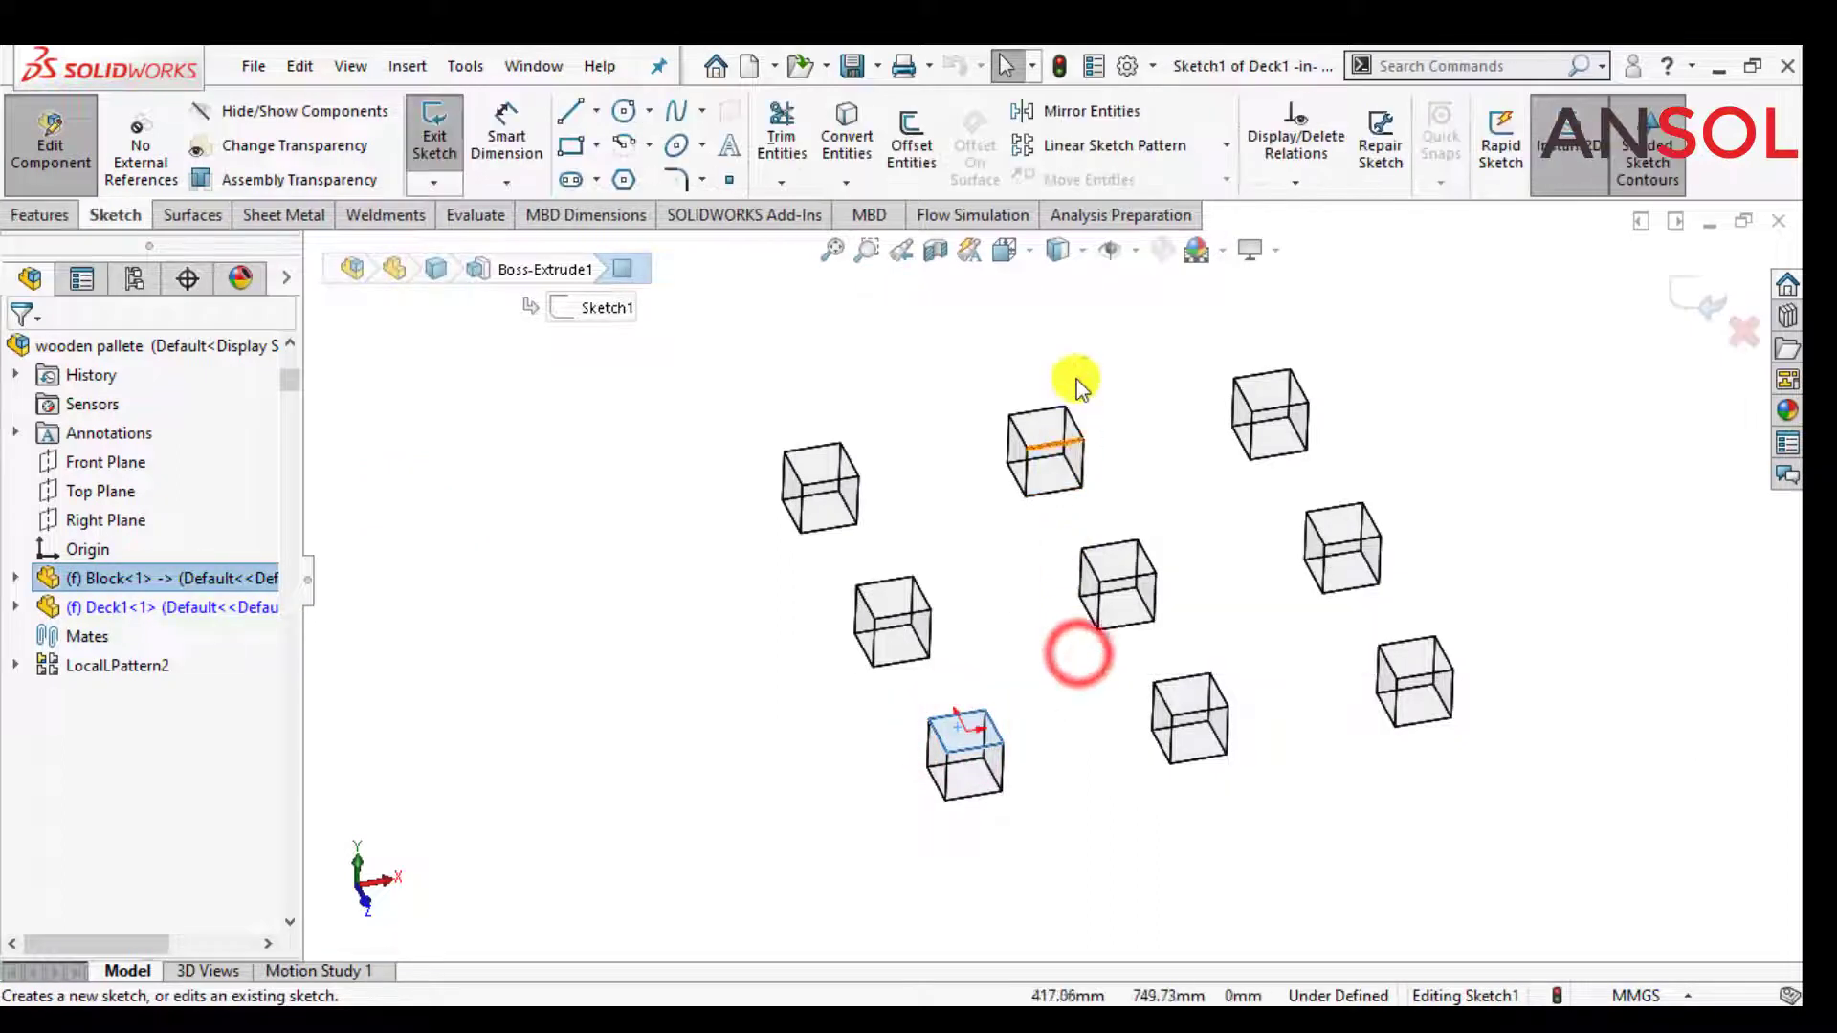
{"action": "left_click", "coordinate": [1031, 255]}
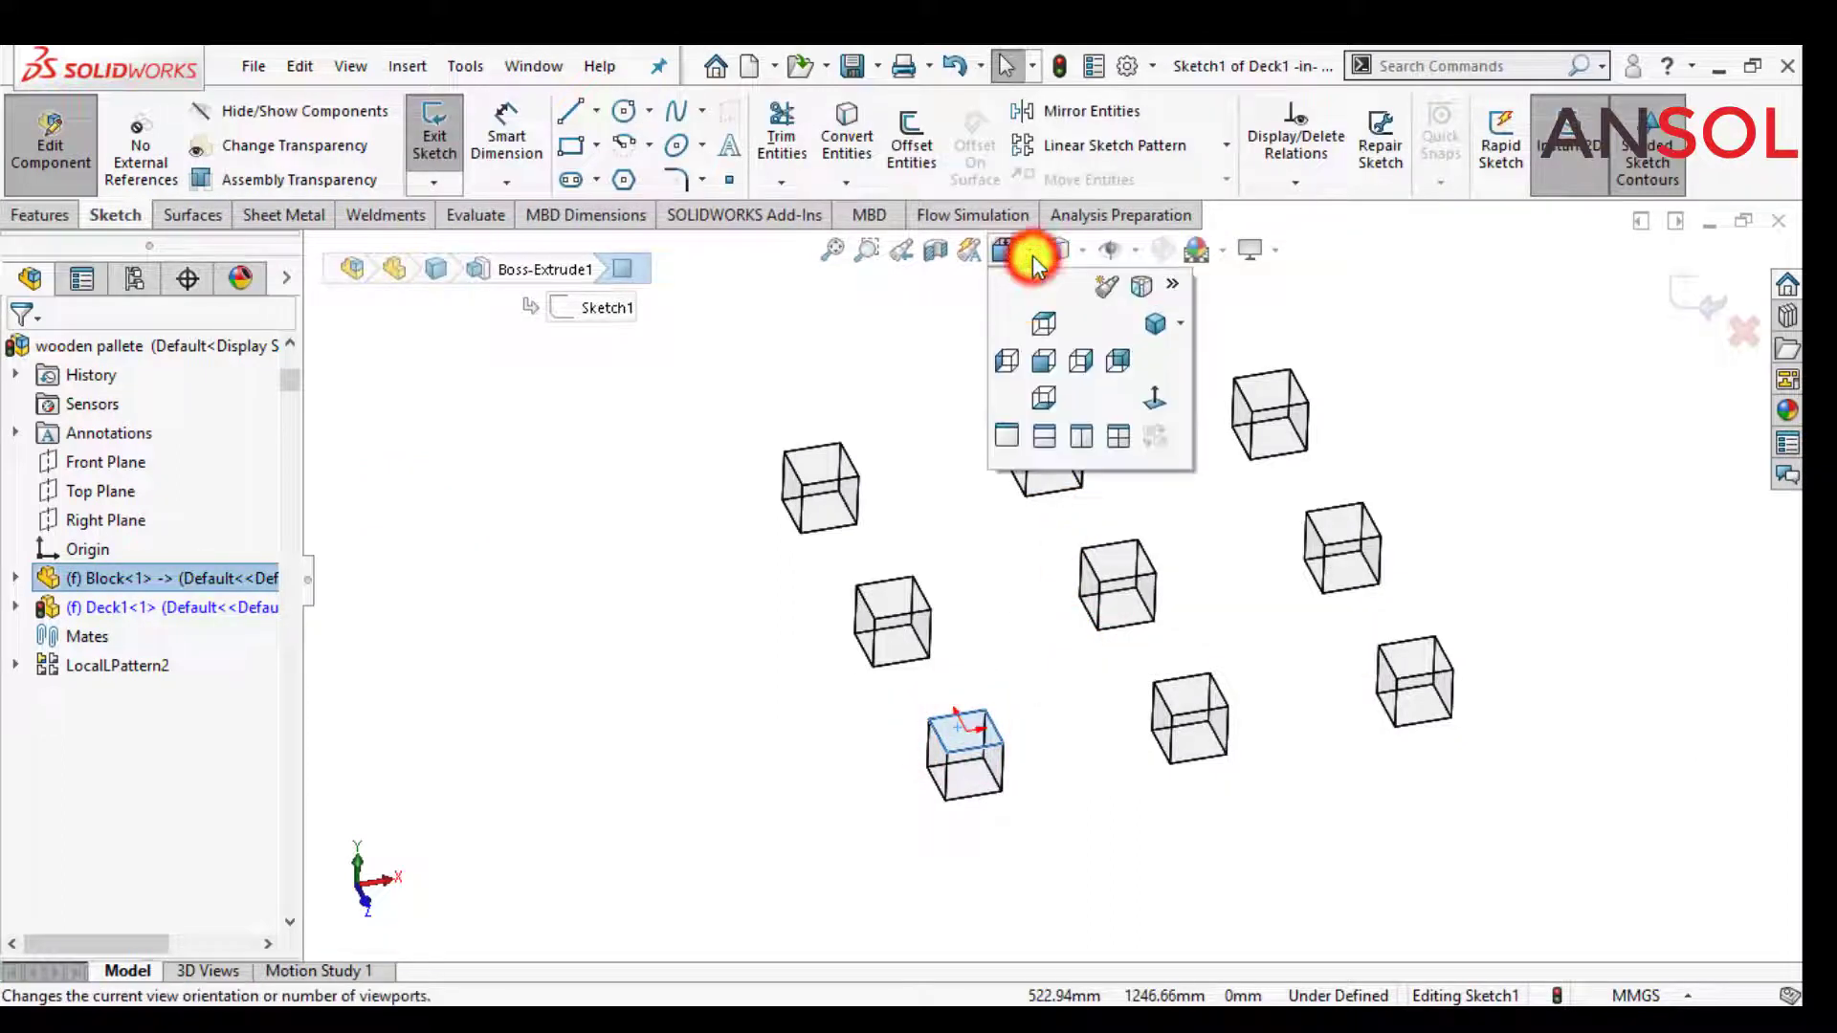
{"action": "left_click", "coordinate": [1155, 406]}
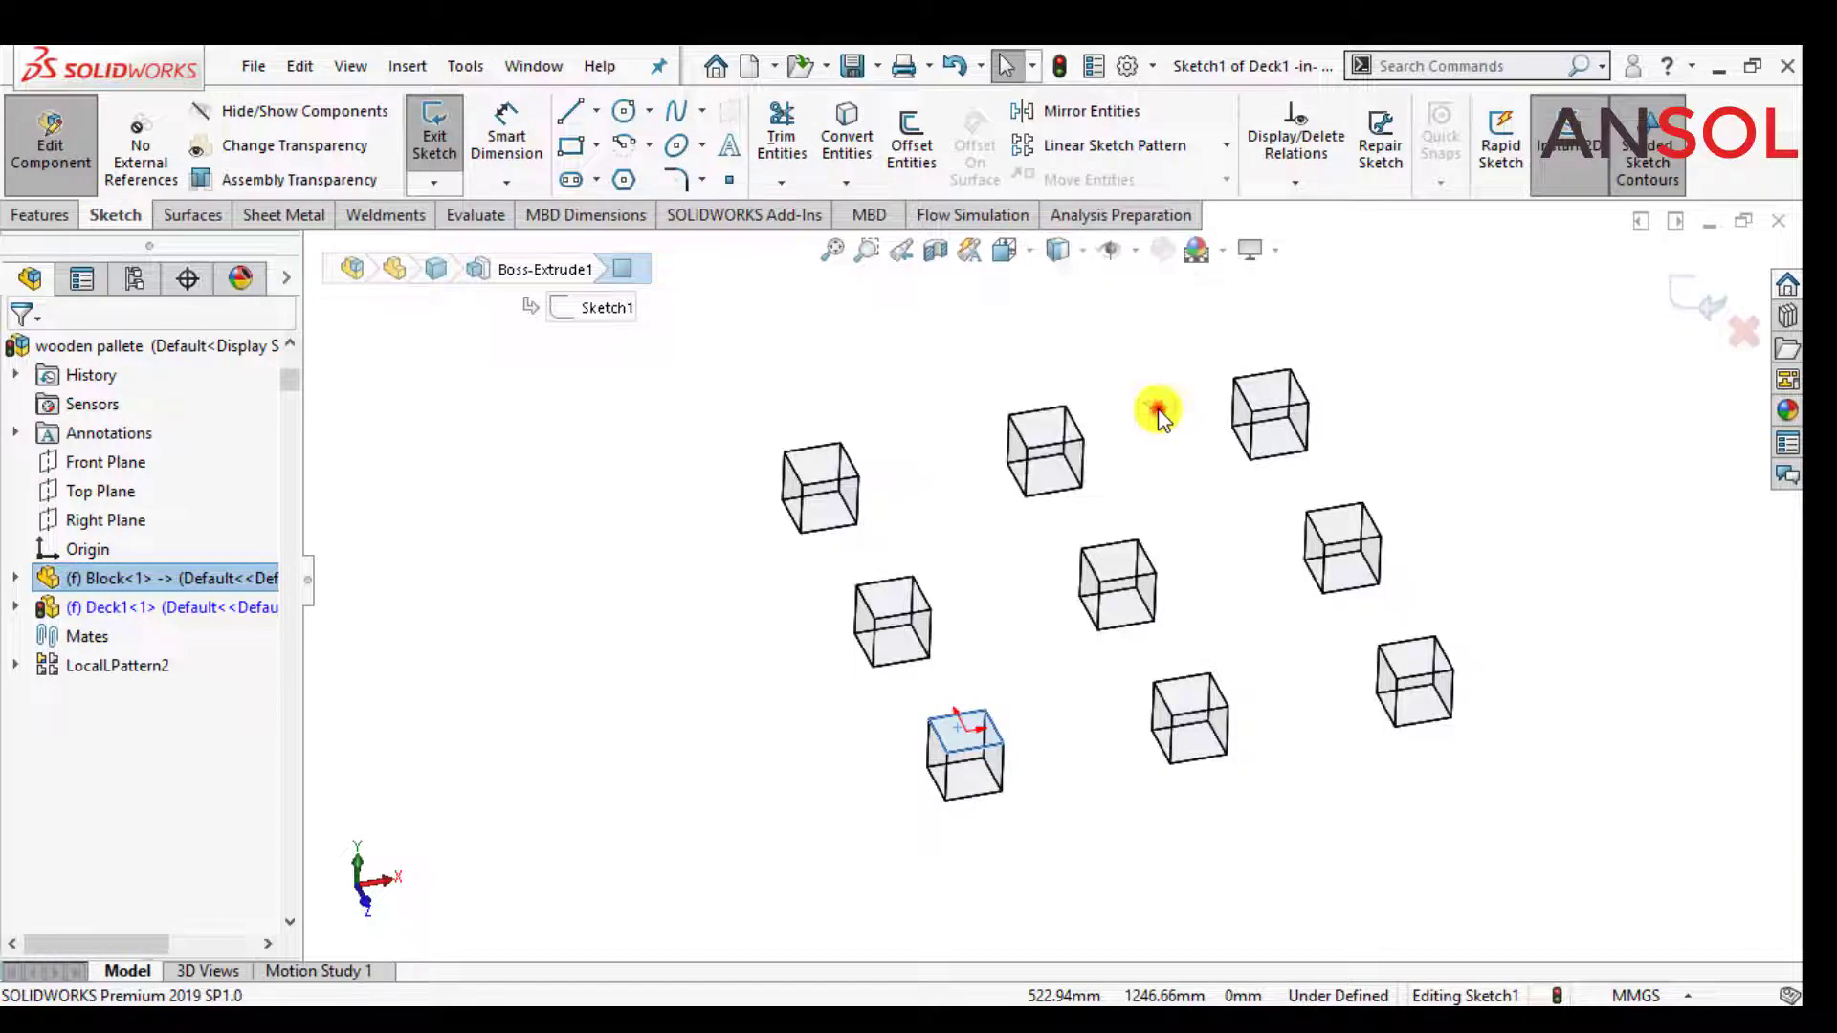
{"action": "left_click", "coordinate": [504, 721]}
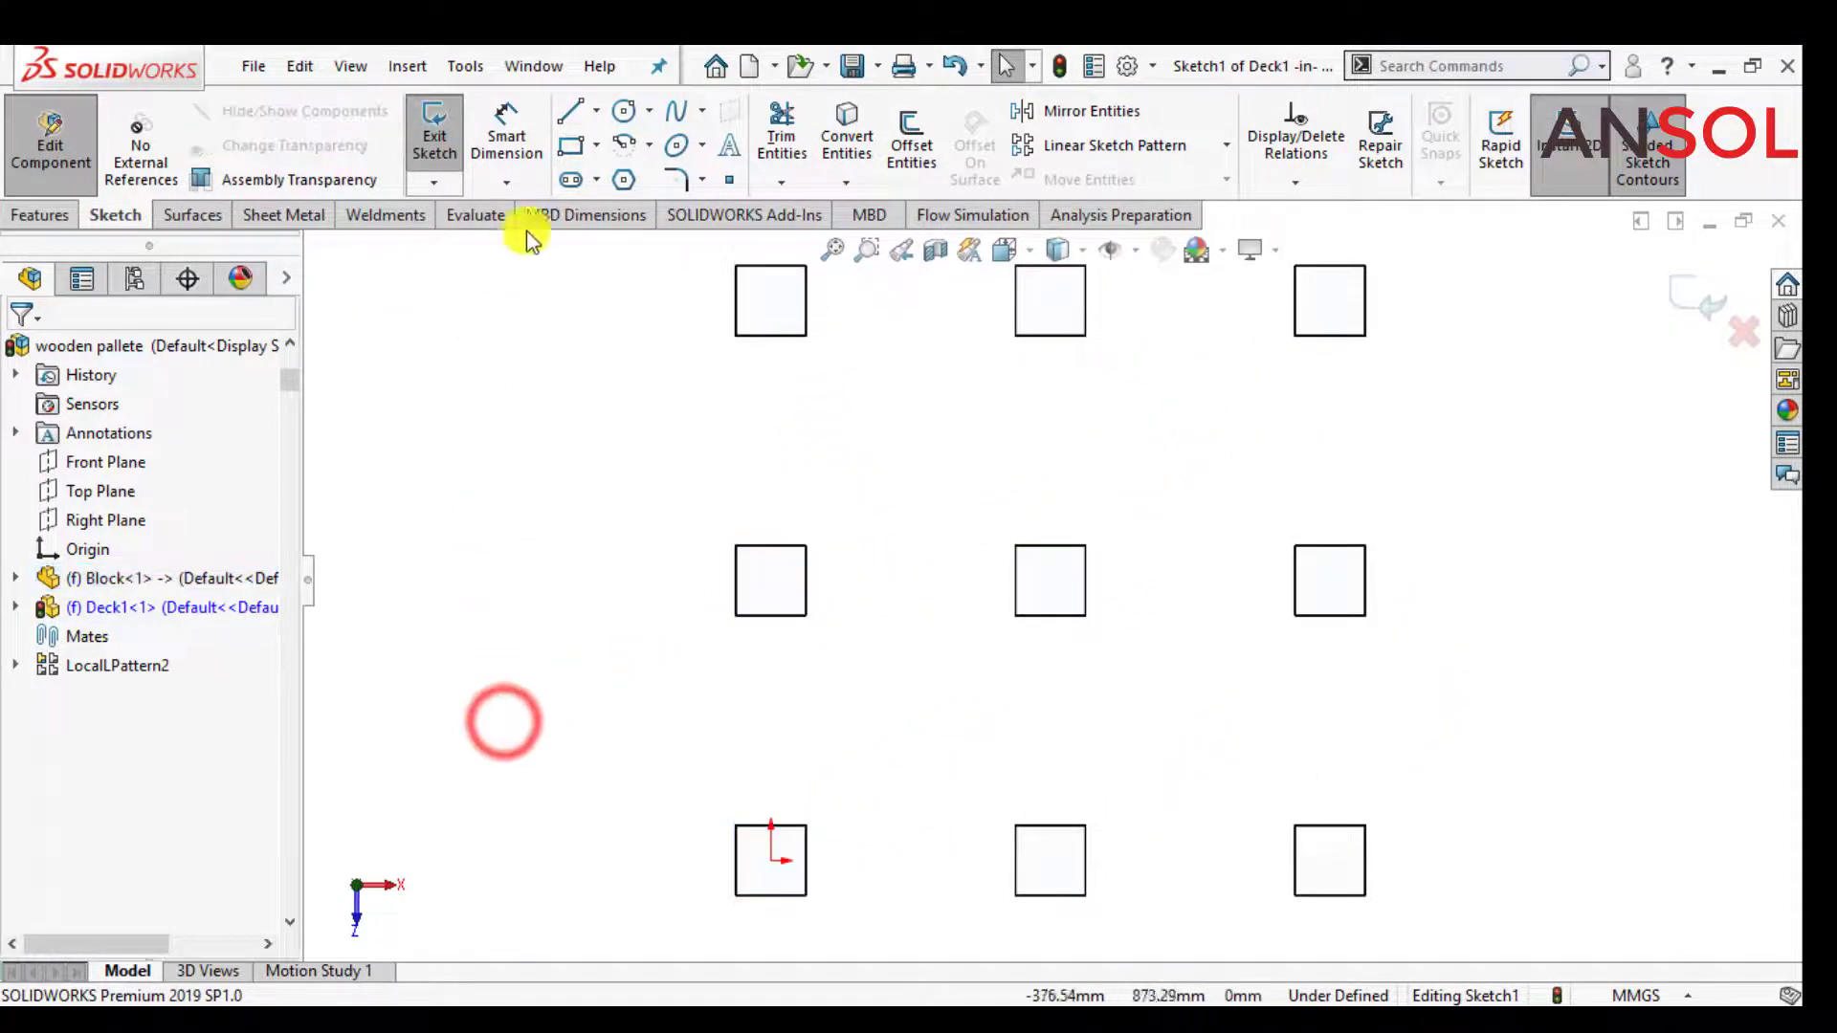
- Sketch a corner rectangle over the first row of three blocks, from the original block's outer corner to the far block's opposite corner, and close the sketch
{"action": "left_click", "coordinate": [570, 151]}
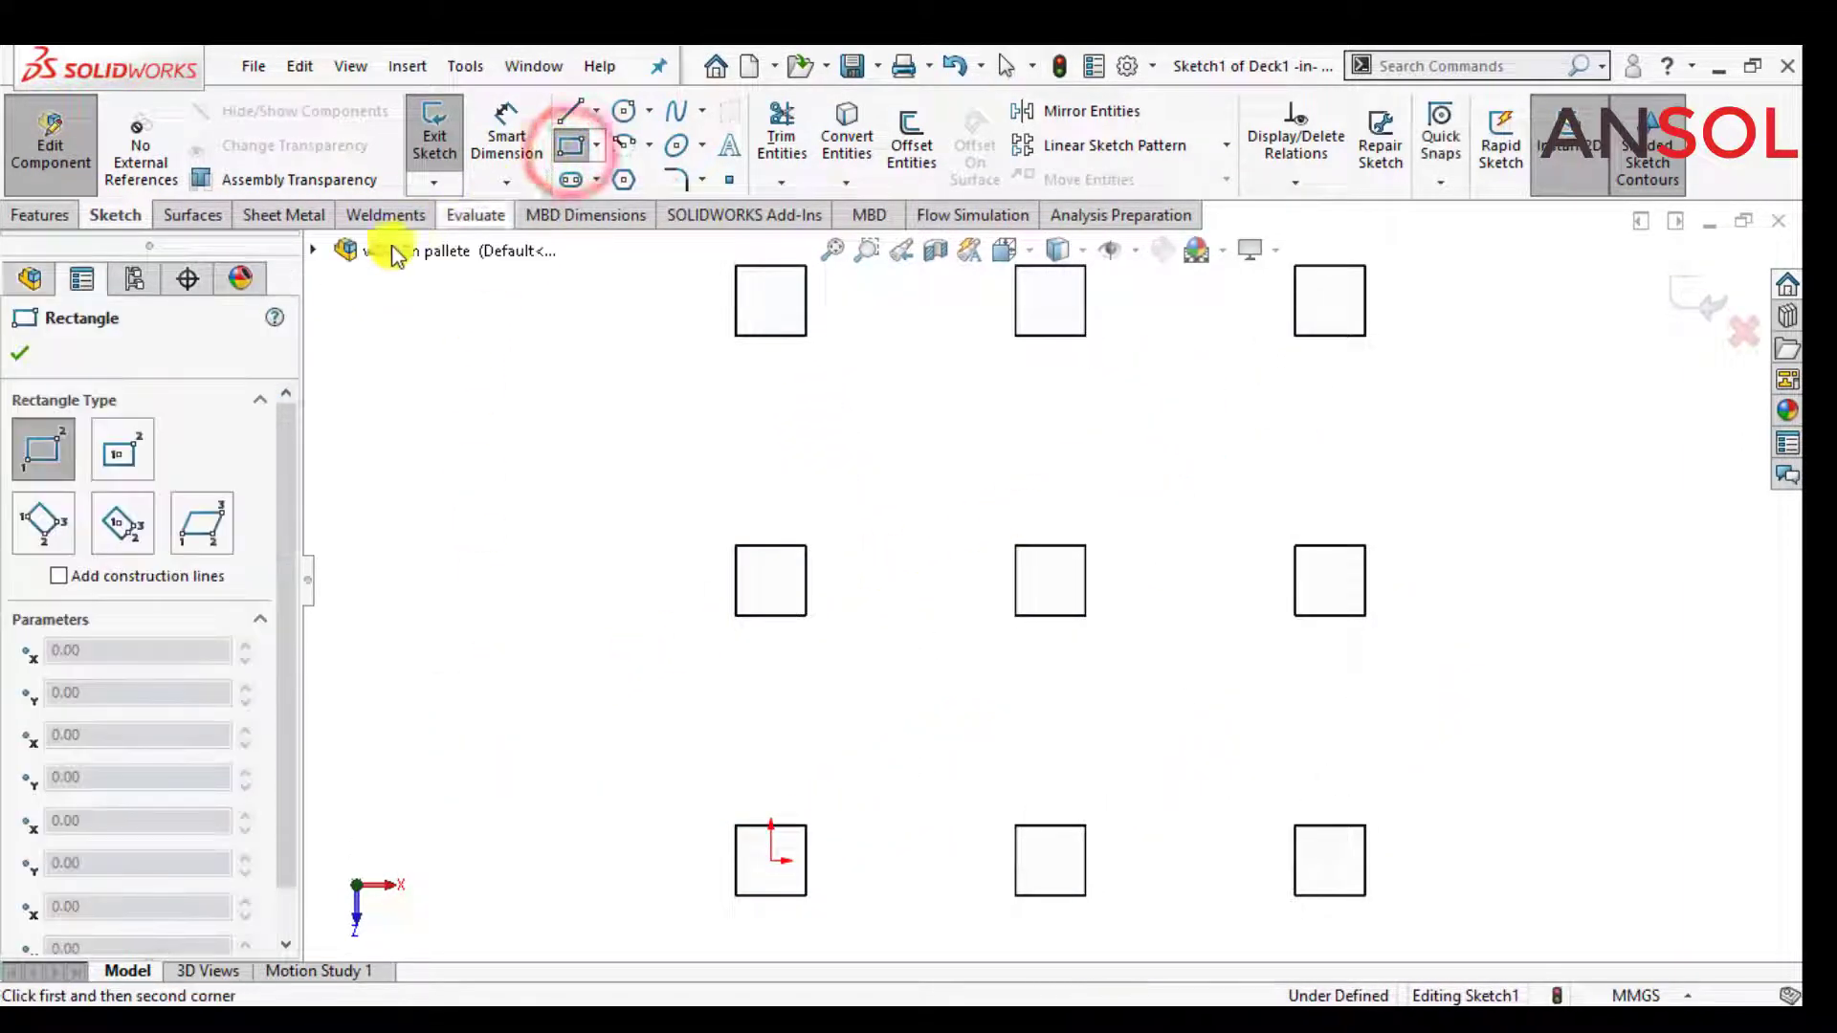
{"action": "left_click", "coordinate": [736, 896]}
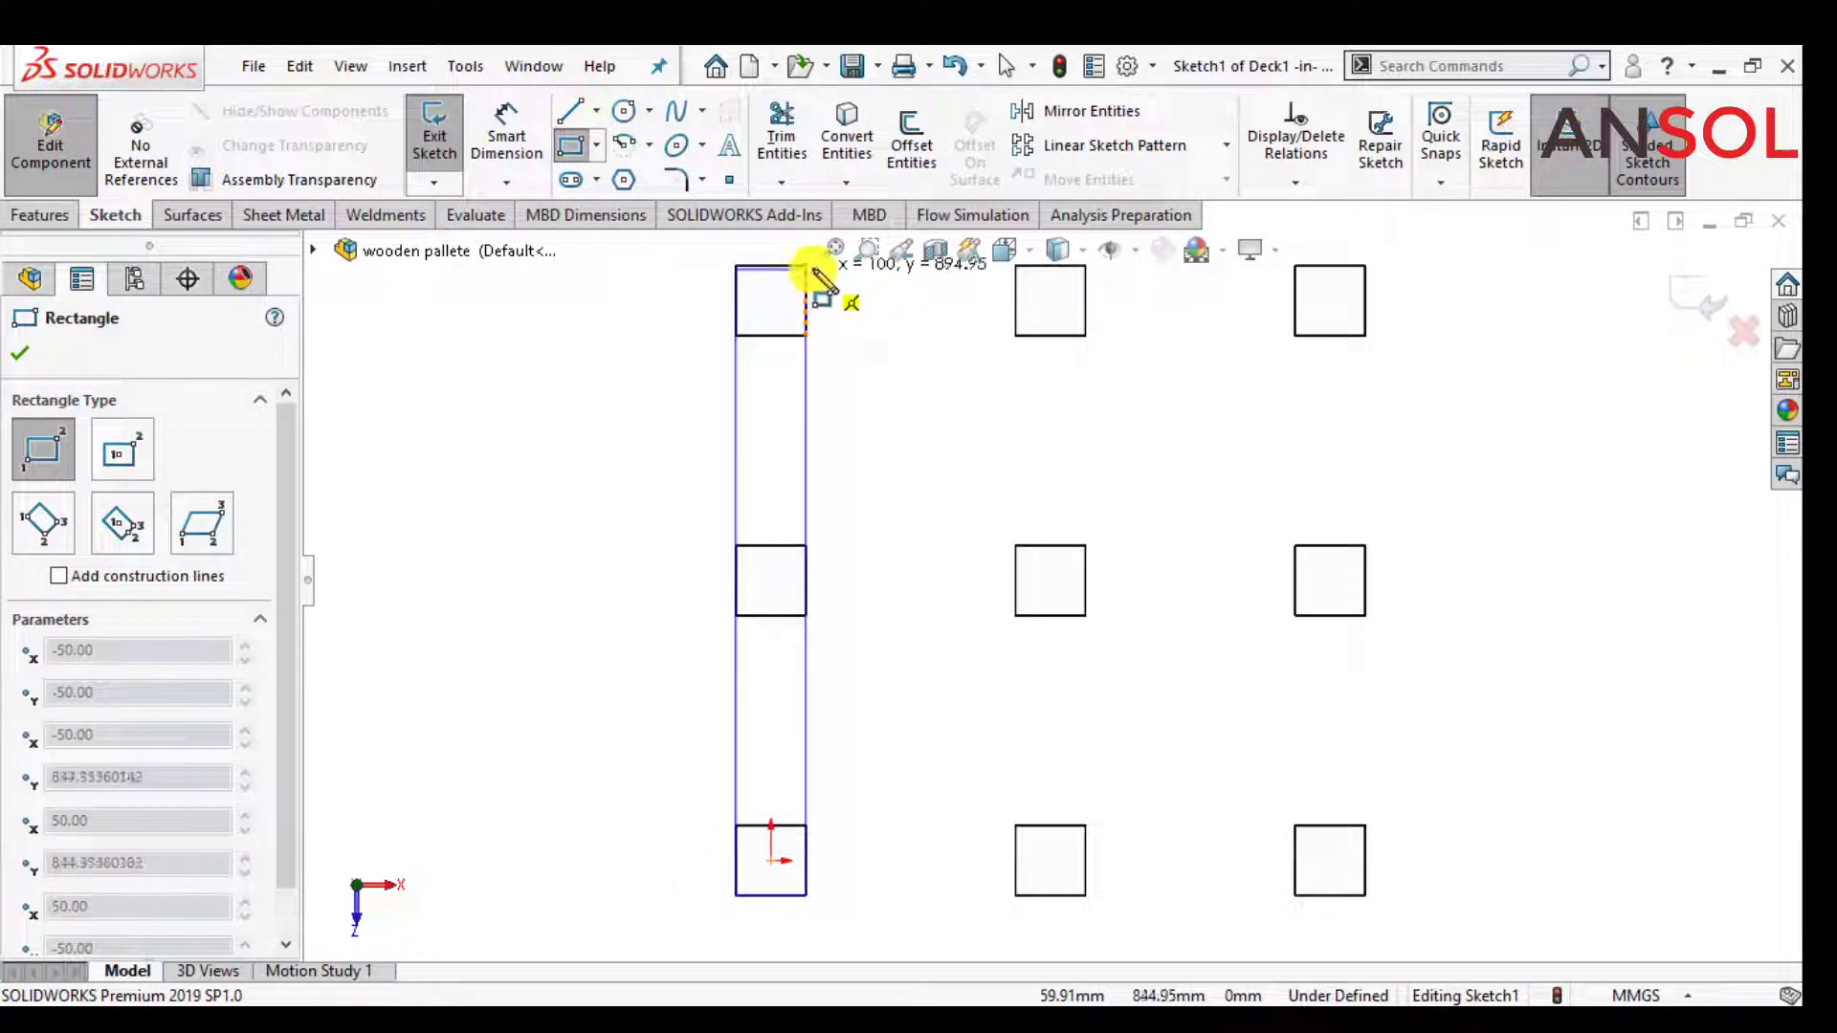
{"action": "scroll", "coordinate": [791, 356], "scroll_direction": "up", "scroll_amount": 2}
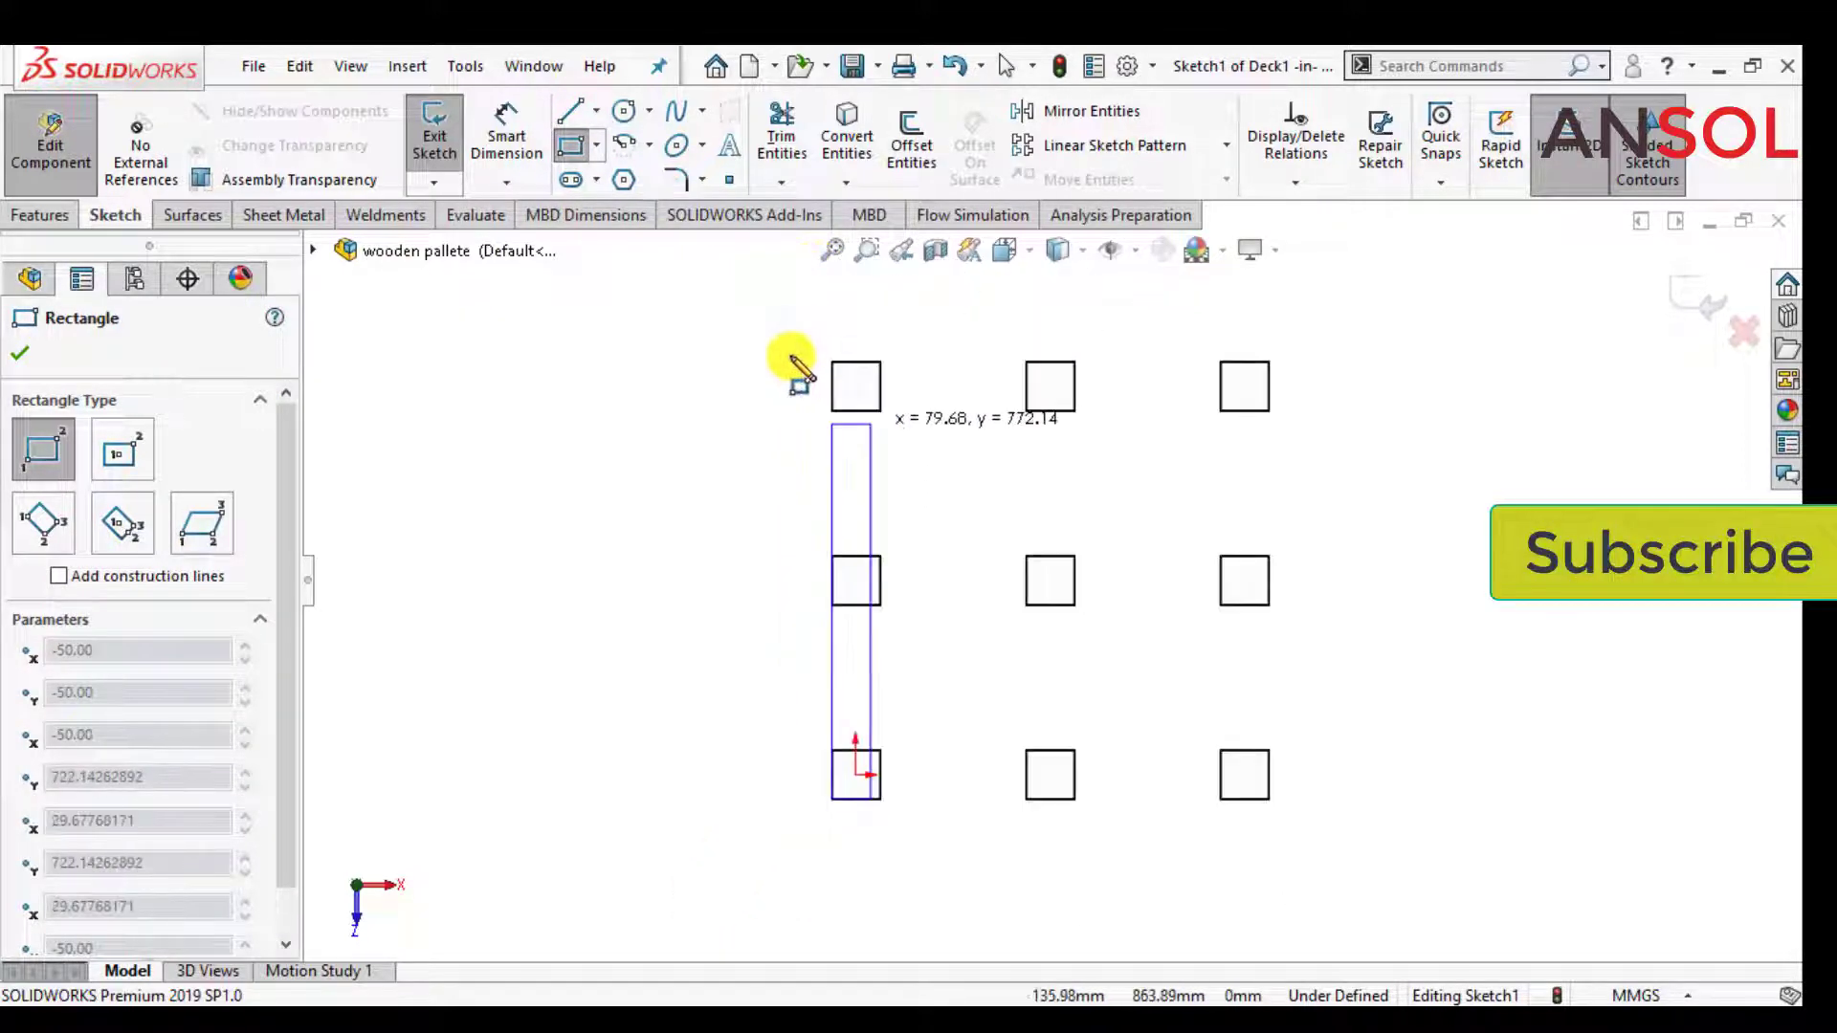
{"action": "left_click", "coordinate": [880, 363]}
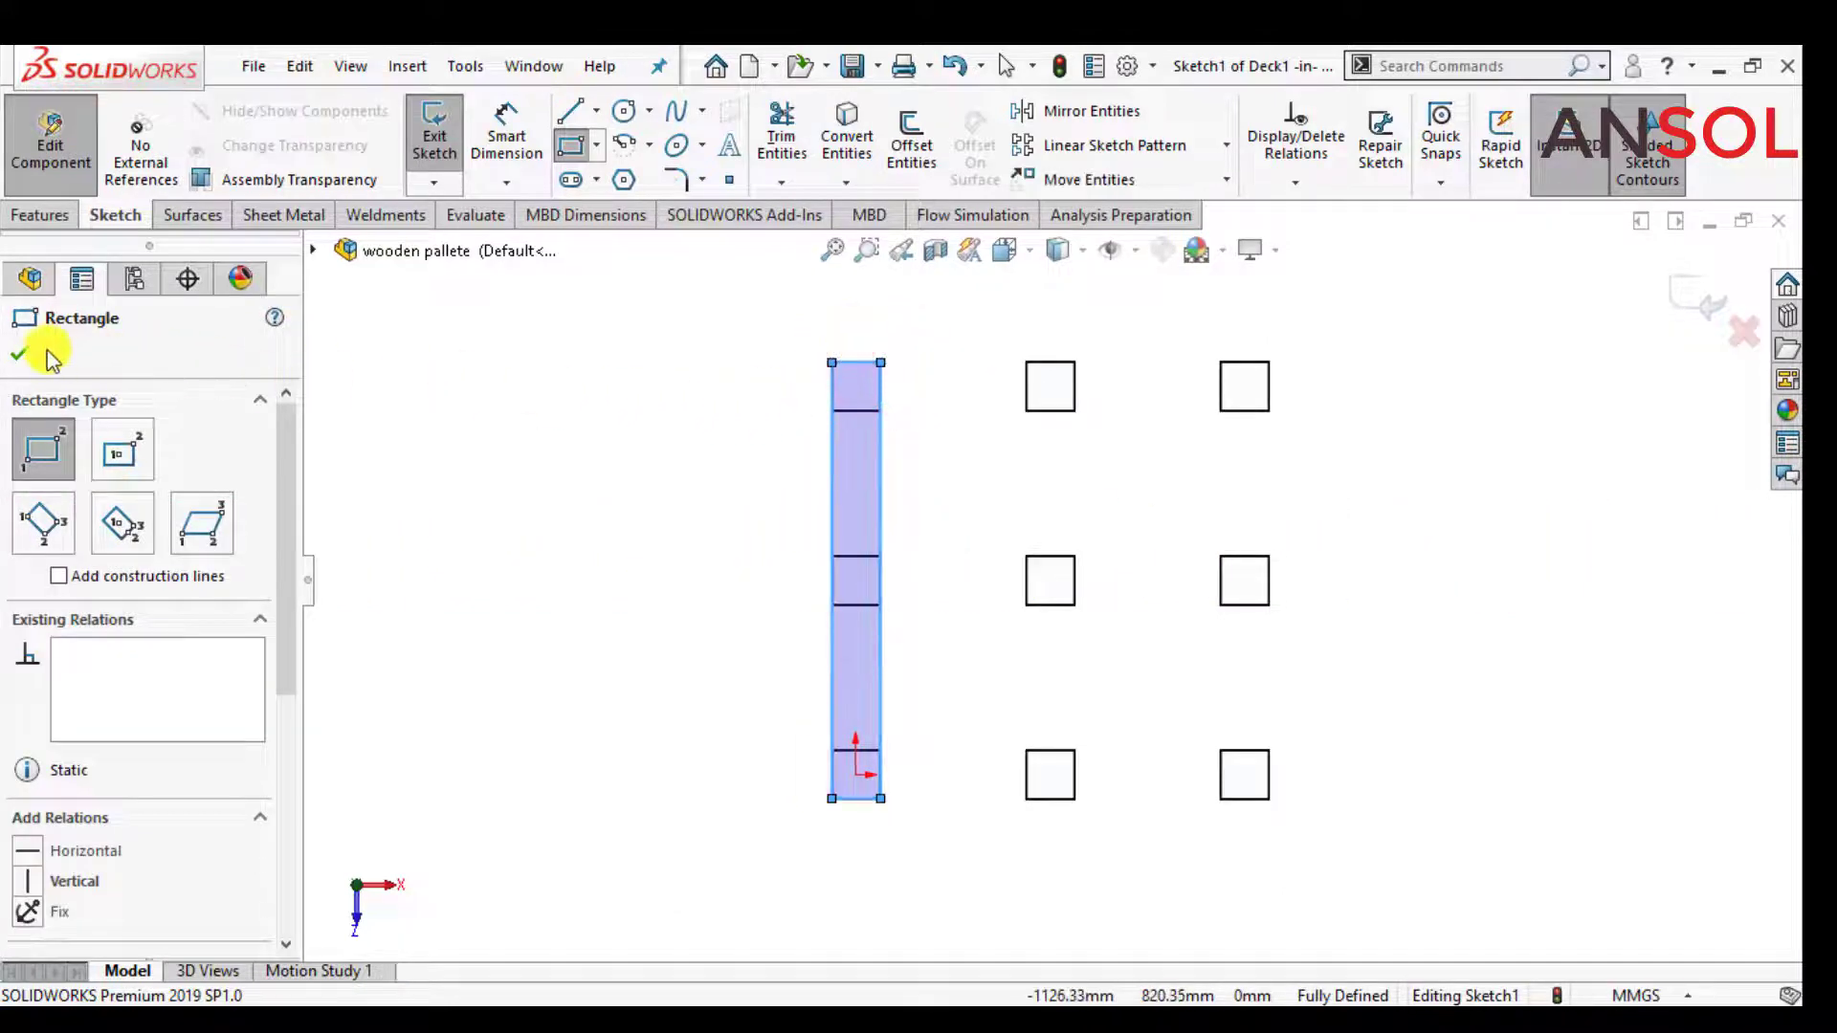
{"action": "left_click", "coordinate": [20, 356]}
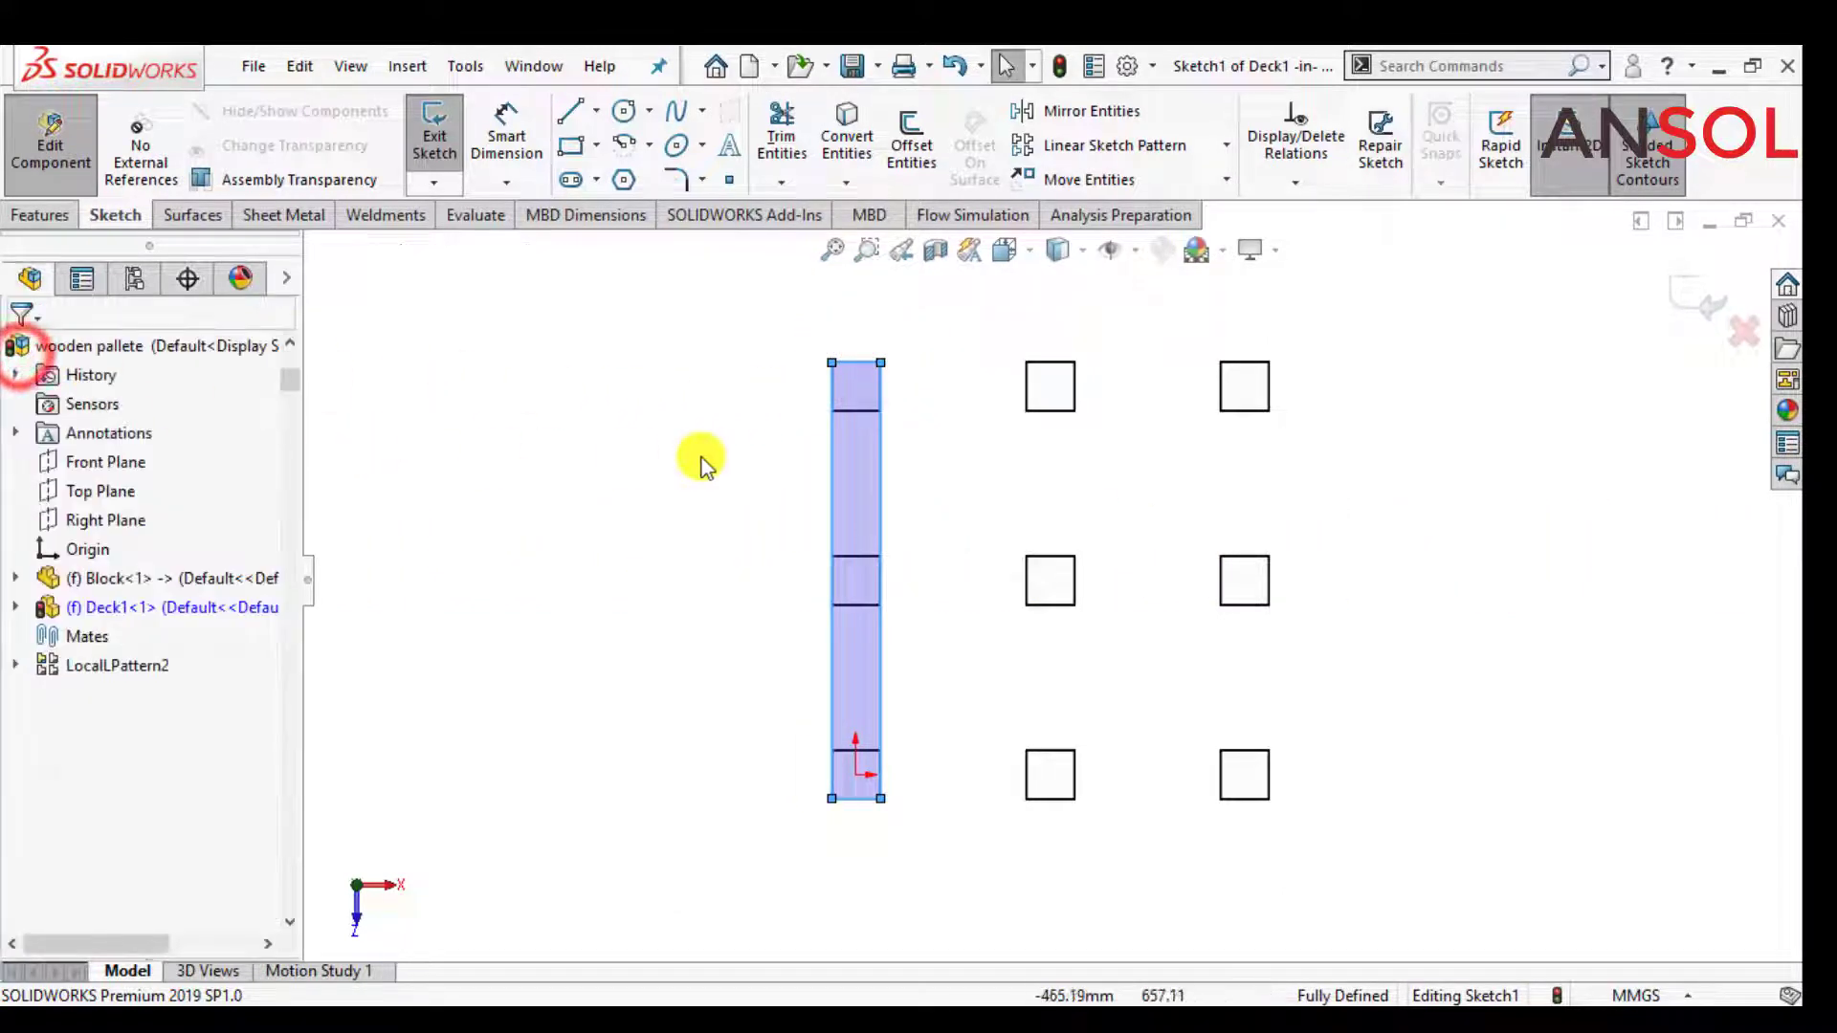
{"action": "left_click", "coordinate": [1694, 295]}
- Extrude the rectangle 20 mm upward as Deck1's board and return to editing the assembly
{"action": "mouse_move", "coordinate": [1214, 648]}
{"action": "middle_mouse_down"}
{"action": "mouse_move", "coordinate": [1045, 705]}
{"action": "mouse_move", "coordinate": [1071, 493]}
{"action": "mouse_move", "coordinate": [1099, 529]}
{"action": "middle_mouse_up"}
{"action": "scroll", "coordinate": [1100, 535], "scroll_direction": "down", "scroll_amount": 2}
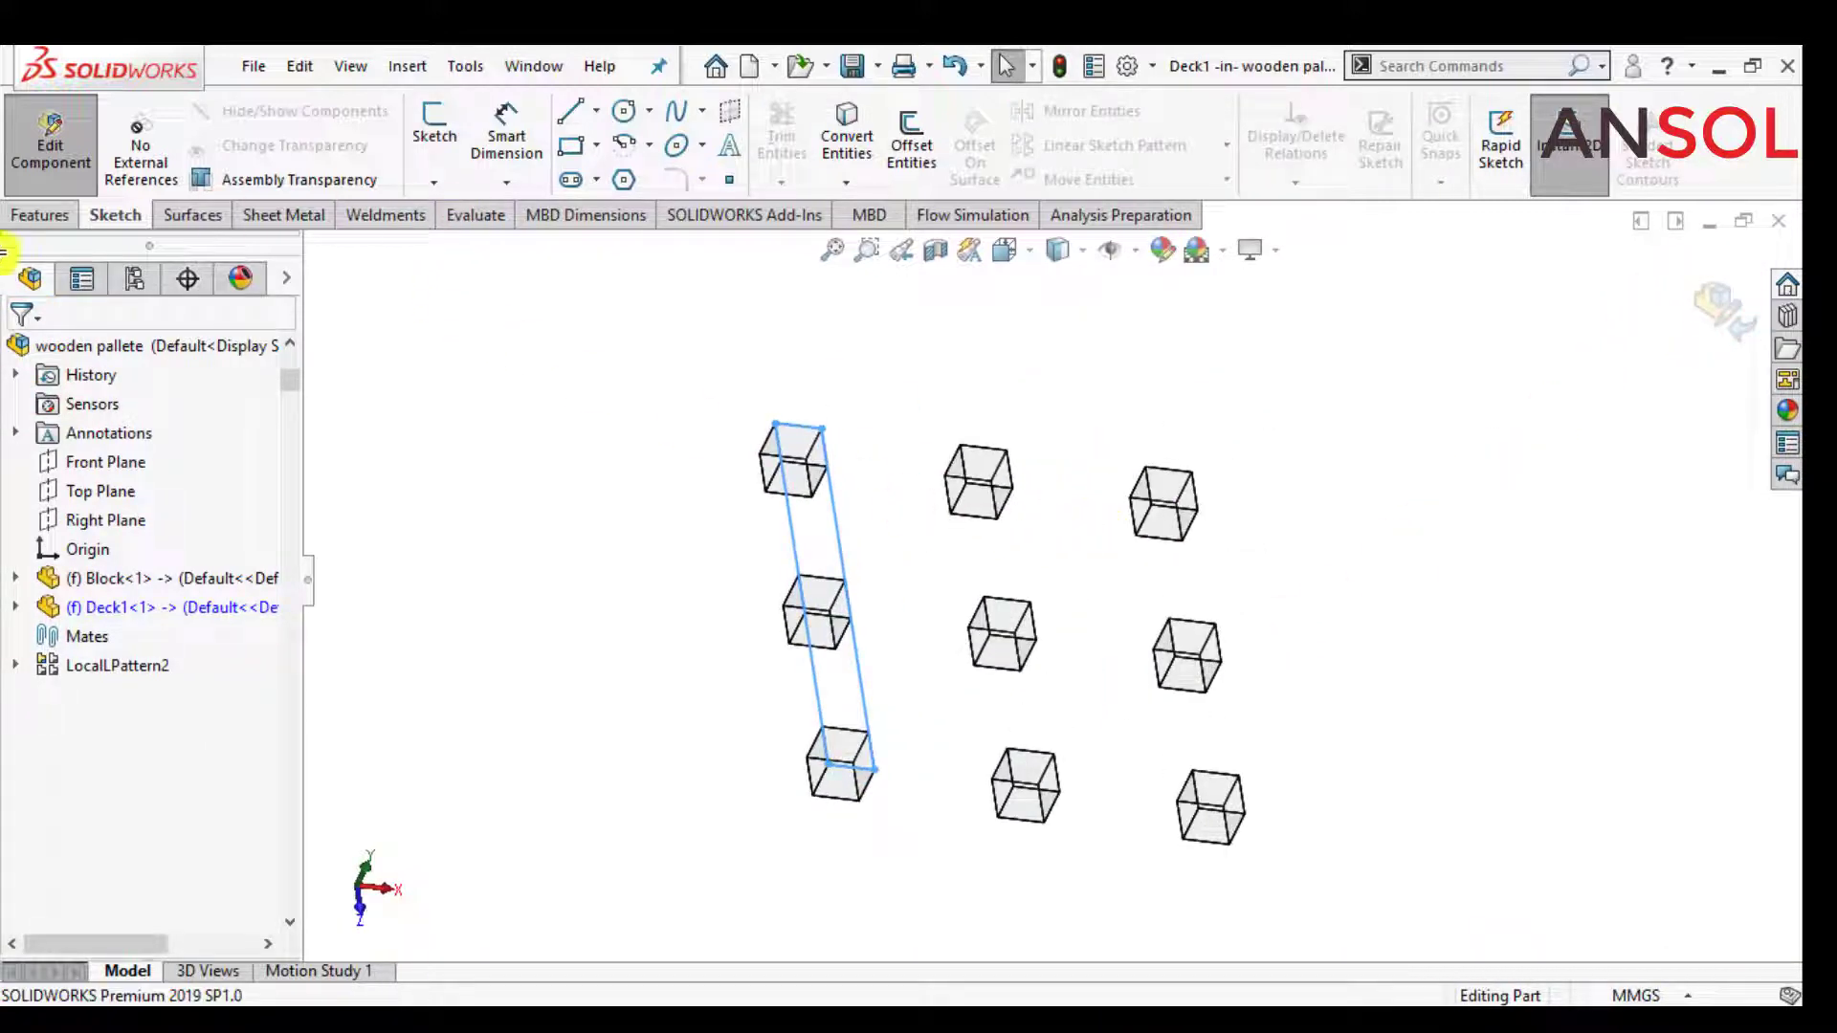
{"action": "left_click", "coordinate": [42, 216]}
{"action": "left_click", "coordinate": [443, 132]}
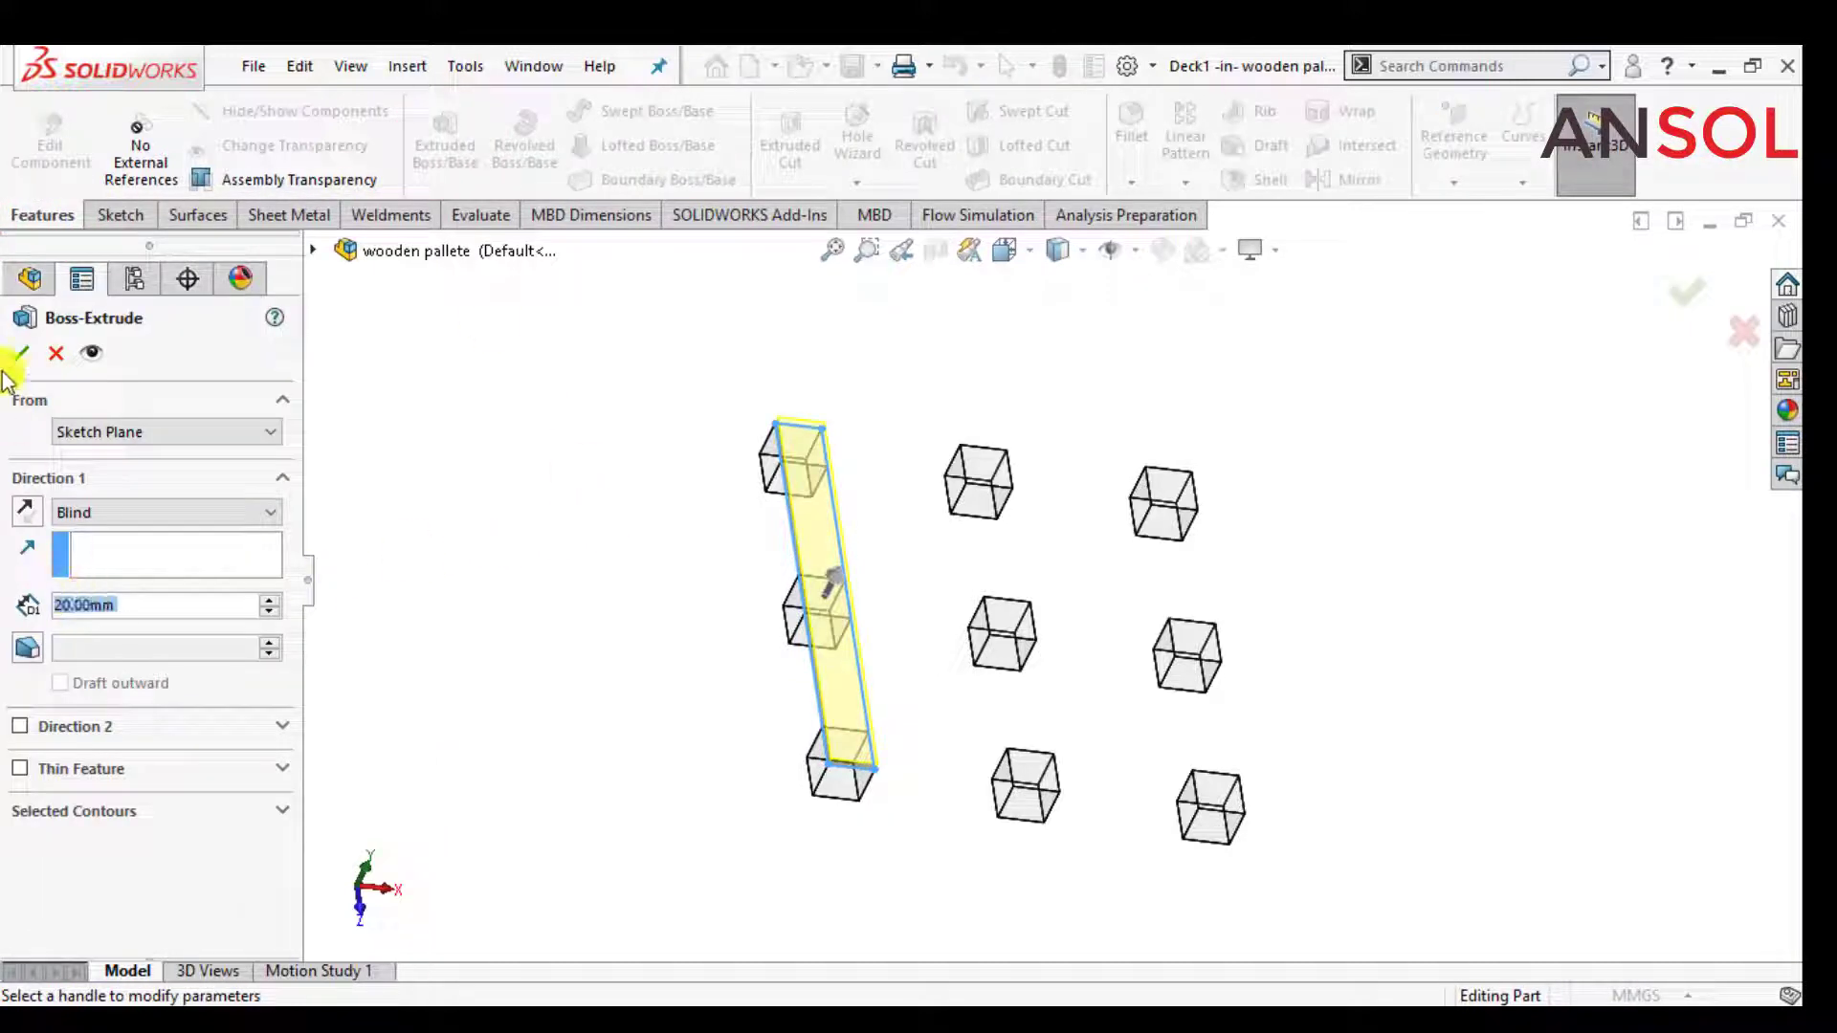
{"action": "left_click", "coordinate": [19, 353]}
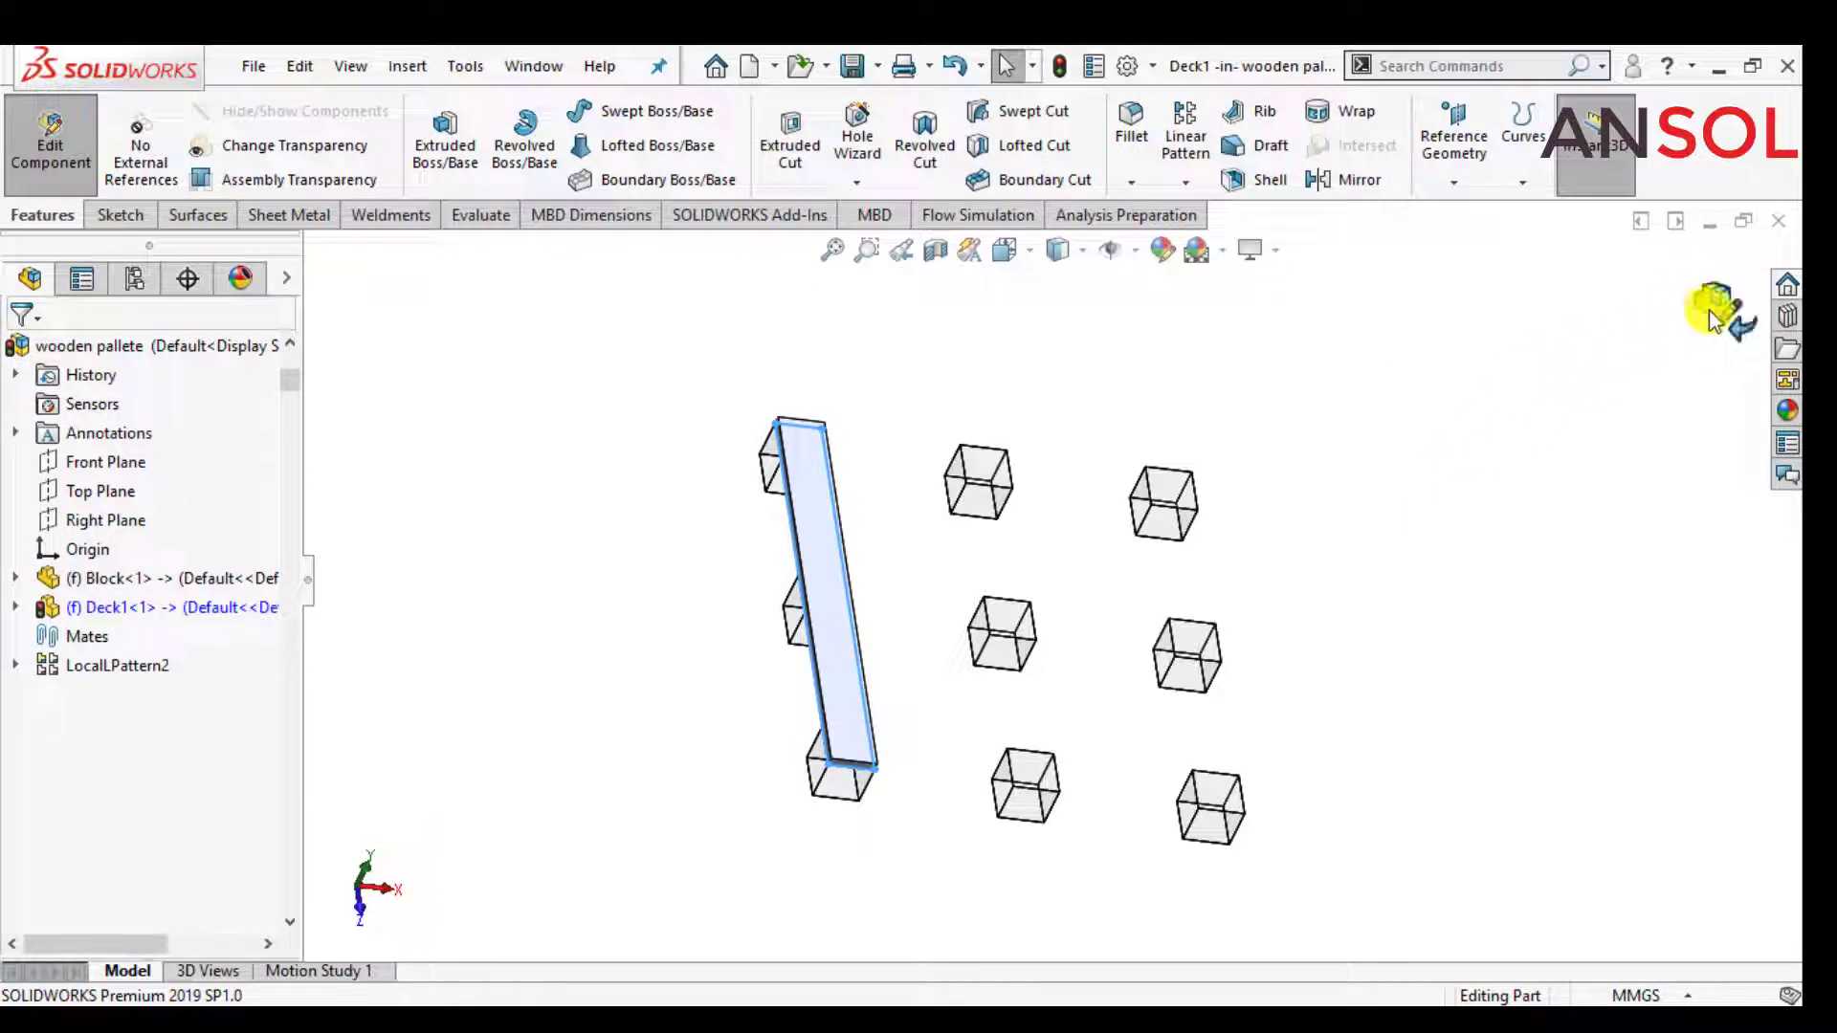
{"action": "left_click", "coordinate": [1718, 306]}
- Examine how the Deck1 board sits across the first row of blocks from several angles and distances
{"action": "middle_click_drag", "start_coordinate": [1410, 517], "coordinate": [1276, 577]}
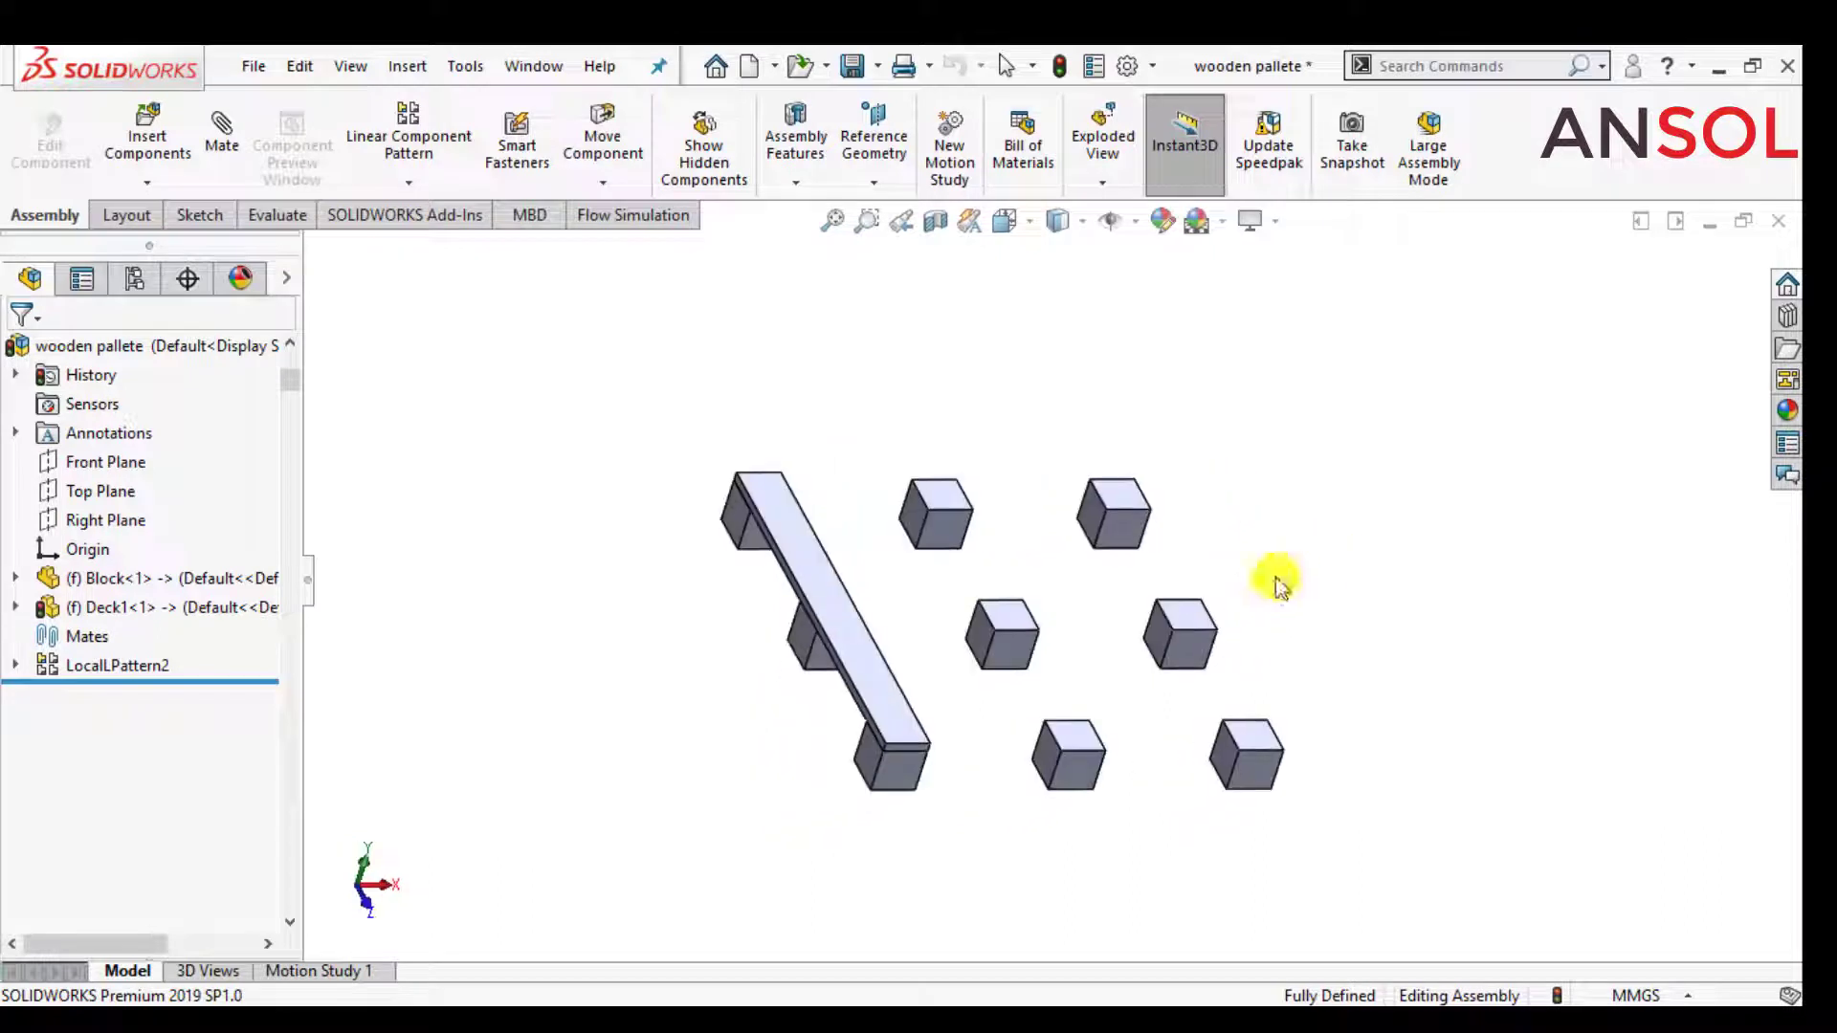
{"action": "key", "text": "f"}
{"action": "left_click_drag", "start_coordinate": [951, 615], "coordinate": [768, 715]}
{"action": "left_click", "coordinate": [767, 710]}
{"action": "scroll", "coordinate": [768, 710], "scroll_direction": "up", "scroll_amount": 3}
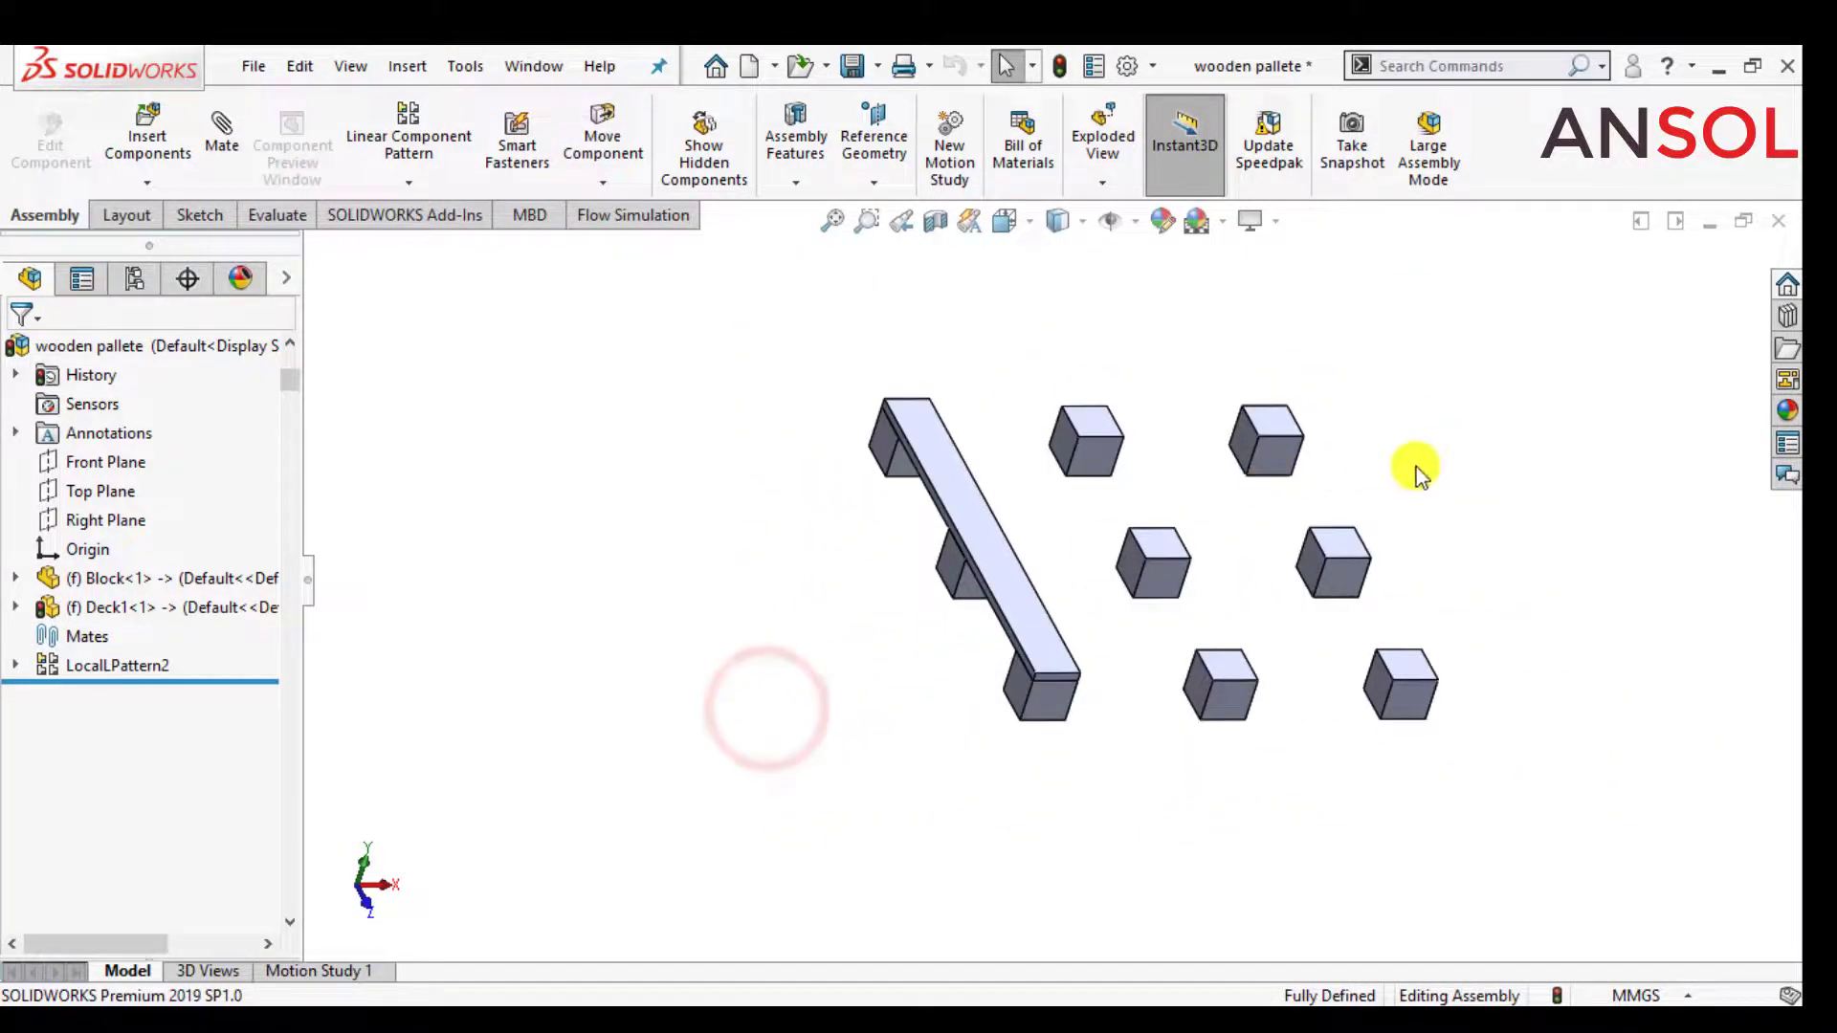
{"action": "scroll", "coordinate": [1420, 469], "scroll_direction": "down", "scroll_amount": 2}
{"action": "scroll", "coordinate": [1431, 476], "scroll_direction": "down", "scroll_amount": 2}
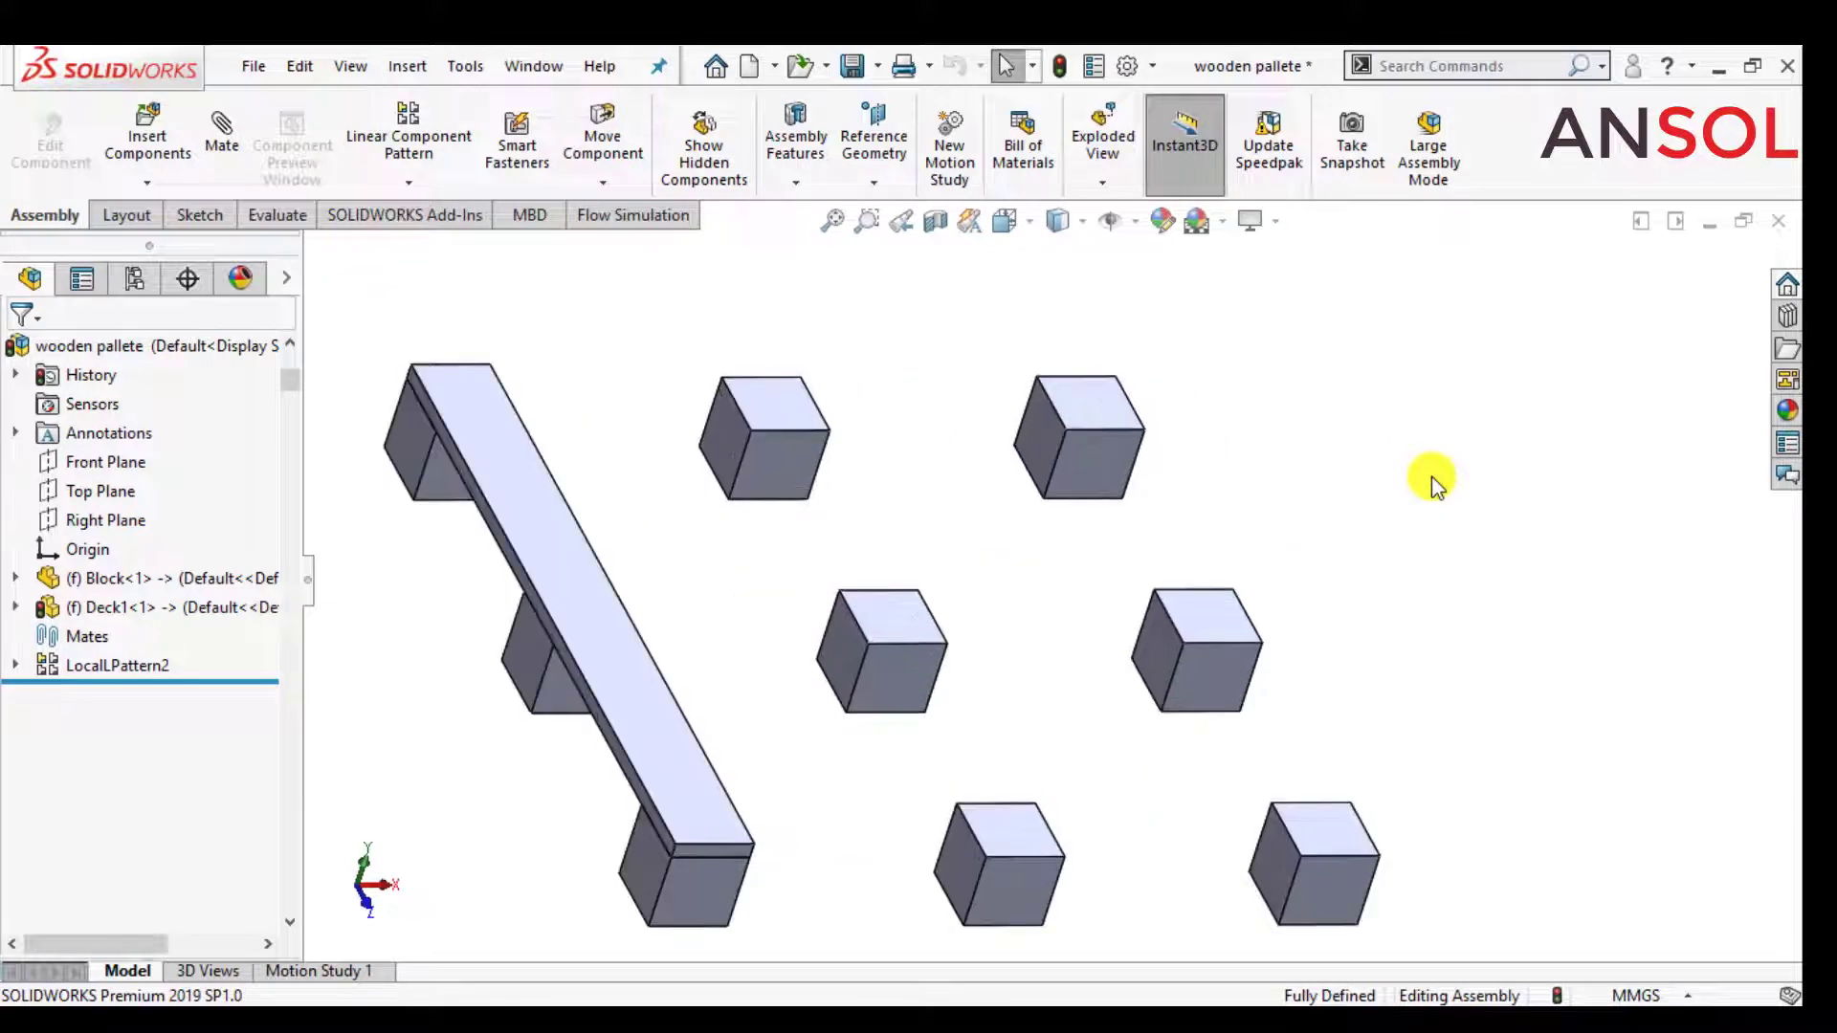
{"action": "scroll", "coordinate": [1405, 639], "scroll_direction": "up", "scroll_amount": 2}
{"action": "middle_click_drag", "start_coordinate": [1389, 591], "coordinate": [1403, 652]}
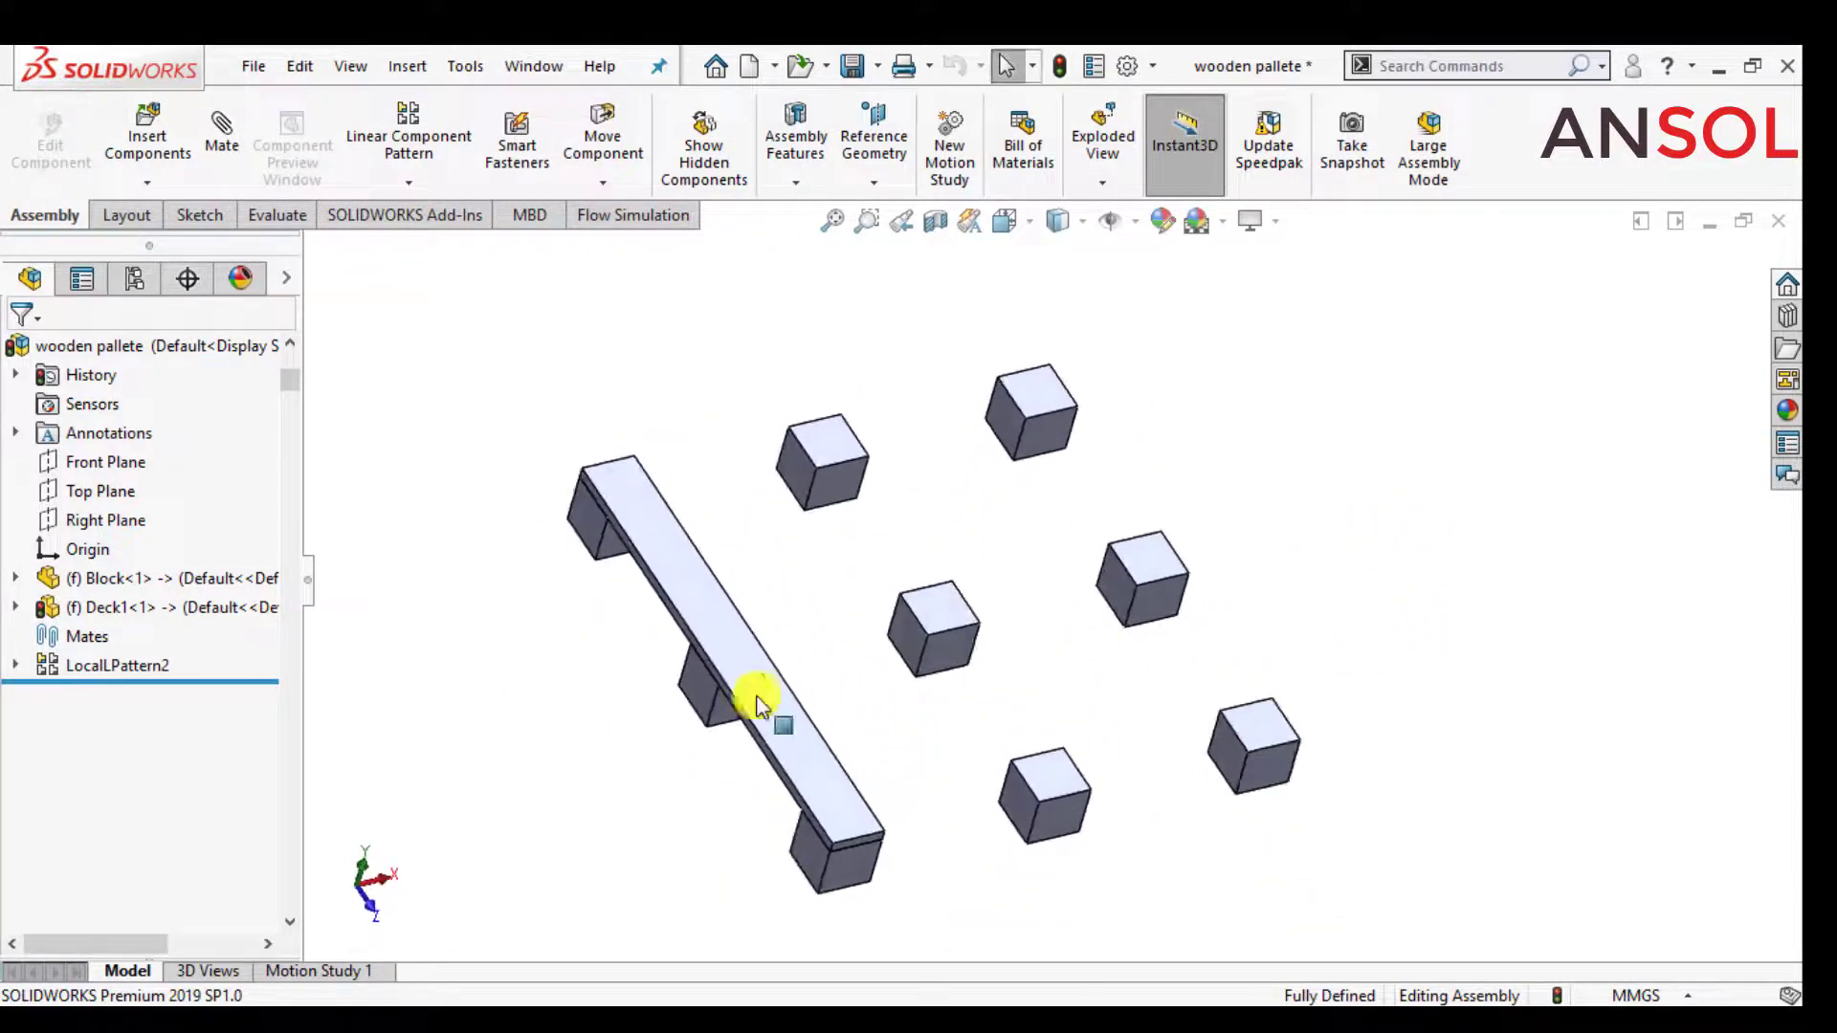
- Rebuild the assembly and set the block pattern's Direction 2 spacing to 450 mm
{"action": "left_click", "coordinate": [1062, 67]}
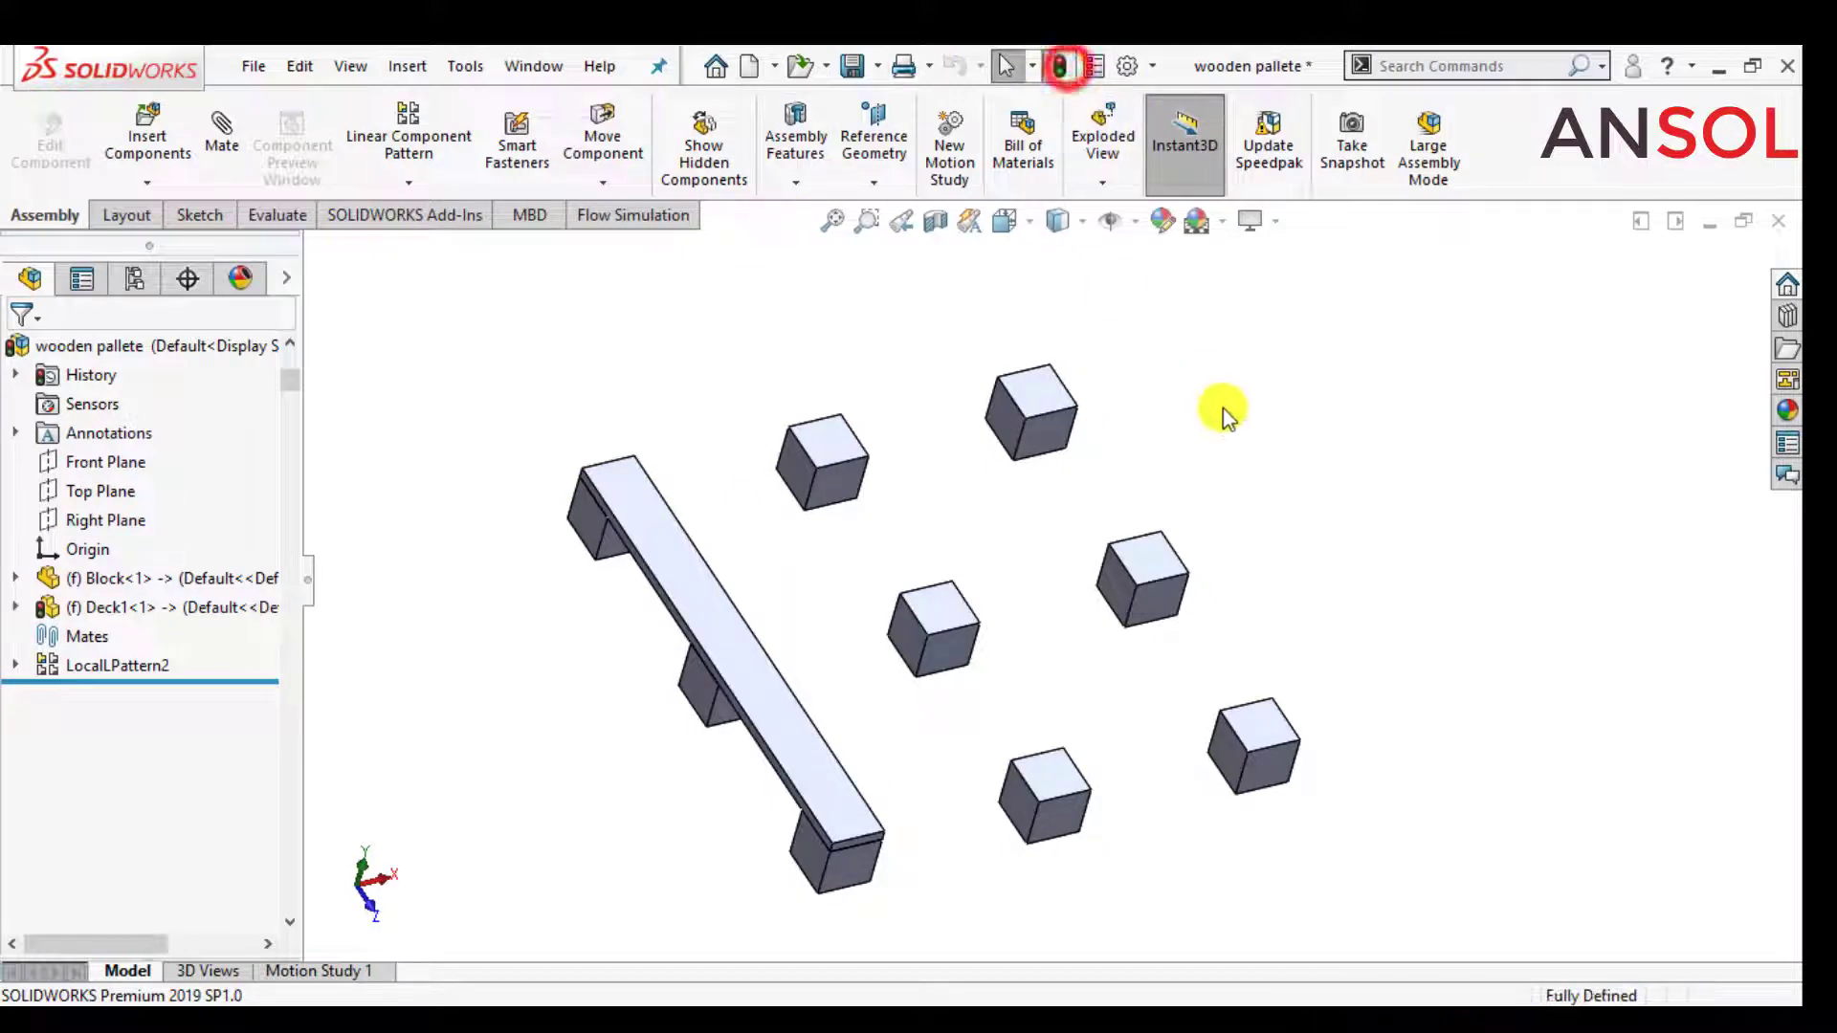
{"action": "left_click", "coordinate": [16, 664]}
{"action": "left_click", "coordinate": [16, 664]}
{"action": "left_click", "coordinate": [123, 667]}
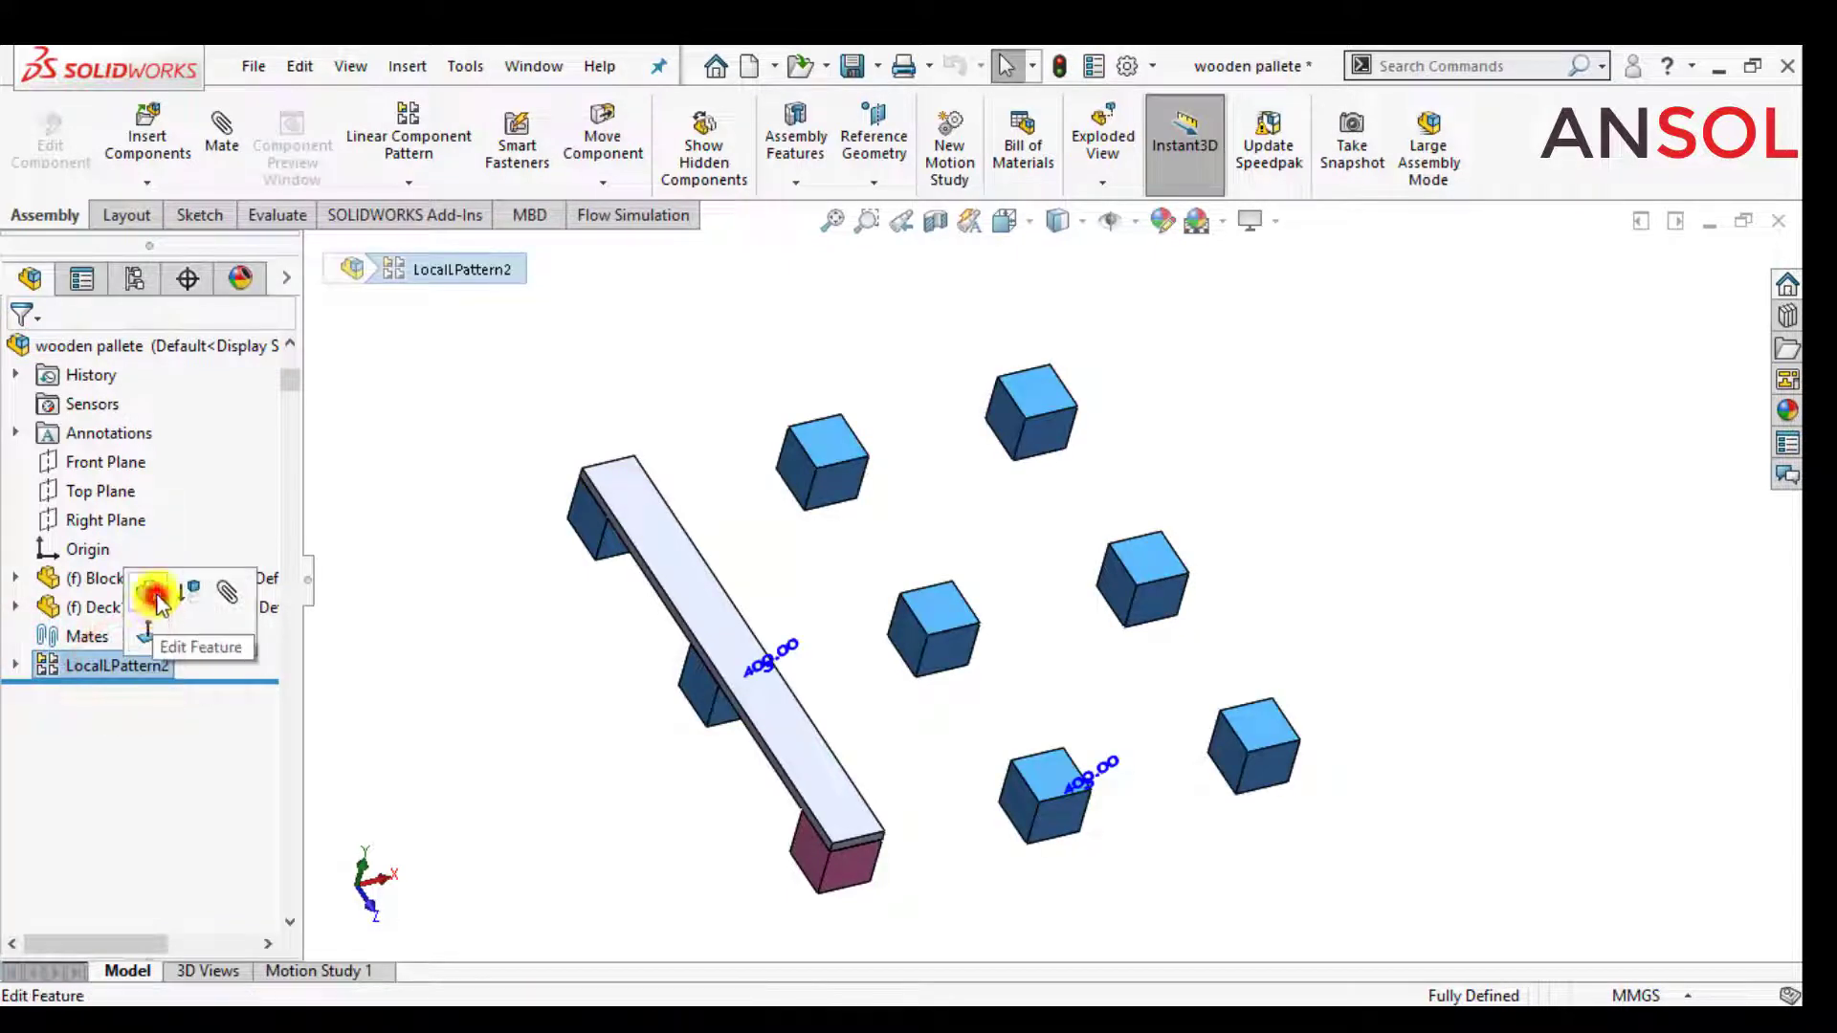
{"action": "left_click", "coordinate": [154, 597]}
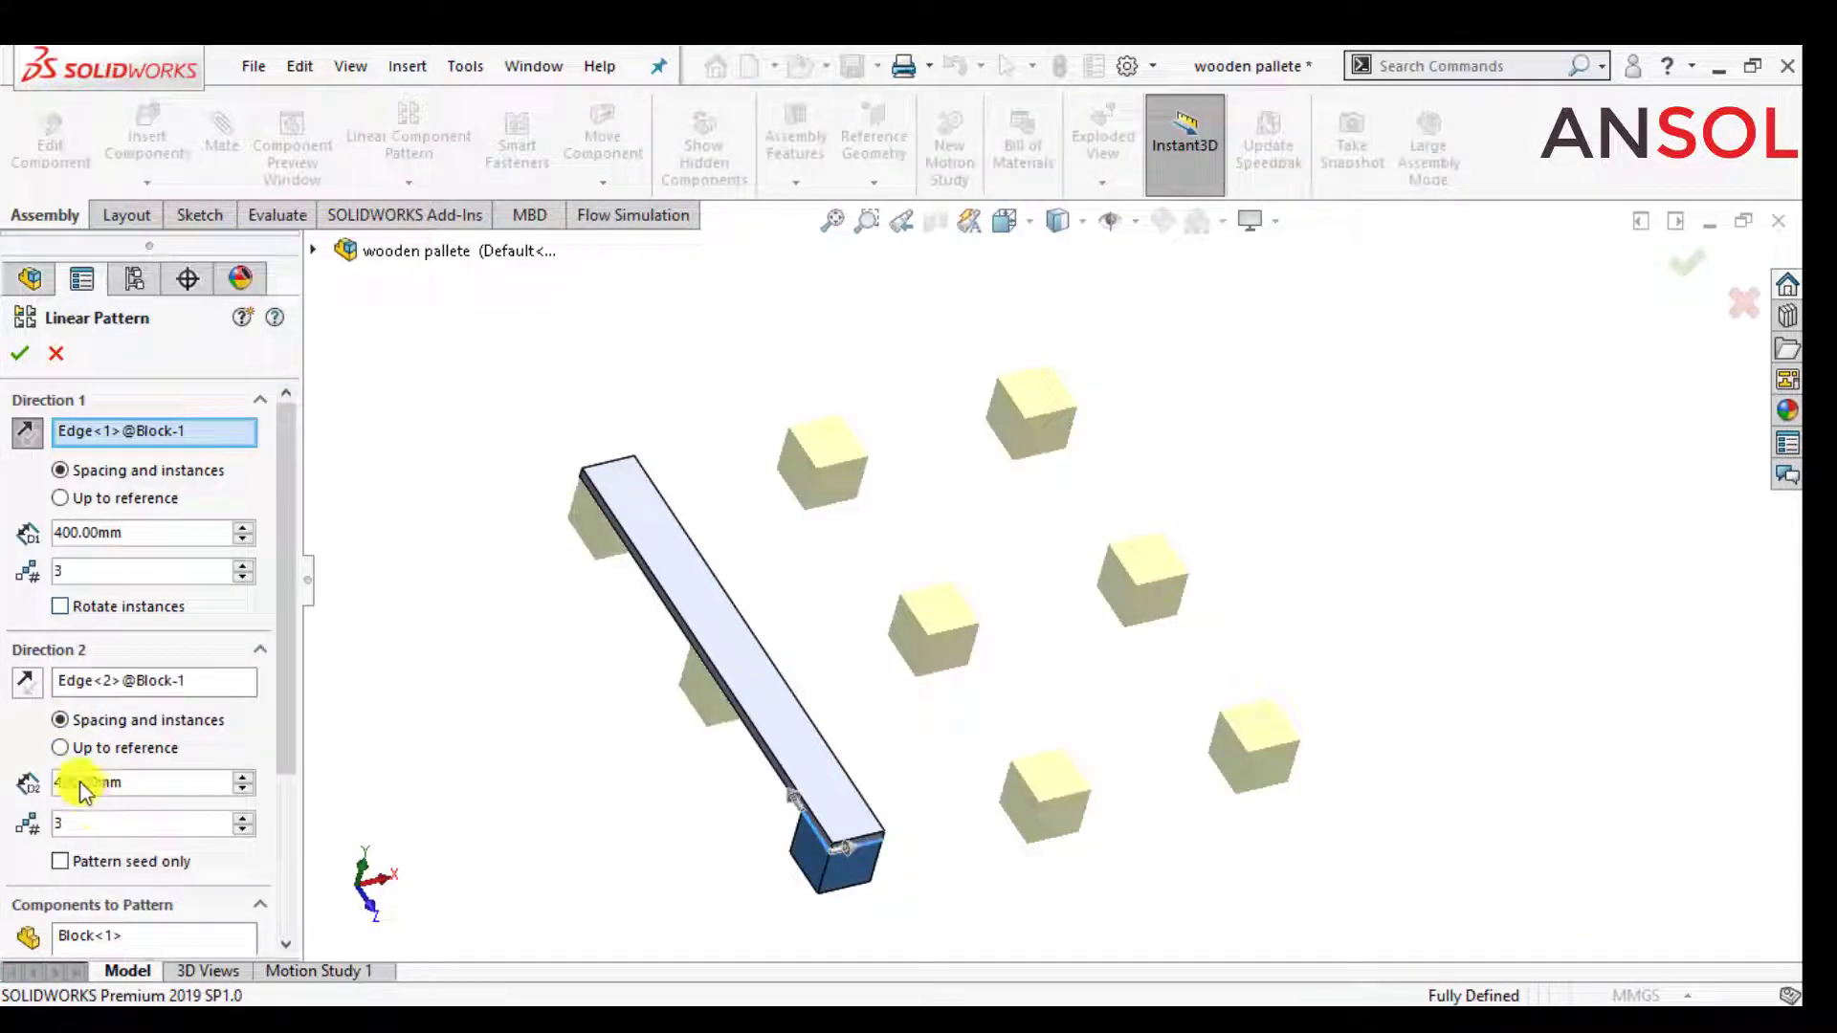
{"action": "right_click", "coordinate": [81, 782]}
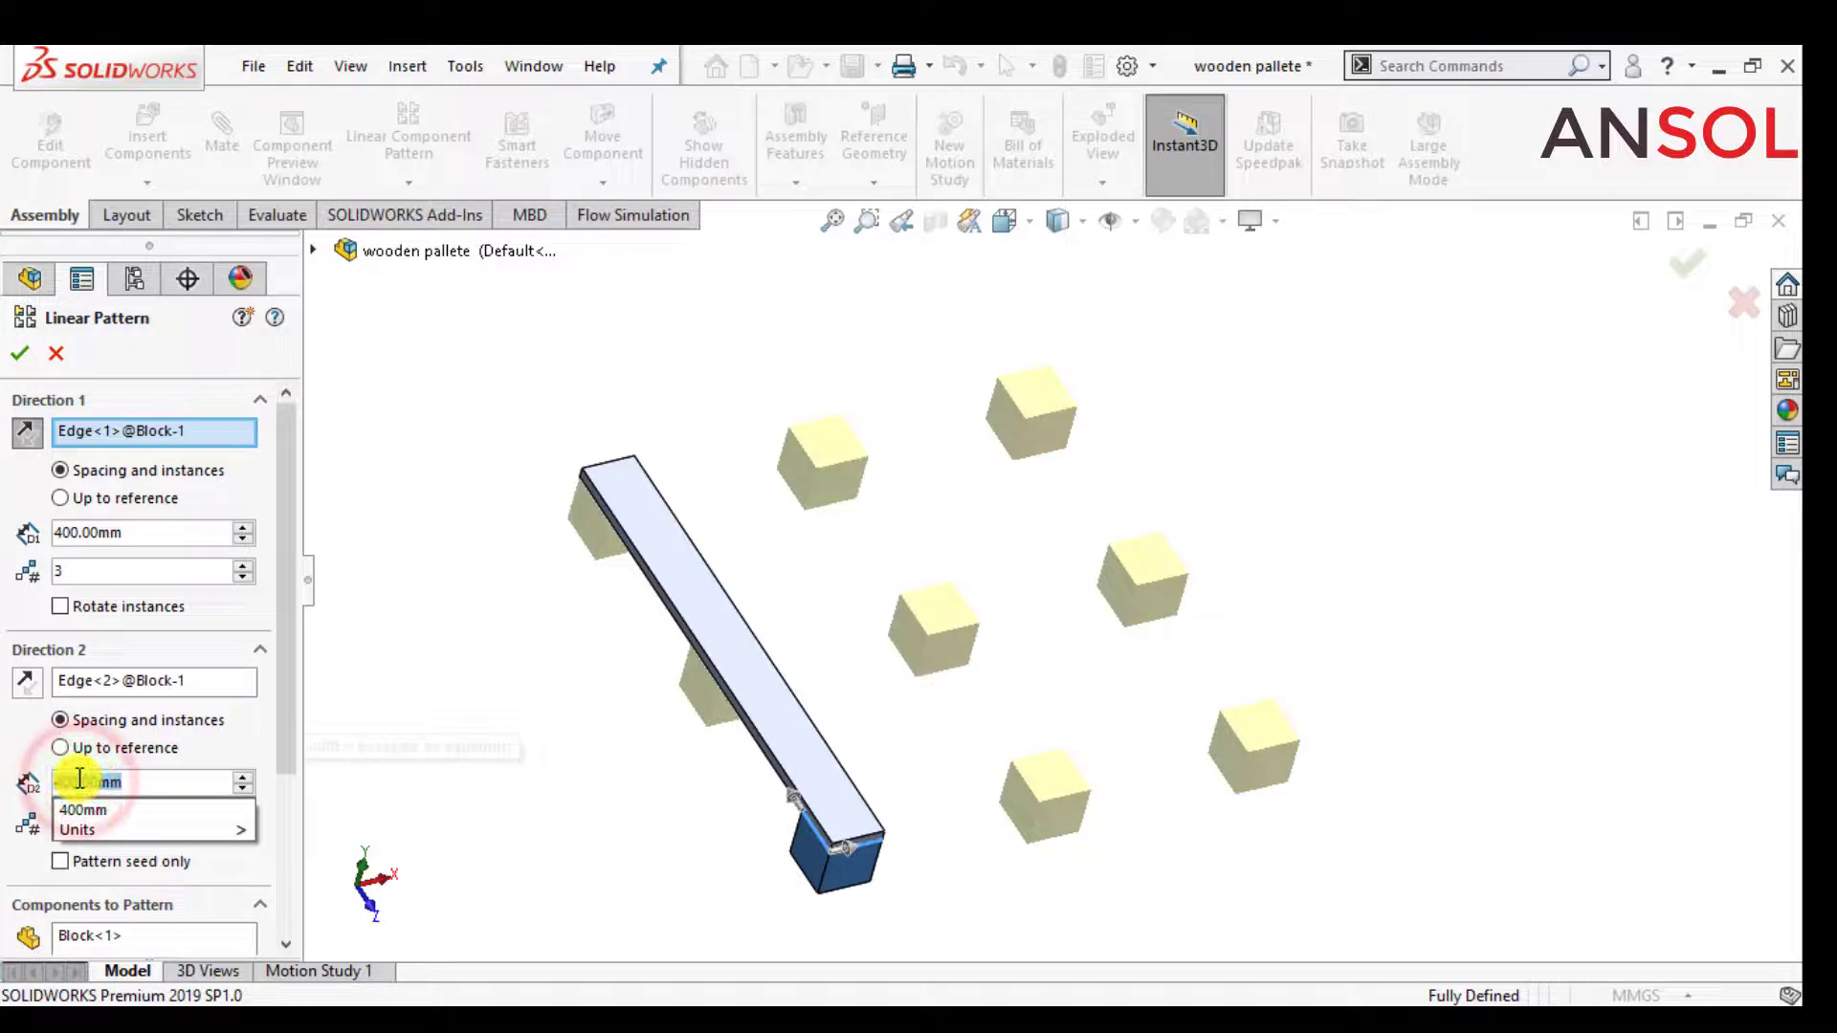
{"action": "type", "text": "450"}
{"action": "key", "text": "Return"}
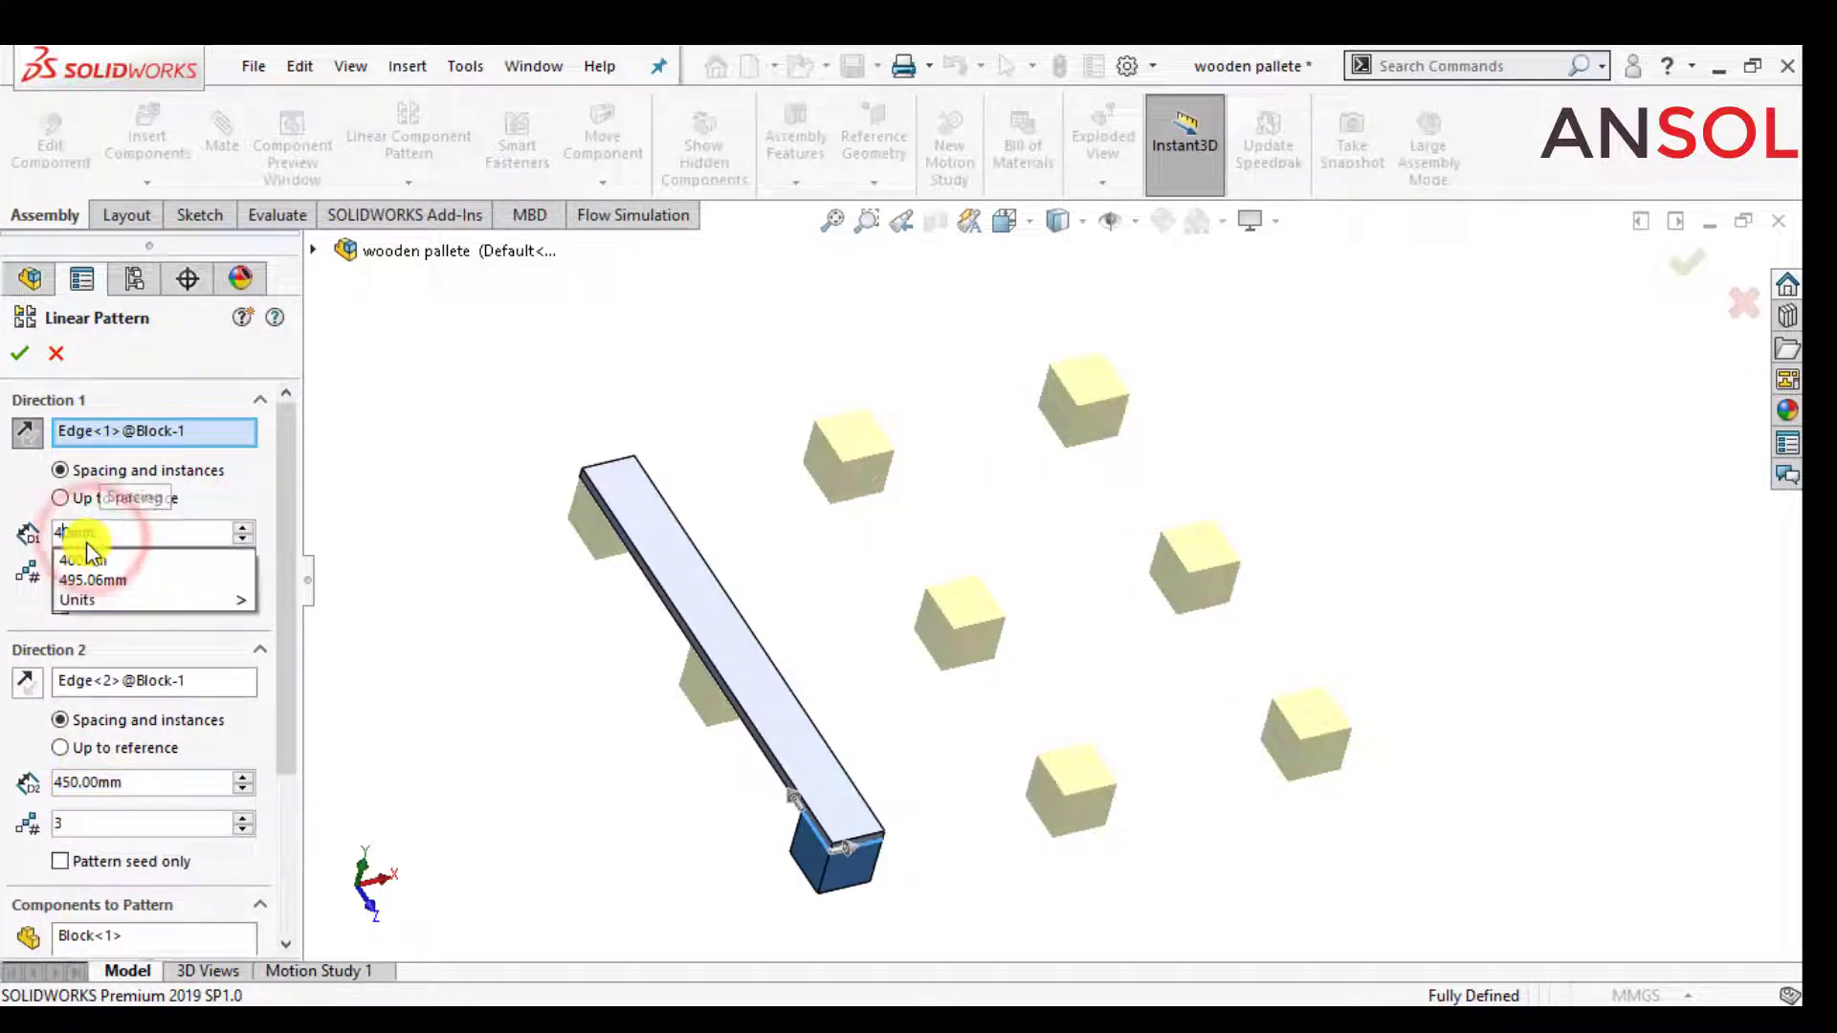
- Set the block pattern's Direction 1 spacing to 450 mm and apply the edited pattern
{"action": "type", "text": "450"}
{"action": "key", "text": "Return"}
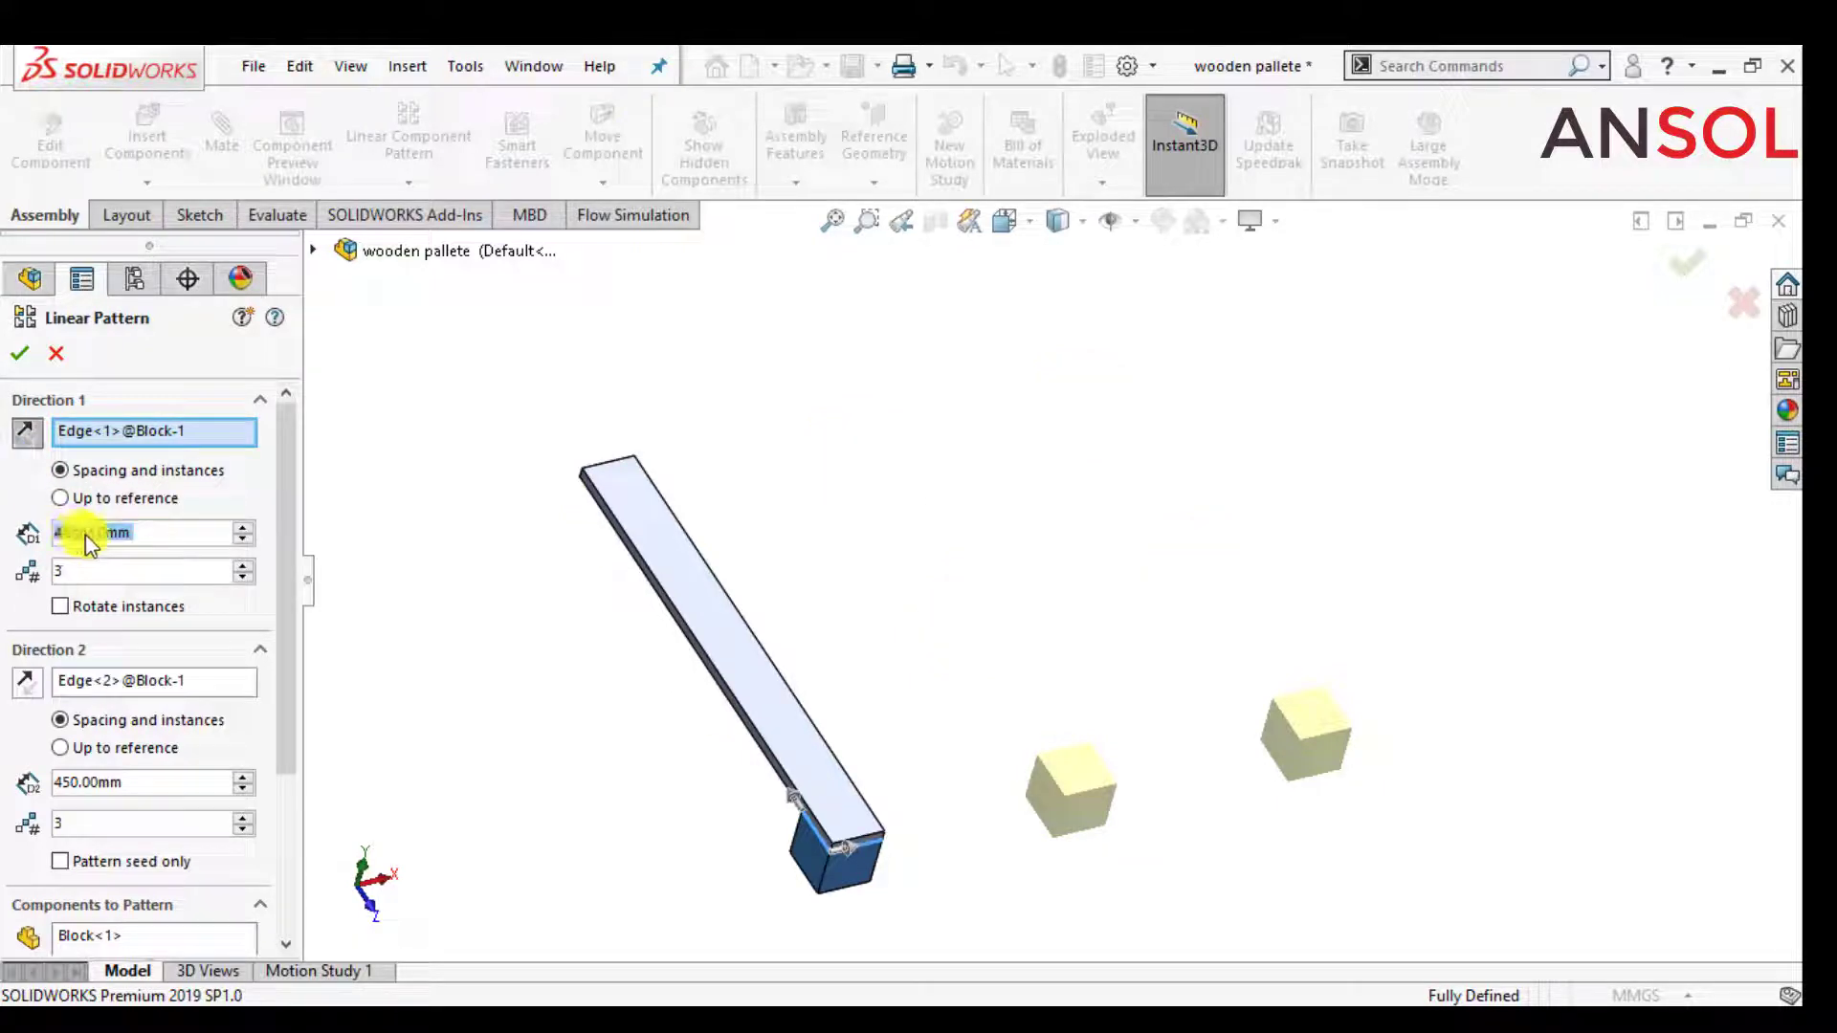
{"action": "type", "text": "450"}
{"action": "key", "text": "Return"}
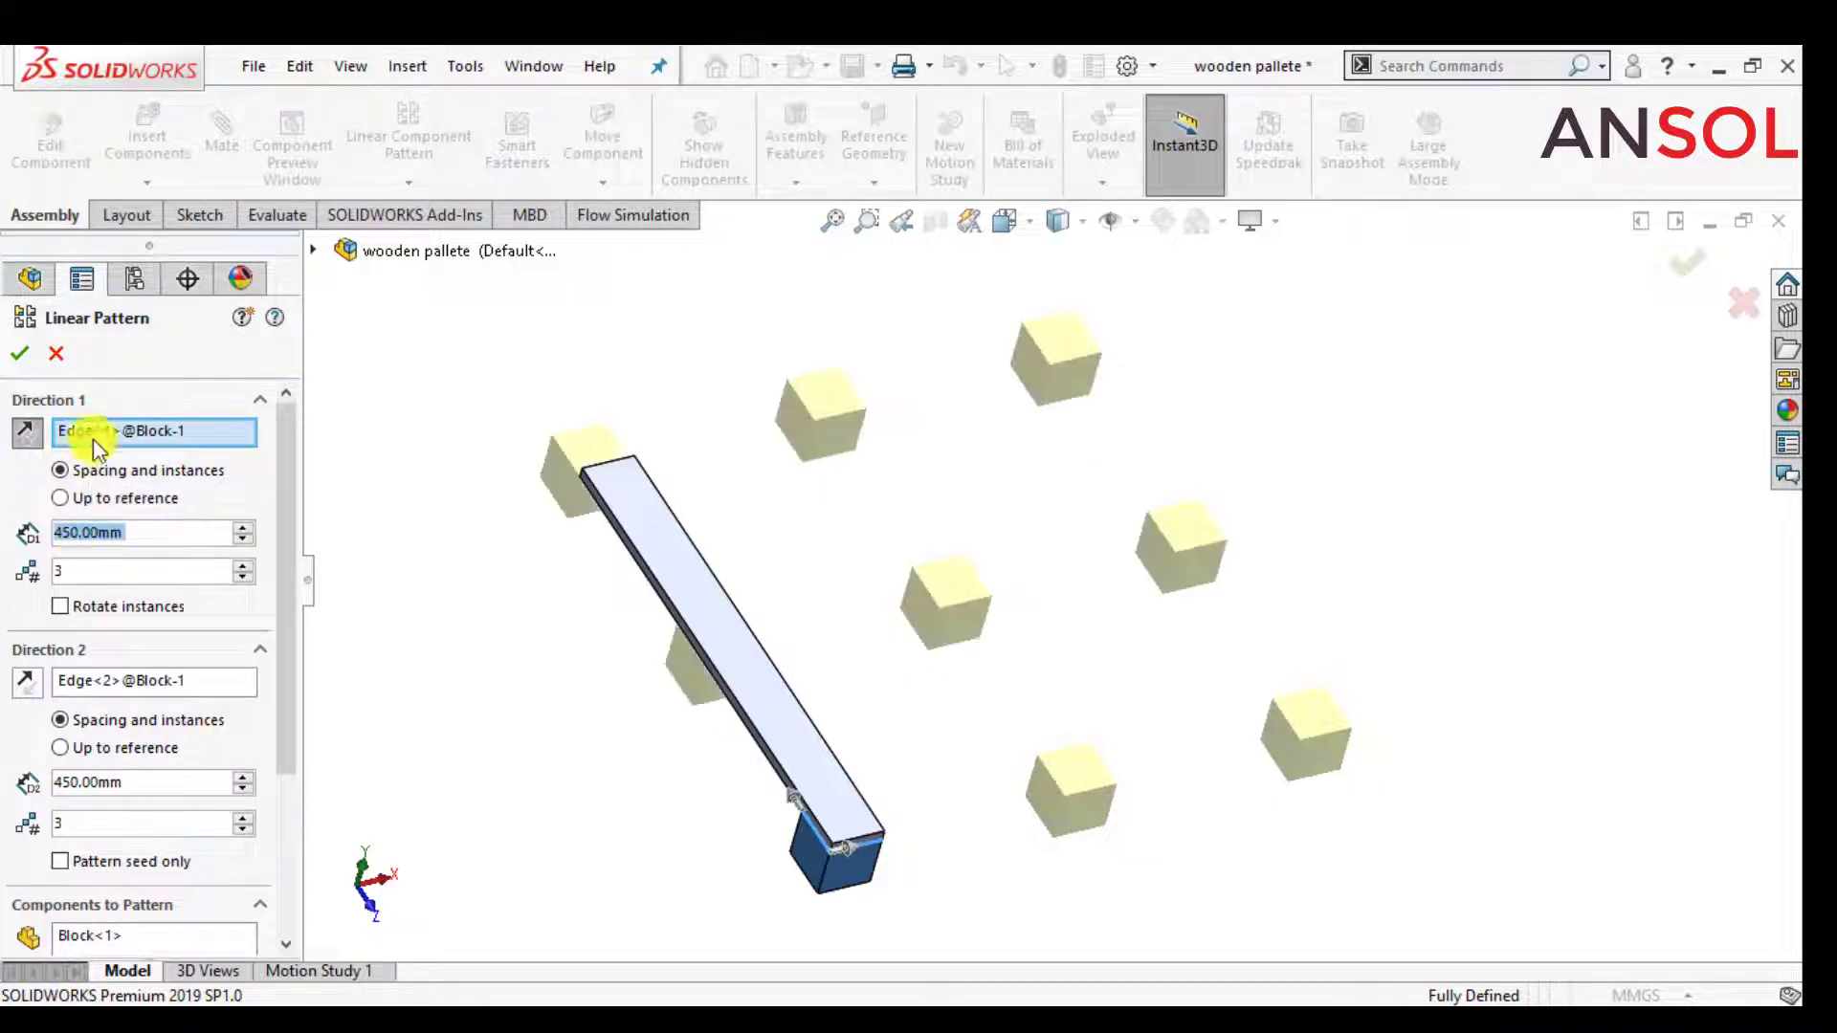
{"action": "left_click", "coordinate": [29, 356]}
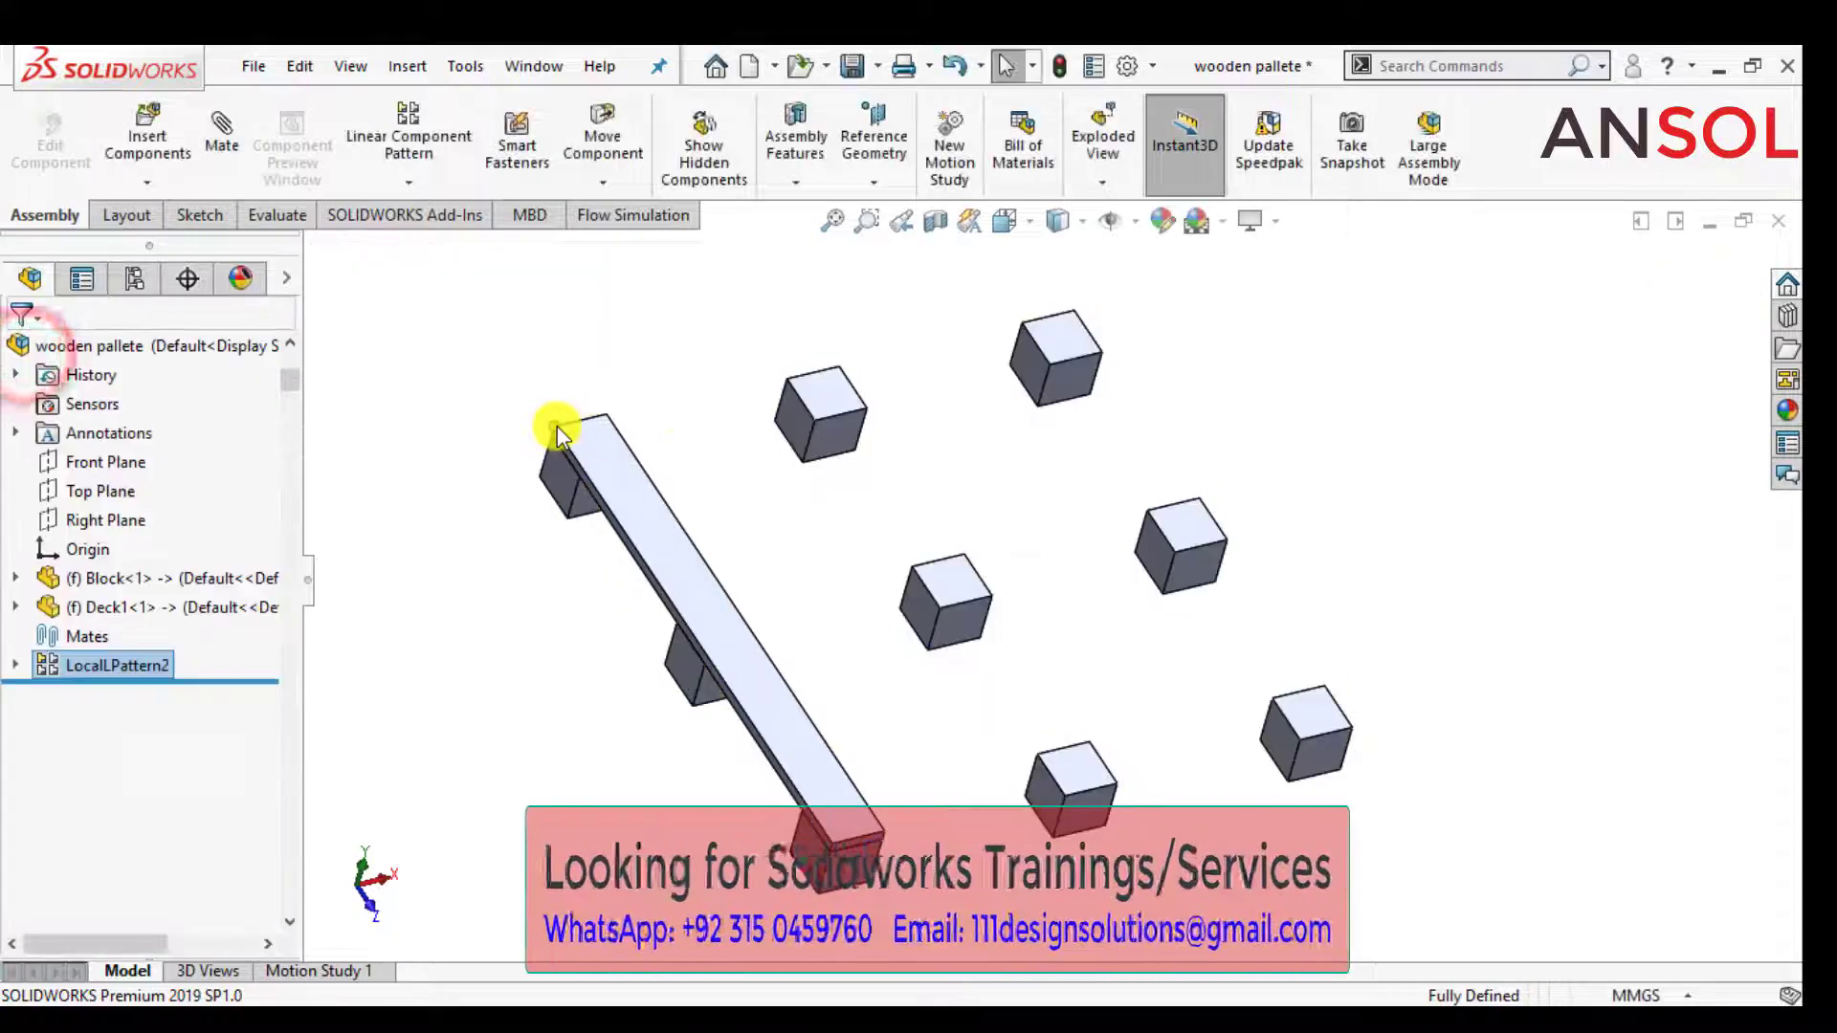
{"action": "left_click", "coordinate": [1411, 549]}
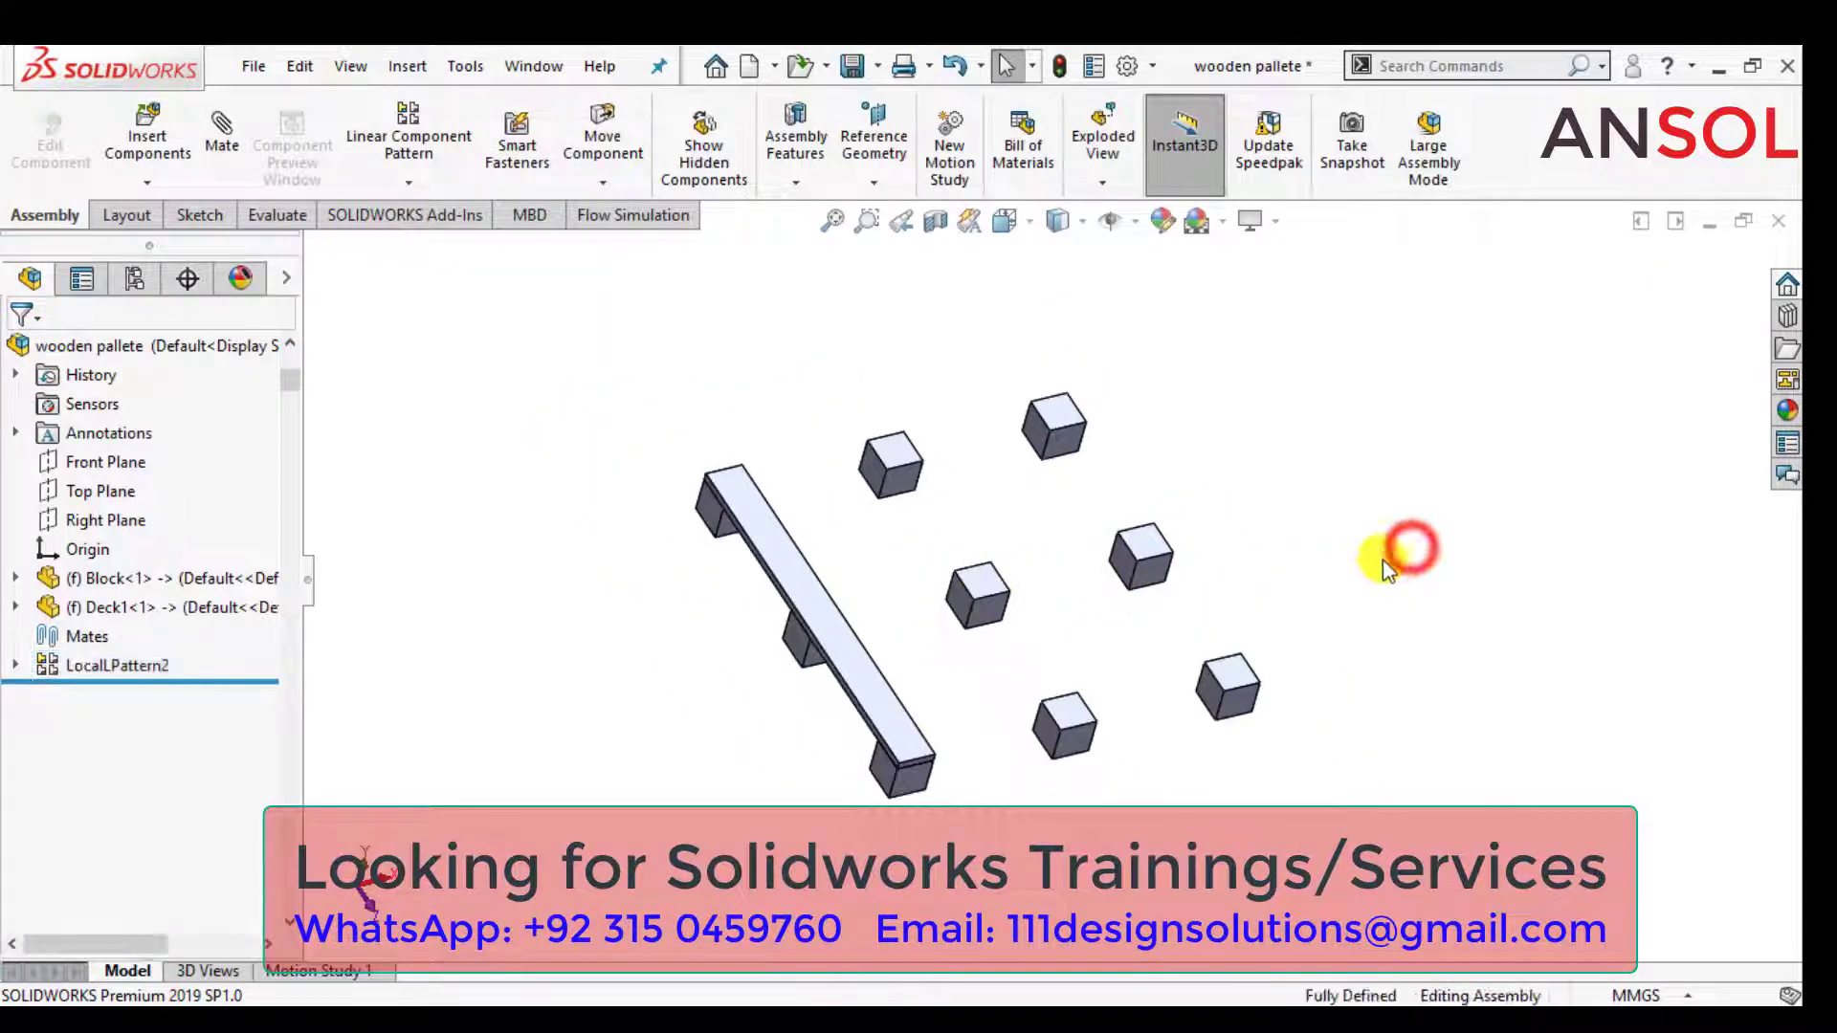
- Linearly pattern Deck1 along a block's top front edge with 3 instances at 450 mm spacing, covering all three block rows
{"action": "scroll", "coordinate": [1088, 617], "scroll_direction": "down", "scroll_amount": 2}
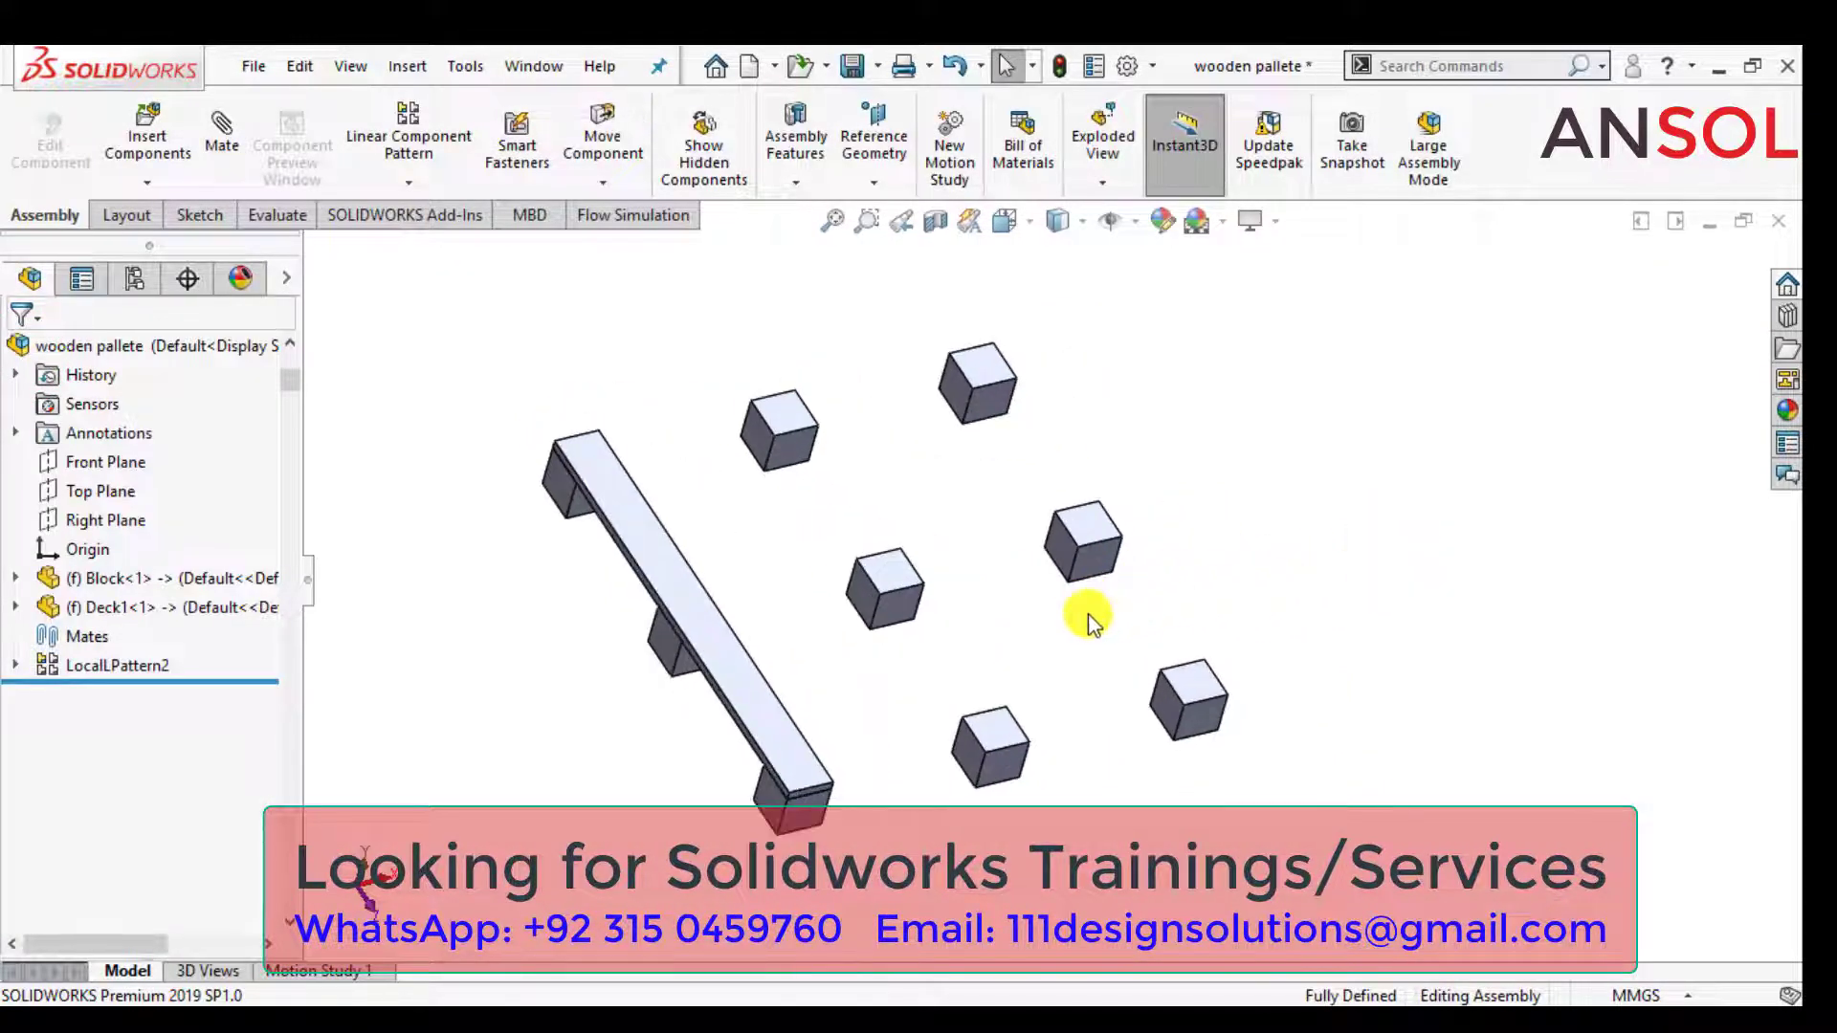
{"action": "left_click", "coordinate": [199, 613]}
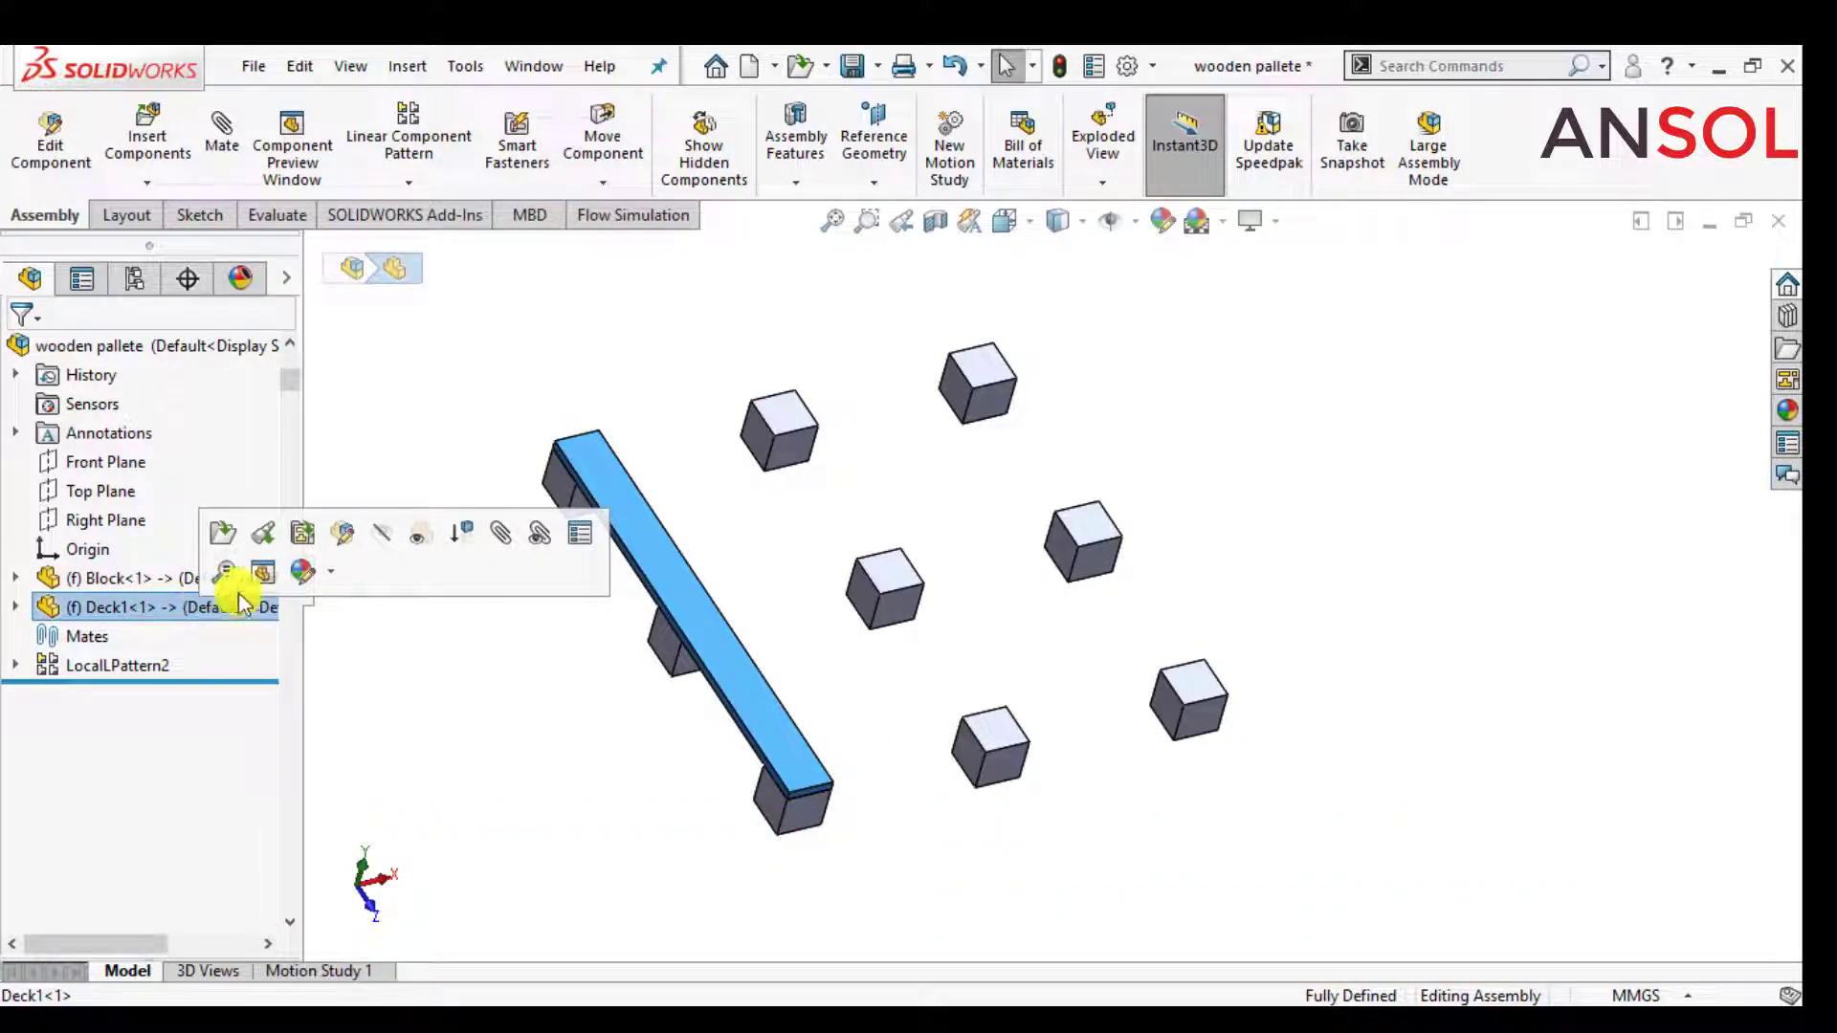
{"action": "left_click", "coordinate": [408, 123]}
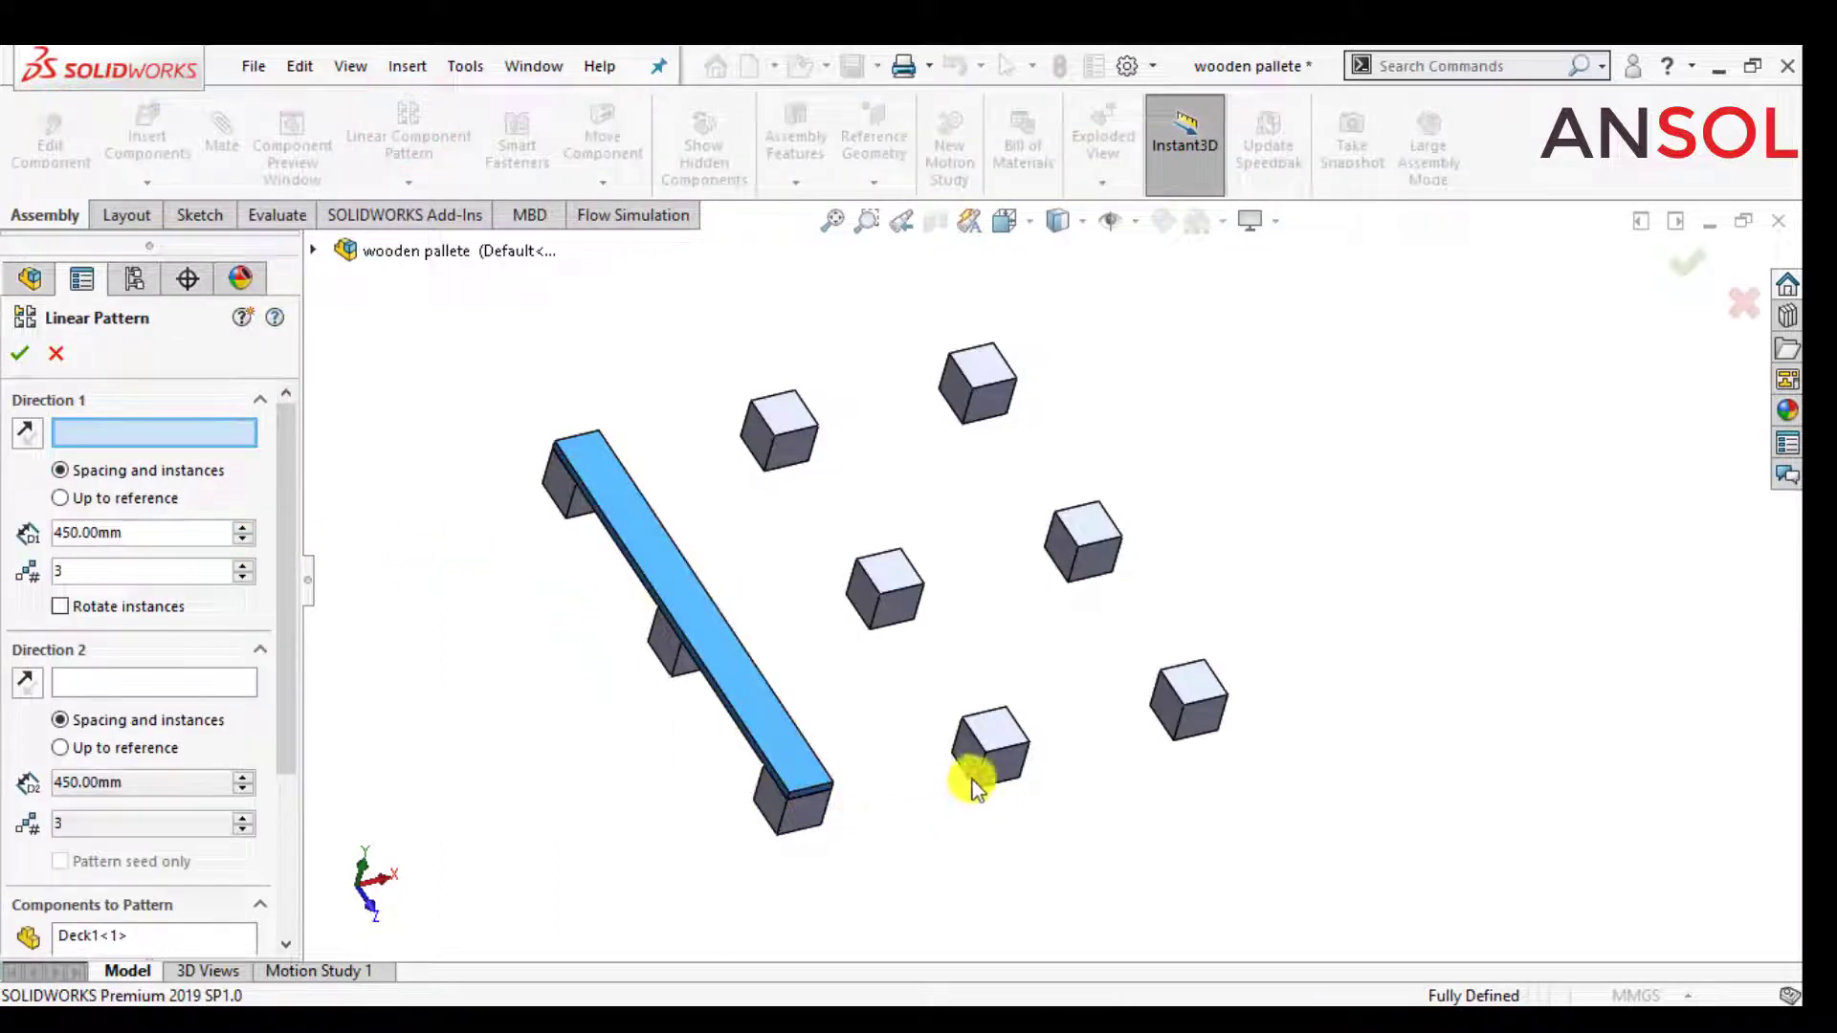
{"action": "left_click", "coordinate": [1014, 755]}
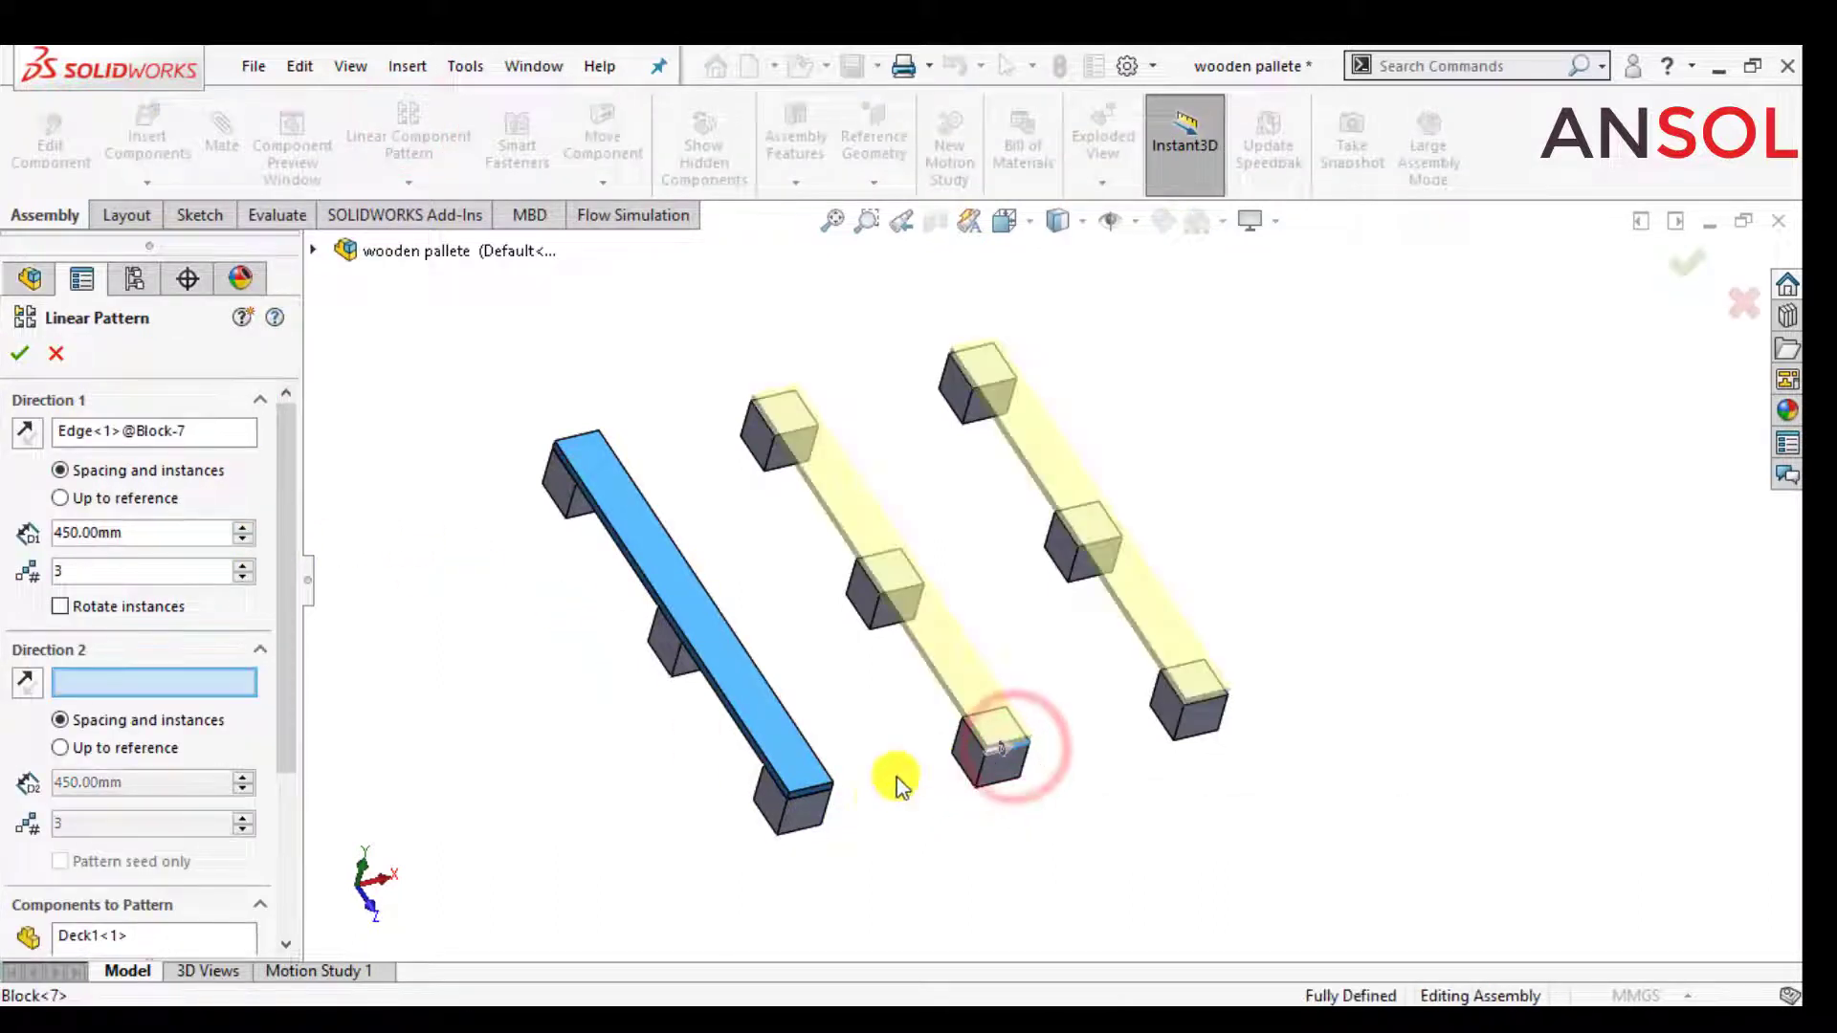
{"action": "mouse_move", "coordinate": [632, 811]}
{"action": "middle_mouse_down"}
{"action": "mouse_move", "coordinate": [594, 774]}
{"action": "mouse_move", "coordinate": [643, 790]}
{"action": "middle_mouse_up"}
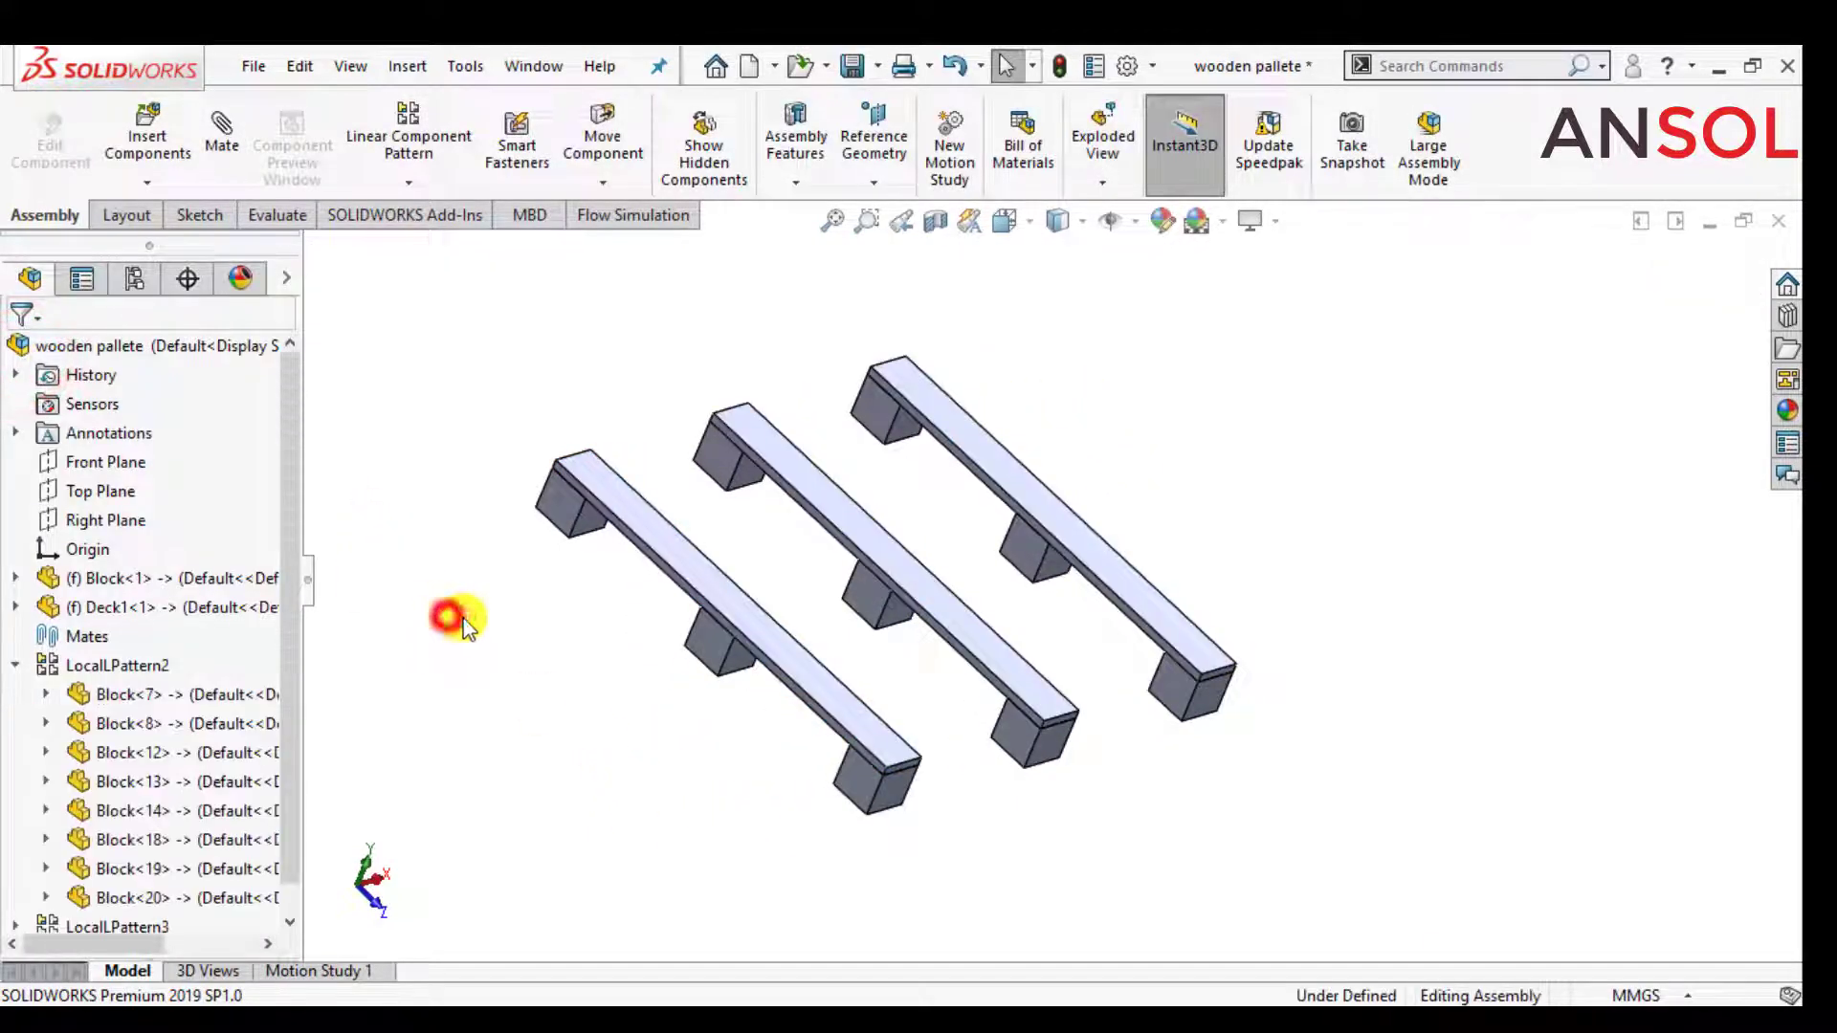
- Place a loose copy of Deck1 in the assembly beside the first row of blocks
{"action": "middle_click_drag", "start_coordinate": [452, 615], "coordinate": [806, 666]}
{"action": "scroll", "coordinate": [880, 716], "scroll_direction": "down", "scroll_amount": 3}
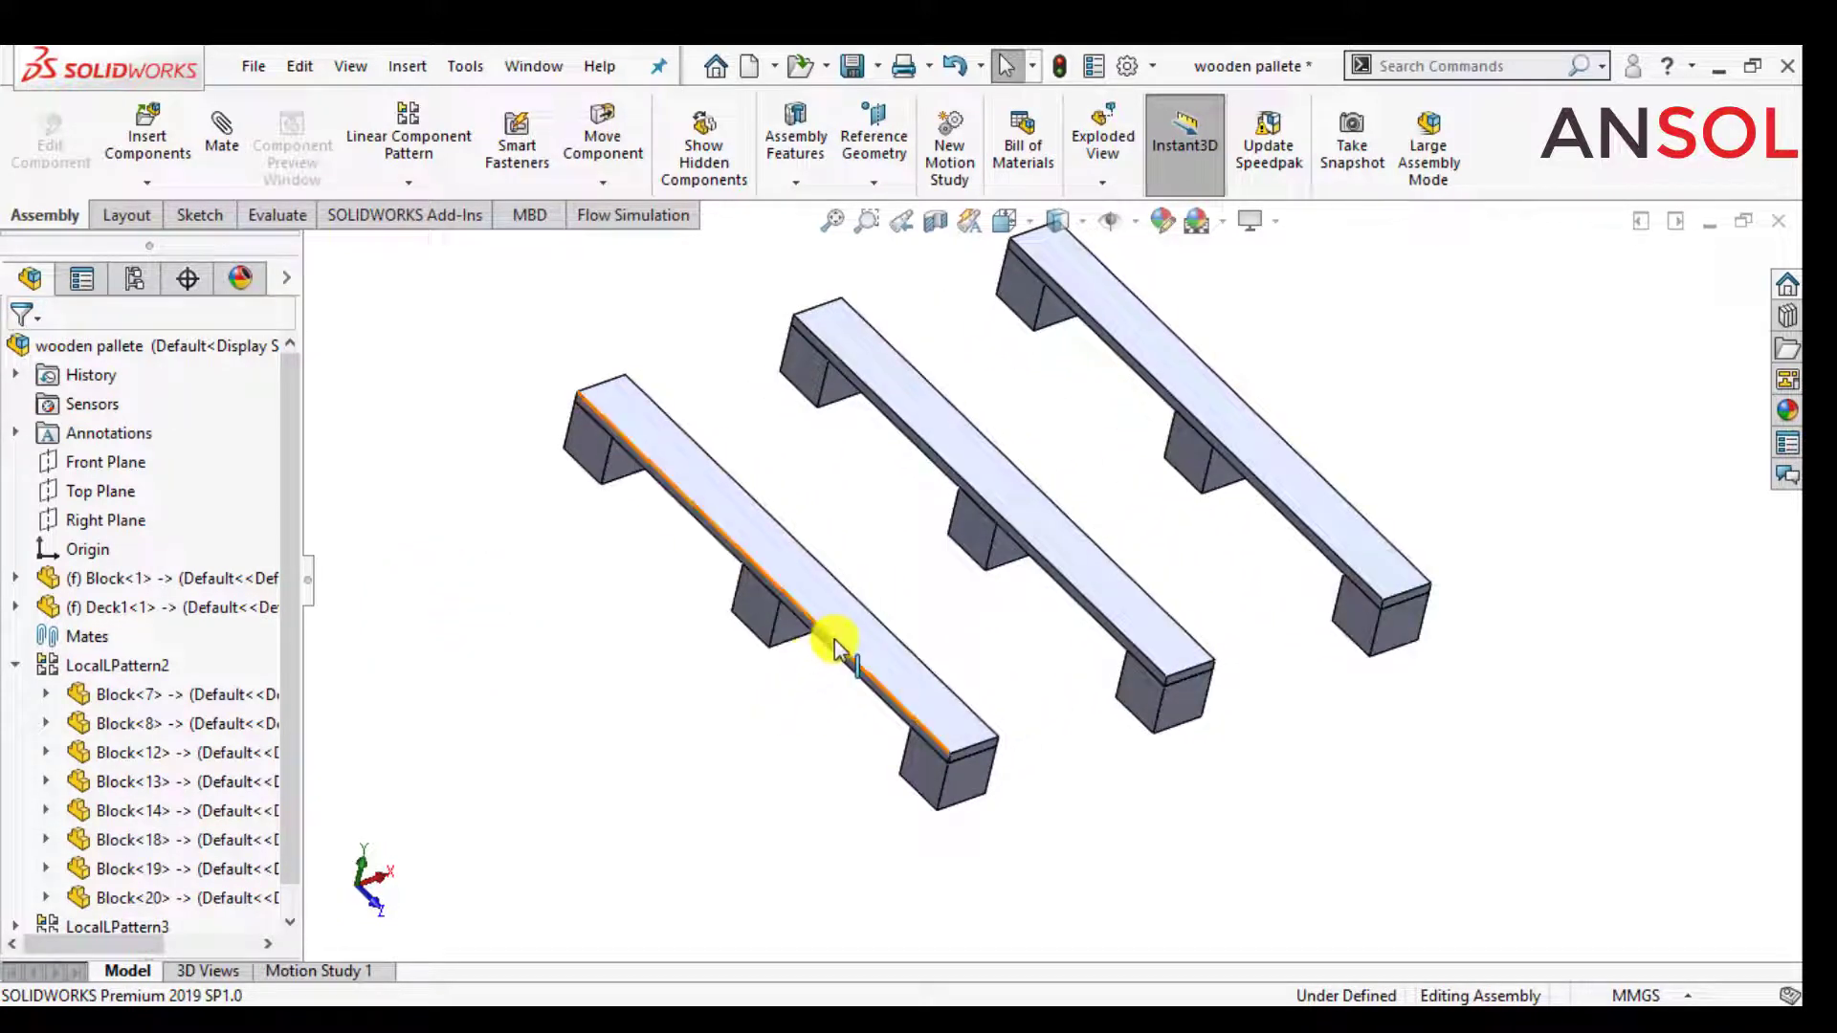
{"action": "left_click_drag", "start_coordinate": [853, 629], "coordinate": [554, 714], "text": "ctrl"}
{"action": "left_click", "coordinate": [793, 771]}
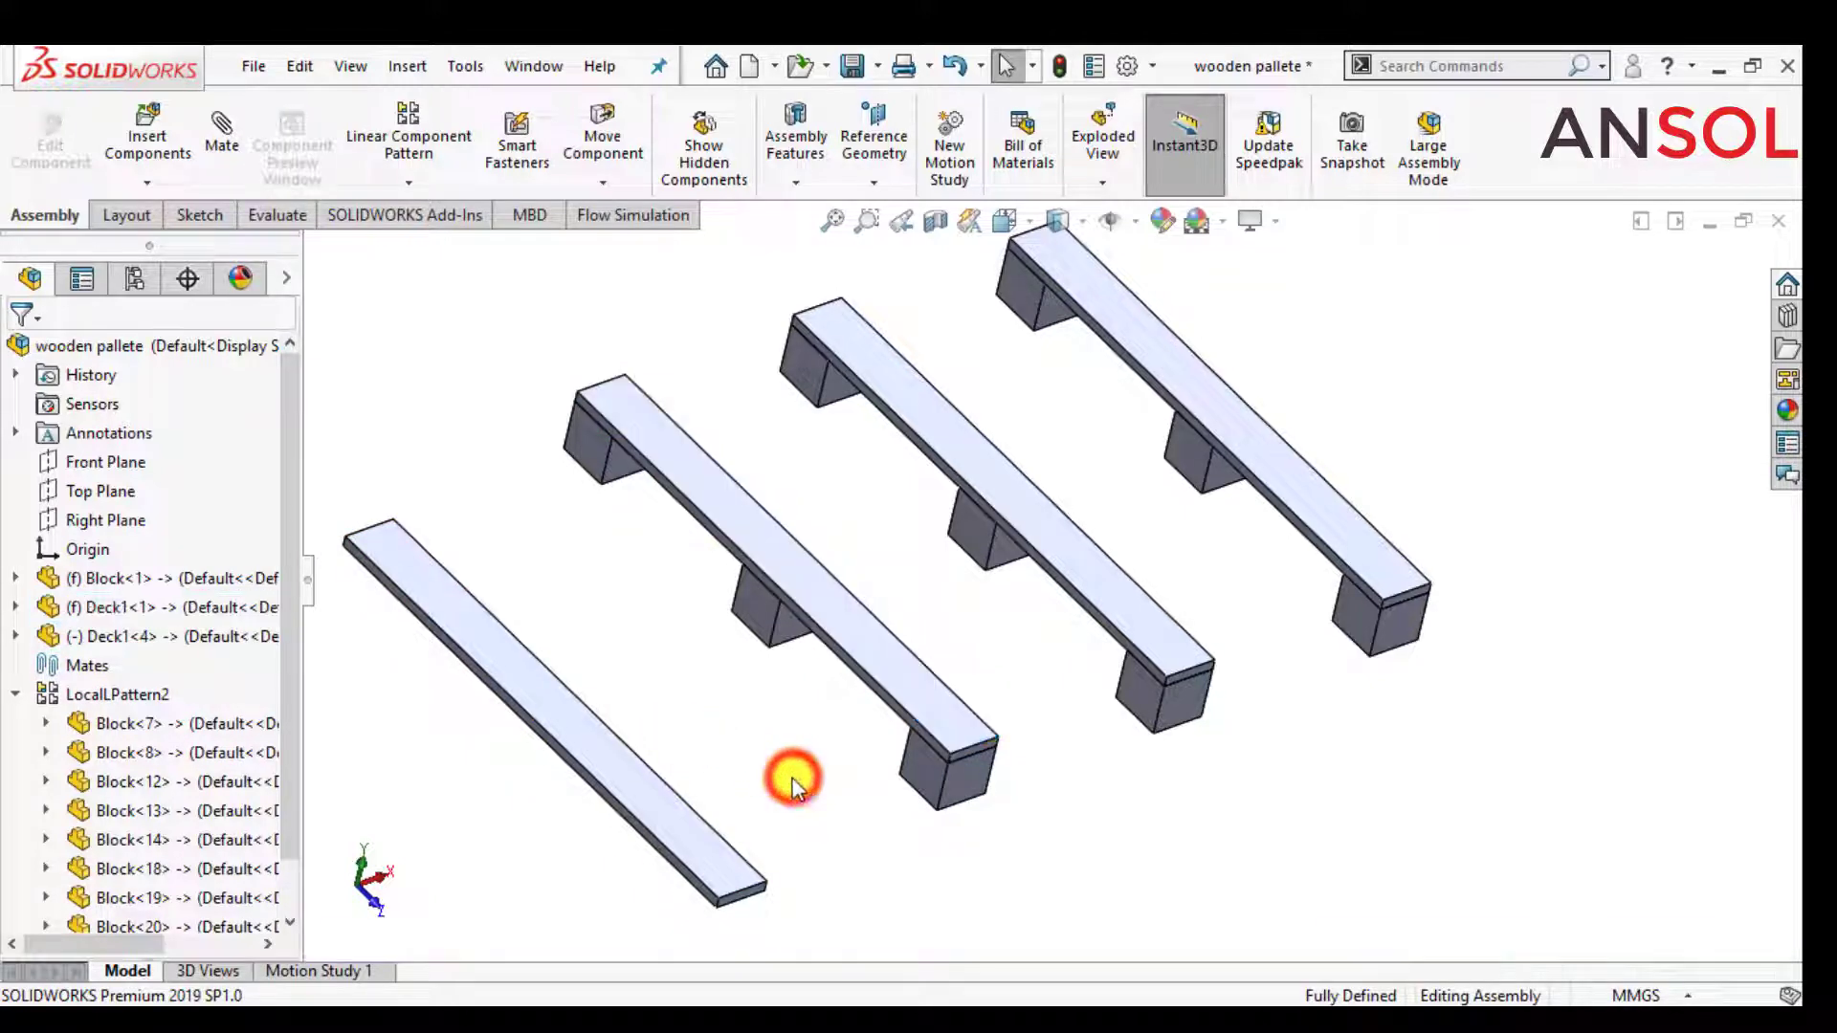
{"action": "scroll", "coordinate": [792, 751], "scroll_direction": "up", "scroll_amount": 5}
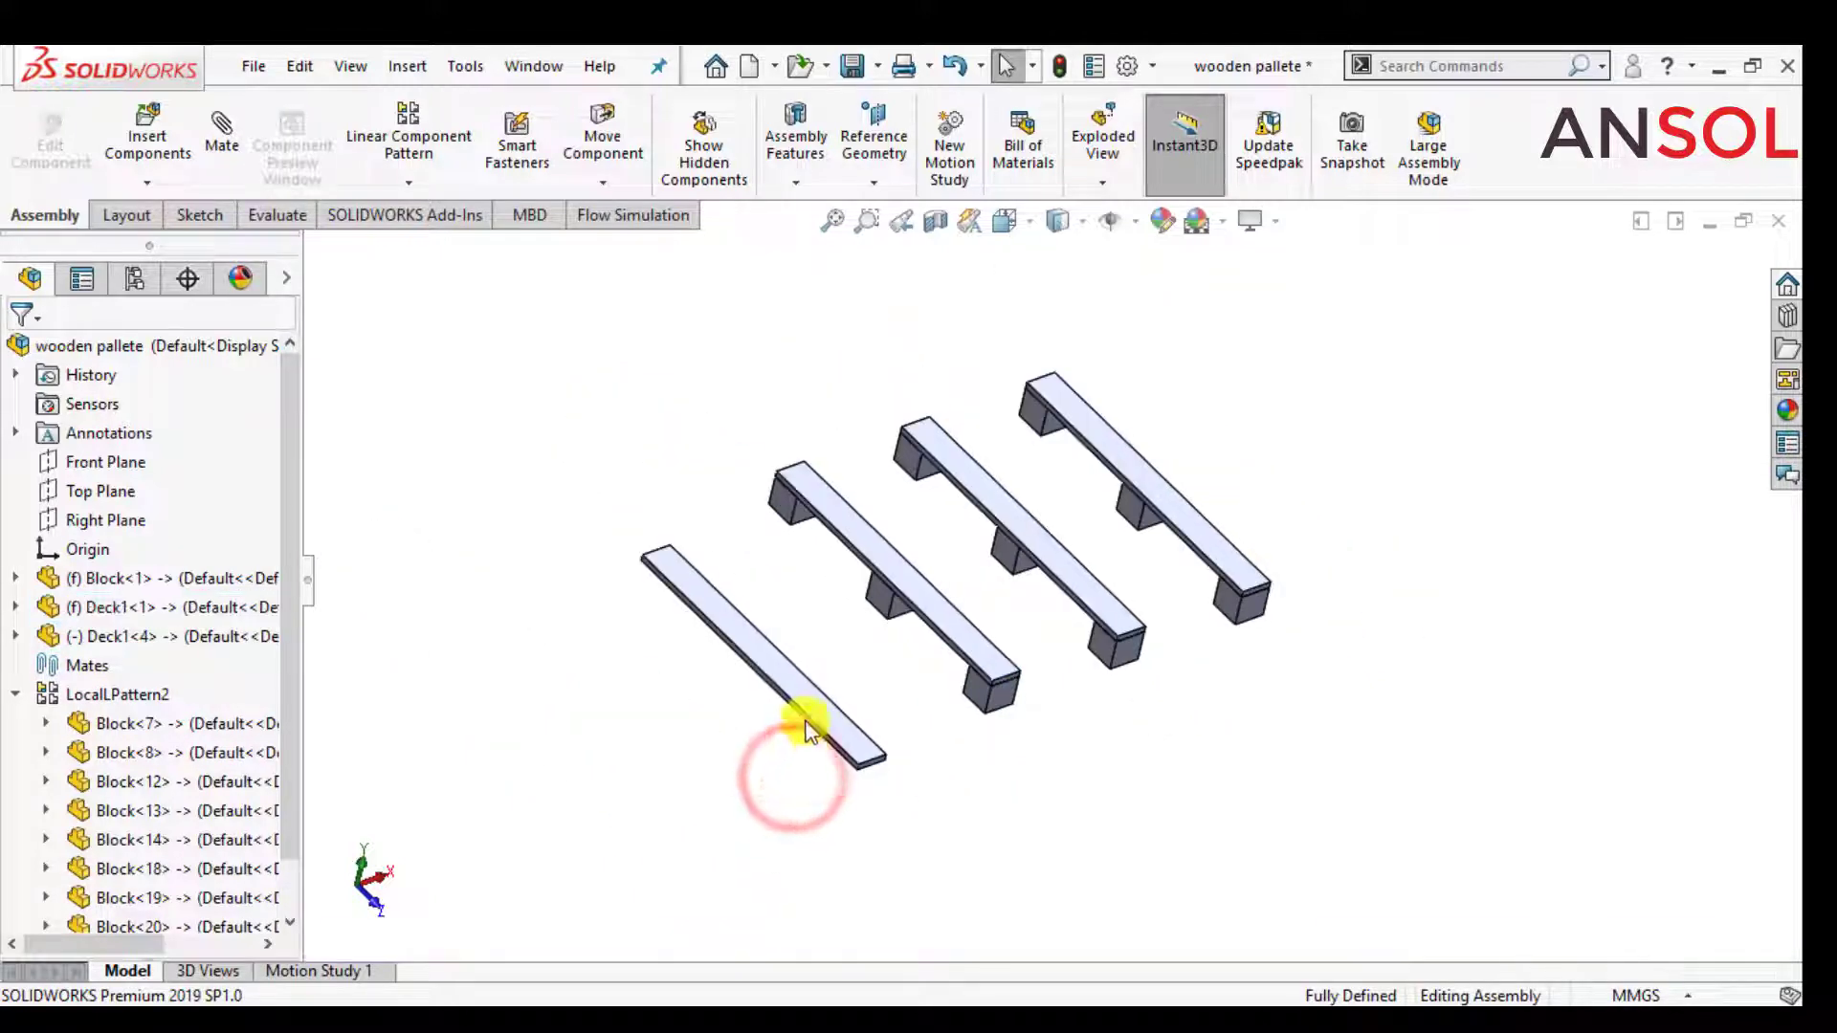
- Mate the top face of the loose Deck1 copy coincident with the bottom face of the original block
{"action": "left_click", "coordinate": [227, 139]}
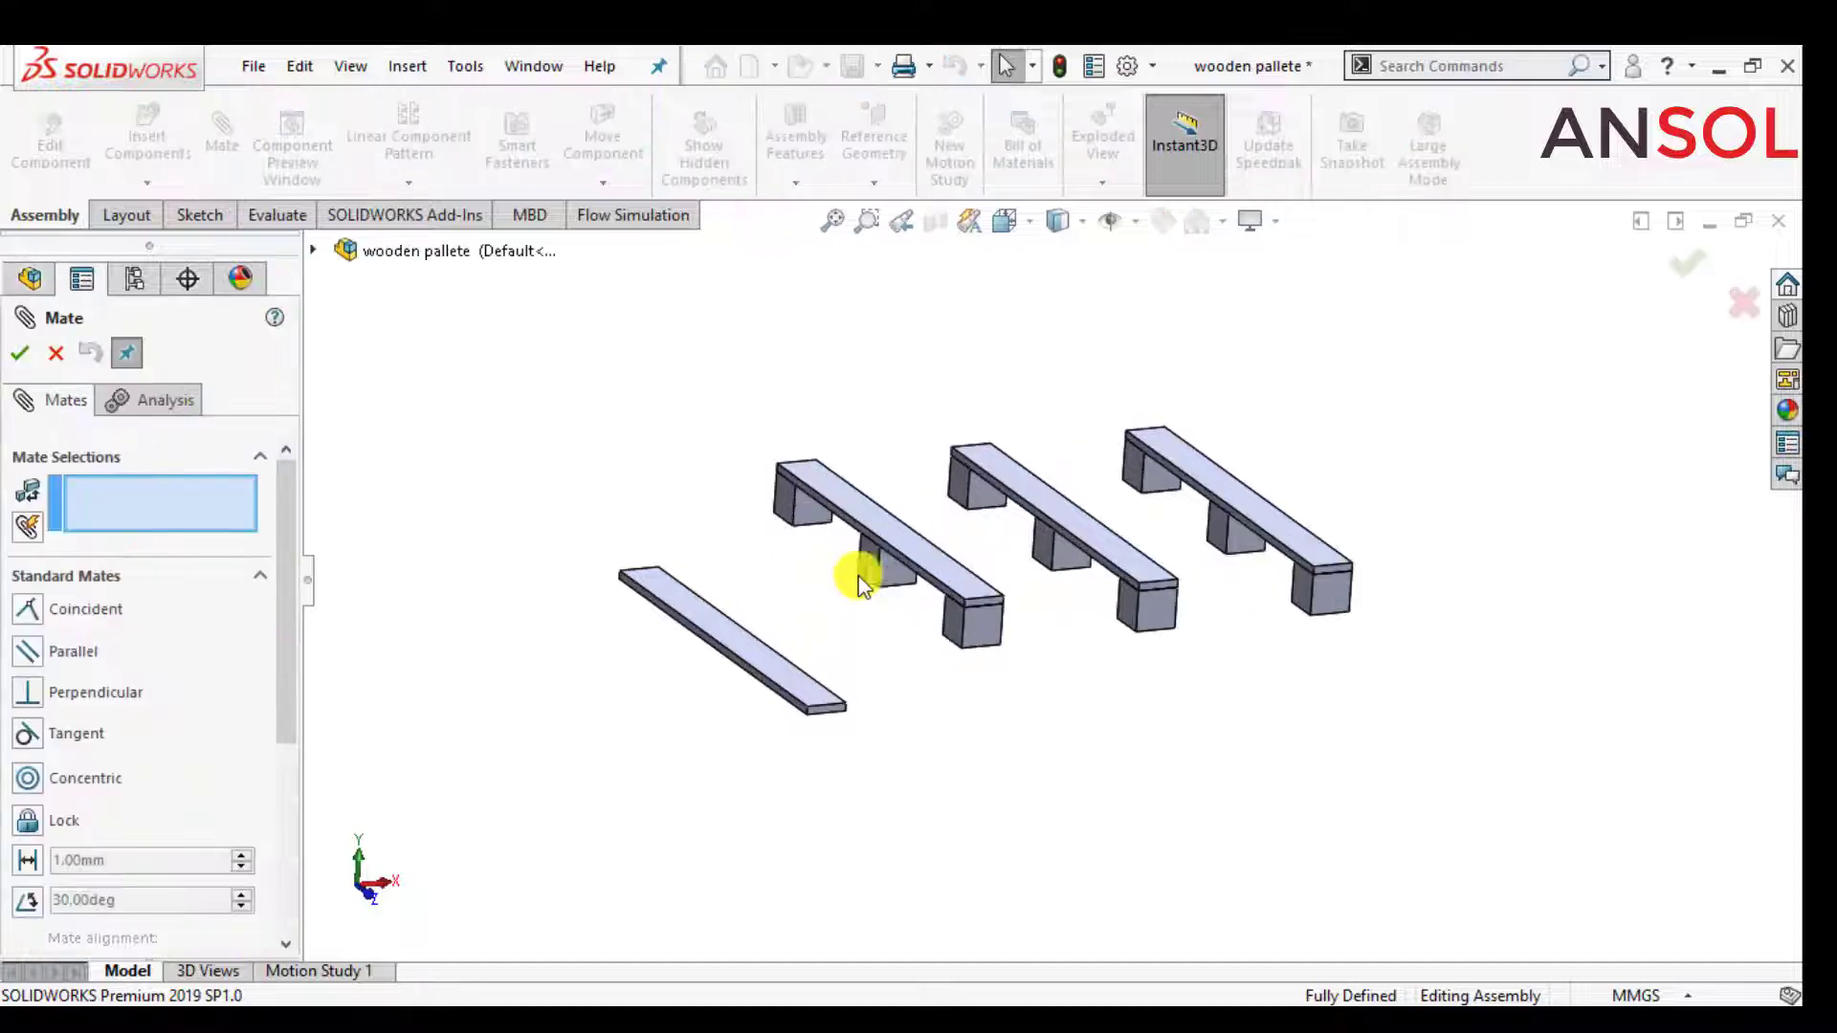
{"action": "scroll", "coordinate": [823, 593], "scroll_direction": "down", "scroll_amount": 3}
{"action": "left_click", "coordinate": [770, 750]}
{"action": "scroll", "coordinate": [985, 751], "scroll_direction": "up", "scroll_amount": 3}
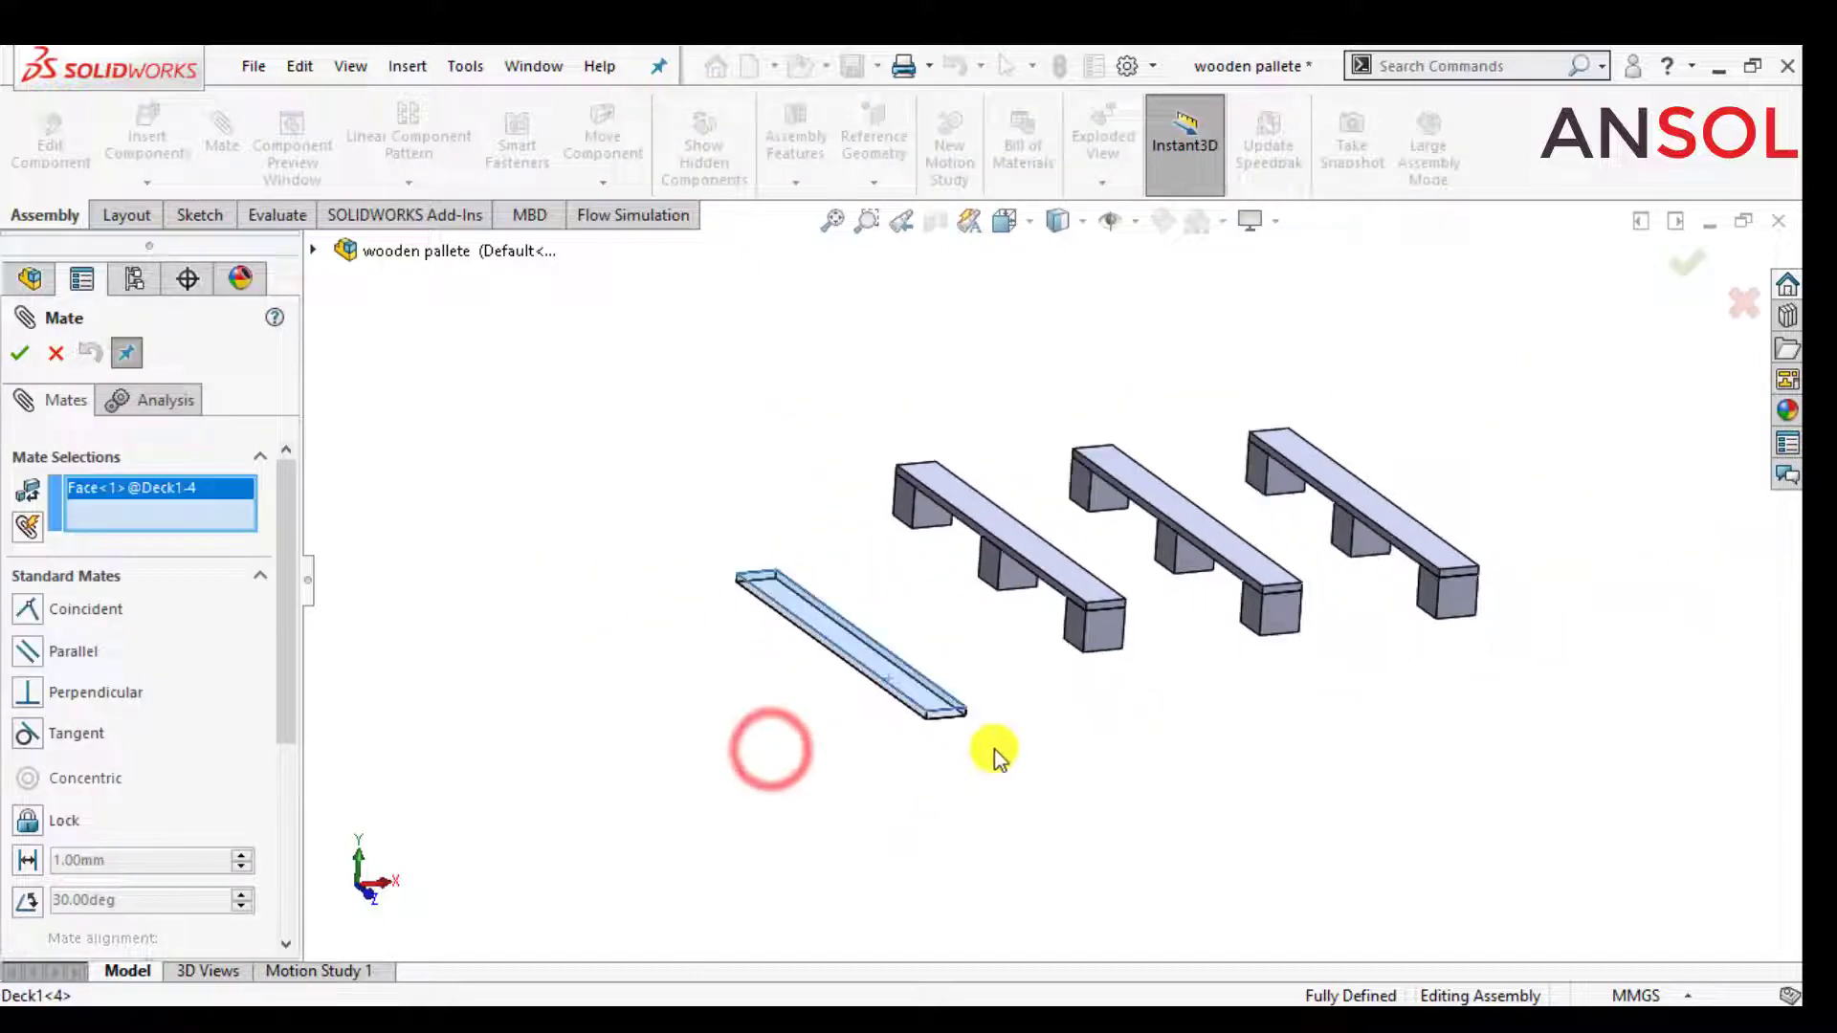
{"action": "middle_click_drag", "start_coordinate": [993, 752], "coordinate": [1020, 455]}
{"action": "scroll", "coordinate": [1021, 458], "scroll_direction": "down", "scroll_amount": 4}
{"action": "scroll", "coordinate": [1169, 492], "scroll_direction": "down", "scroll_amount": 1}
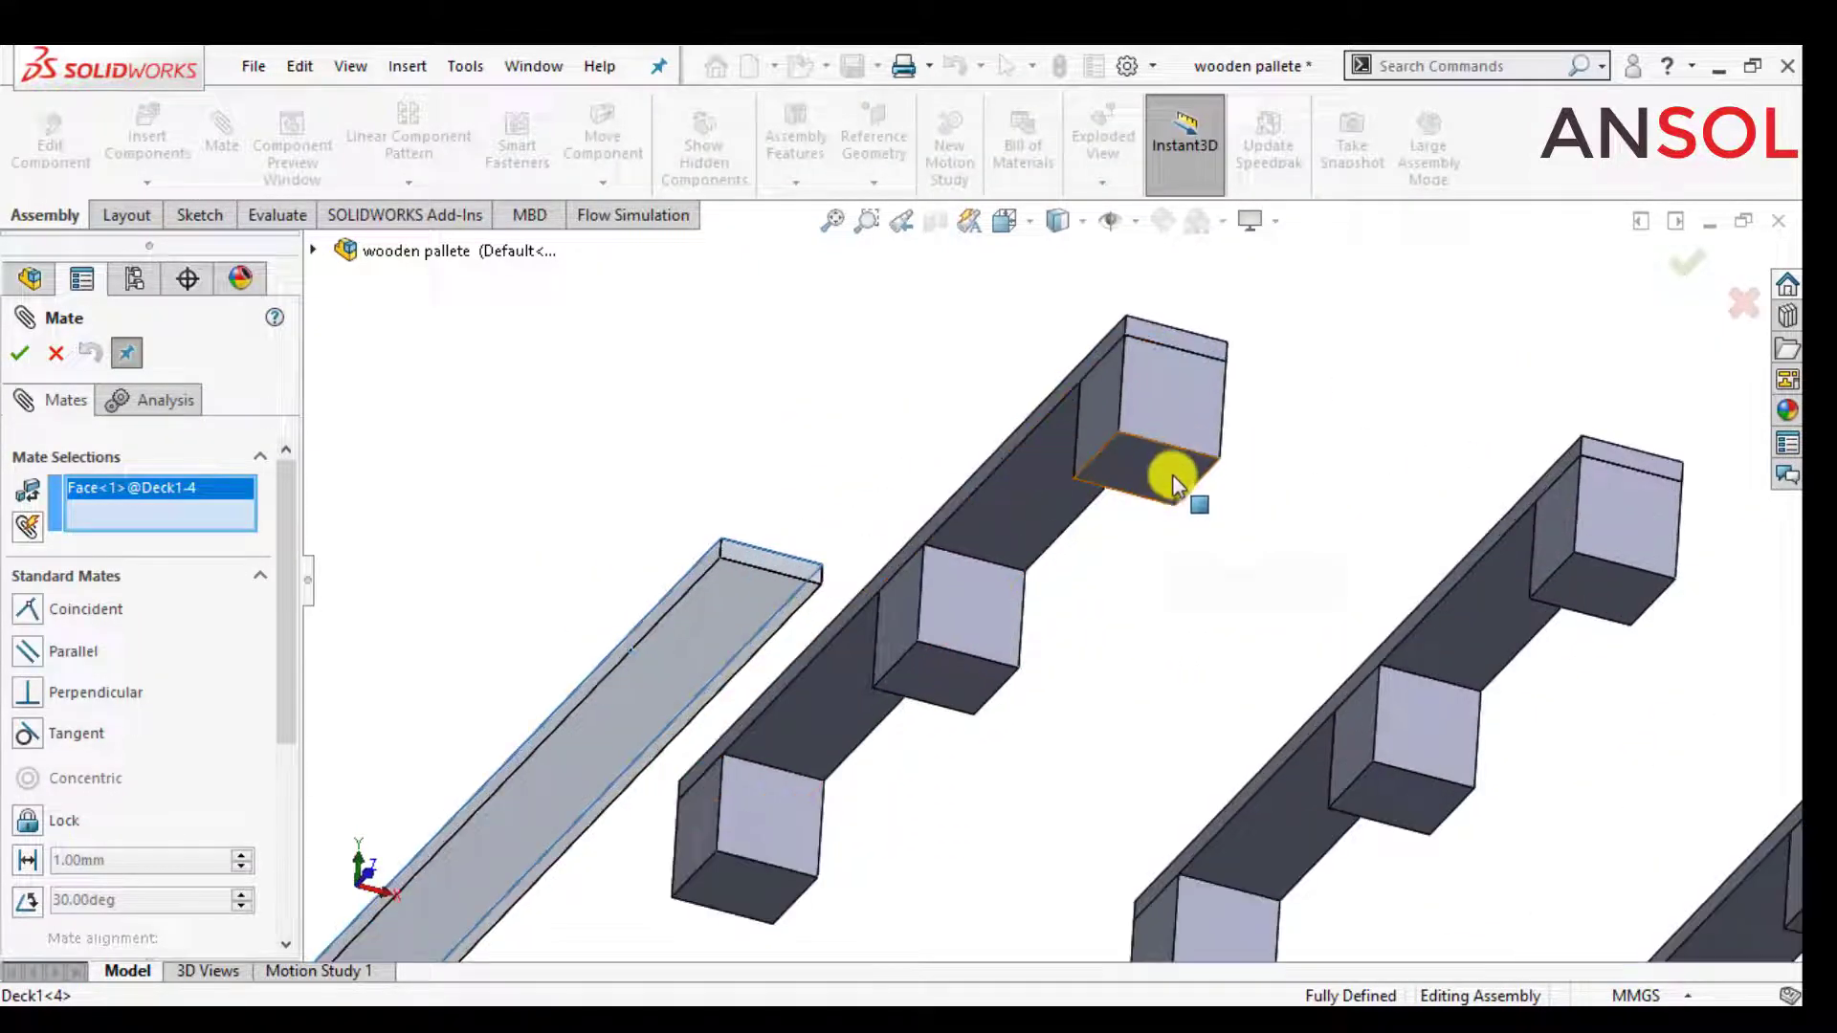
{"action": "left_click", "coordinate": [1152, 487]}
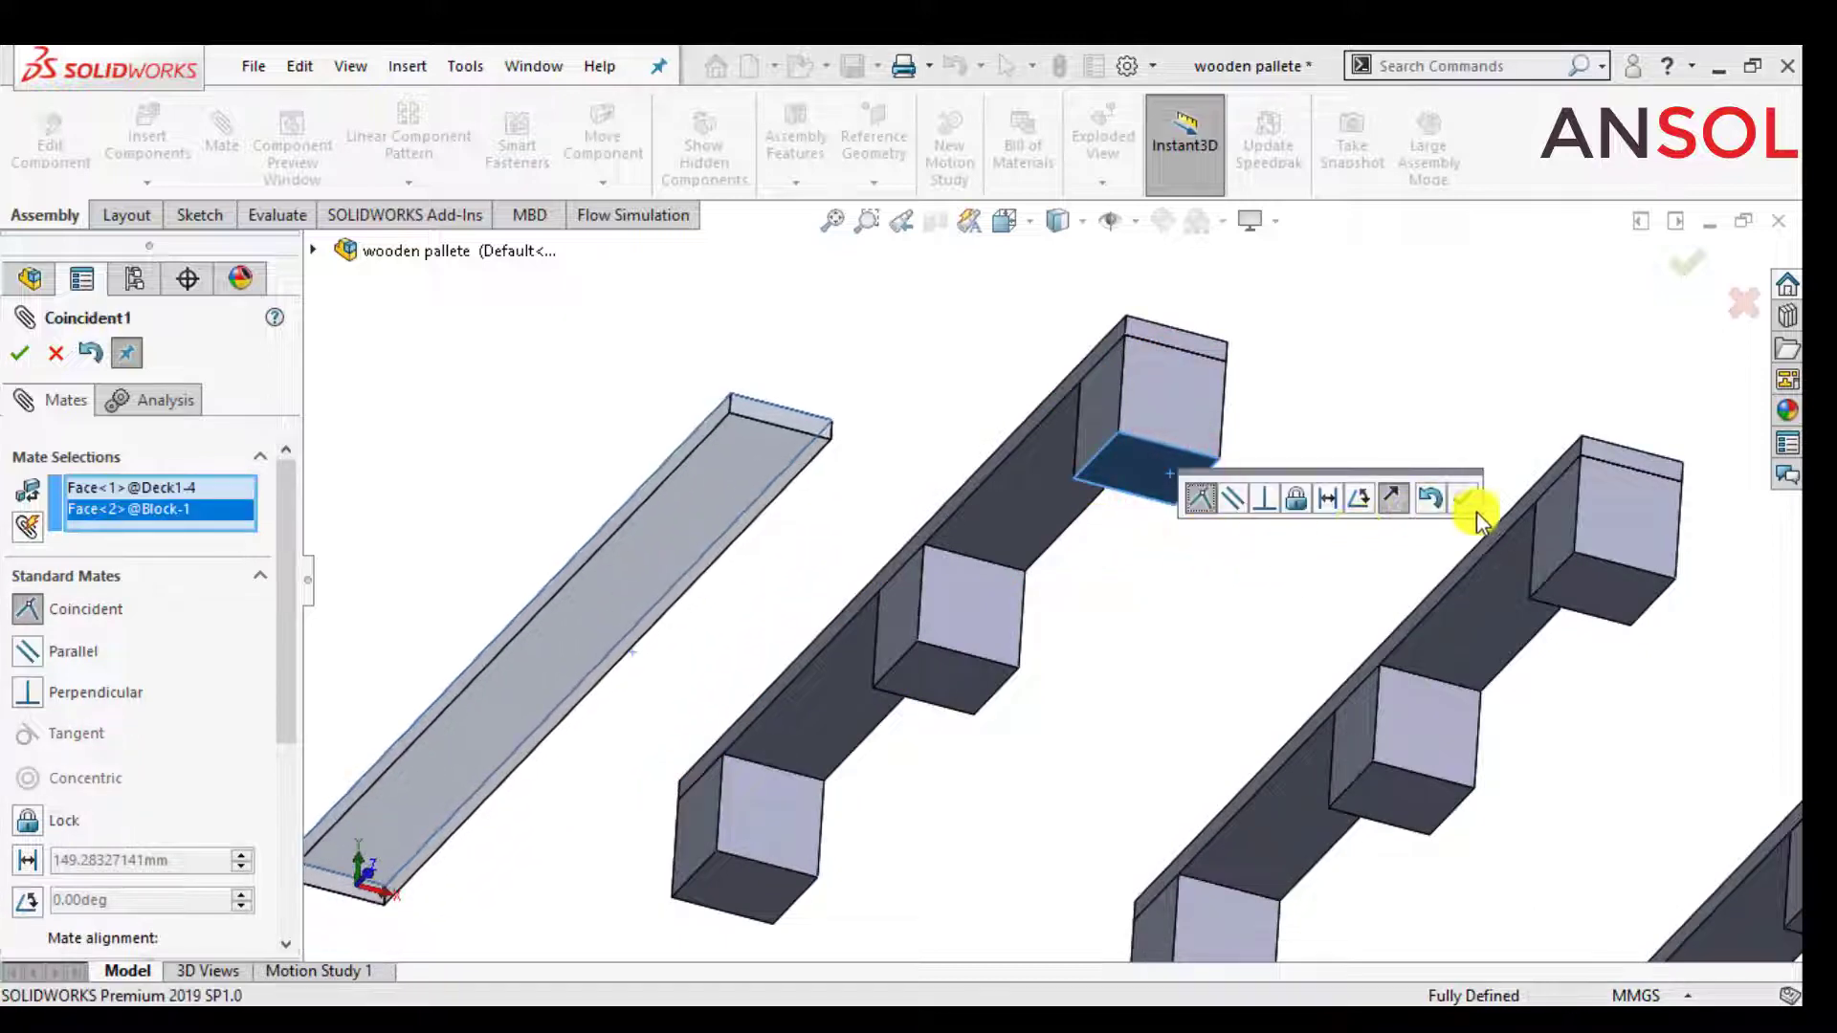
{"action": "left_click", "coordinate": [1467, 498]}
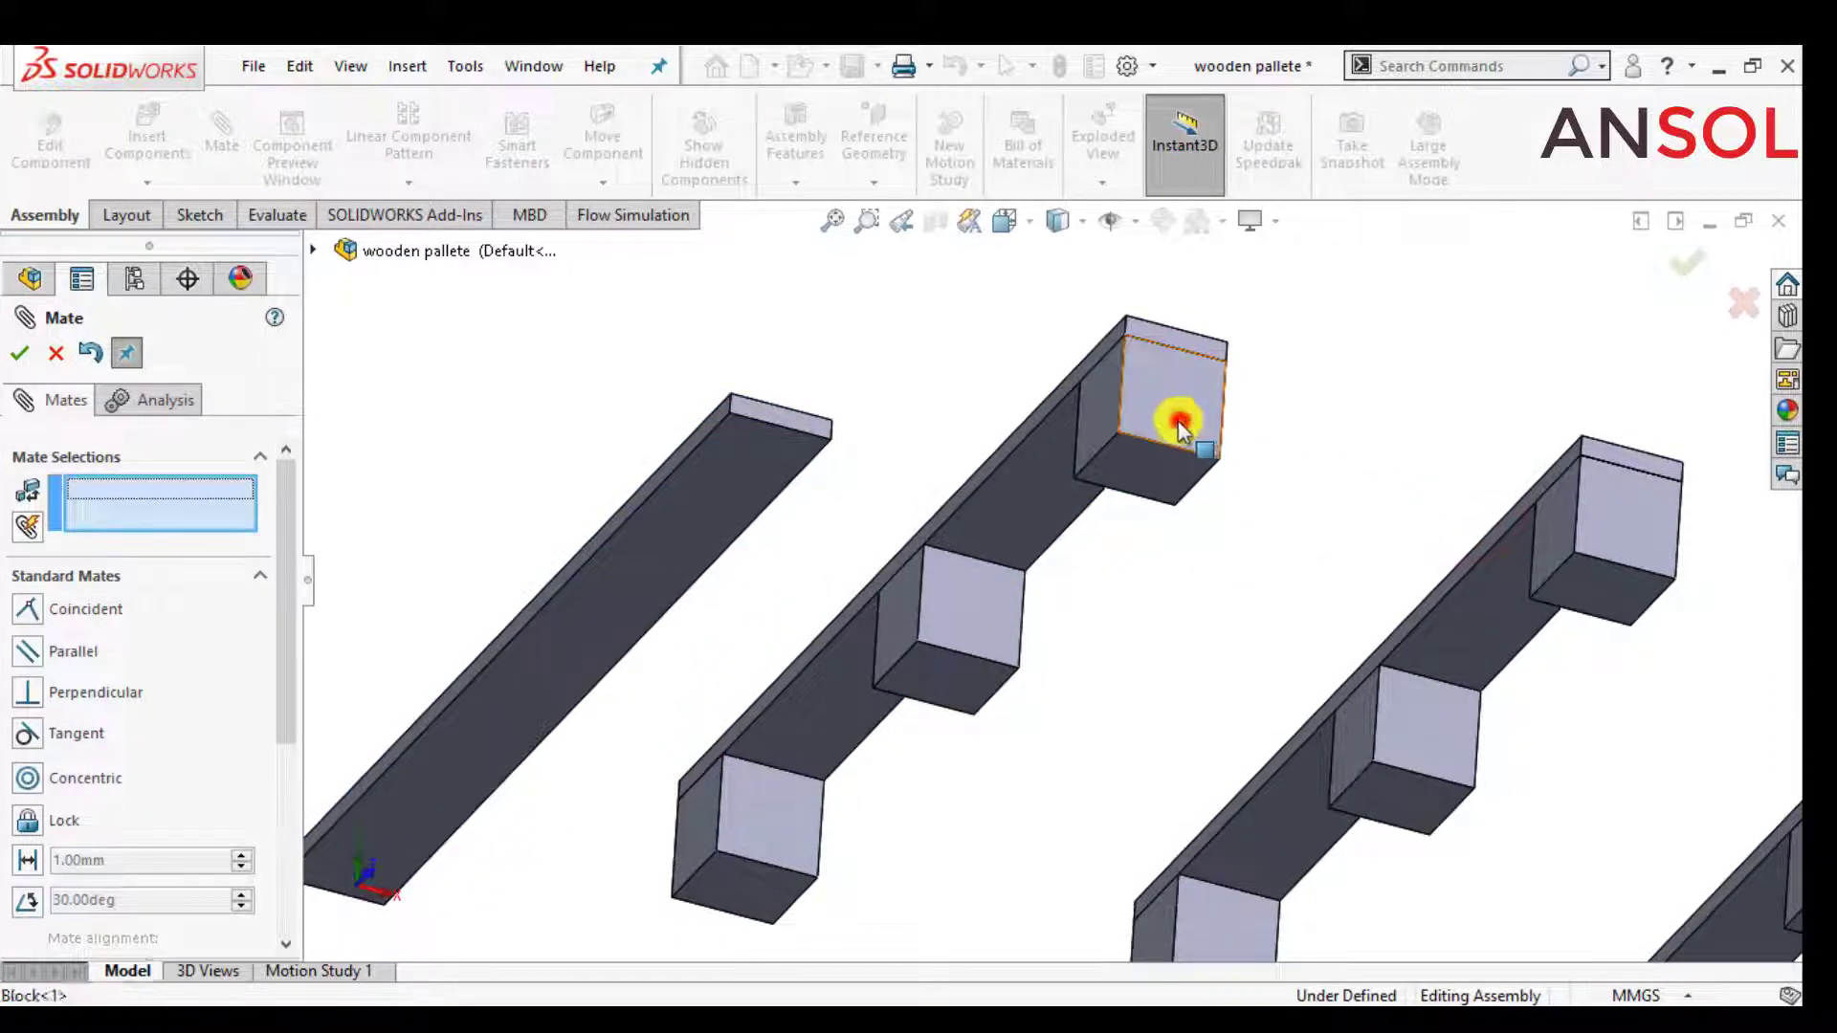
- Mate the end face of the loose Deck1 copy coincident with the front face of the original block
{"action": "scroll", "coordinate": [817, 461], "scroll_direction": "down", "scroll_amount": 3}
{"action": "left_click", "coordinate": [819, 414]}
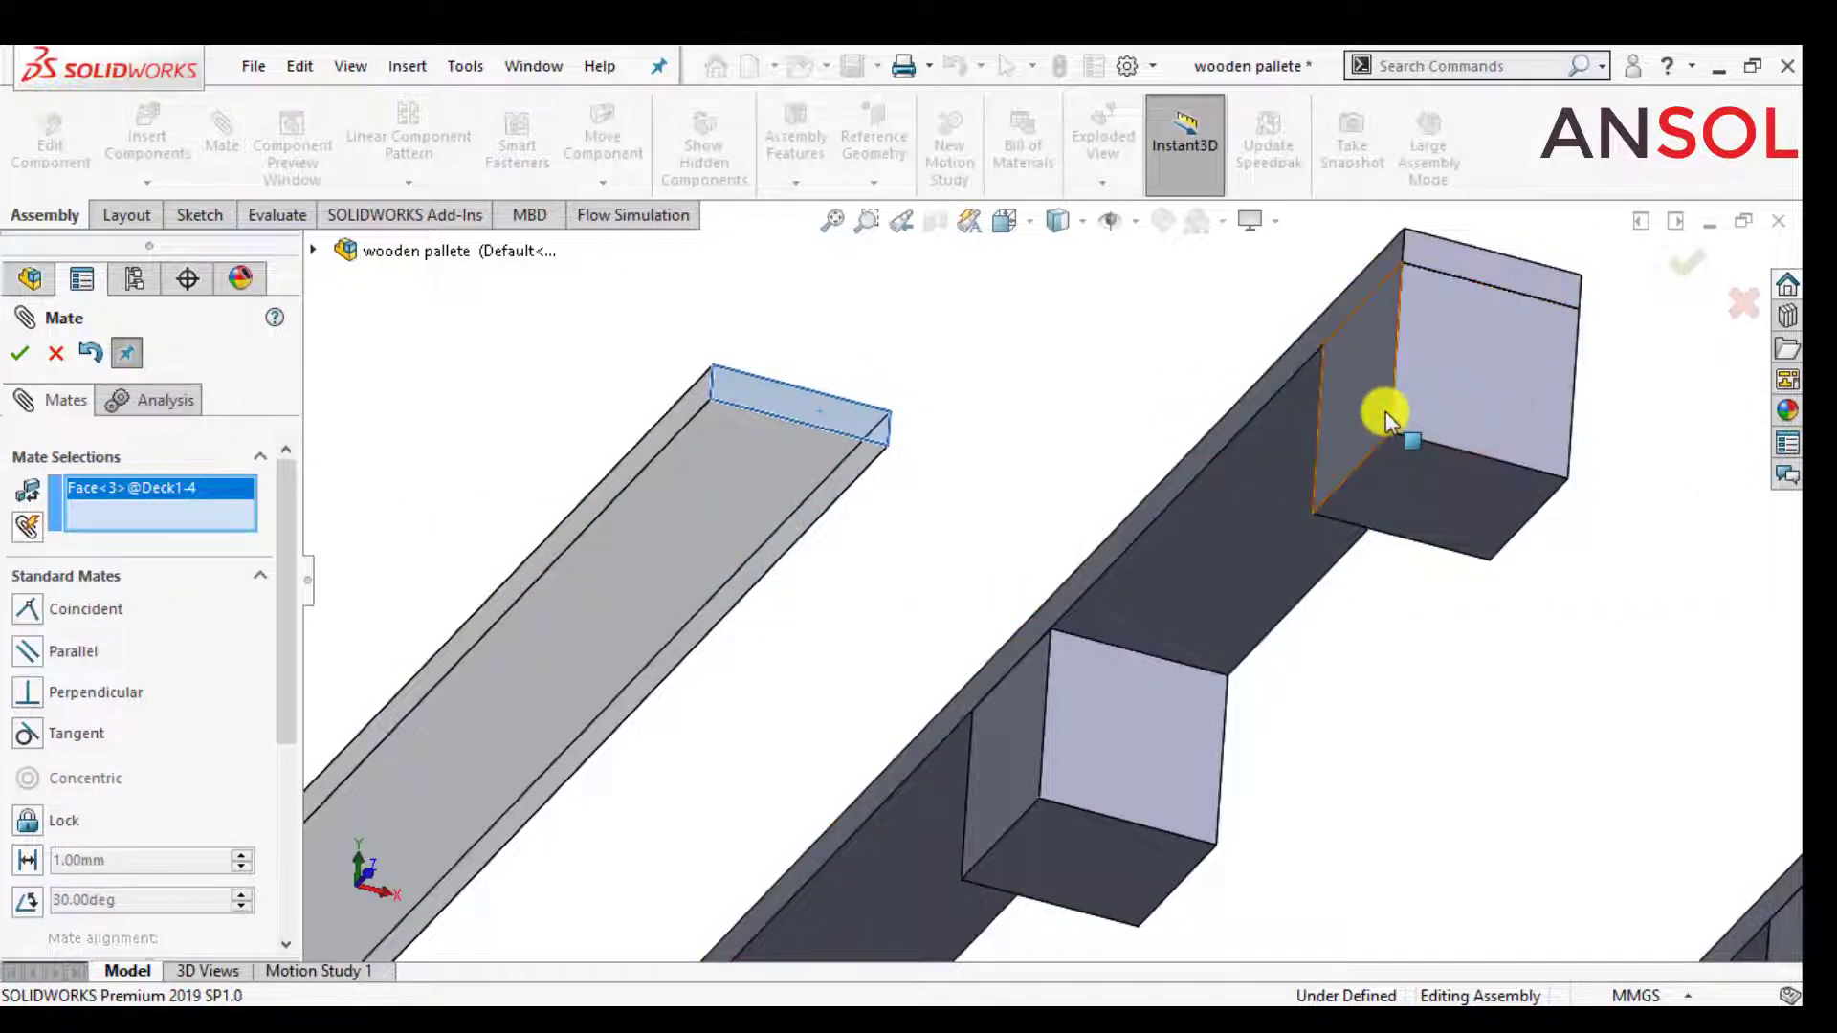
{"action": "scroll", "coordinate": [1427, 398], "scroll_direction": "up", "scroll_amount": 5}
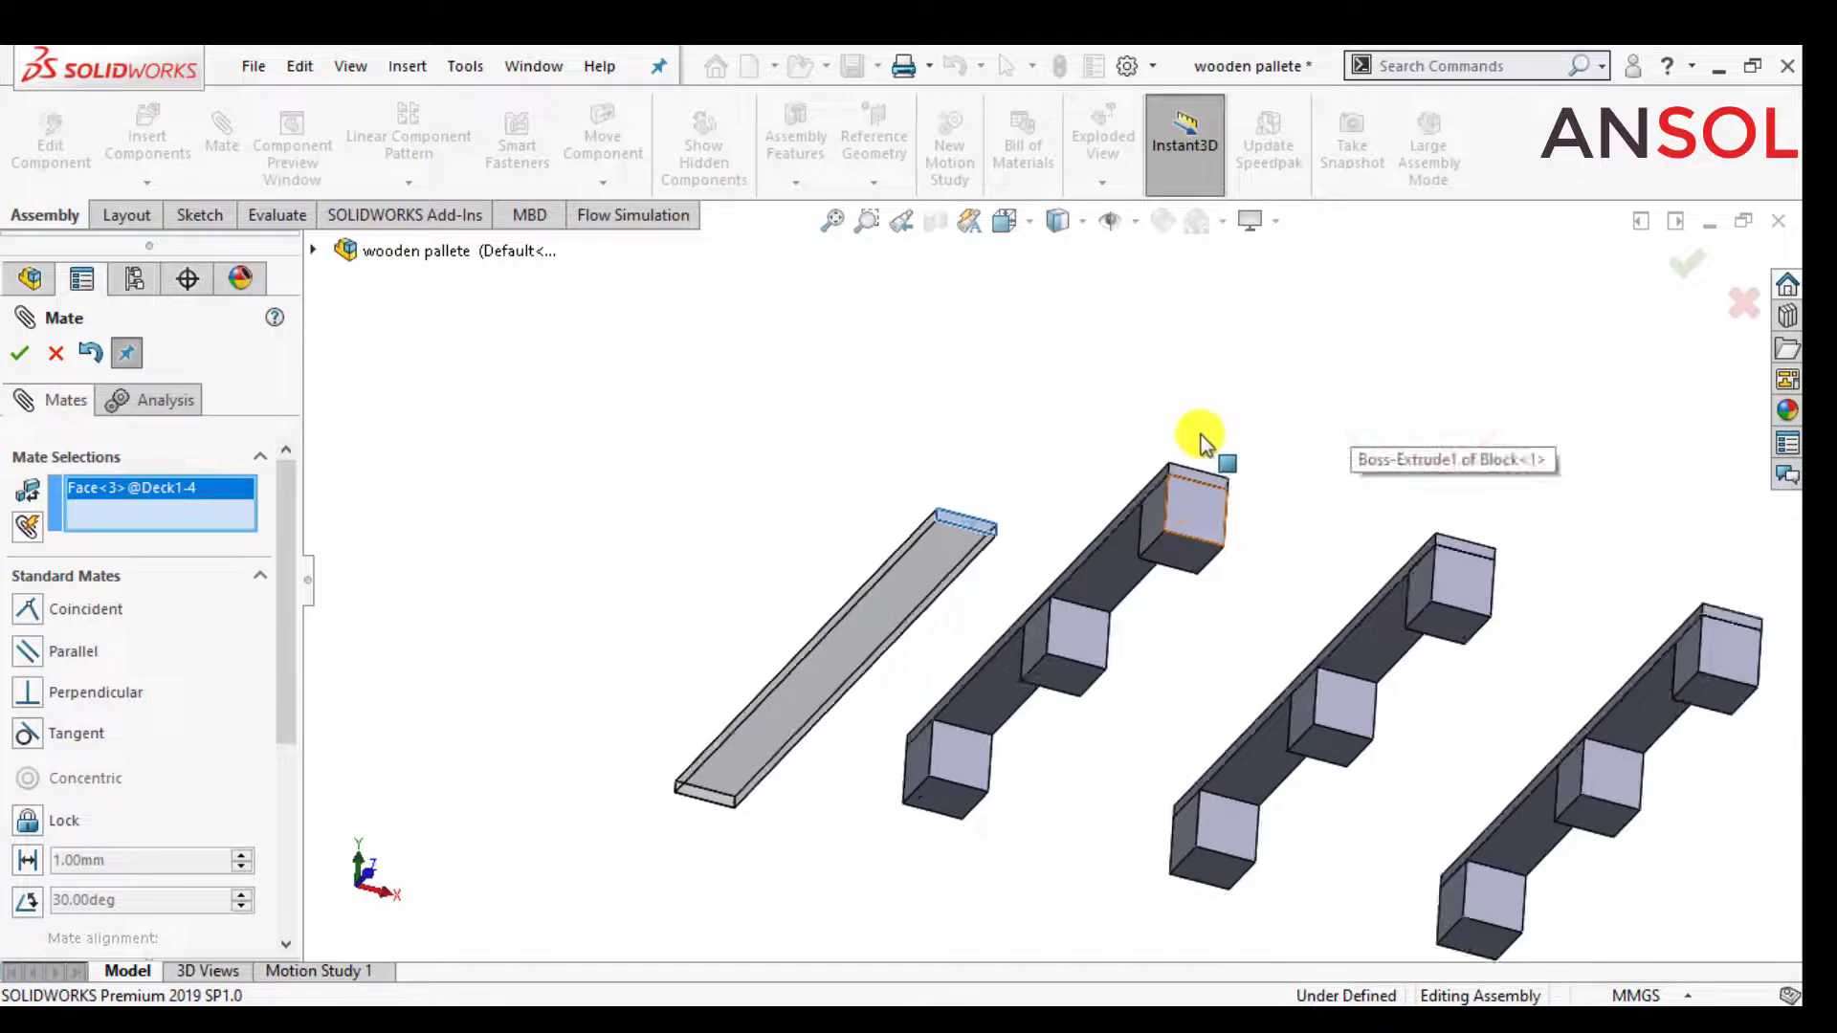
{"action": "middle_click_drag", "start_coordinate": [1201, 439], "coordinate": [1147, 743]}
{"action": "scroll", "coordinate": [1146, 742], "scroll_direction": "down", "scroll_amount": 6}
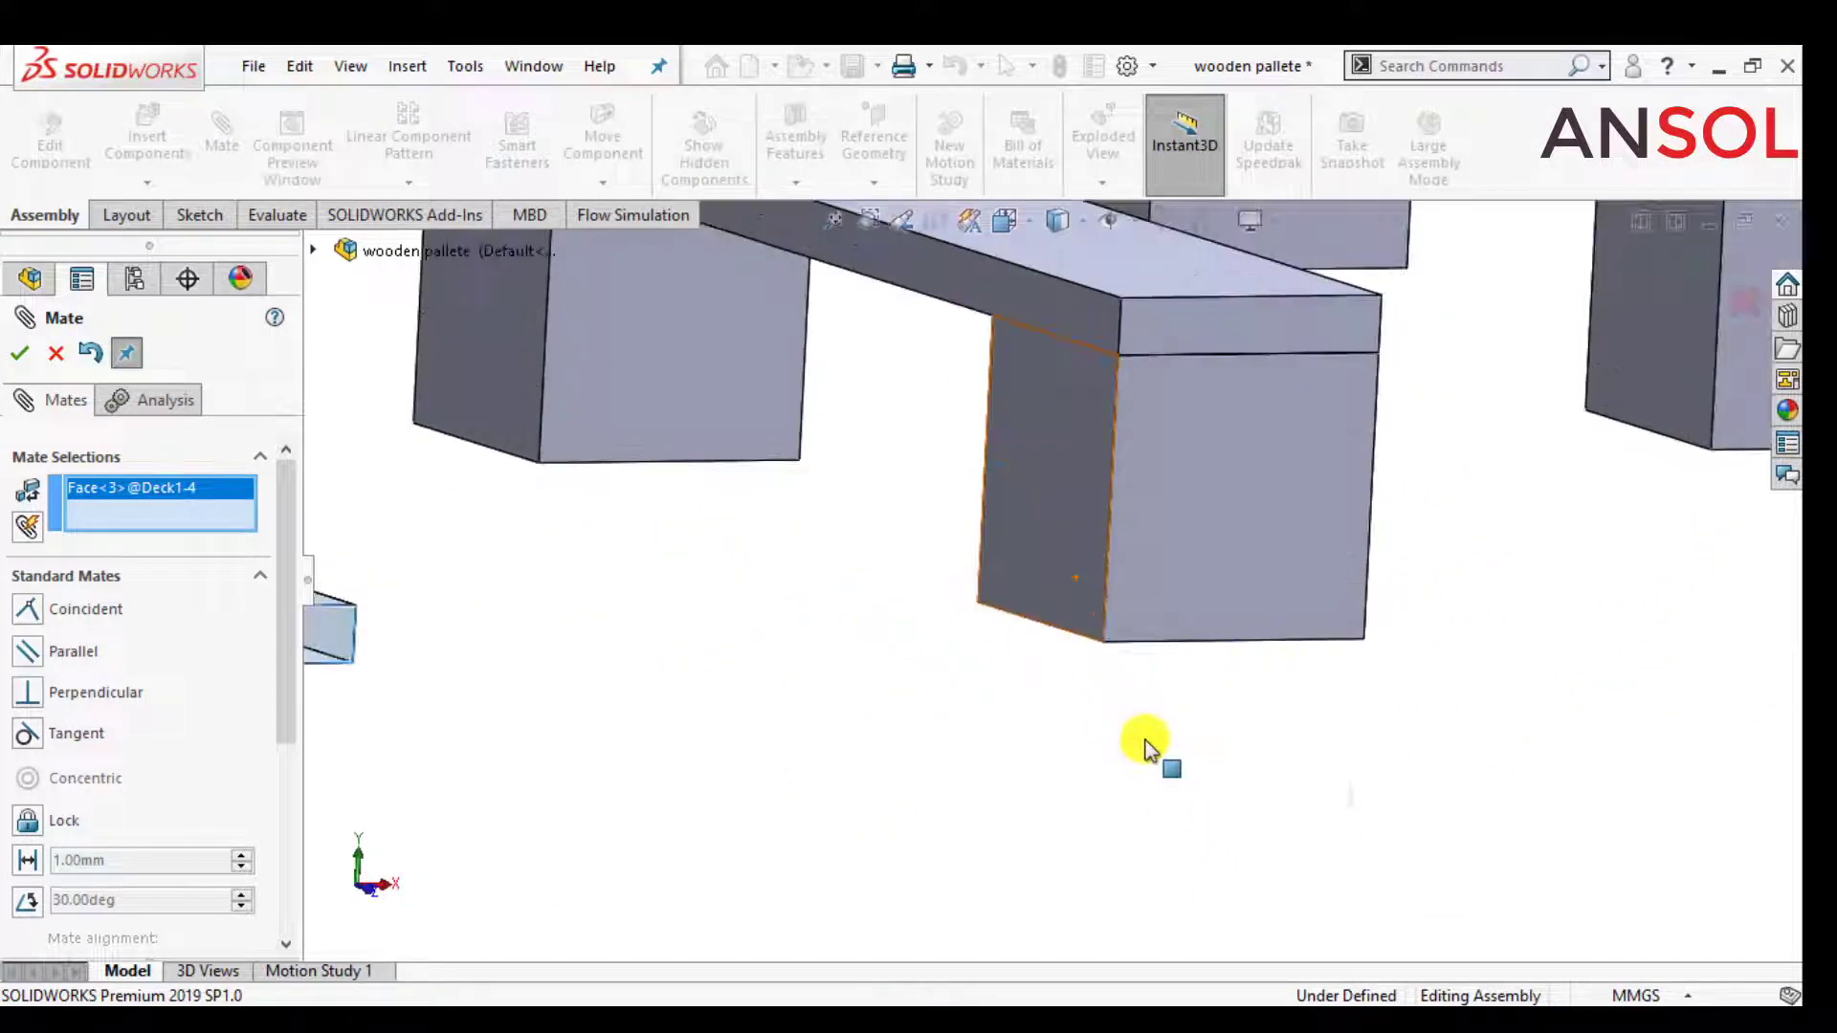
{"action": "left_click", "coordinate": [1171, 611]}
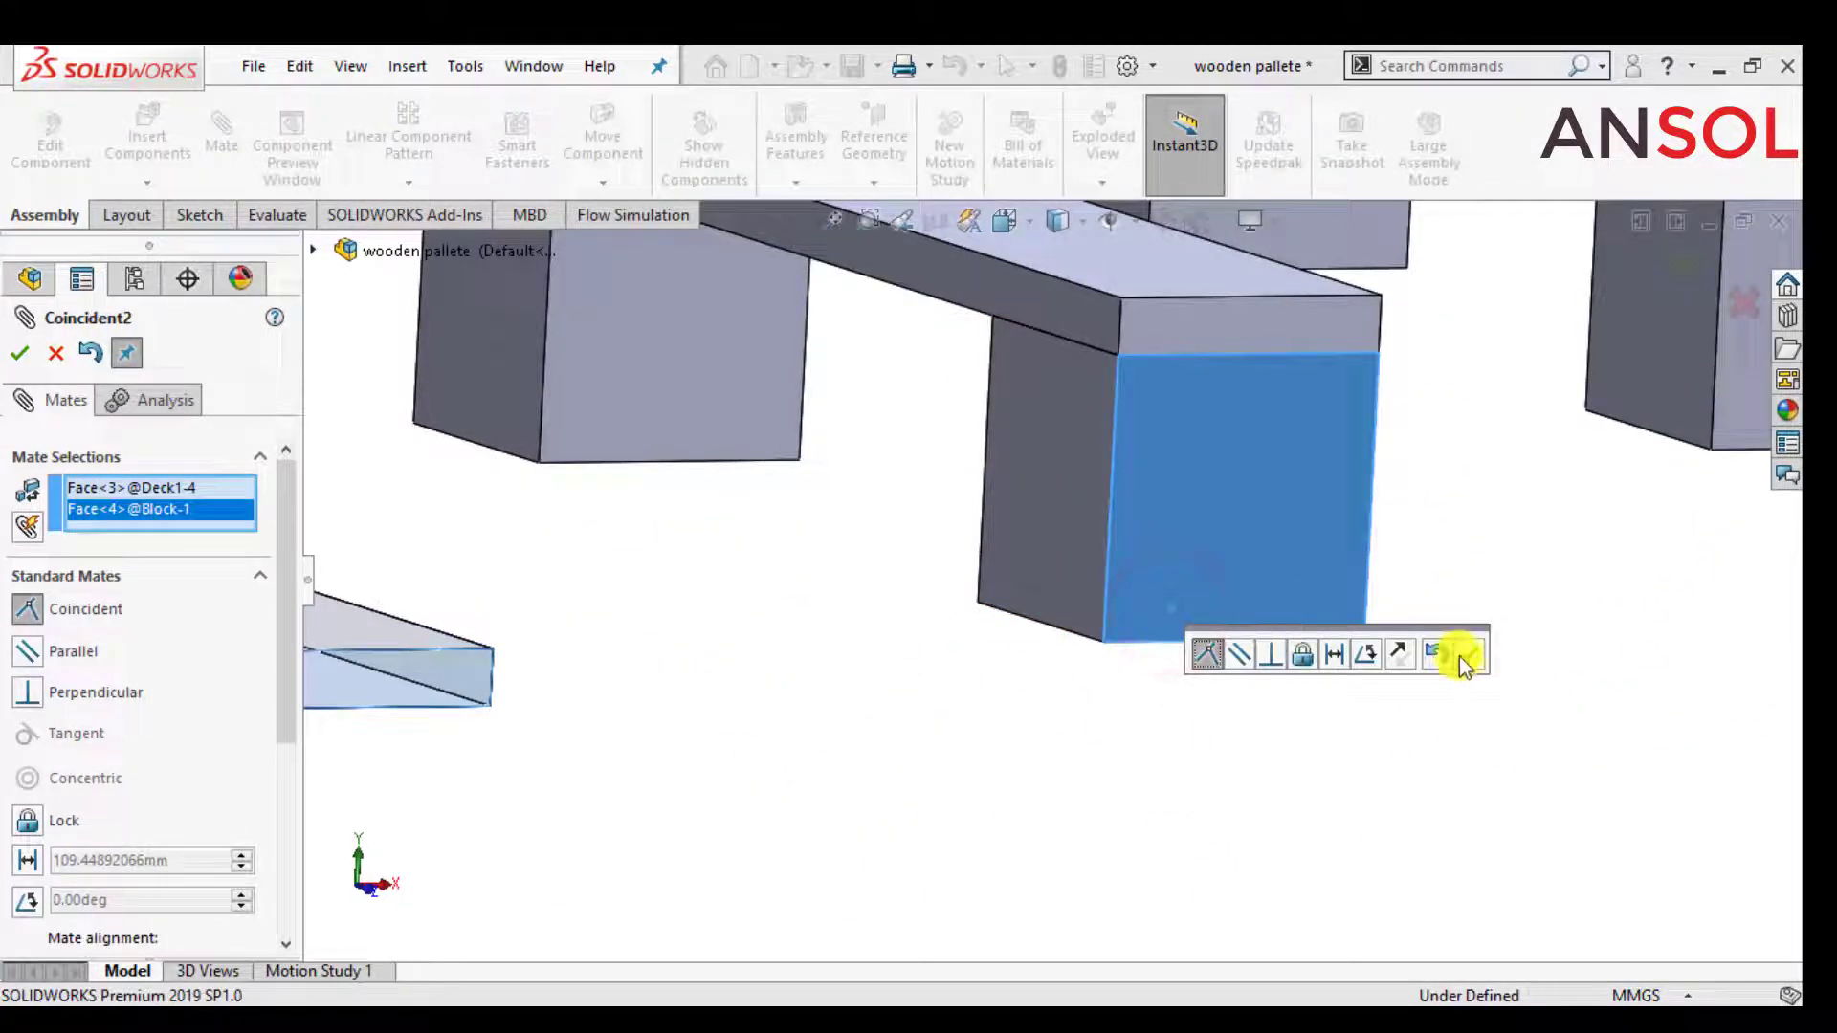
{"action": "left_click", "coordinate": [1478, 658]}
- Mate the loose Deck1 copy's long side face coincident with the original block's outer side face and finish mating
{"action": "scroll", "coordinate": [1271, 709], "scroll_direction": "up", "scroll_amount": 3}
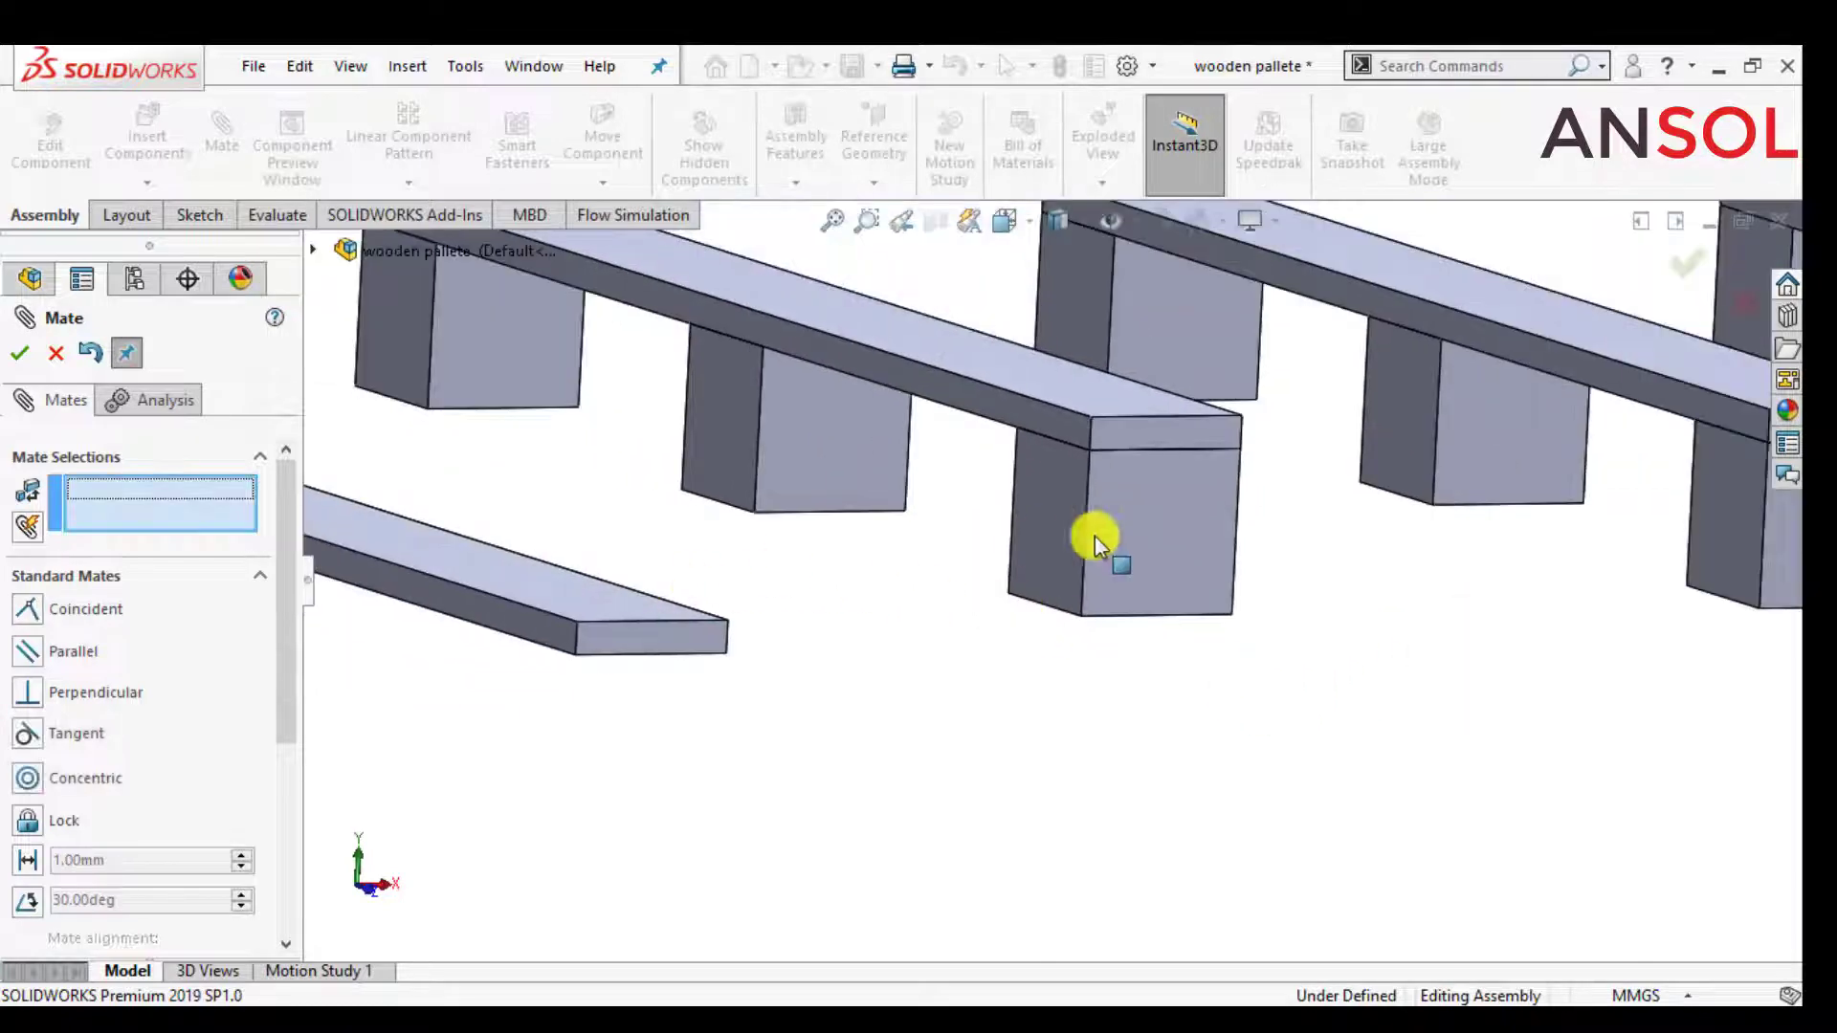
{"action": "scroll", "coordinate": [1095, 536], "scroll_direction": "down", "scroll_amount": 1}
{"action": "scroll", "coordinate": [1012, 547], "scroll_direction": "down", "scroll_amount": 1}
{"action": "left_click", "coordinate": [1120, 582]}
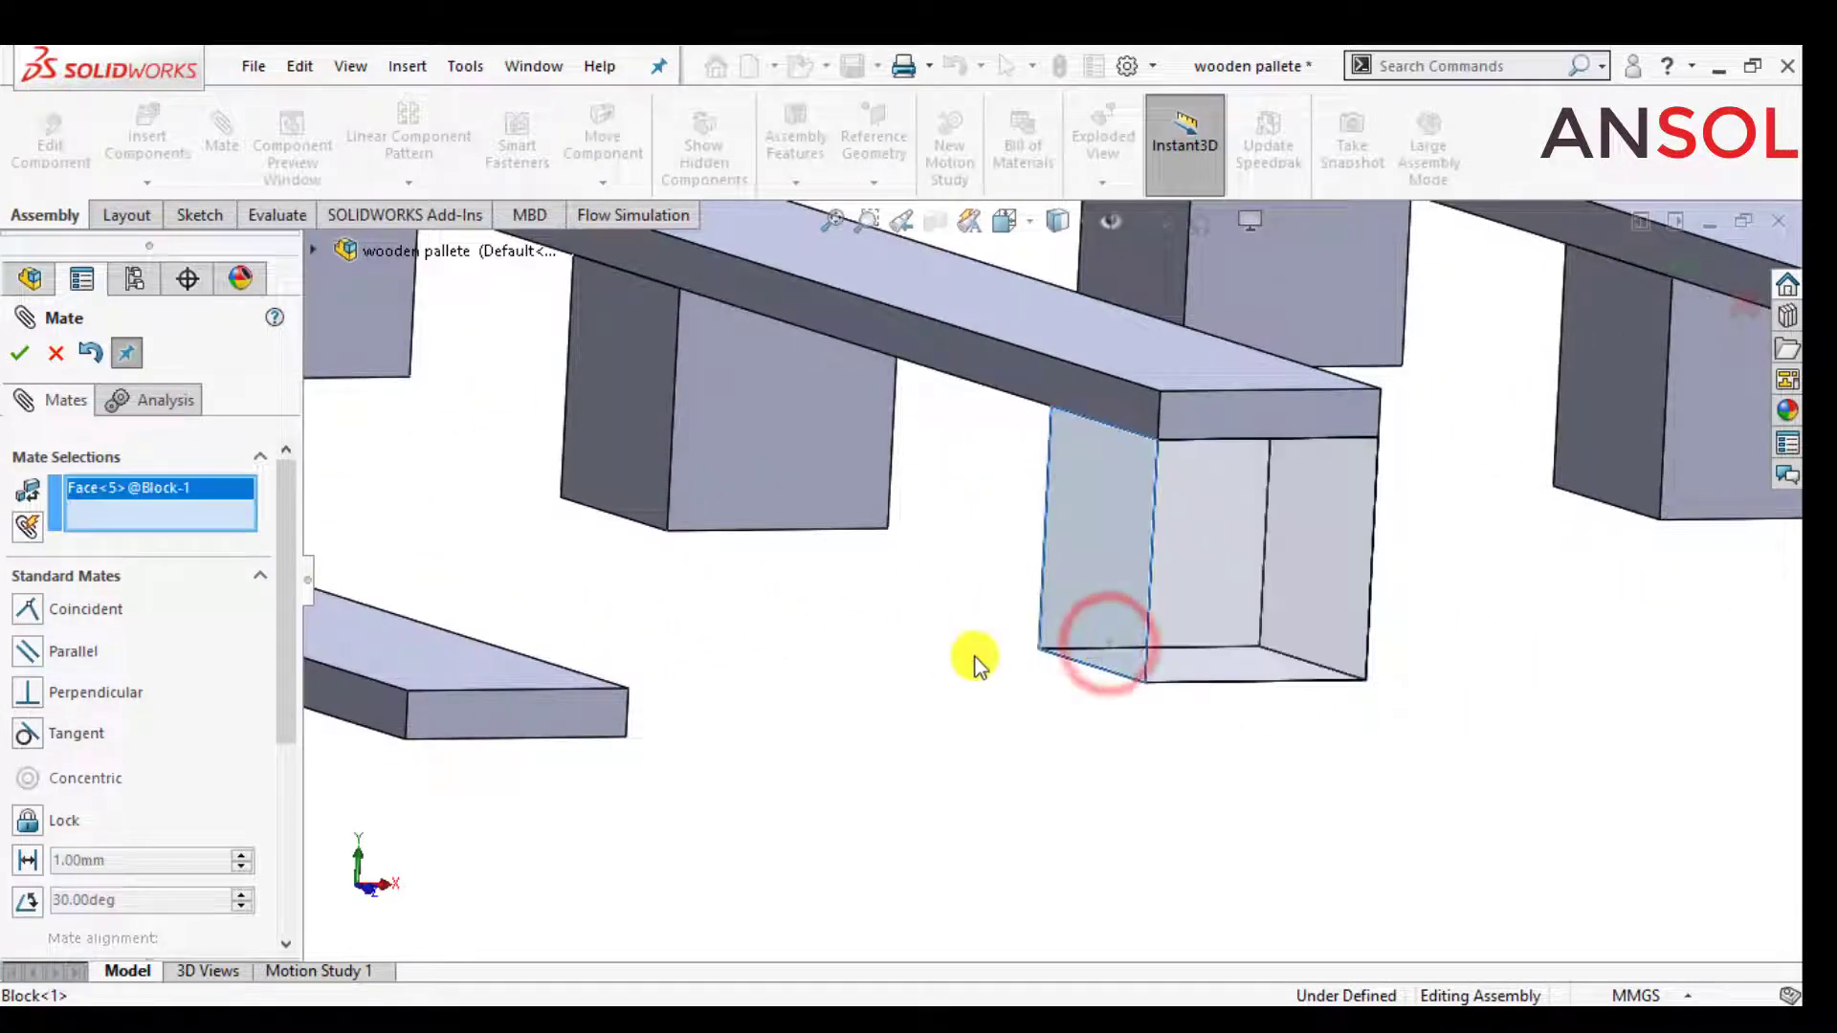
{"action": "scroll", "coordinate": [669, 640], "scroll_direction": "up", "scroll_amount": 3}
{"action": "scroll", "coordinate": [783, 637], "scroll_direction": "down", "scroll_amount": 4}
{"action": "left_click", "coordinate": [802, 620]}
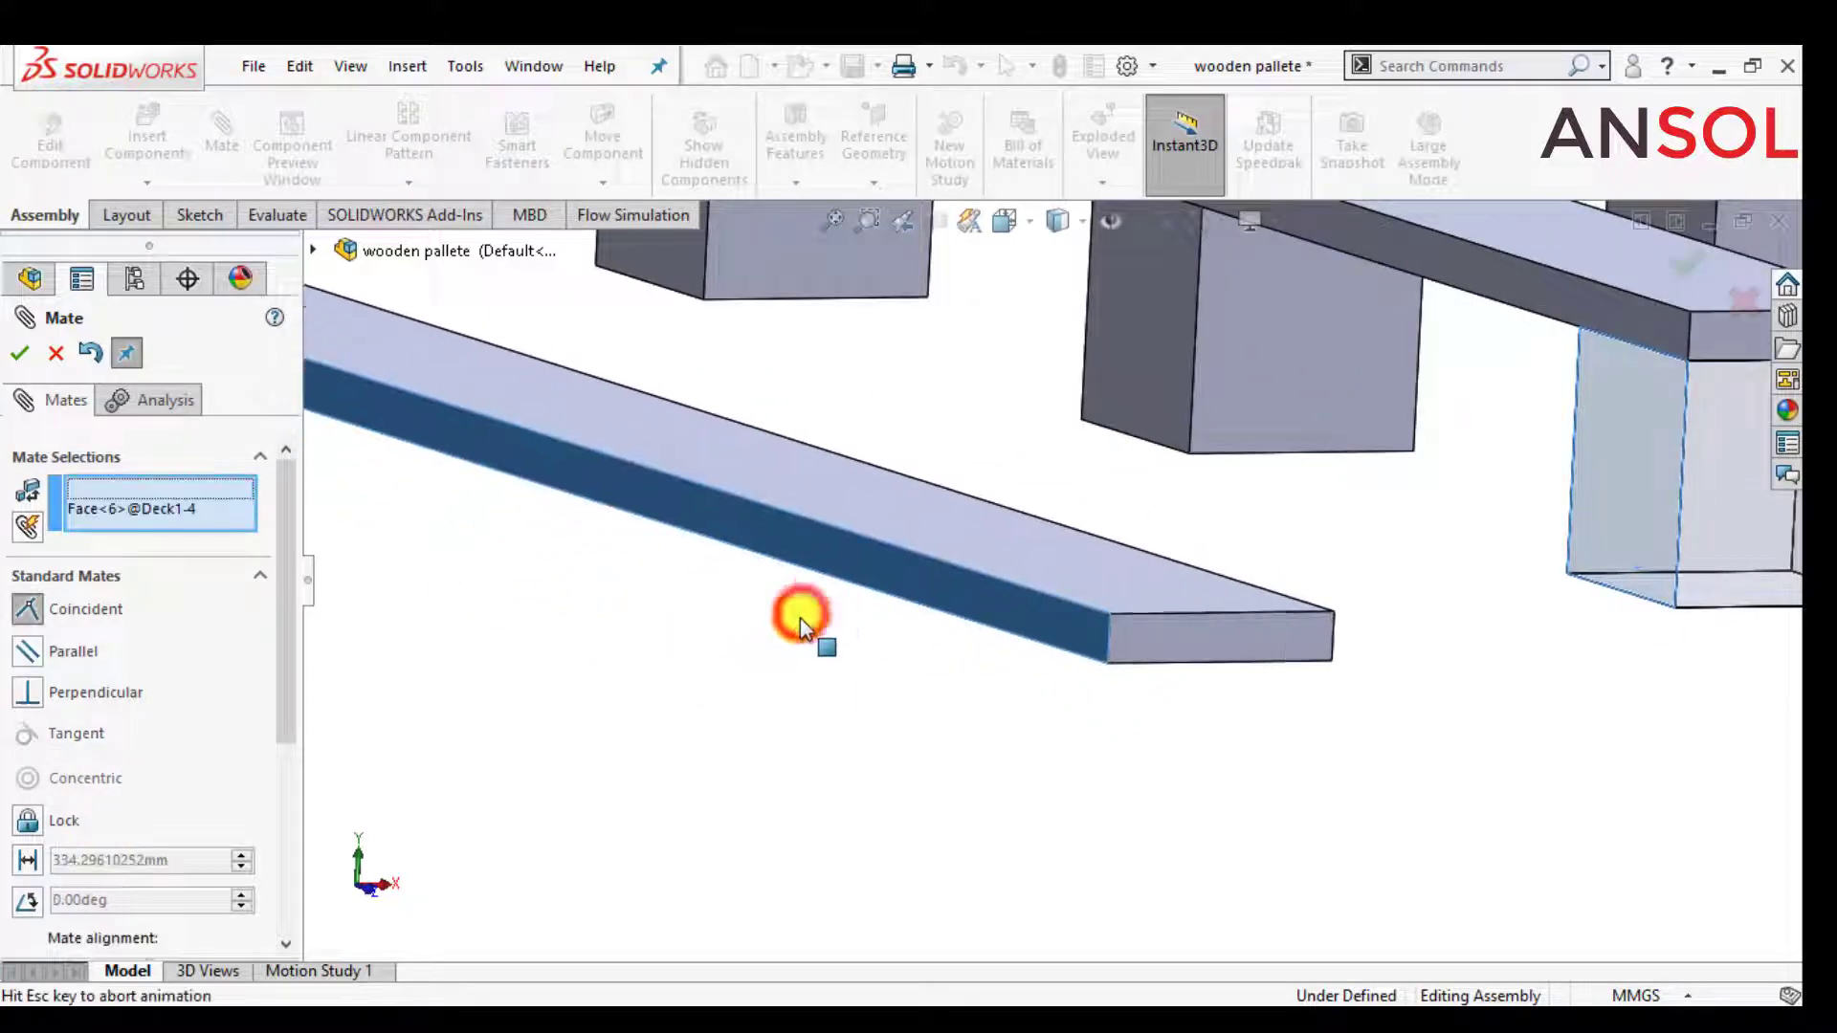
{"action": "left_click", "coordinate": [775, 660]}
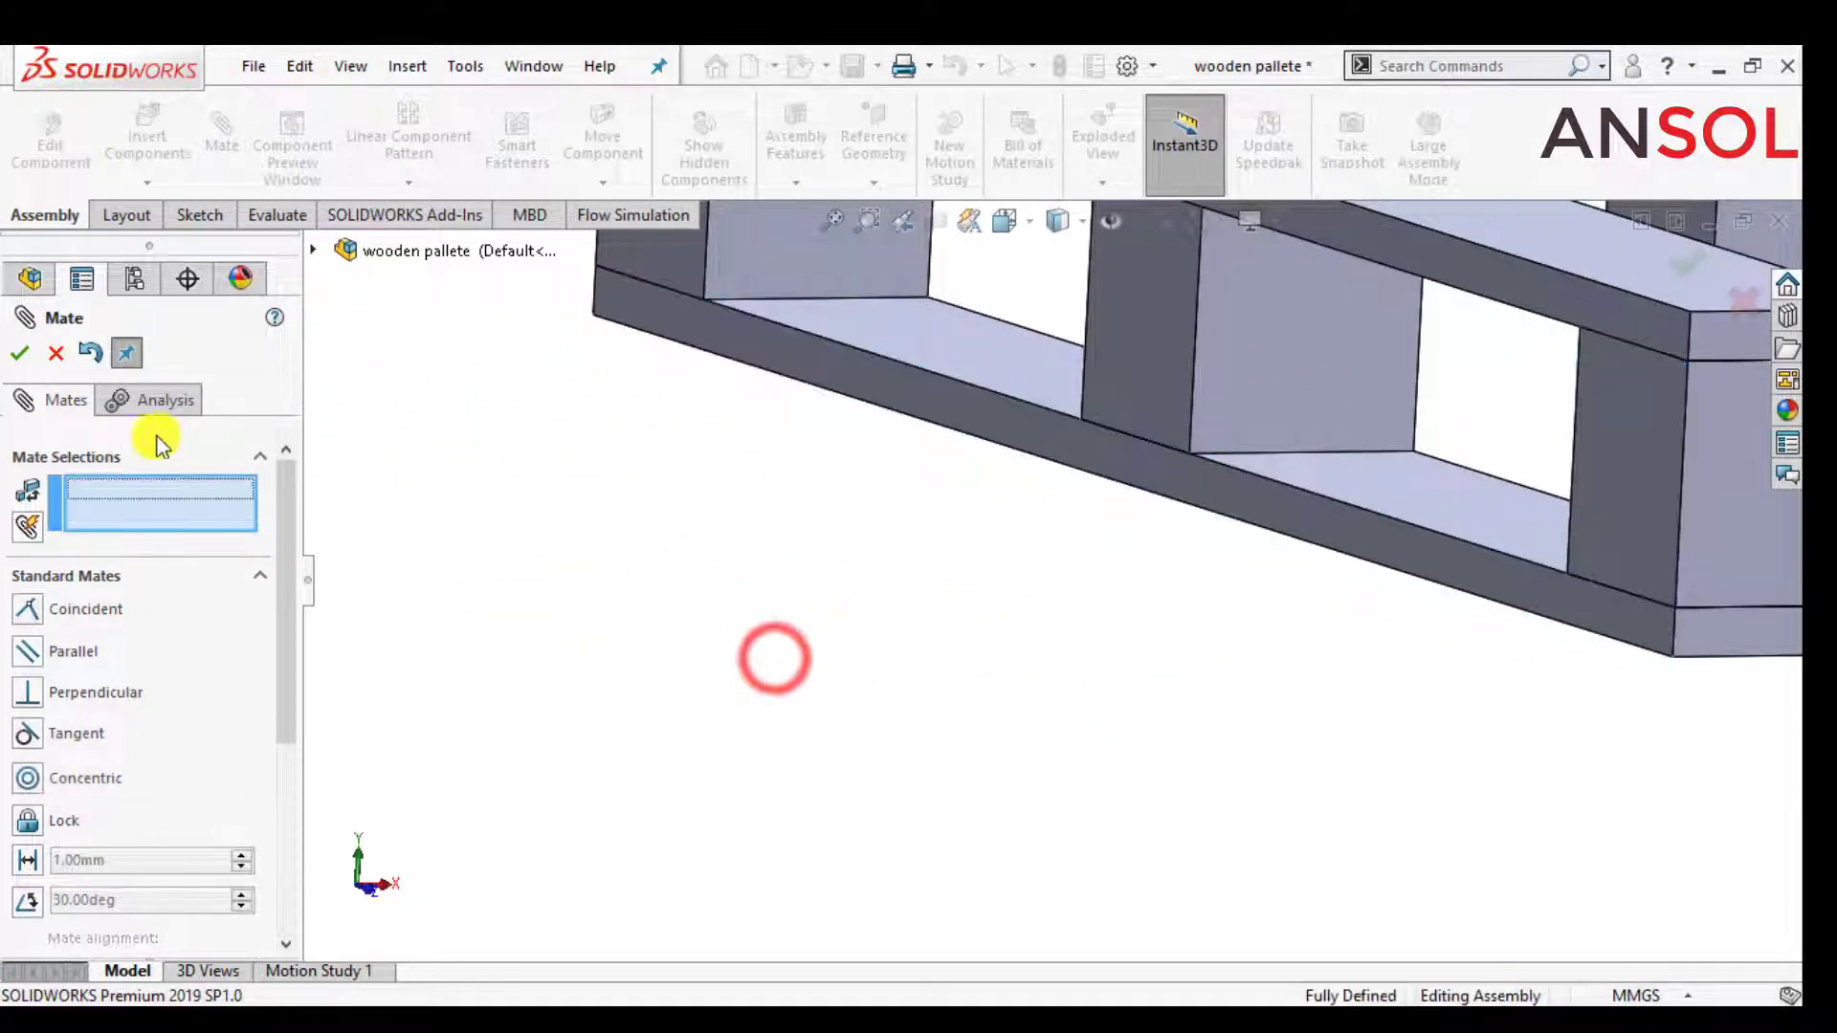
{"action": "left_click", "coordinate": [18, 356]}
- Linearly pattern the bottom Deck1 board along a block edge with 3 instances at 450 mm spacing, reversing the direction towards the other block rows
{"action": "scroll", "coordinate": [721, 574], "scroll_direction": "up", "scroll_amount": 4}
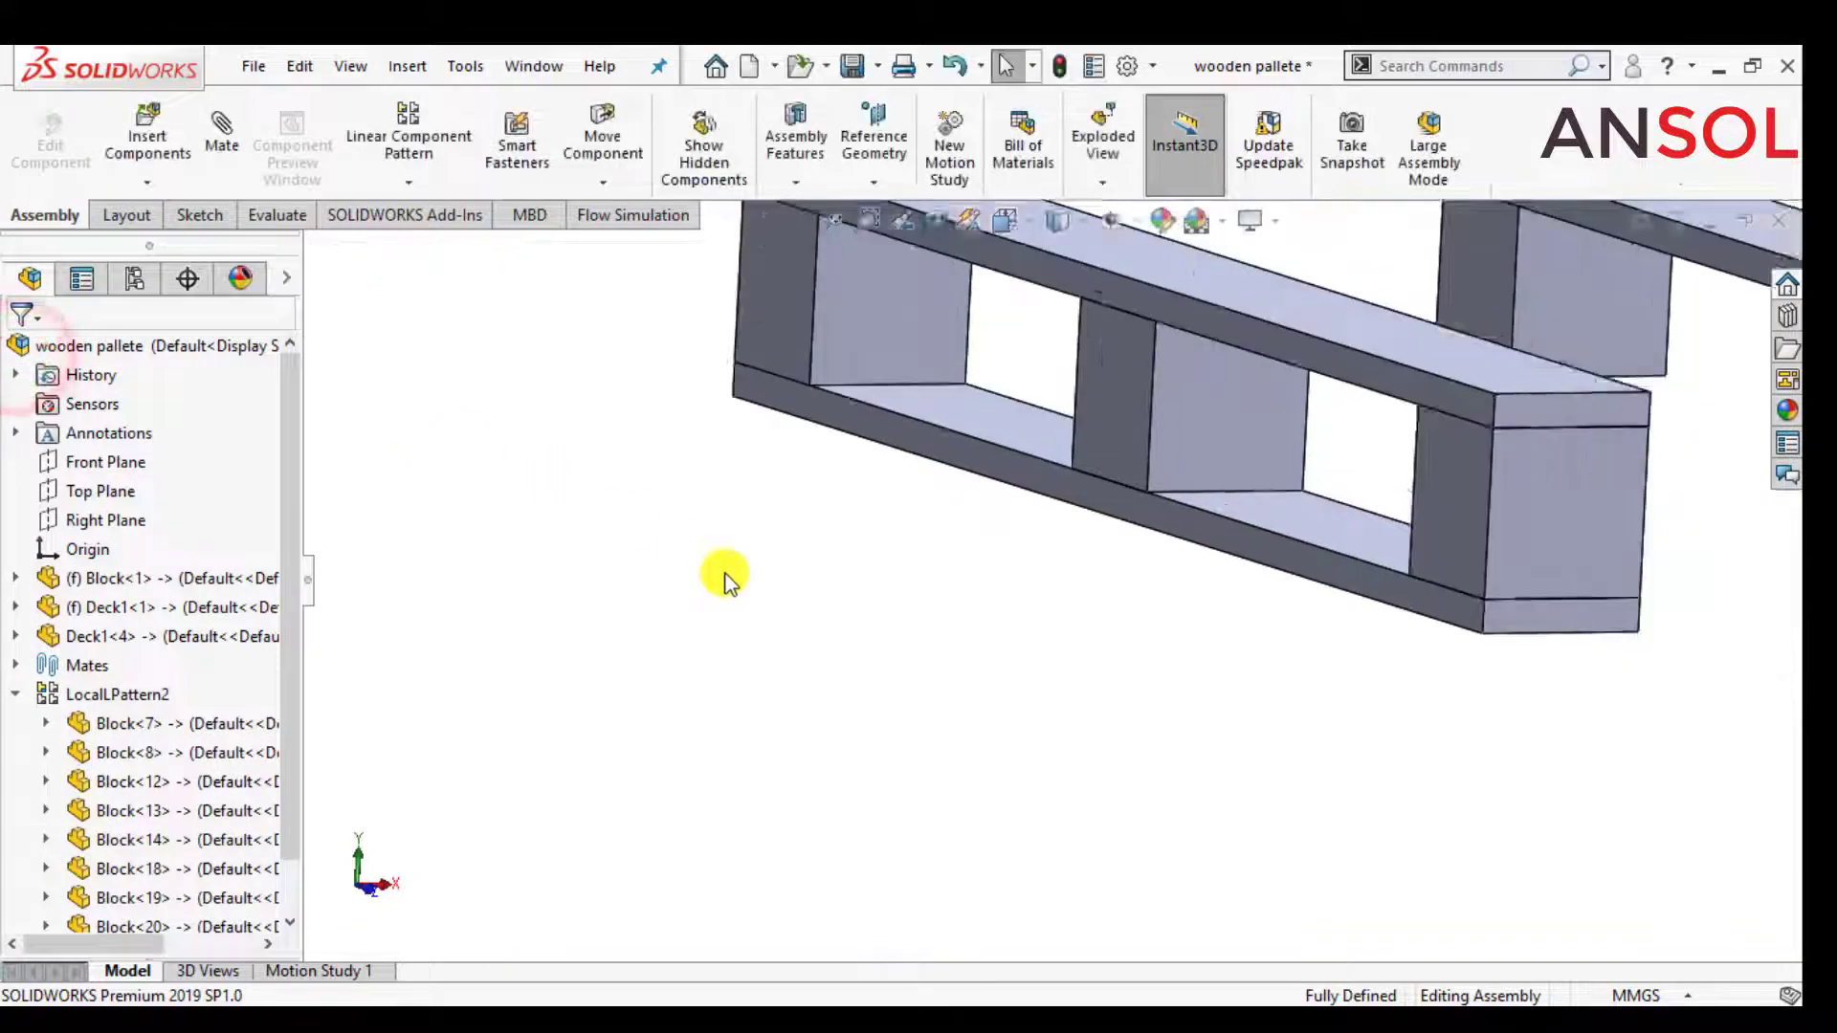
{"action": "middle_click_drag", "start_coordinate": [1251, 559], "coordinate": [1468, 397]}
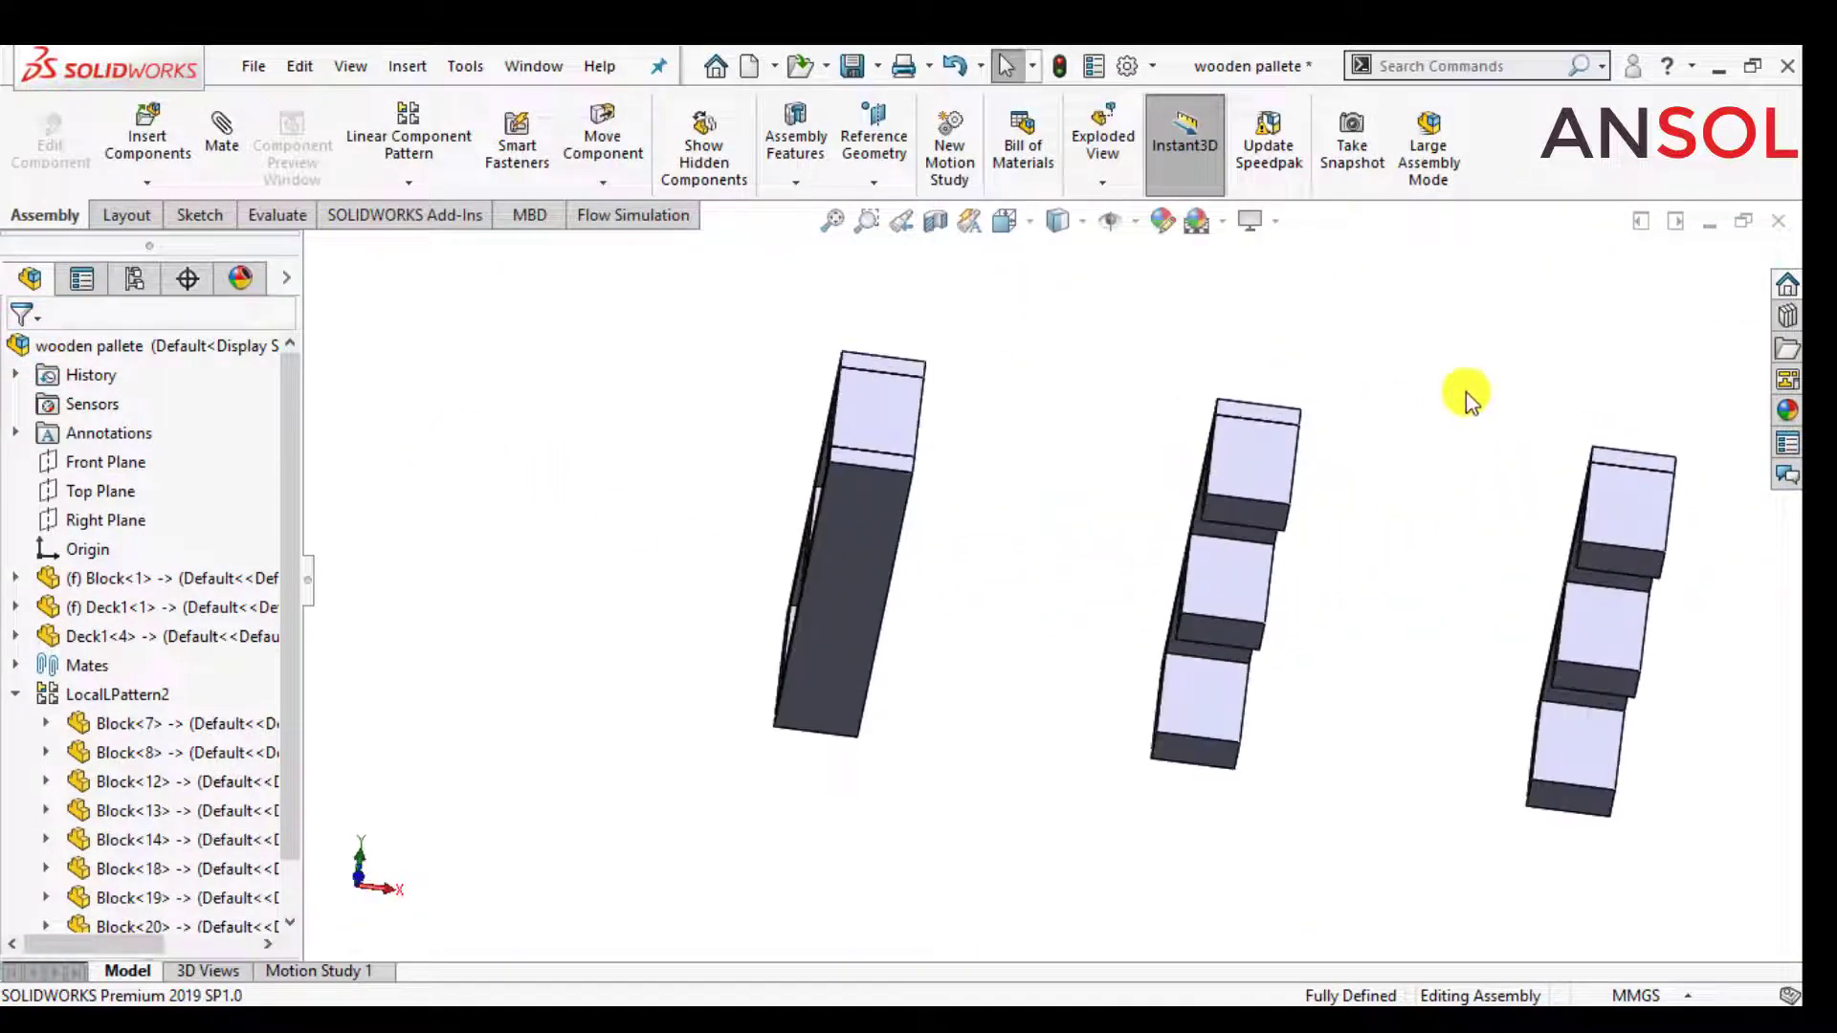
{"action": "middle_click_drag", "start_coordinate": [1282, 445], "coordinate": [1185, 260]}
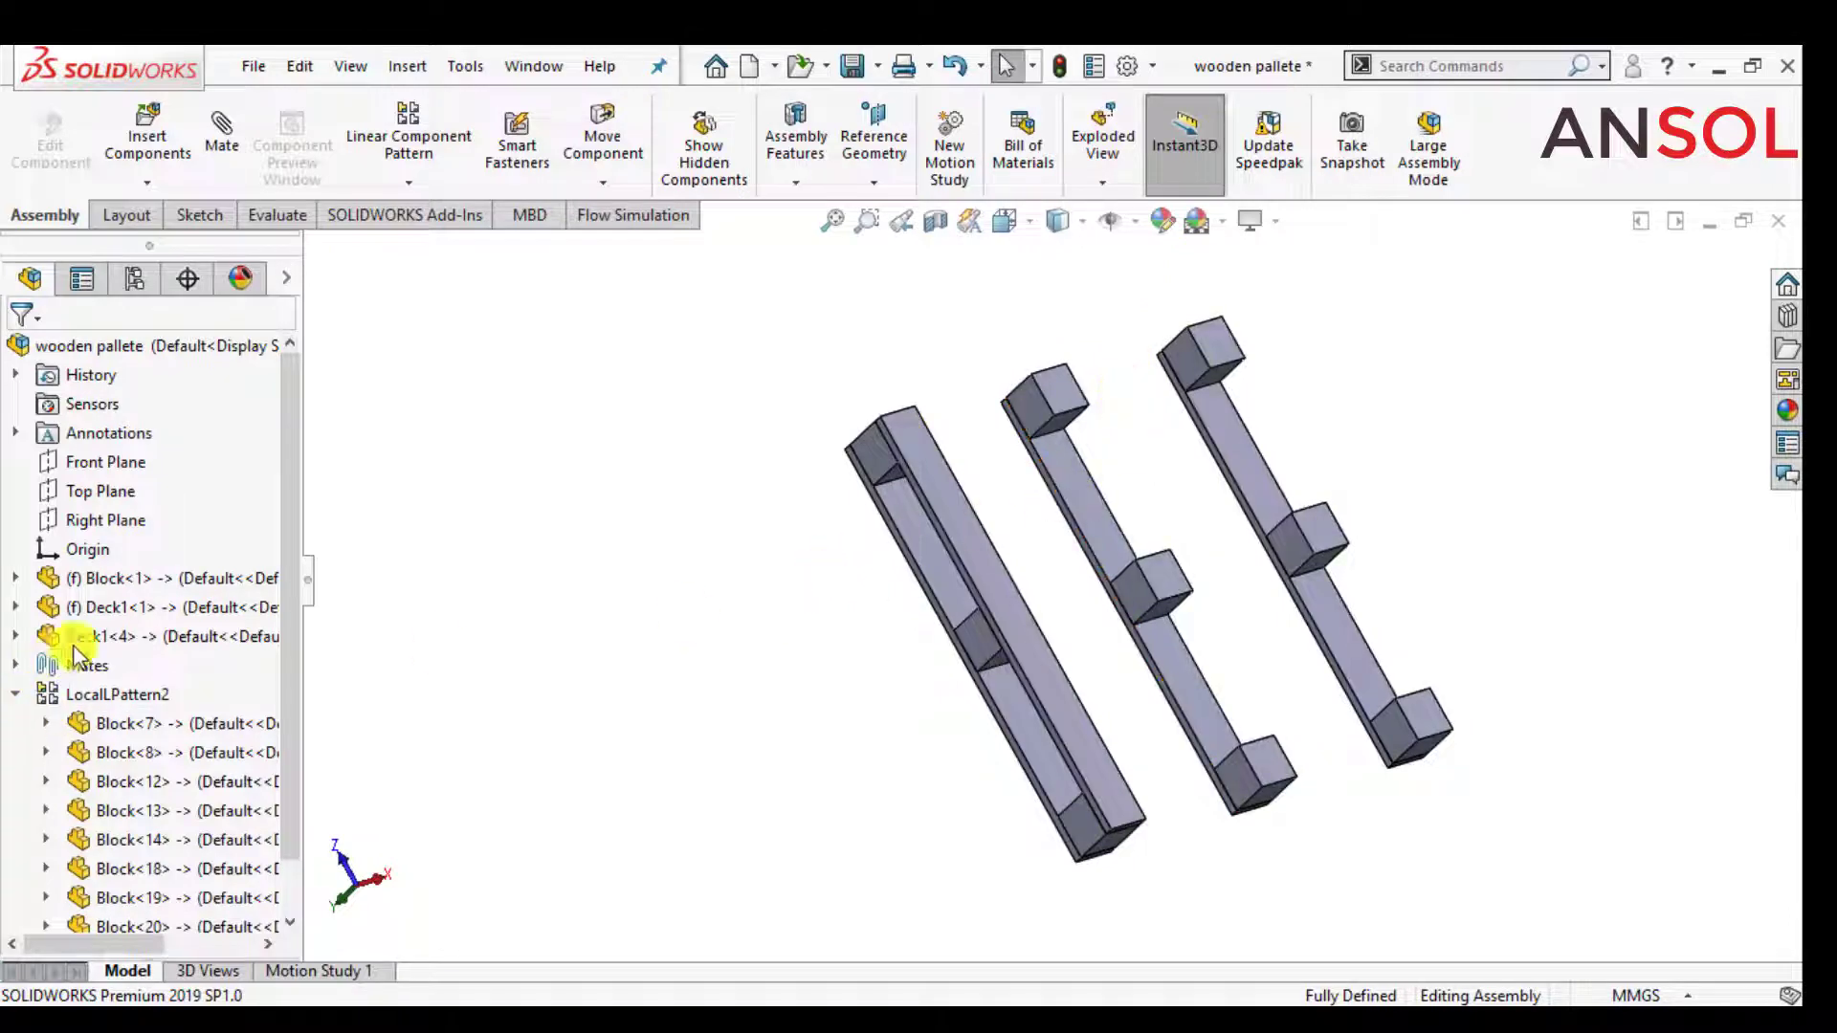
{"action": "left_click", "coordinate": [101, 636]}
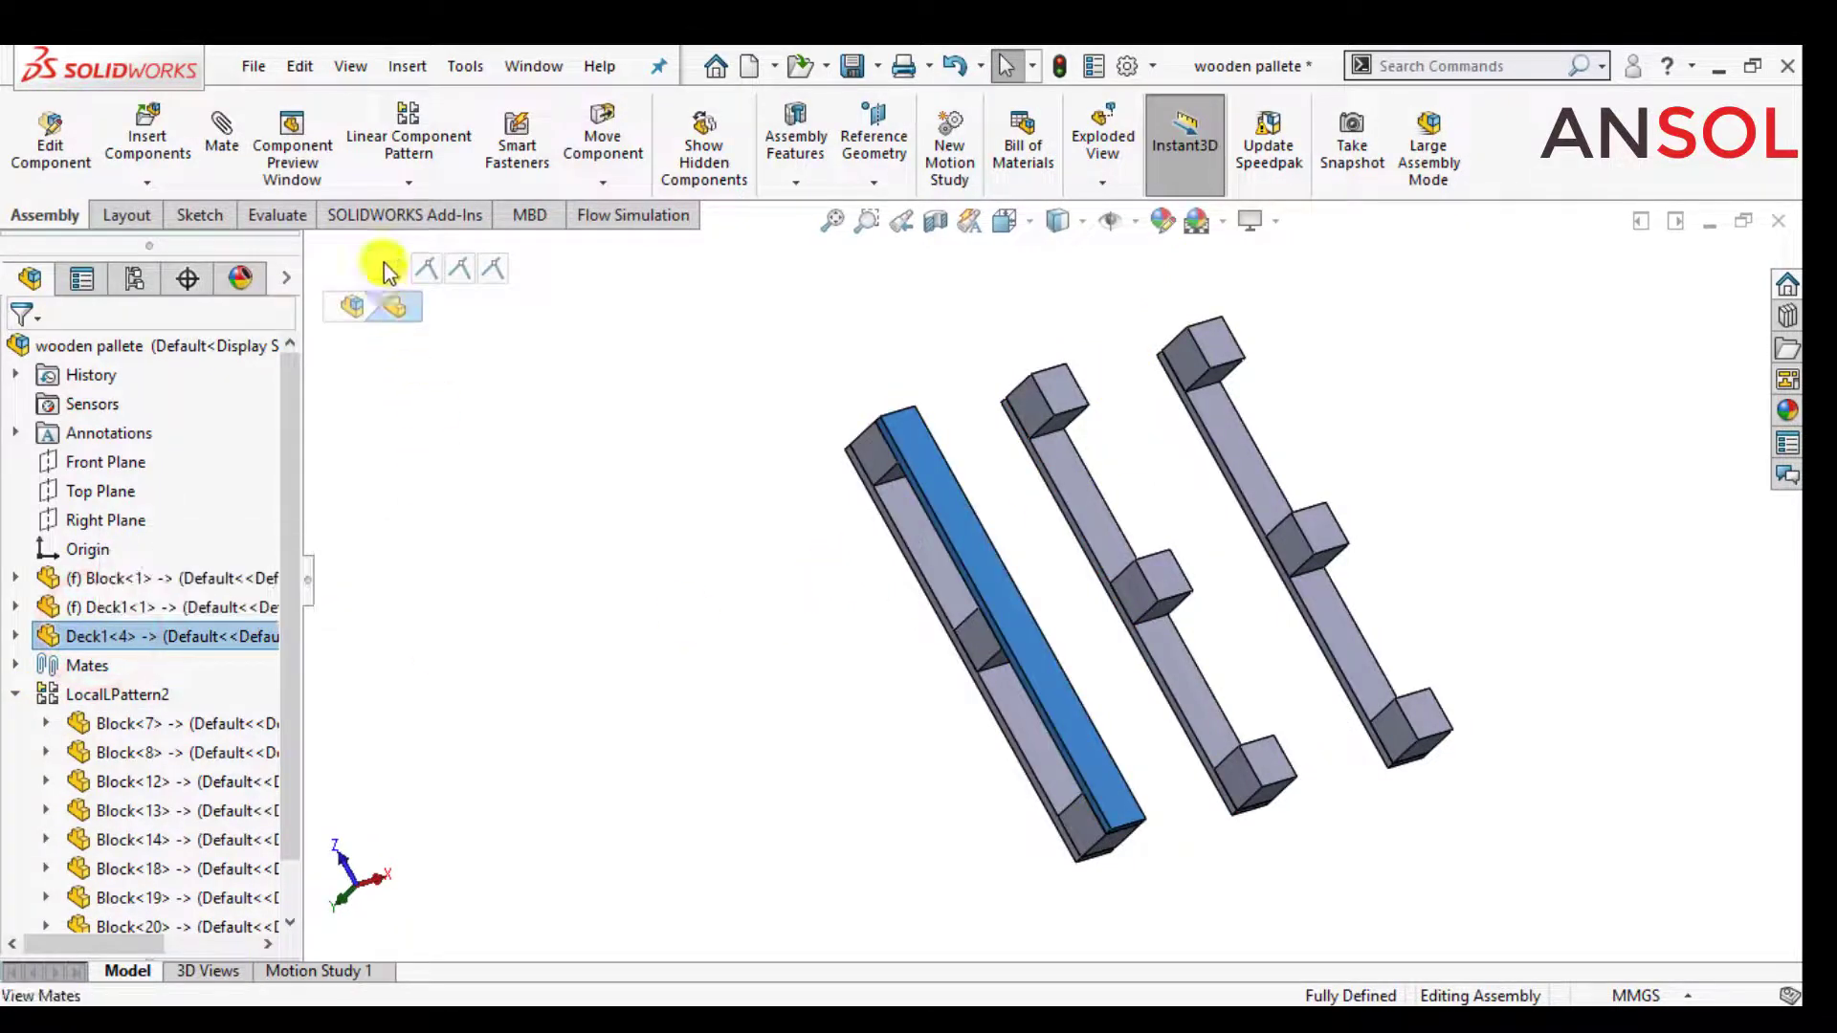
{"action": "left_click", "coordinate": [436, 142]}
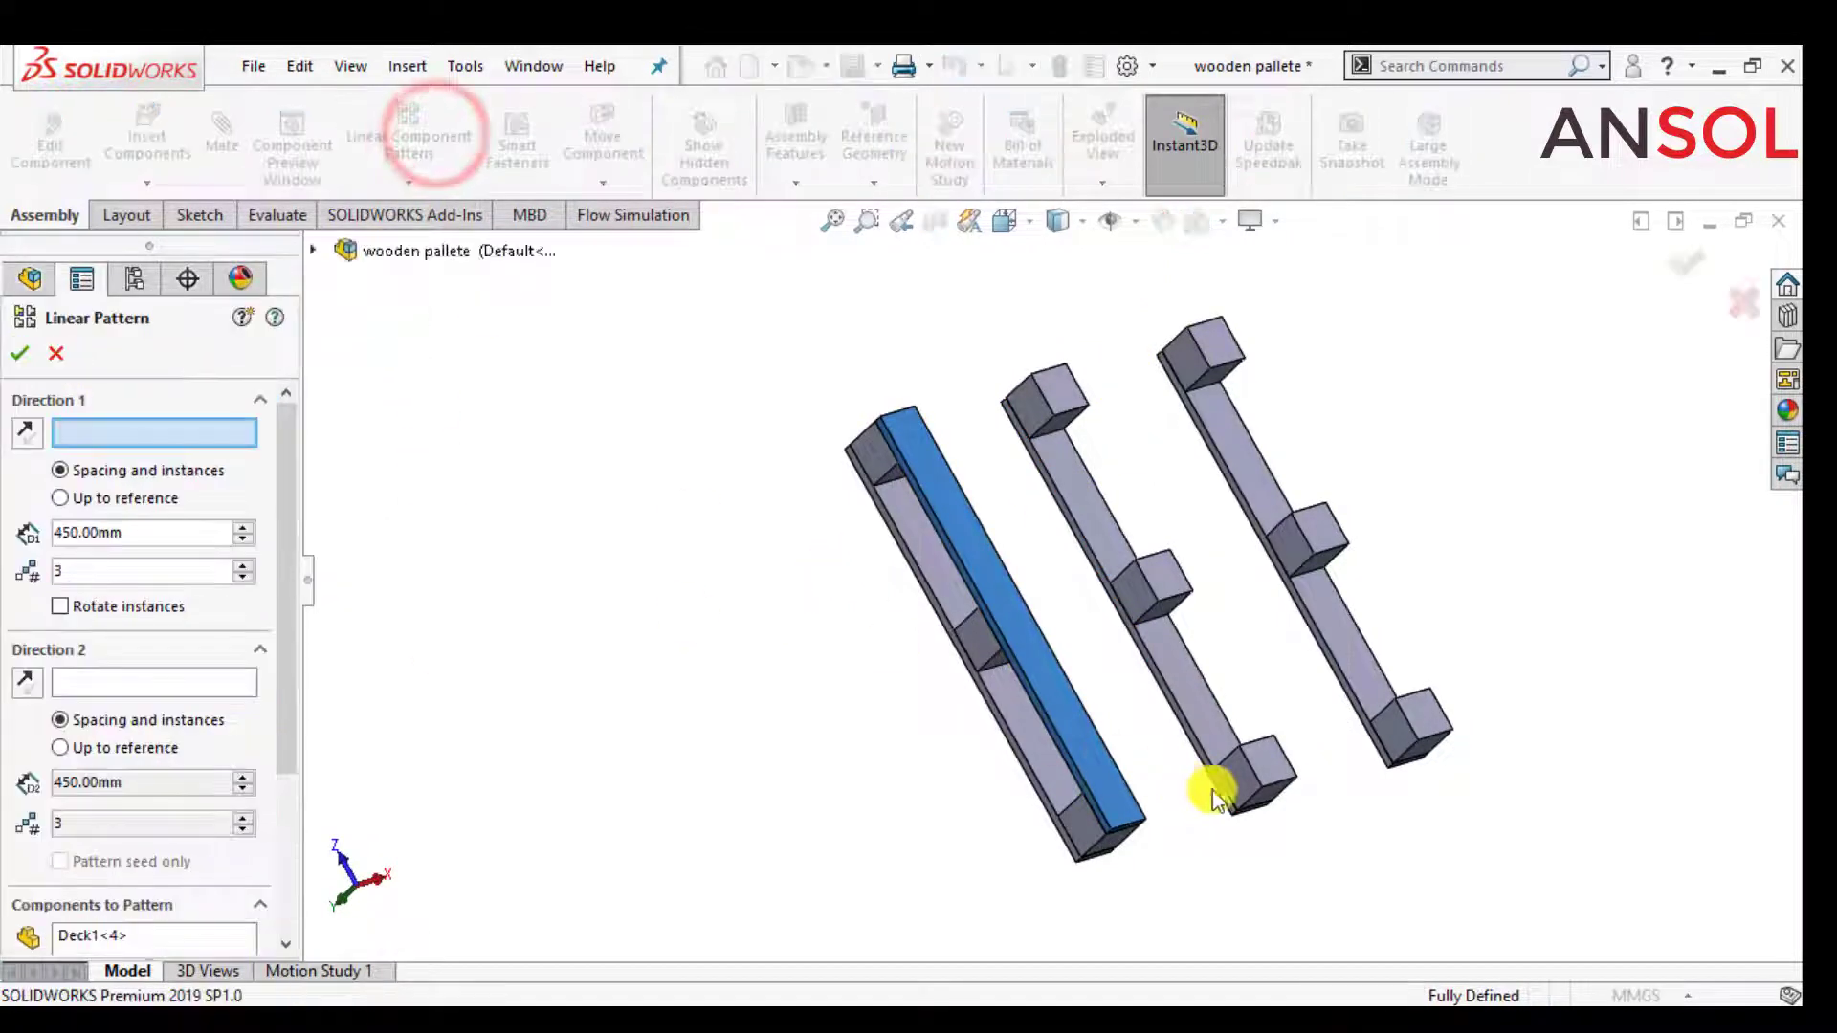
{"action": "scroll", "coordinate": [1270, 824], "scroll_direction": "down", "scroll_amount": 2}
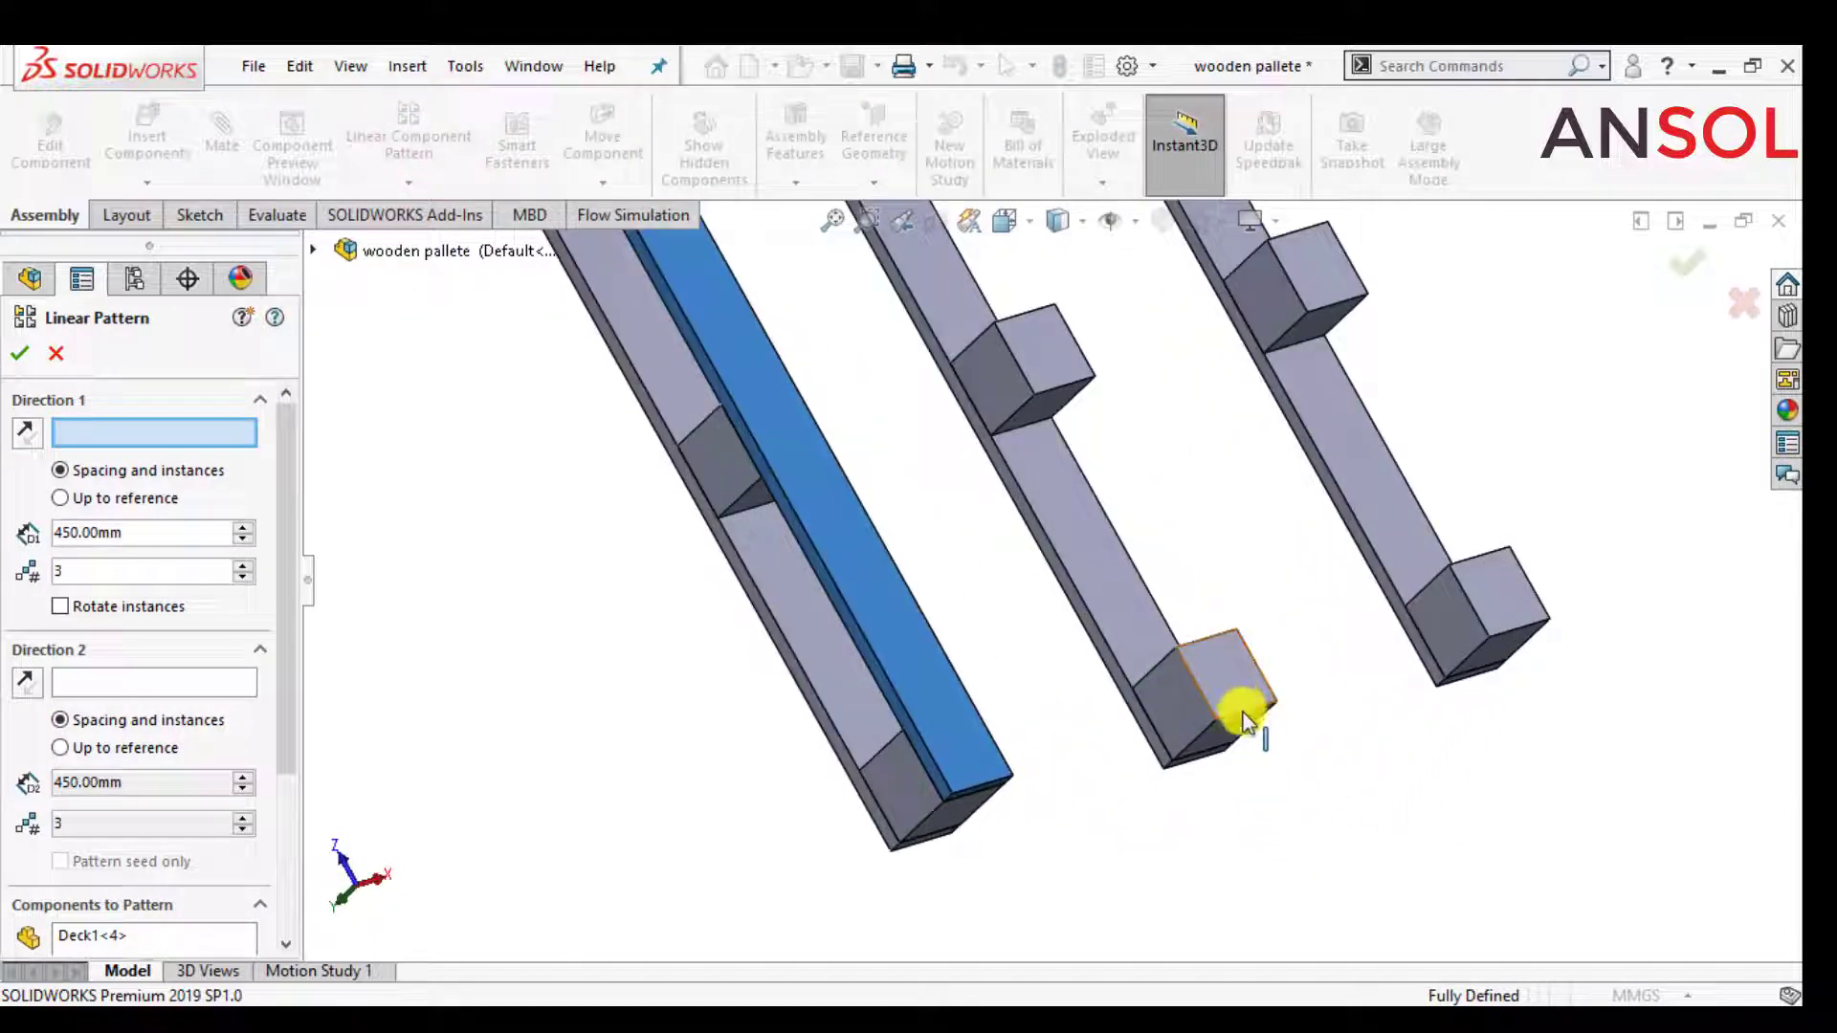
{"action": "left_click", "coordinate": [1246, 719]}
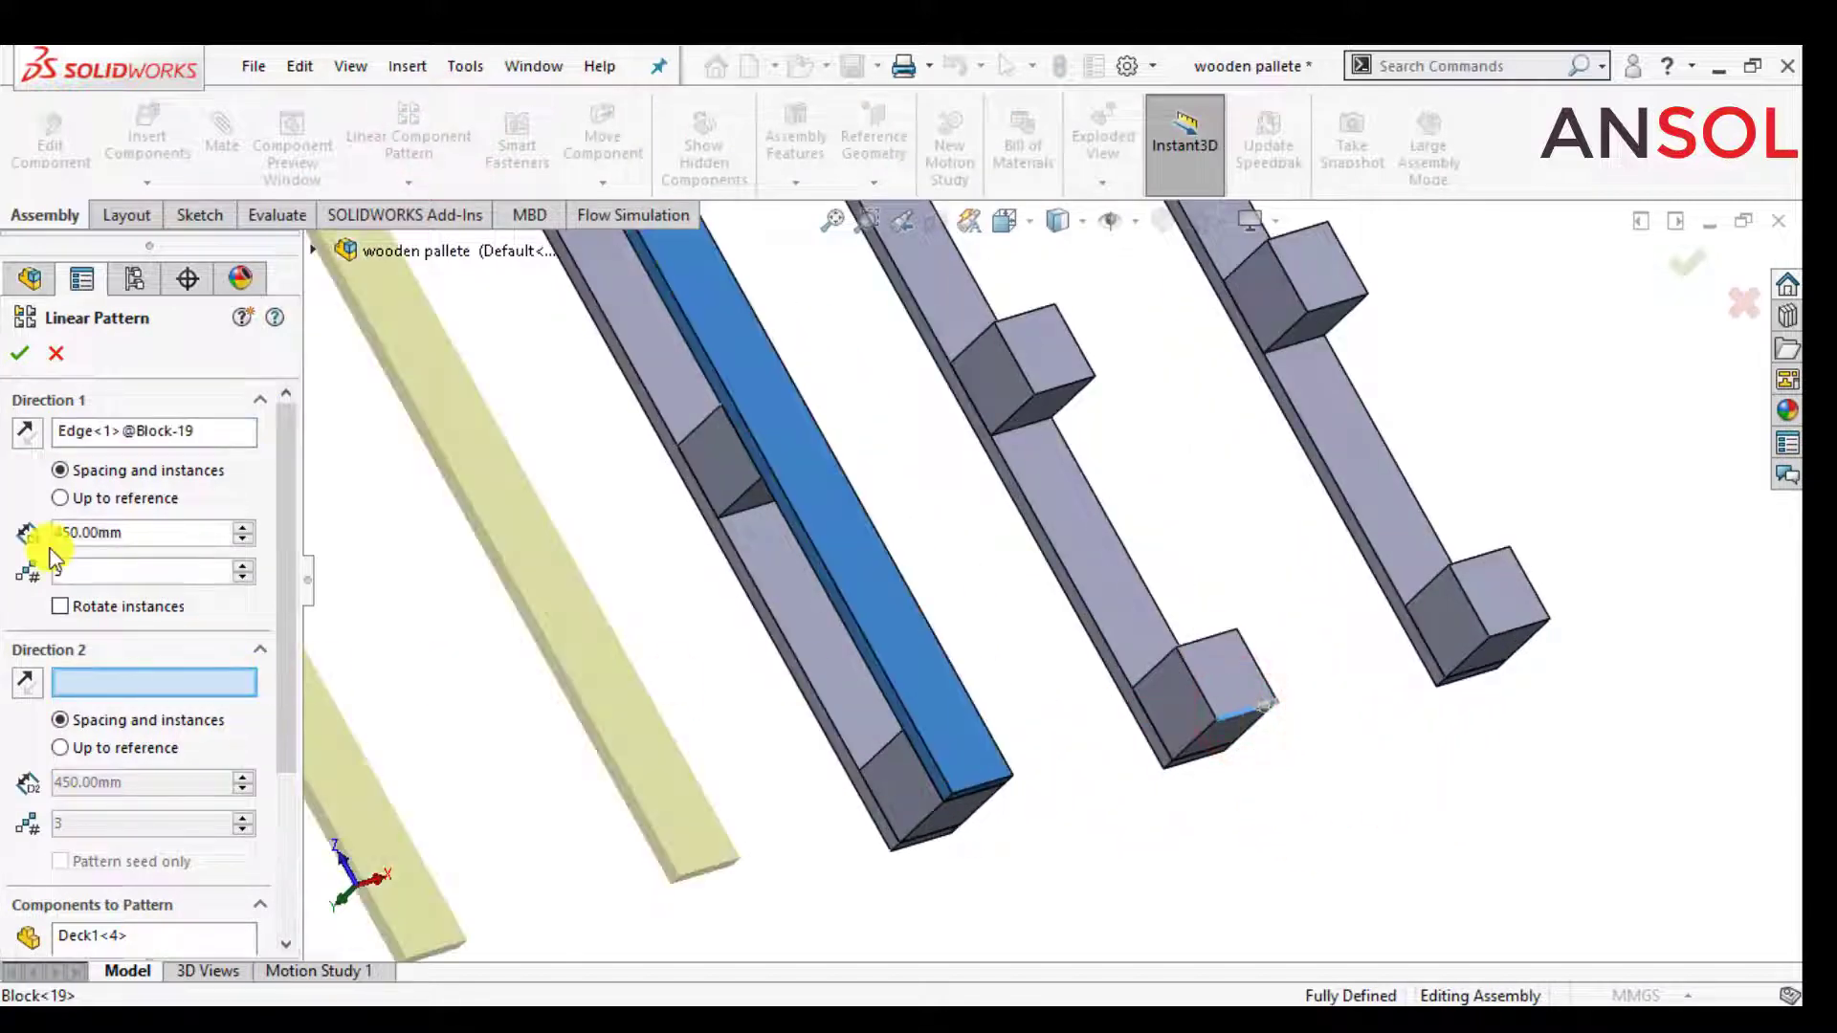
{"action": "left_click", "coordinate": [35, 433]}
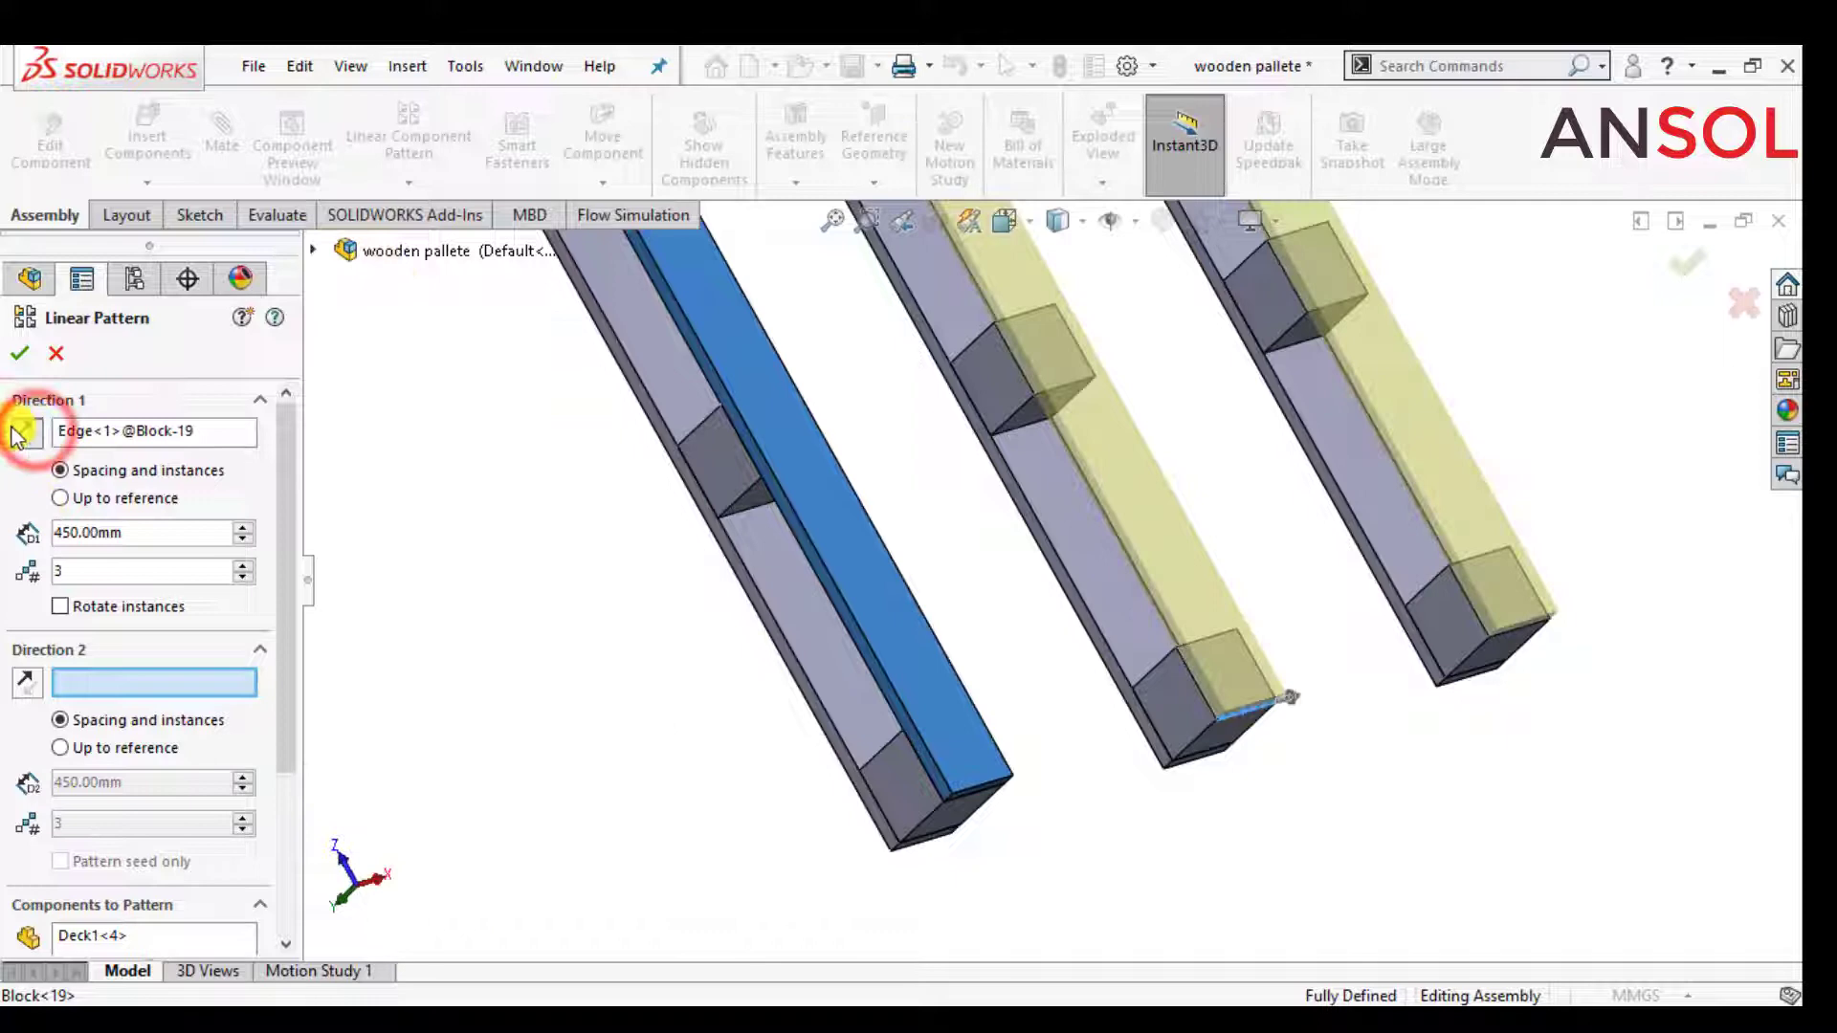
{"action": "left_click", "coordinate": [21, 358]}
- Place another loose copy of Deck1 in the assembly beside the outermost row
{"action": "middle_click_drag", "start_coordinate": [603, 554], "coordinate": [1040, 534]}
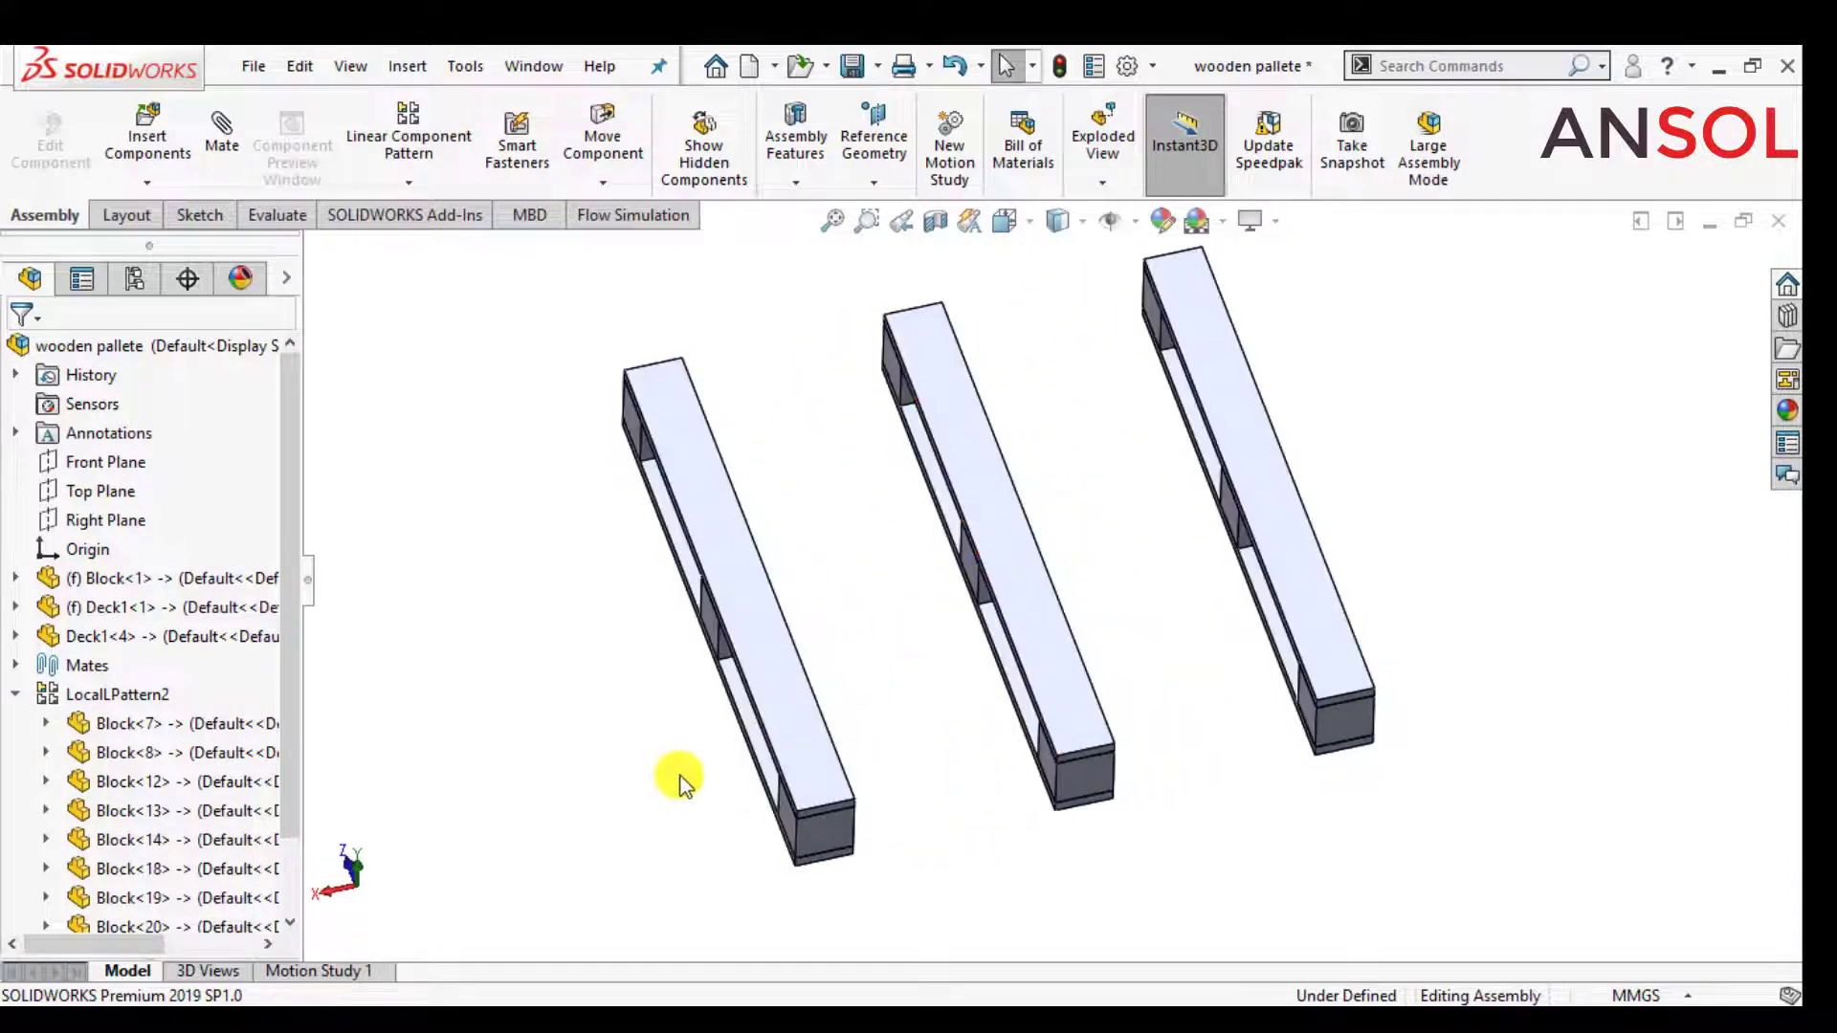
{"action": "left_click", "coordinate": [784, 712]}
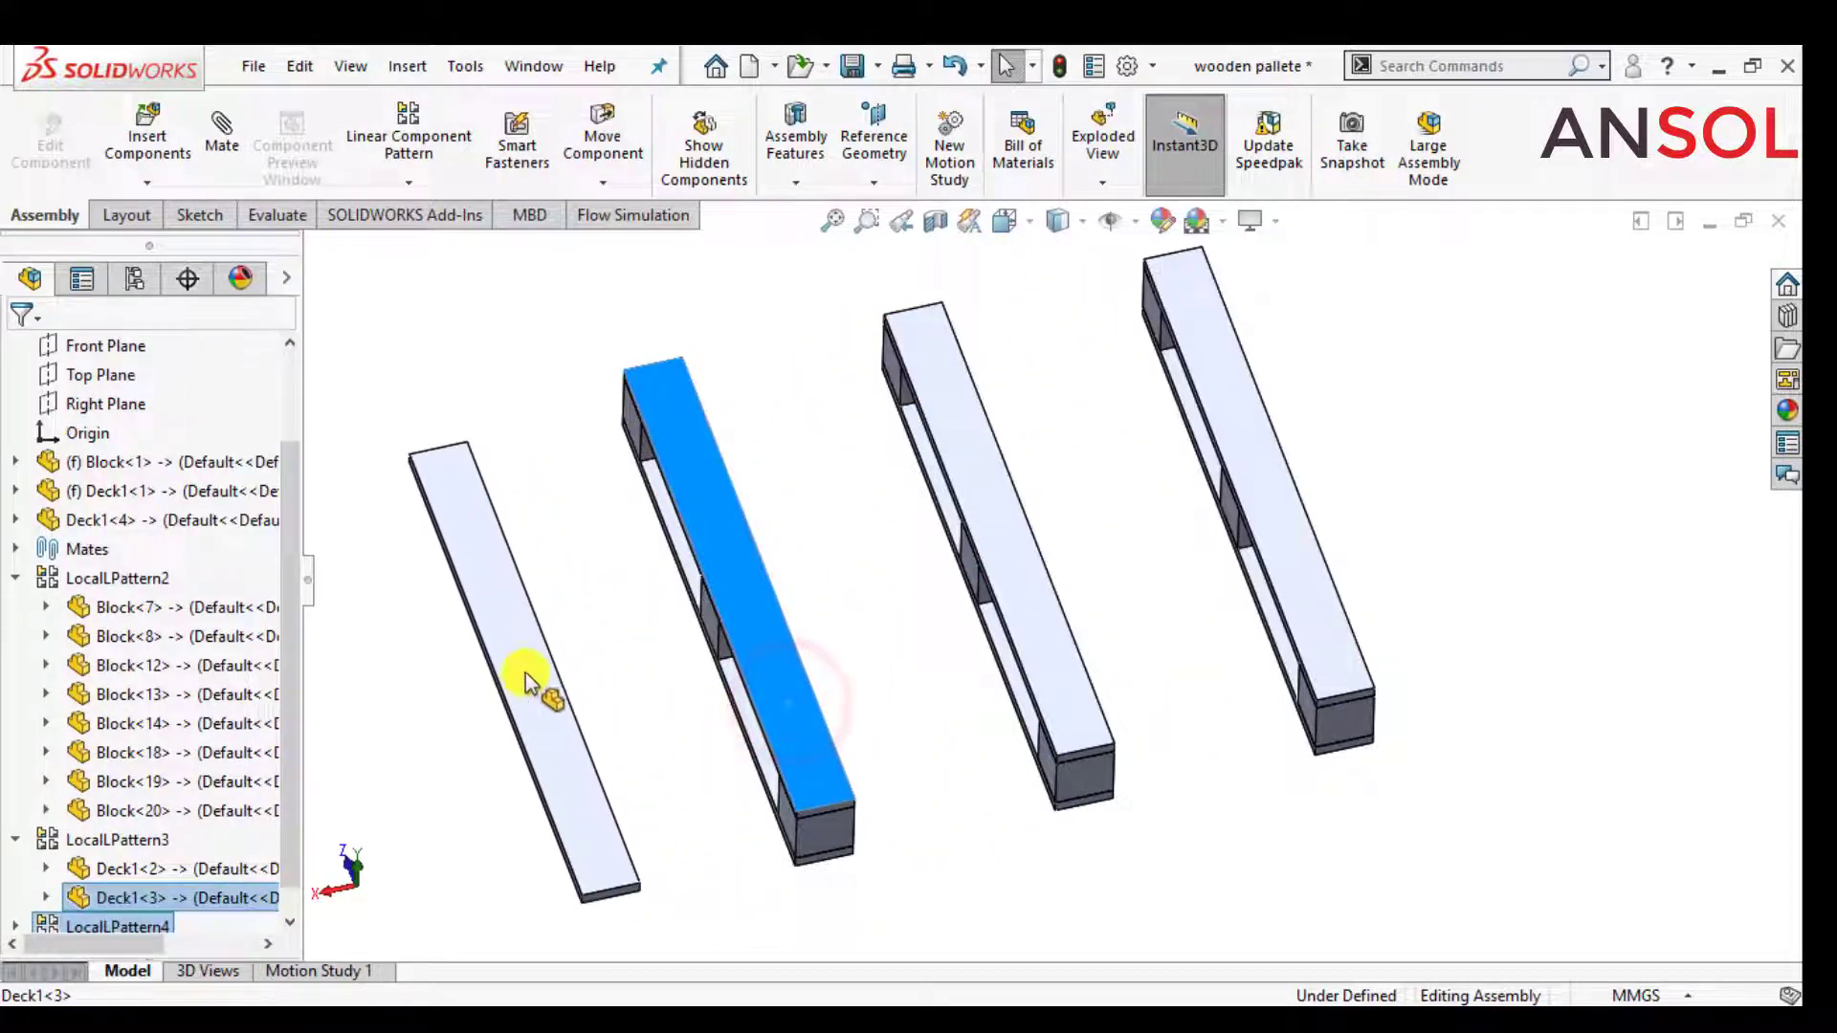
{"action": "left_click", "coordinate": [629, 683]}
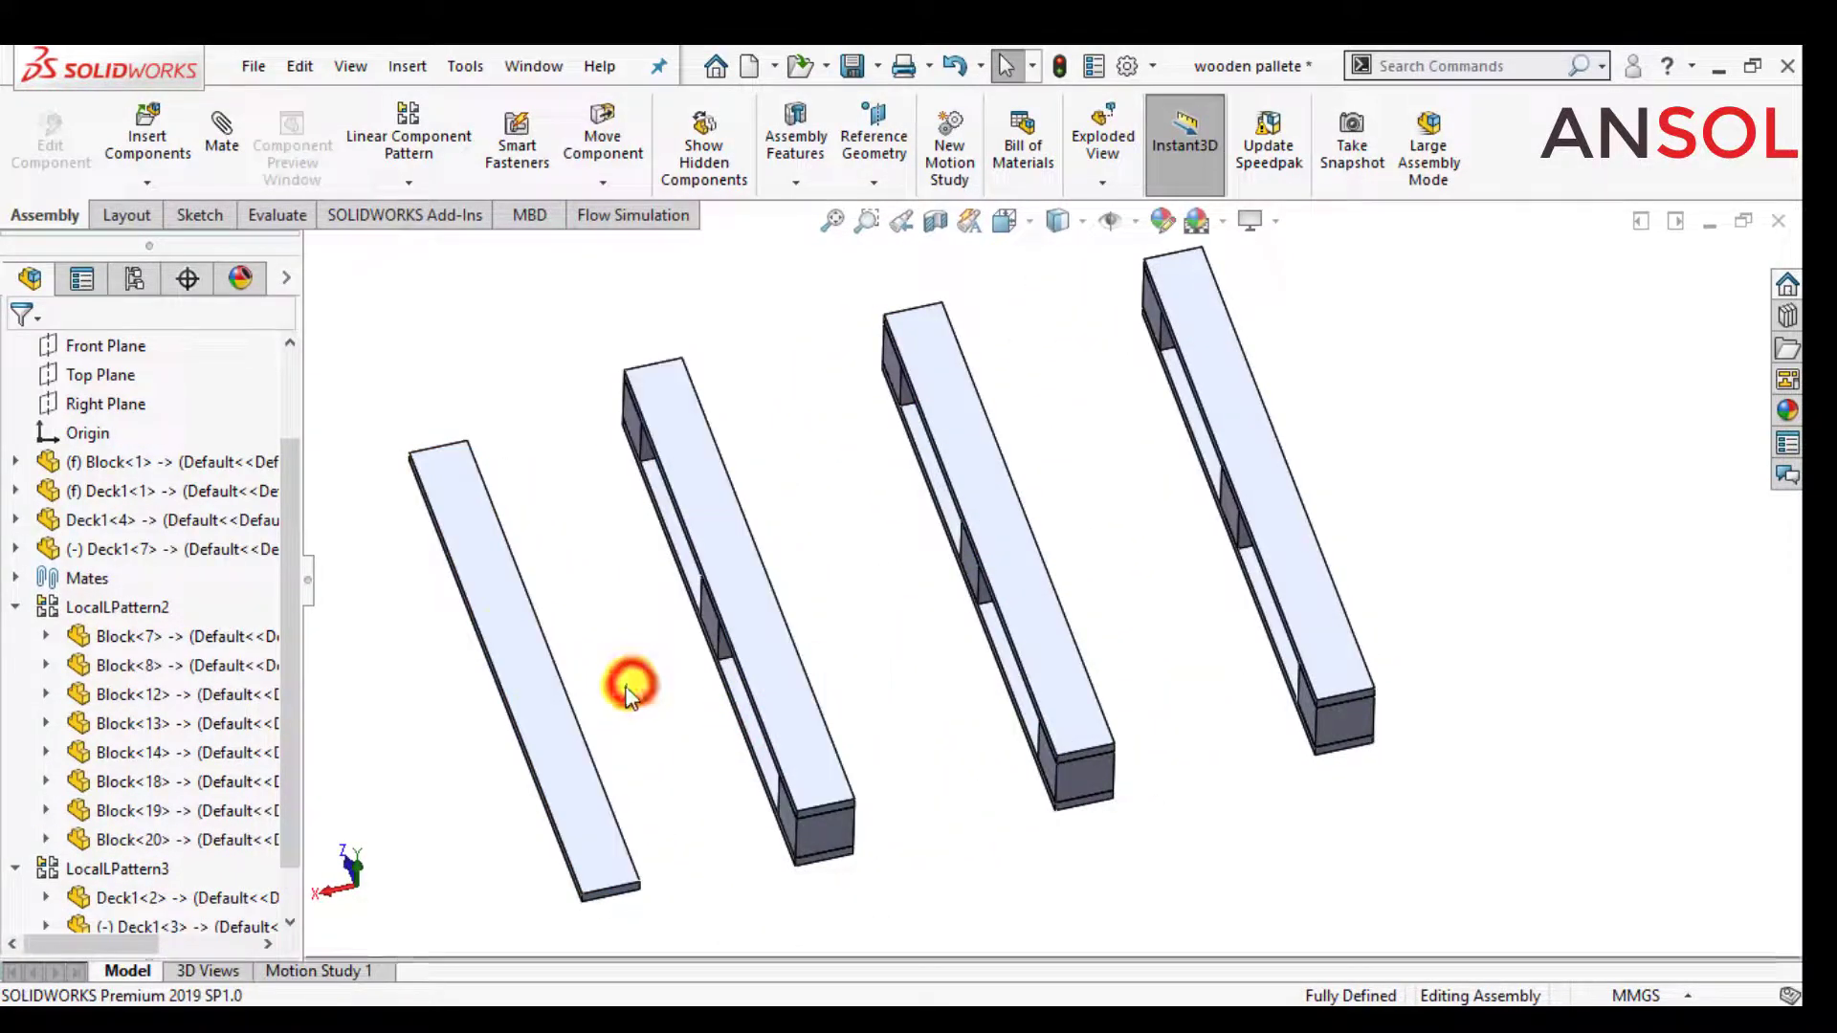
- Try to mate the new Deck1 copy's bottom face coincident with the top face of the middle row's upper board
{"action": "left_click", "coordinate": [235, 143]}
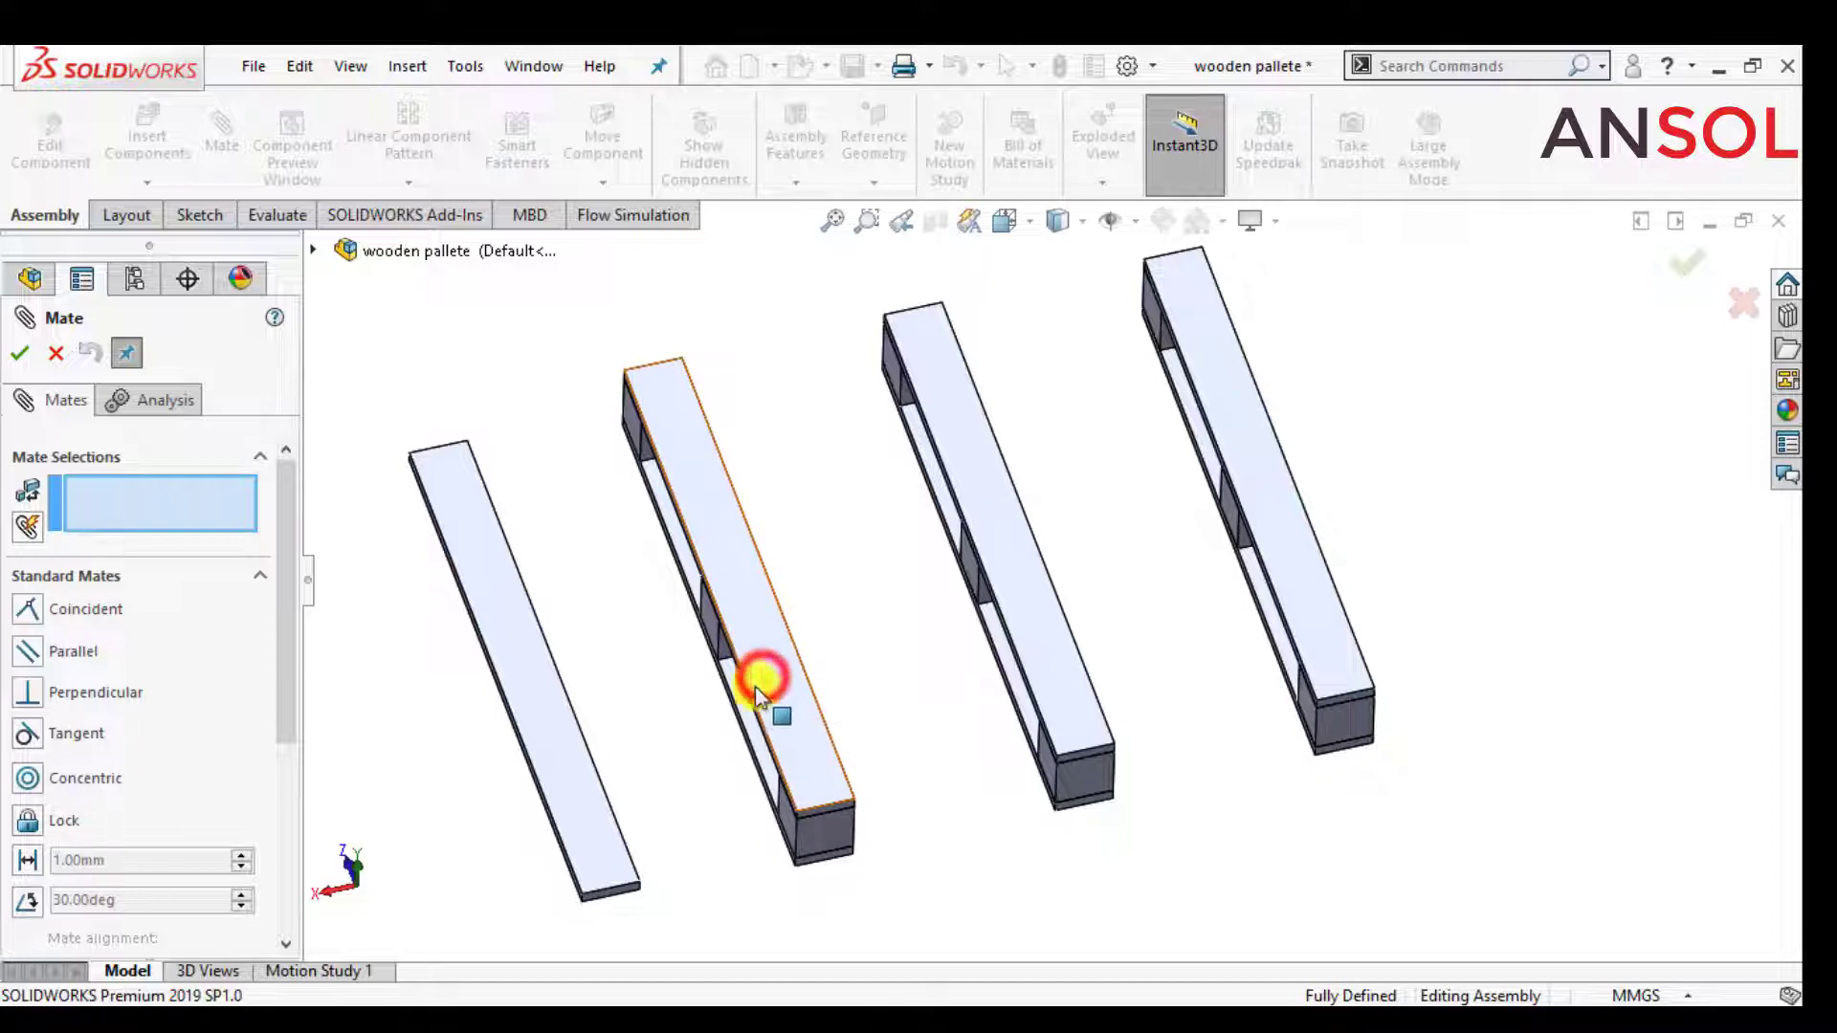
{"action": "scroll", "coordinate": [567, 815], "scroll_direction": "up", "scroll_amount": 3}
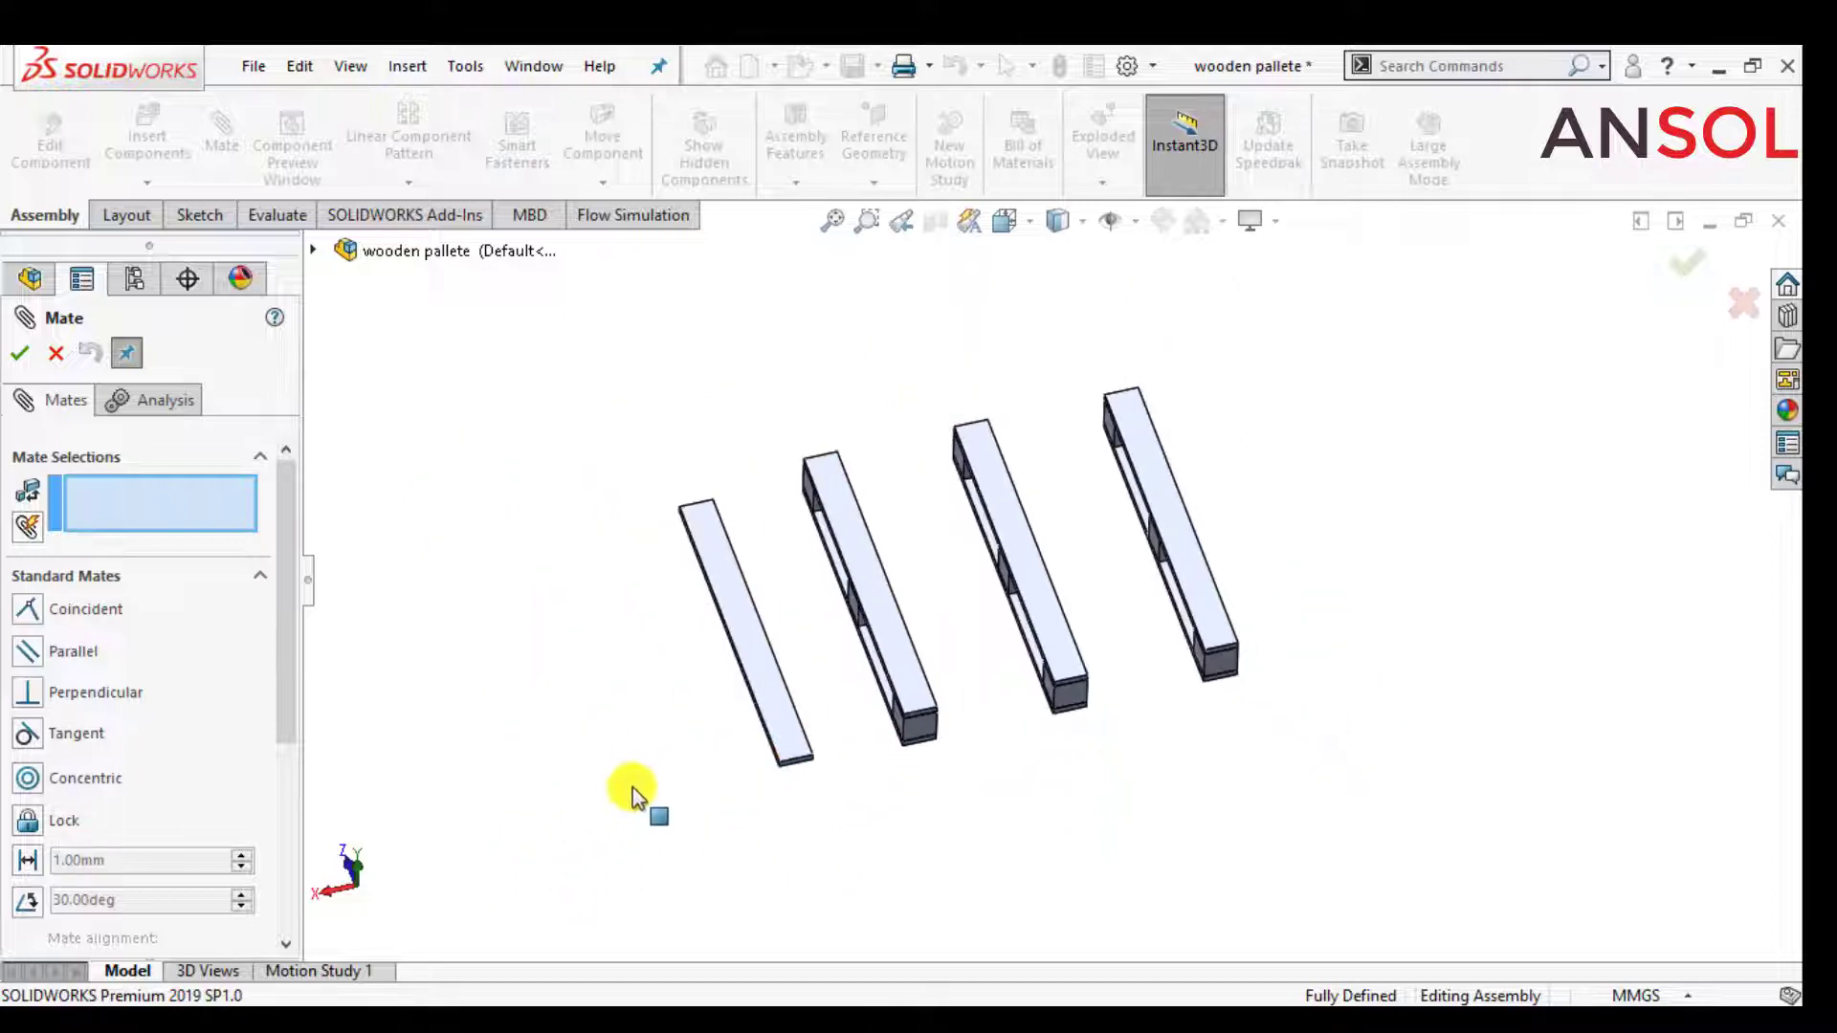
{"action": "middle_click_drag", "start_coordinate": [633, 788], "coordinate": [622, 435]}
{"action": "scroll", "coordinate": [717, 594], "scroll_direction": "down", "scroll_amount": 4}
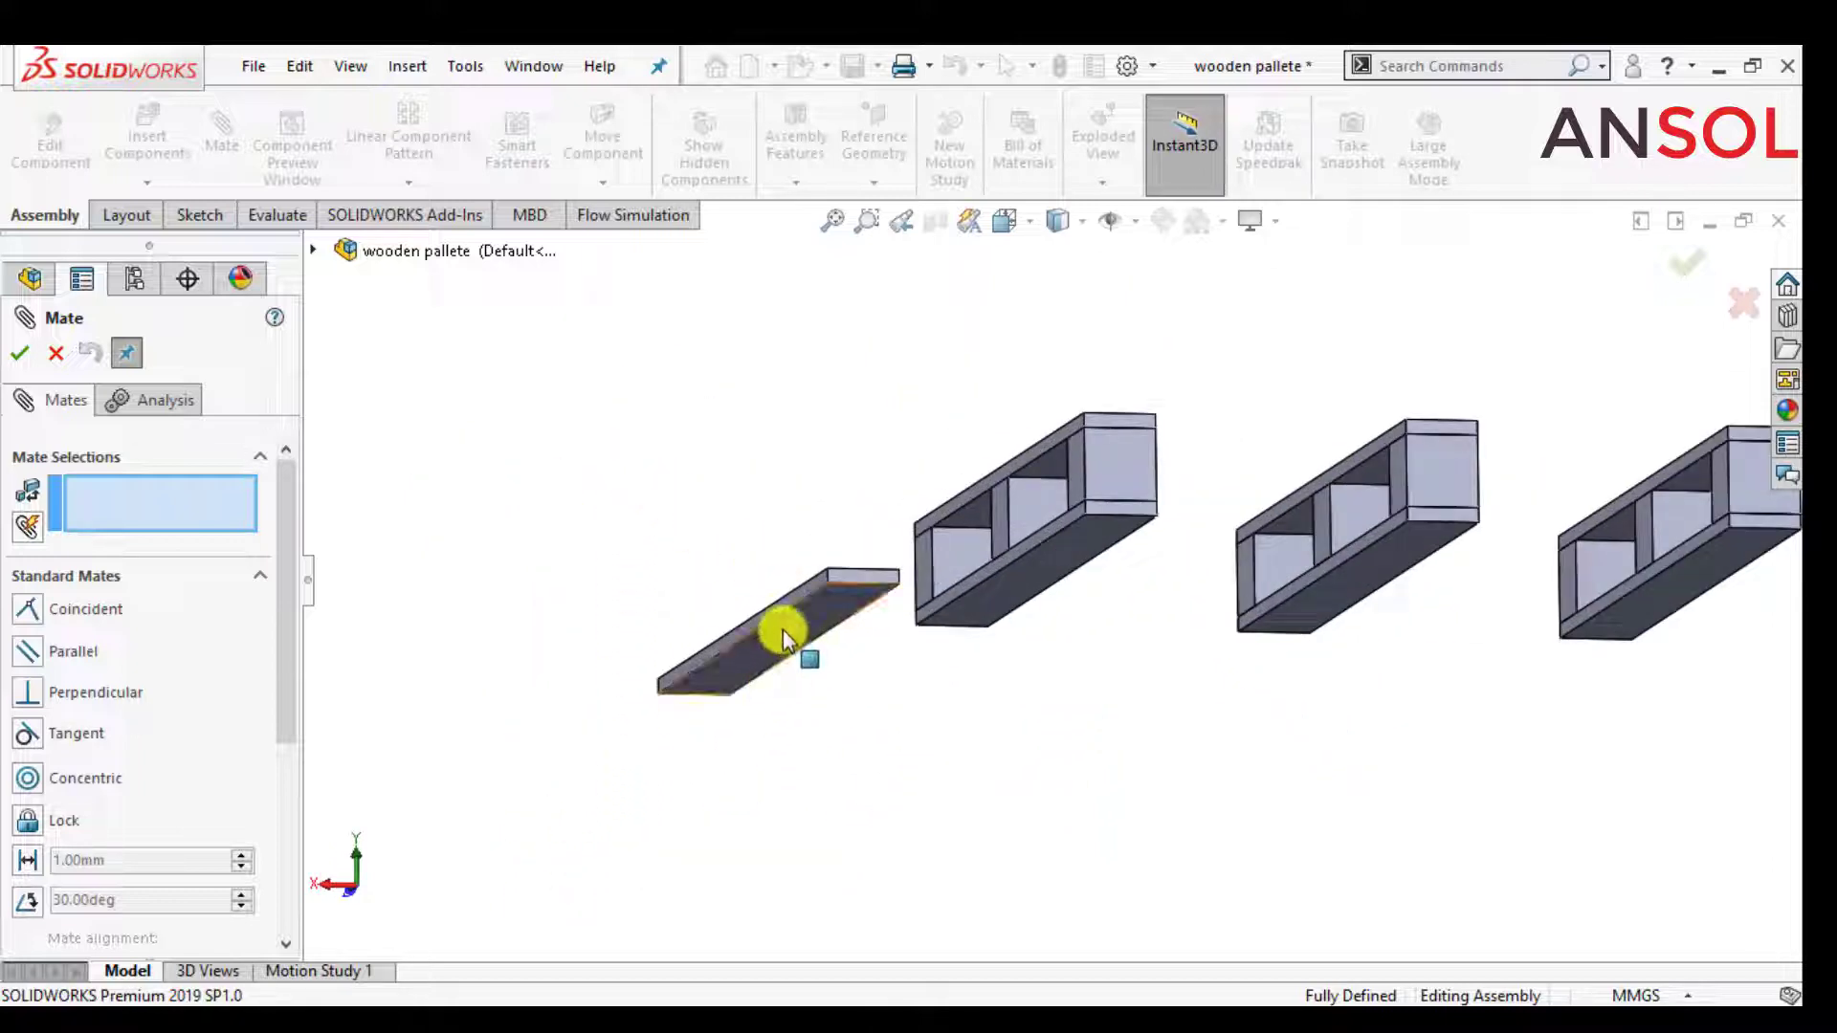
{"action": "left_click", "coordinate": [782, 631]}
{"action": "middle_click_drag", "start_coordinate": [779, 636], "coordinate": [1026, 630]}
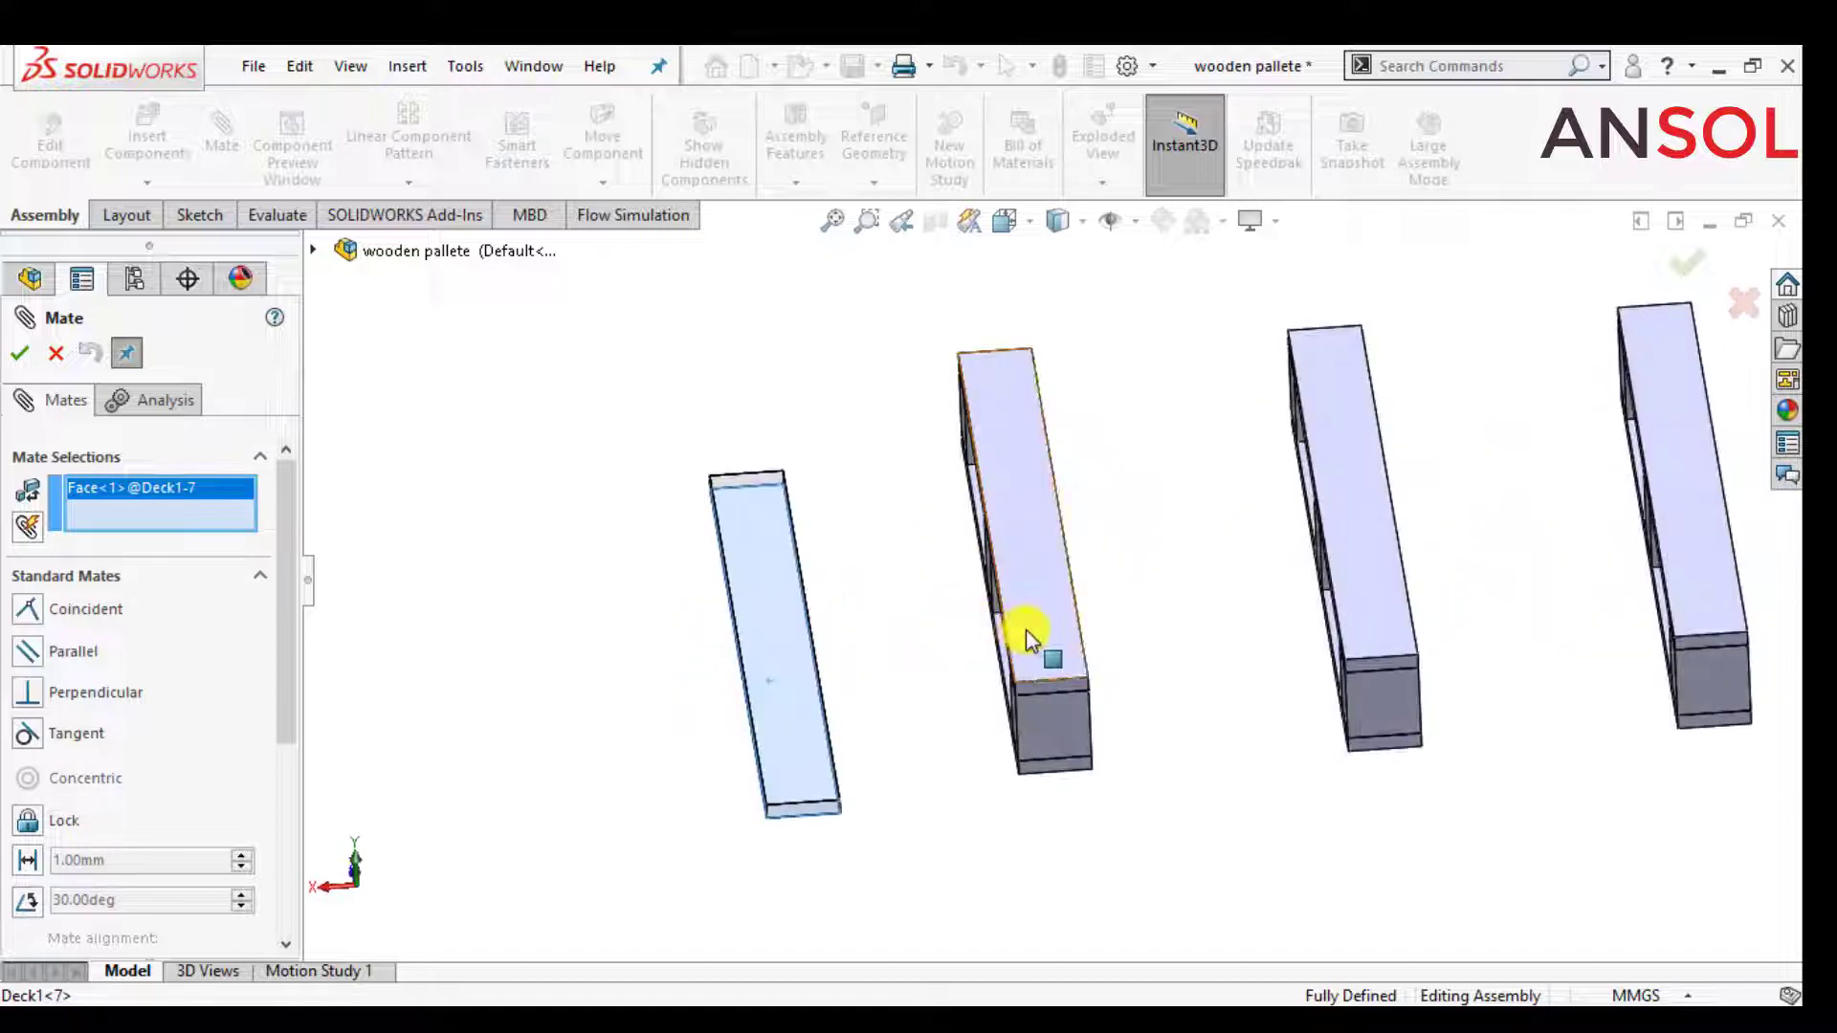
{"action": "left_click", "coordinate": [1028, 631]}
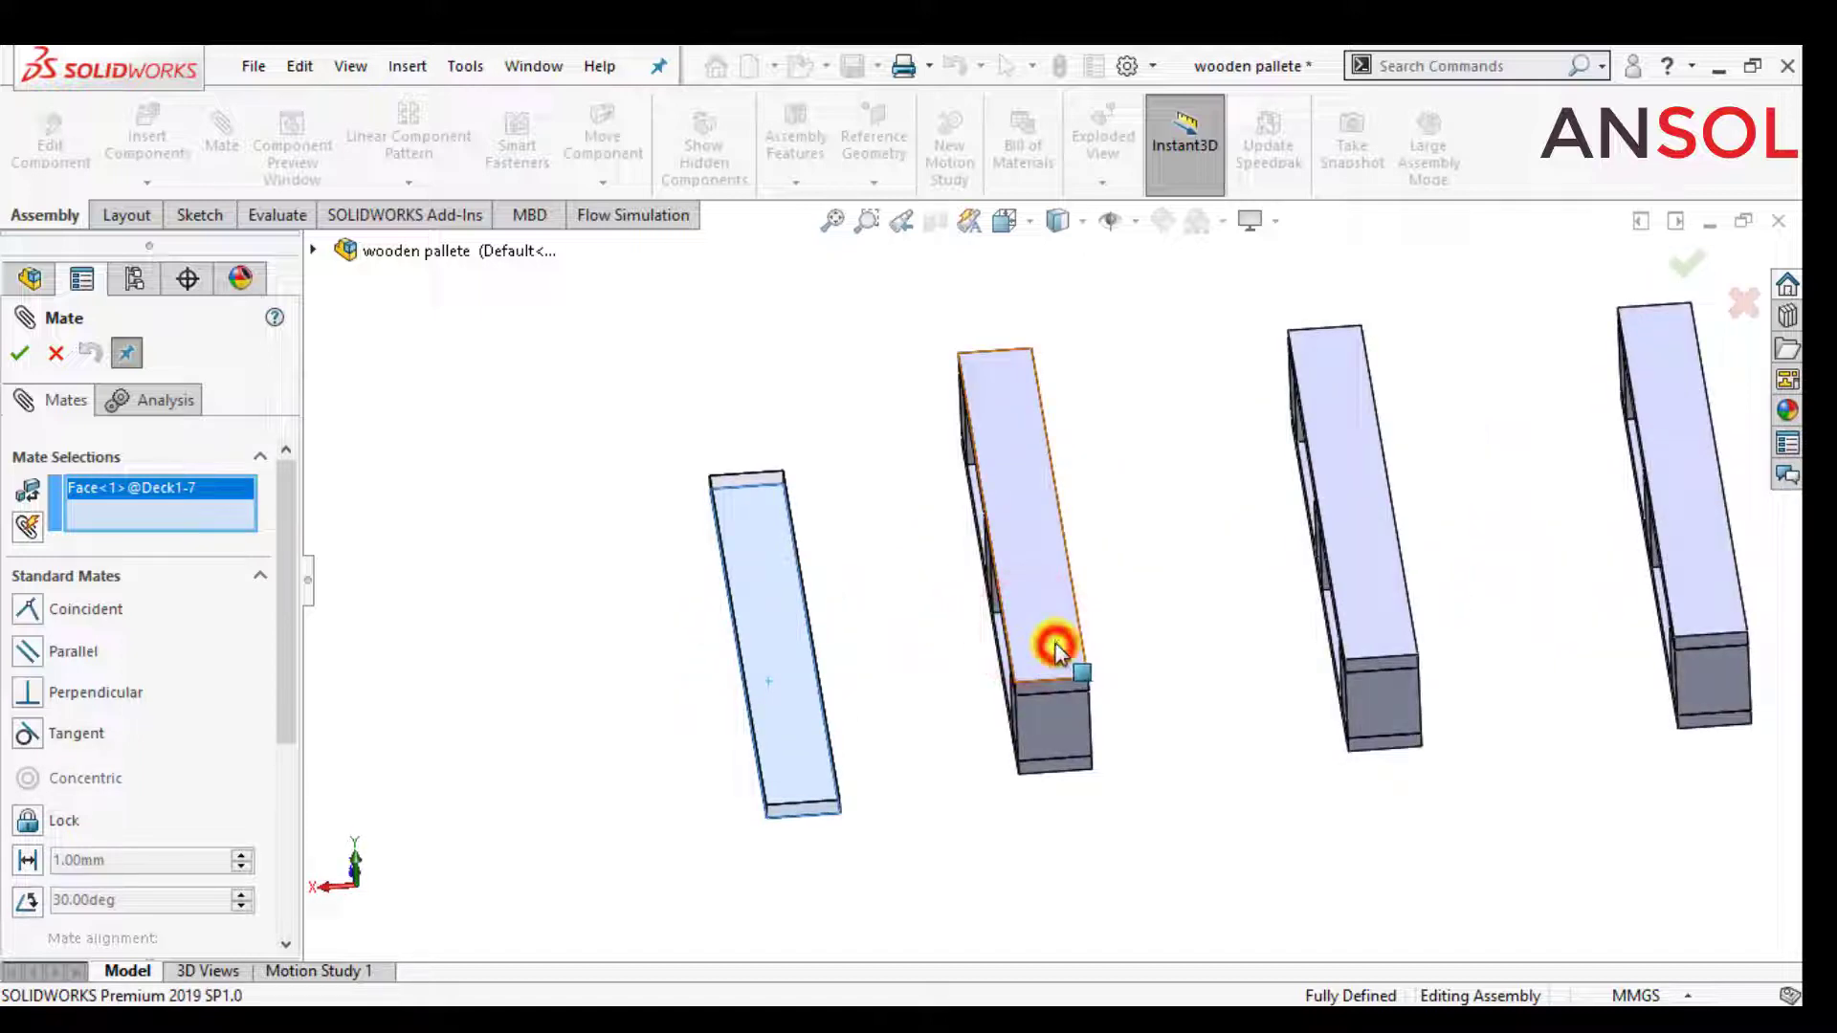
{"action": "left_click", "coordinate": [1376, 631]}
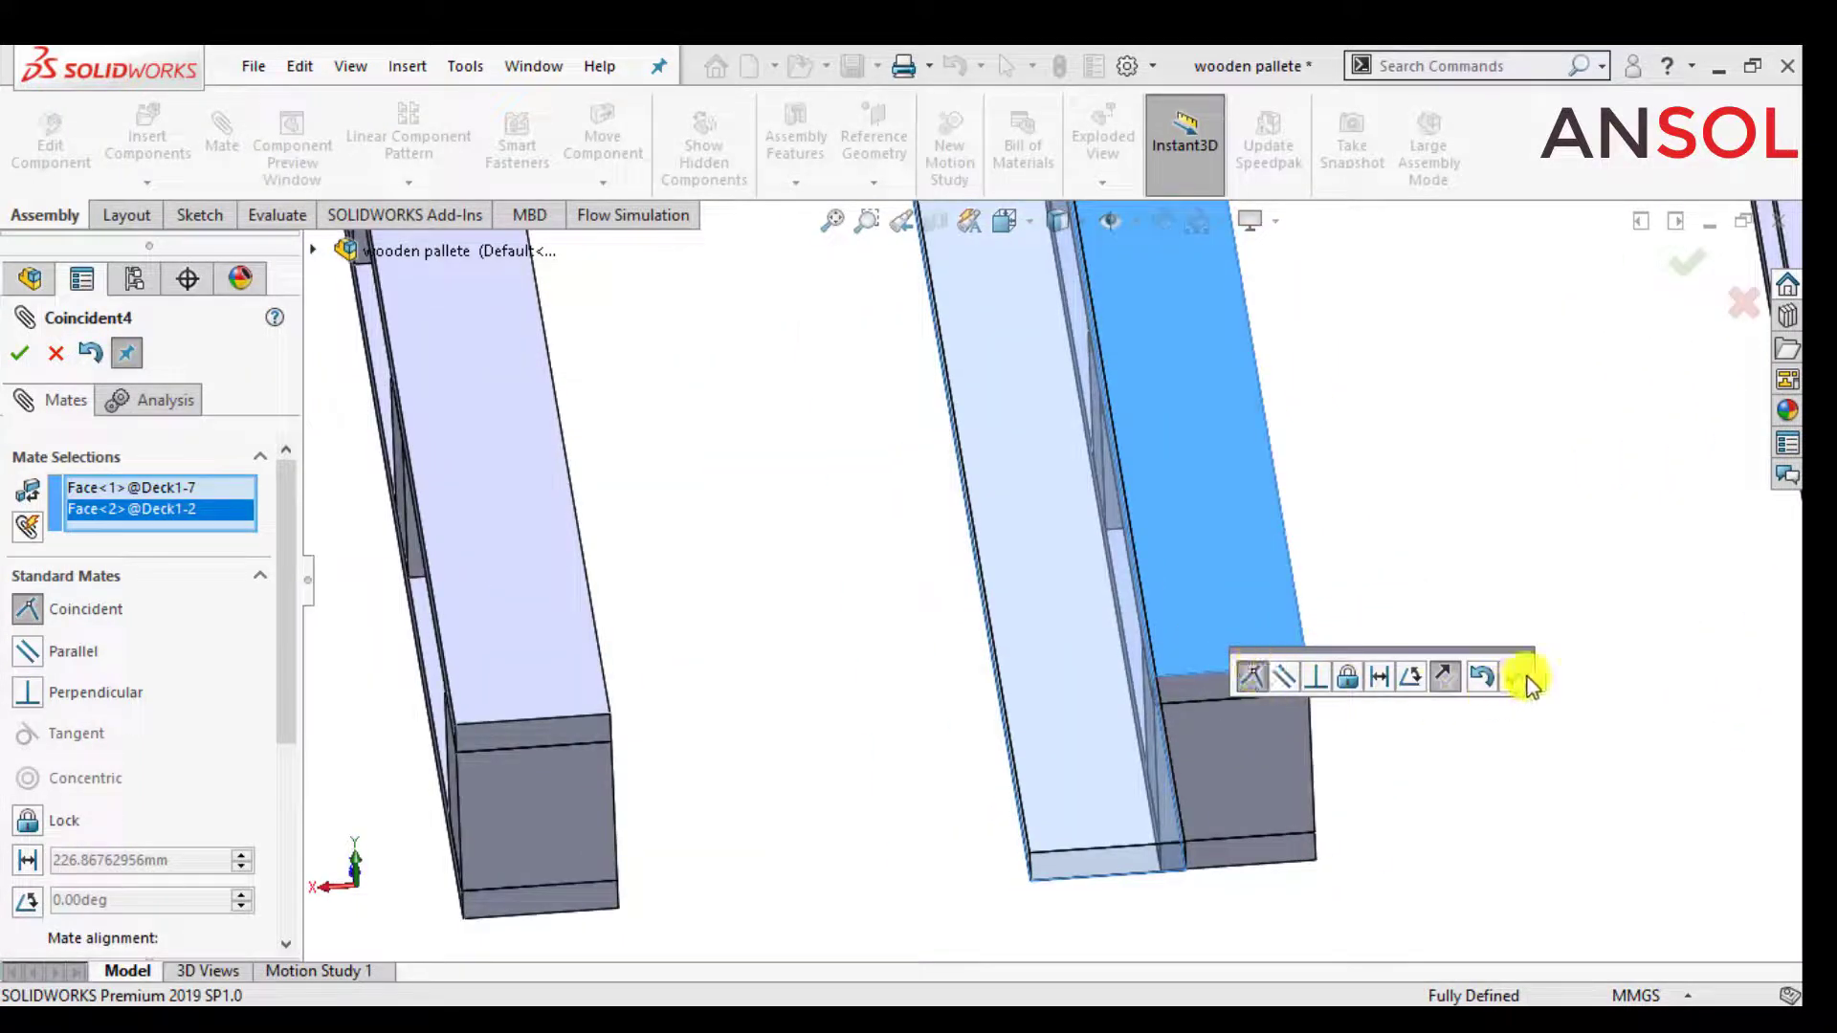
{"action": "scroll", "coordinate": [1148, 719], "scroll_direction": "up", "scroll_amount": 4}
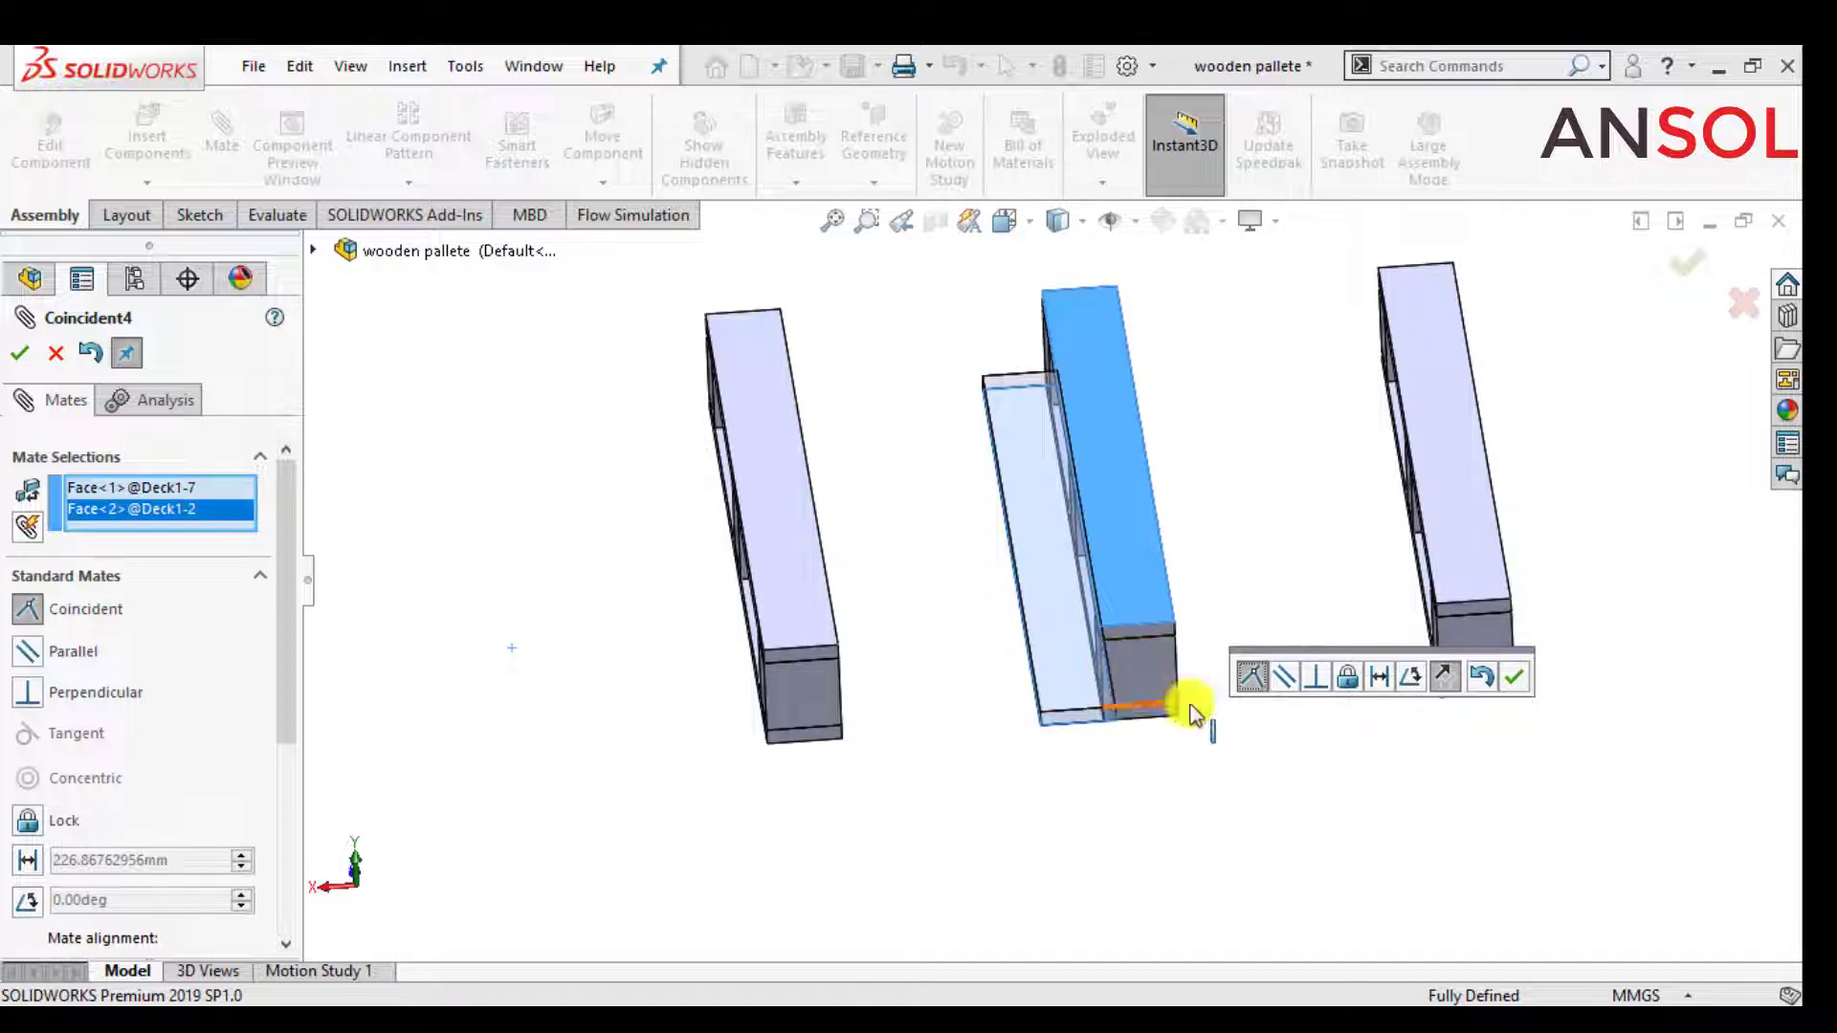
{"action": "left_click", "coordinate": [78, 353]}
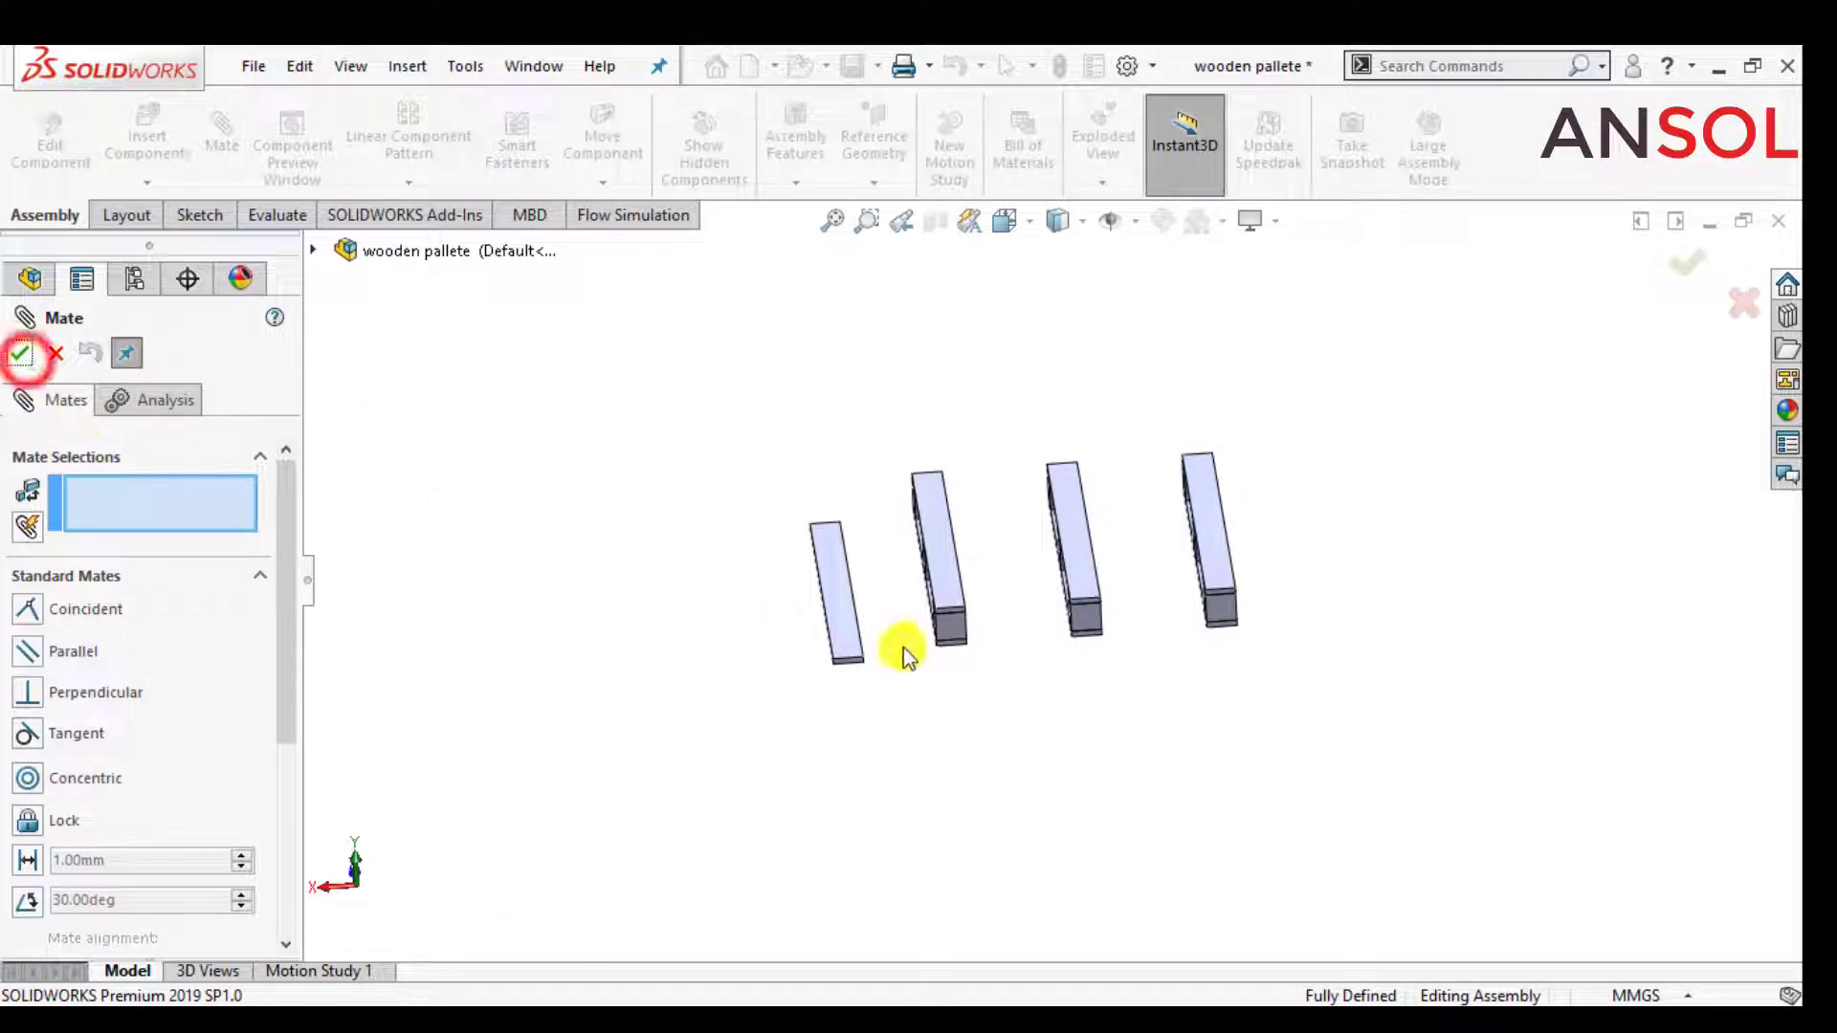
- Rotate the loose Deck1 copy so that it lies crosswise to the block rows
{"action": "scroll", "coordinate": [903, 647], "scroll_direction": "down", "scroll_amount": 4}
{"action": "left_click_drag", "start_coordinate": [789, 699], "coordinate": [842, 642]}
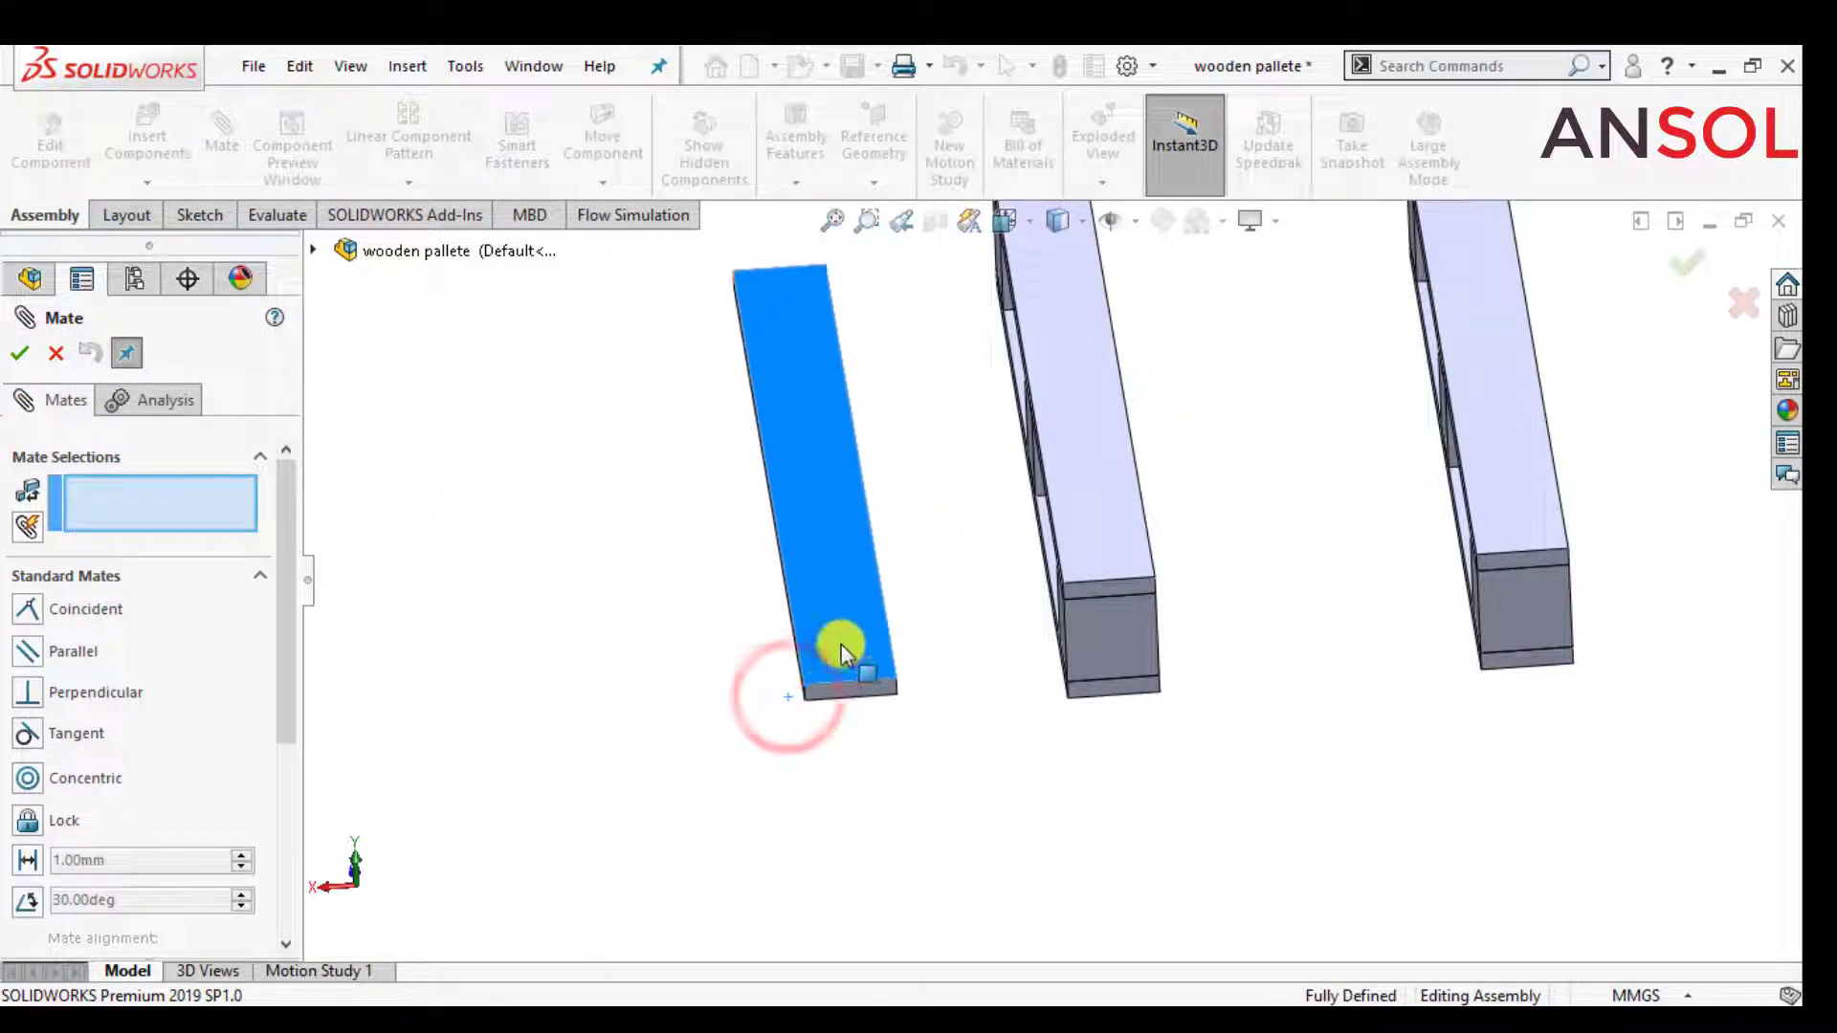
{"action": "right_click_drag", "start_coordinate": [842, 636], "coordinate": [1014, 521]}
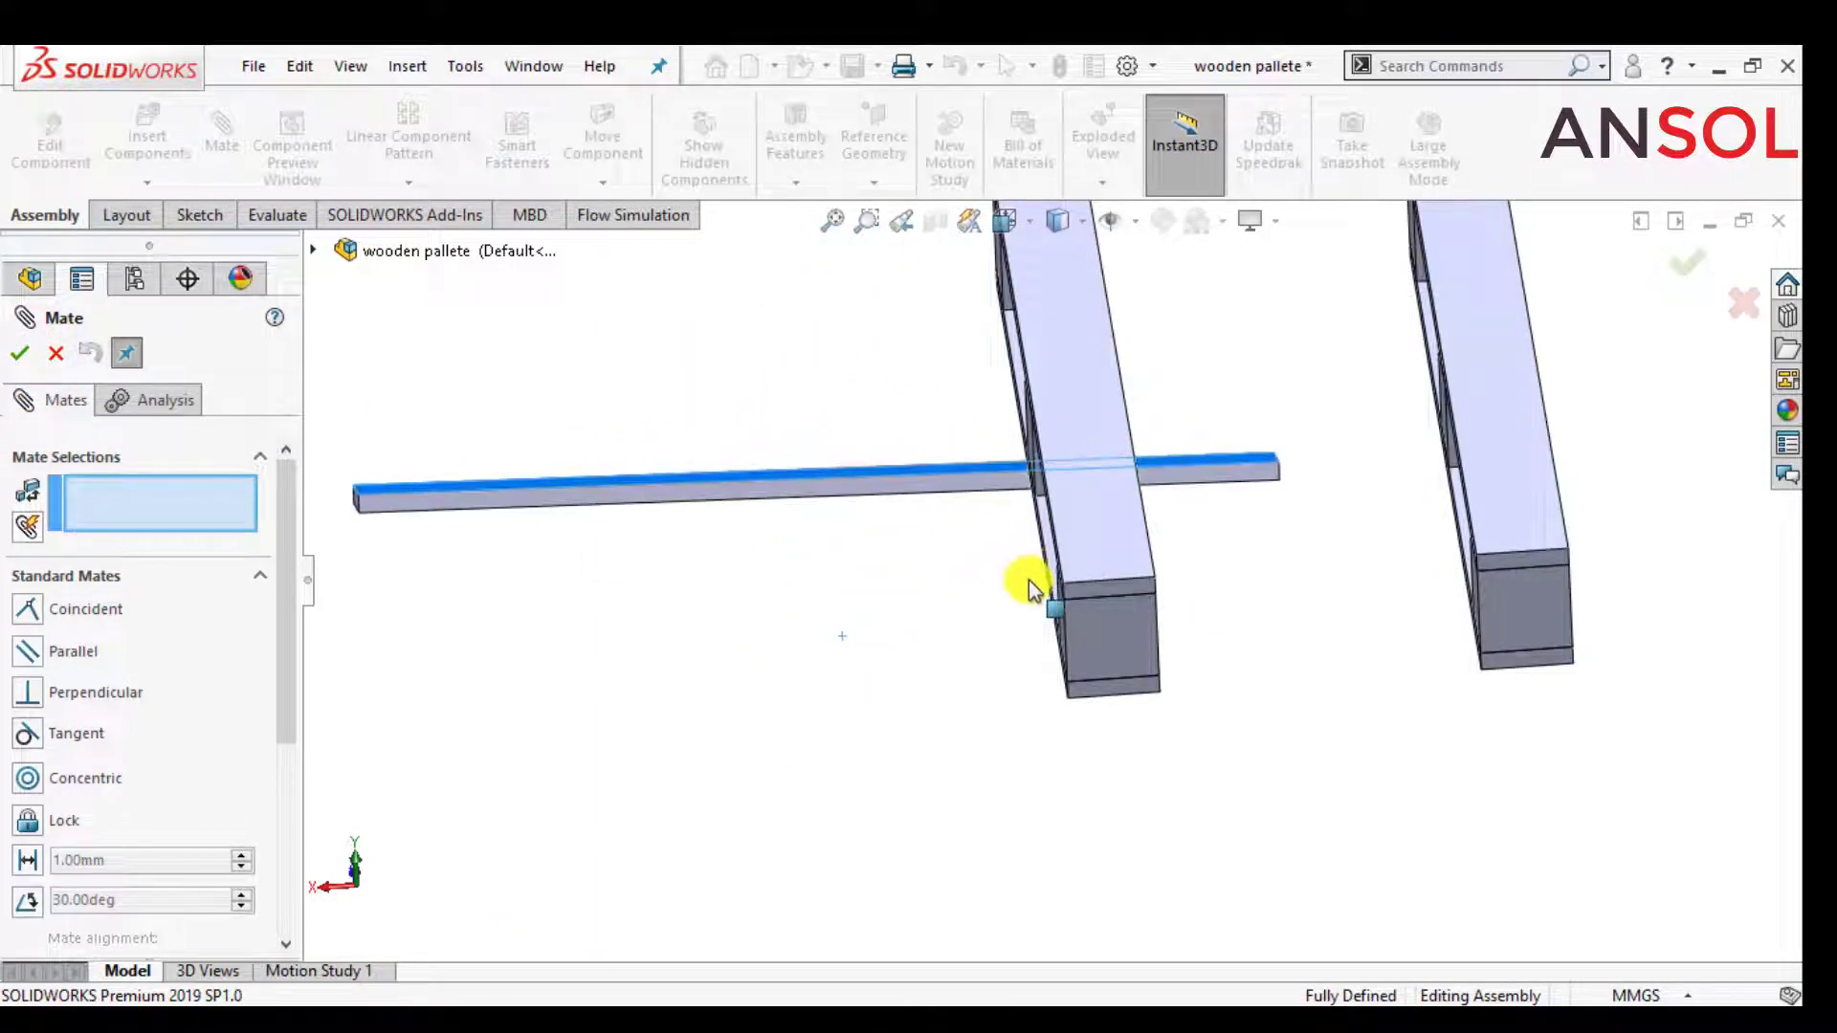
- Mate the bottom face of the crosswise Deck1 copy coincident with the top face of the nearest row's upper board
{"action": "middle_click_drag", "start_coordinate": [762, 708], "coordinate": [554, 615]}
{"action": "left_click", "coordinate": [577, 491]}
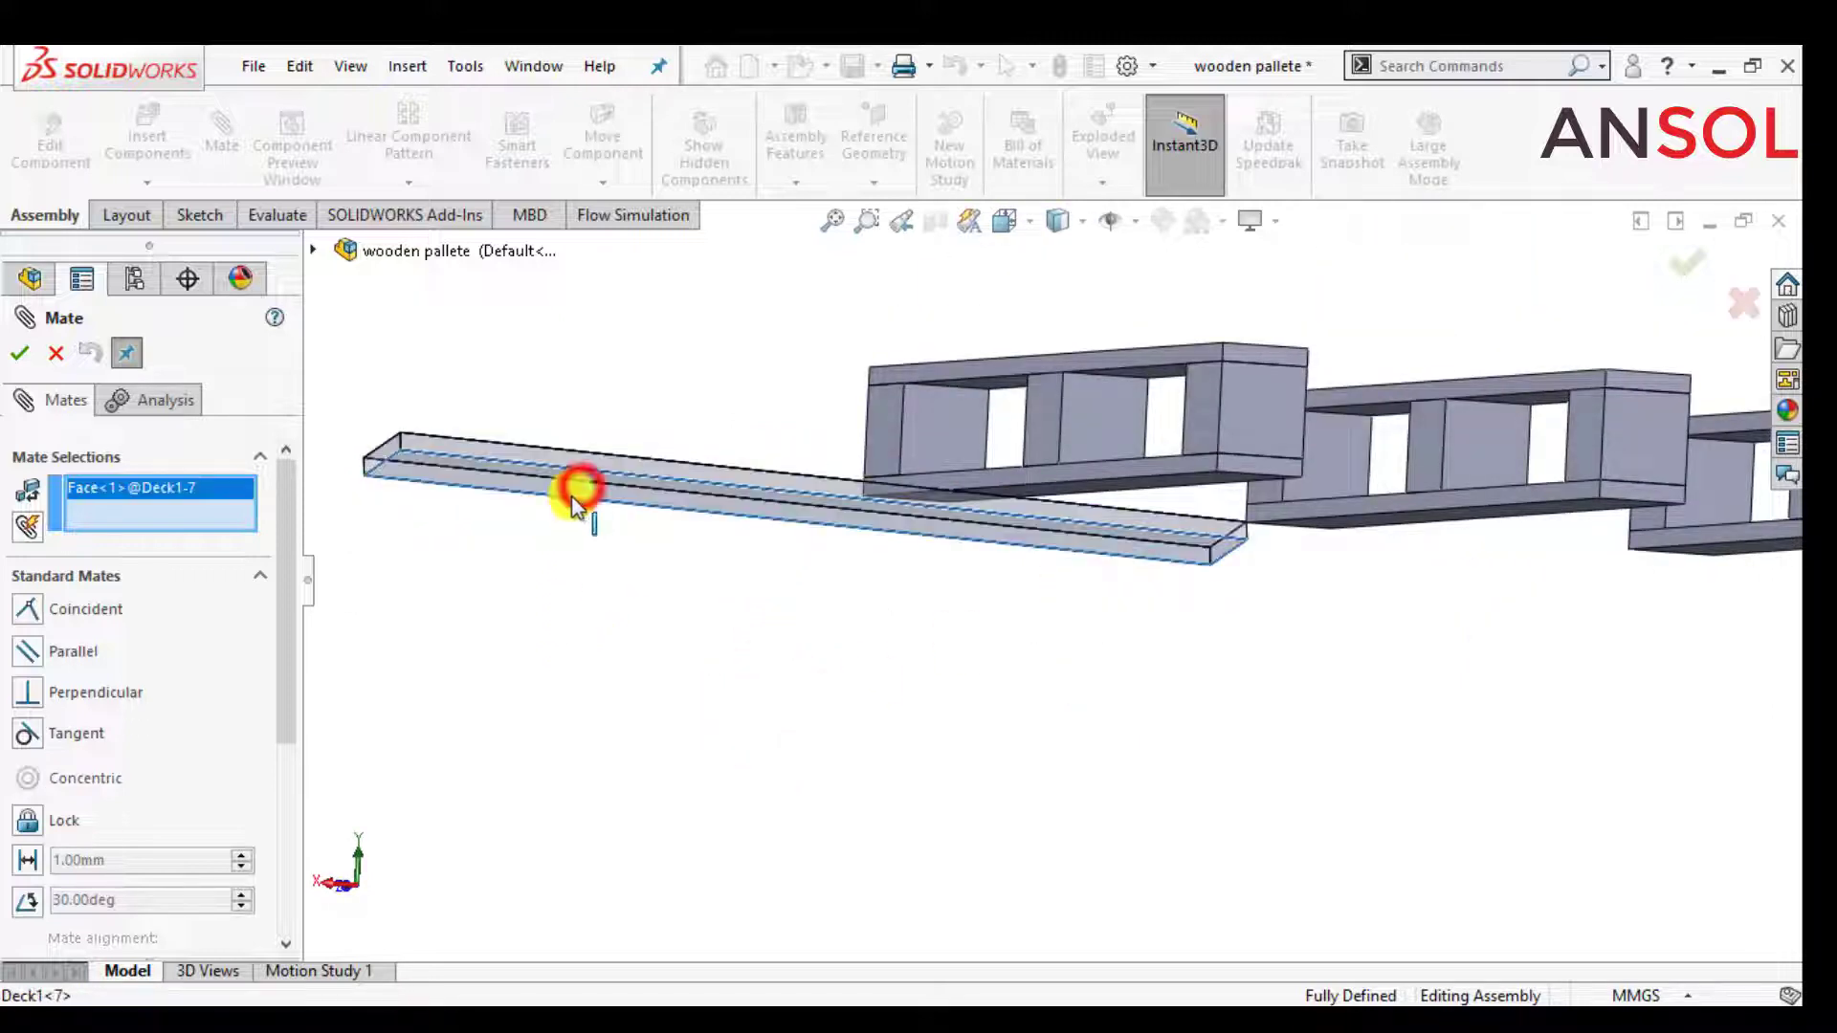
{"action": "middle_click_drag", "start_coordinate": [578, 491], "coordinate": [963, 627]}
{"action": "scroll", "coordinate": [1146, 635], "scroll_direction": "down", "scroll_amount": 5}
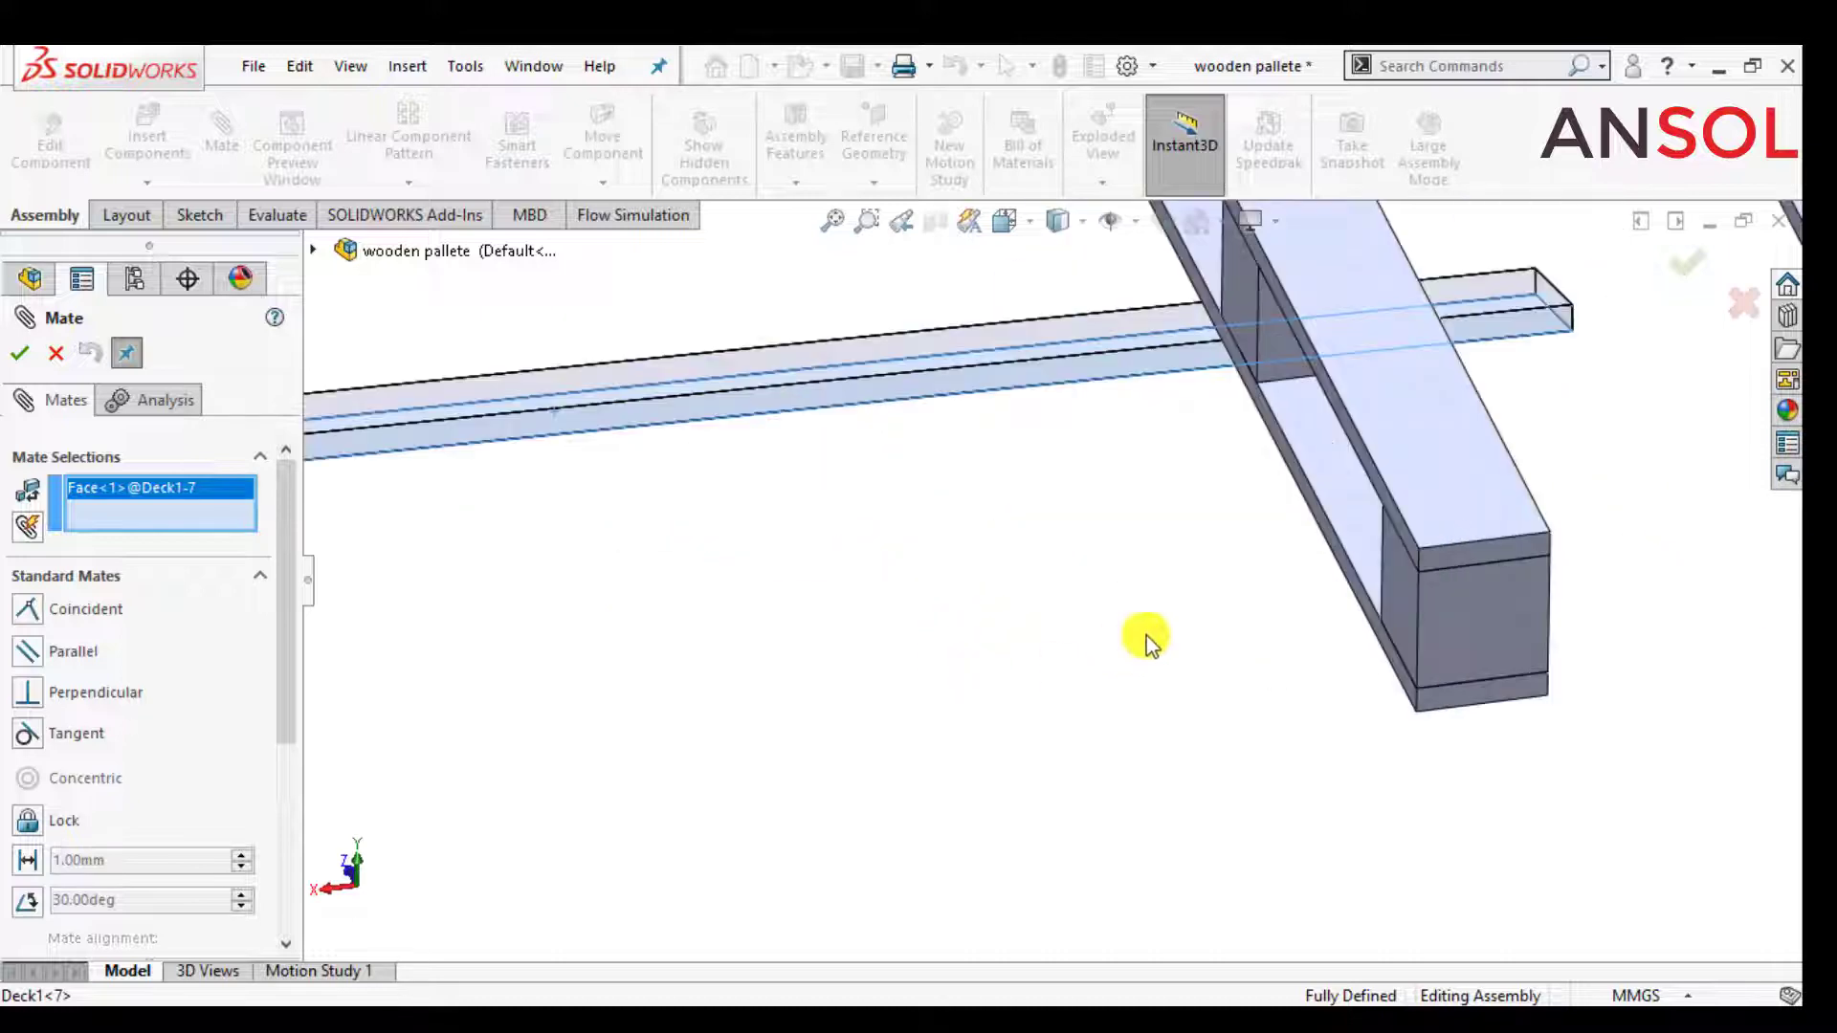
{"action": "left_click", "coordinate": [1416, 479]}
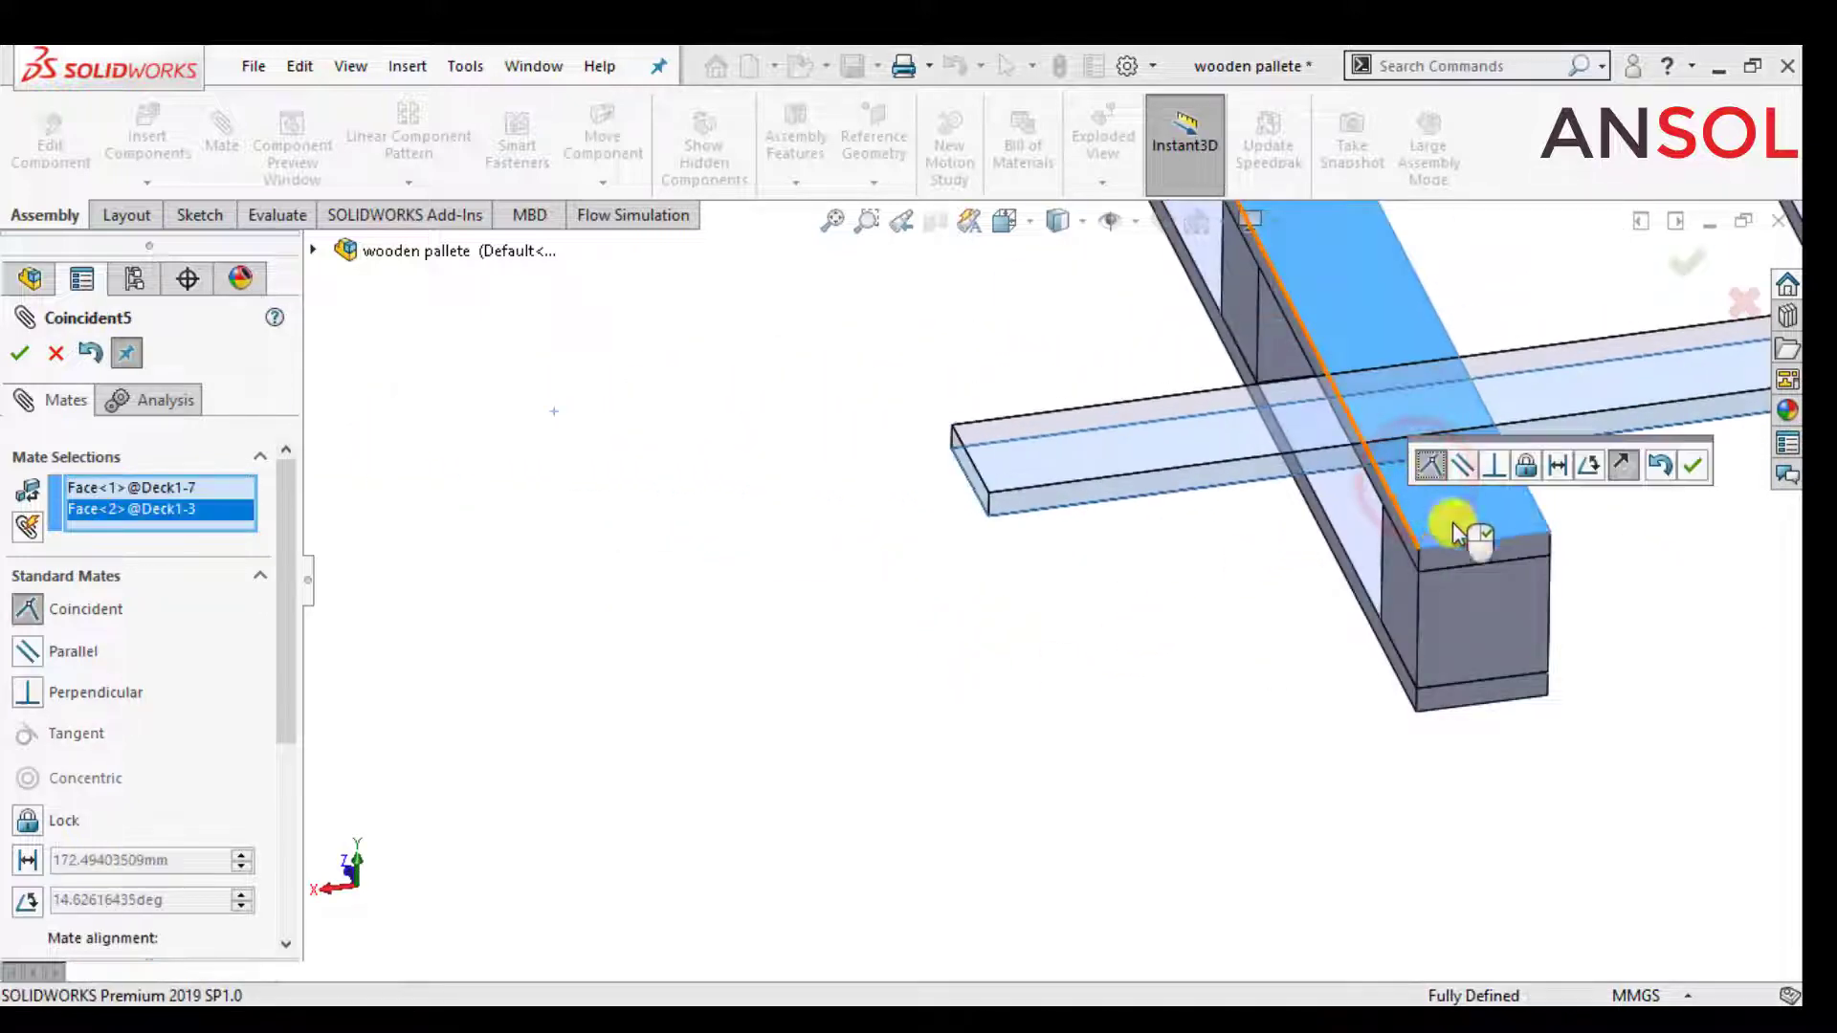
{"action": "left_click", "coordinate": [1704, 465]}
- Mate the long side face of the crosswise Deck1 copy coincident with the end face of the nearest row's upper board
{"action": "scroll", "coordinate": [1176, 587], "scroll_direction": "down", "scroll_amount": 5}
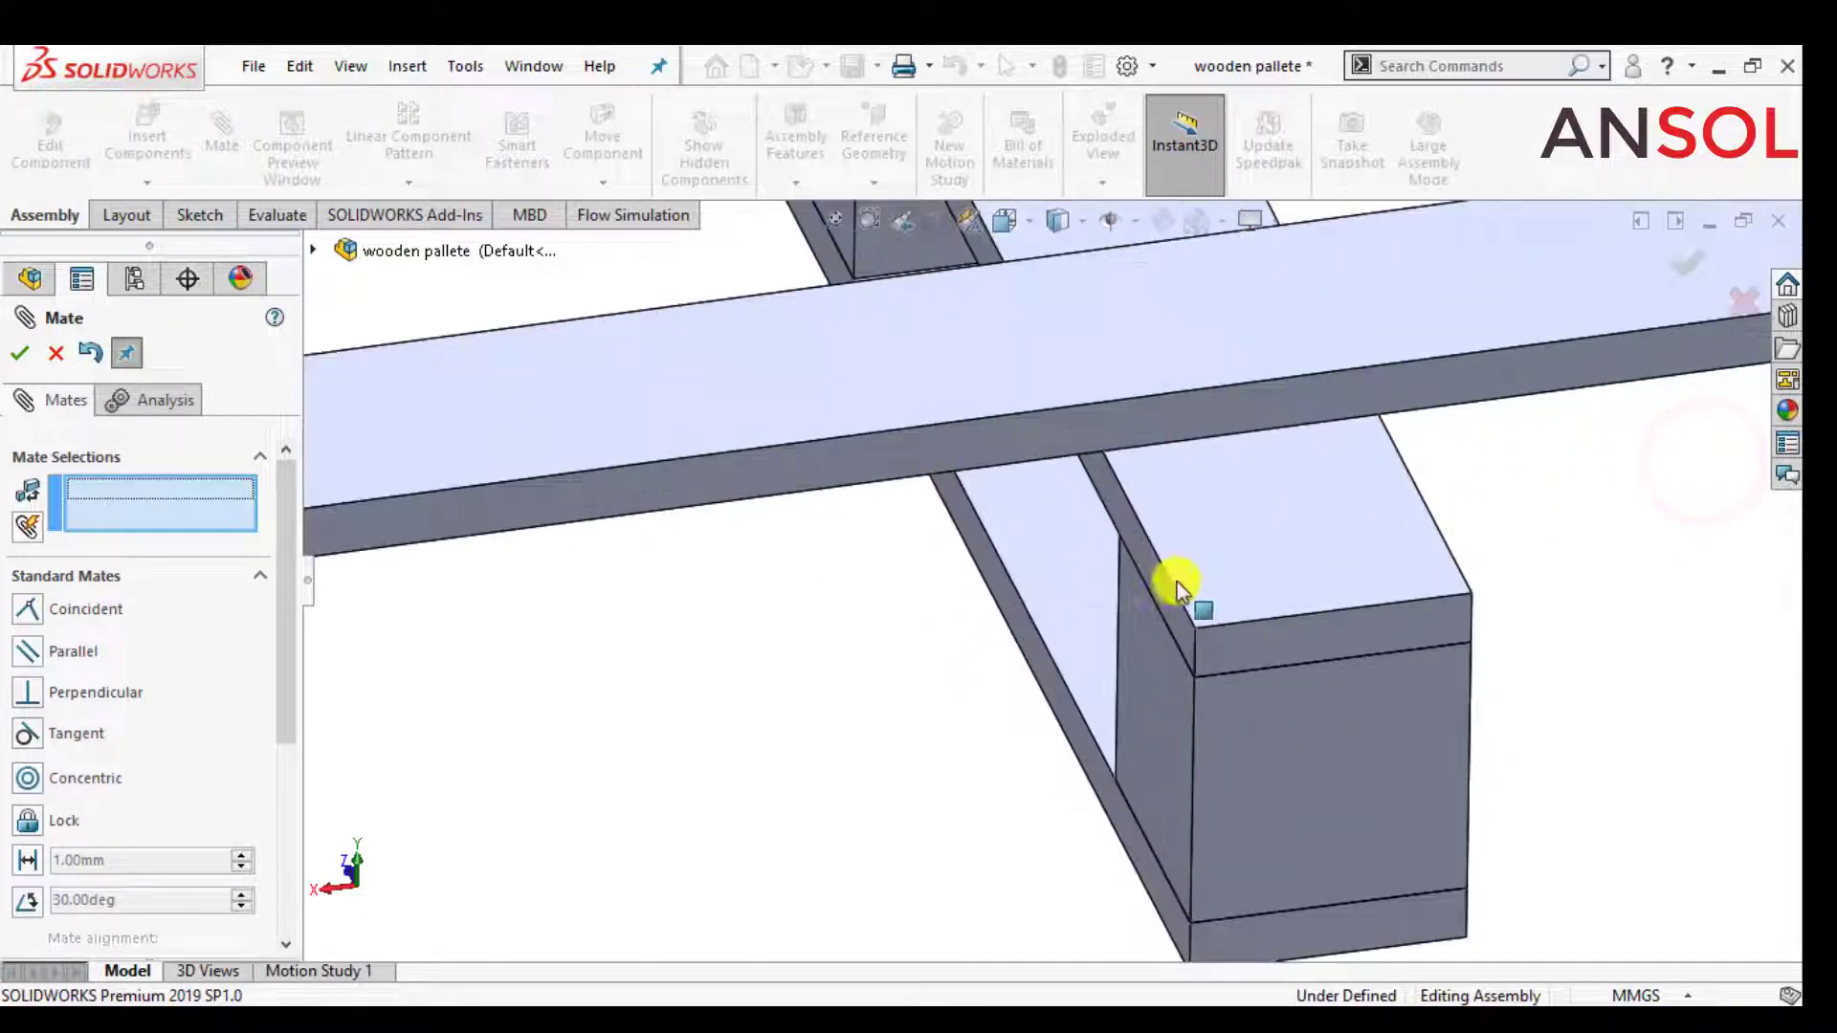
{"action": "left_click", "coordinate": [918, 459]}
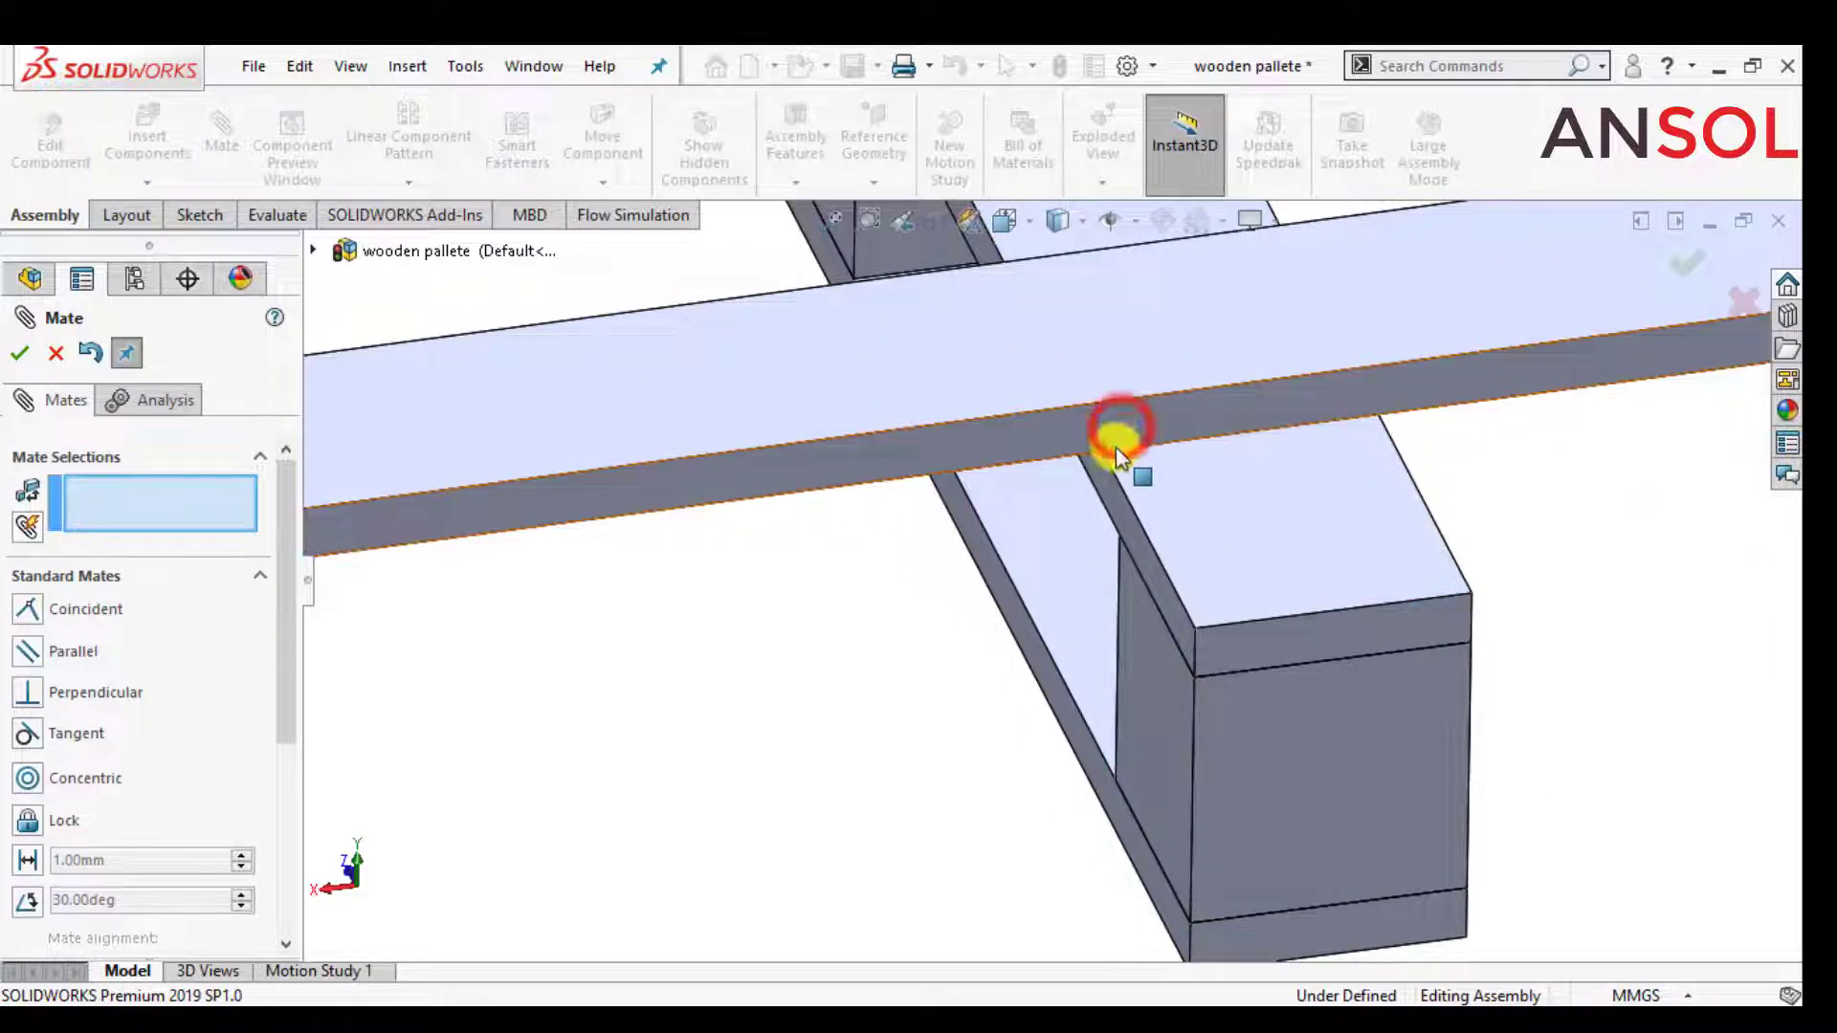
{"action": "middle_click_drag", "start_coordinate": [1101, 412], "coordinate": [656, 475]}
{"action": "left_click", "coordinate": [606, 463]}
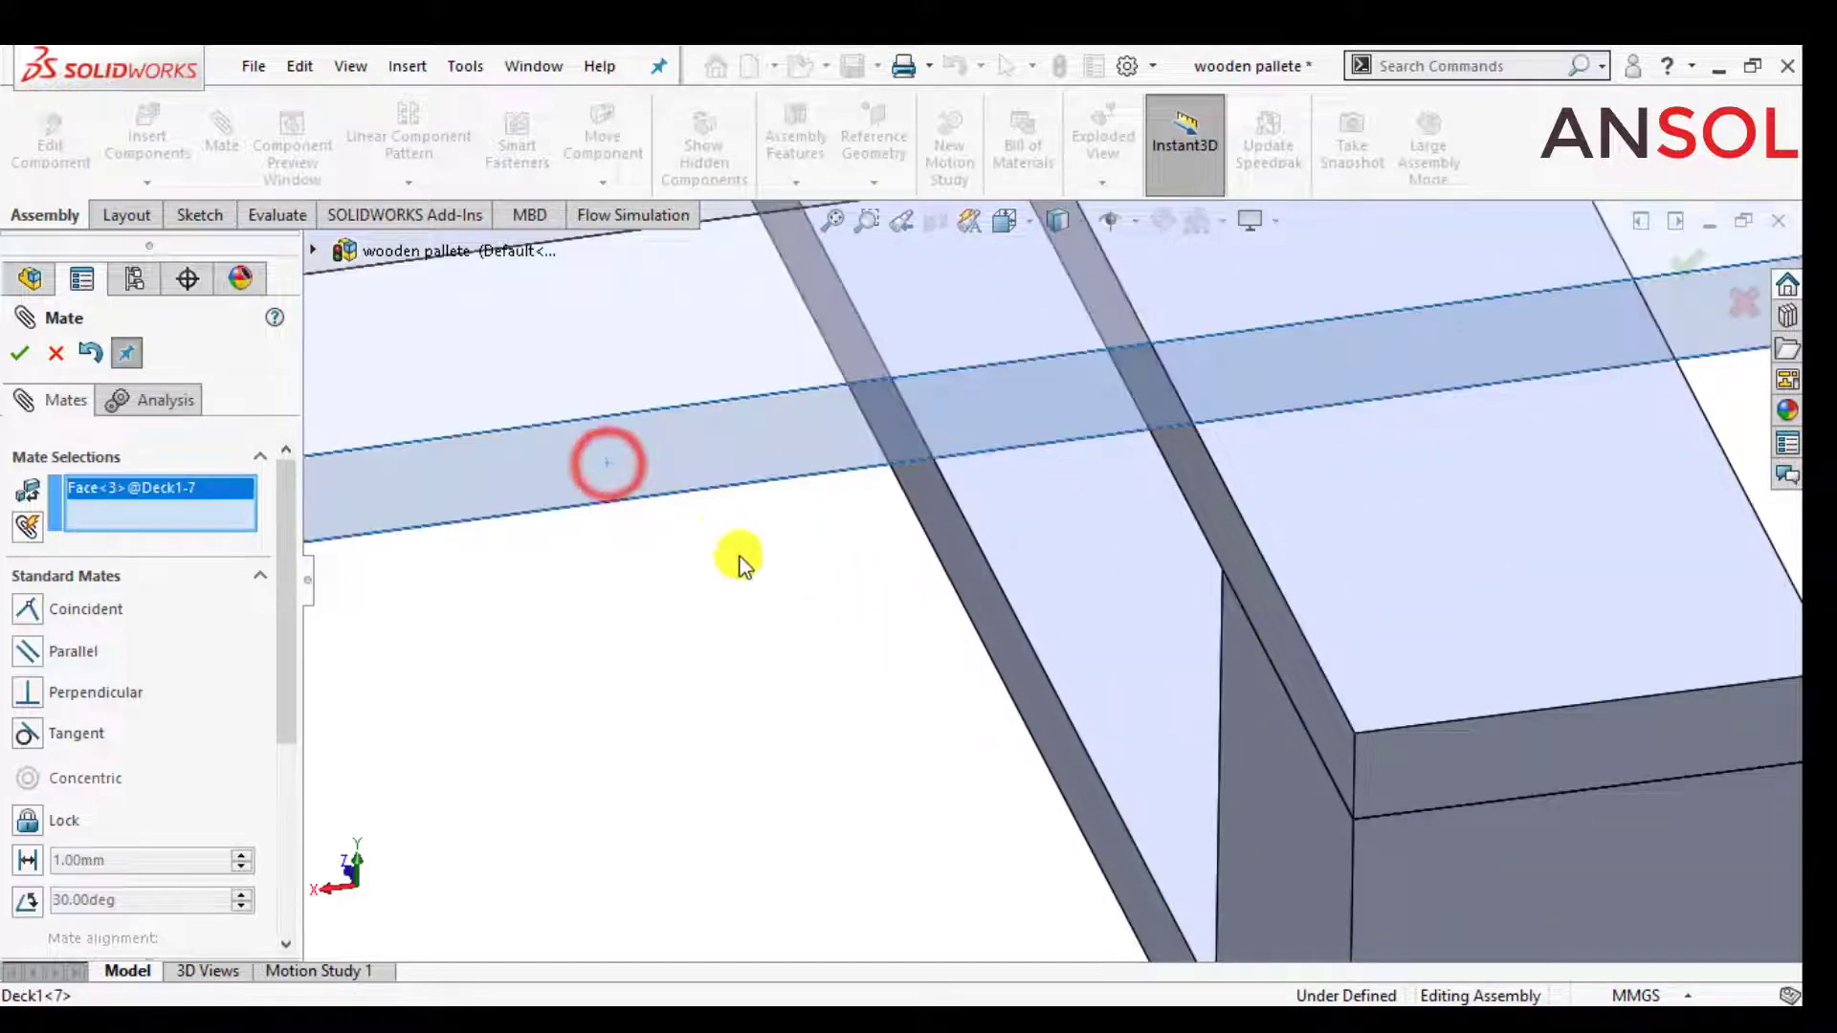
{"action": "middle_click_drag", "start_coordinate": [737, 553], "coordinate": [1052, 632]}
{"action": "left_click", "coordinate": [1297, 701]}
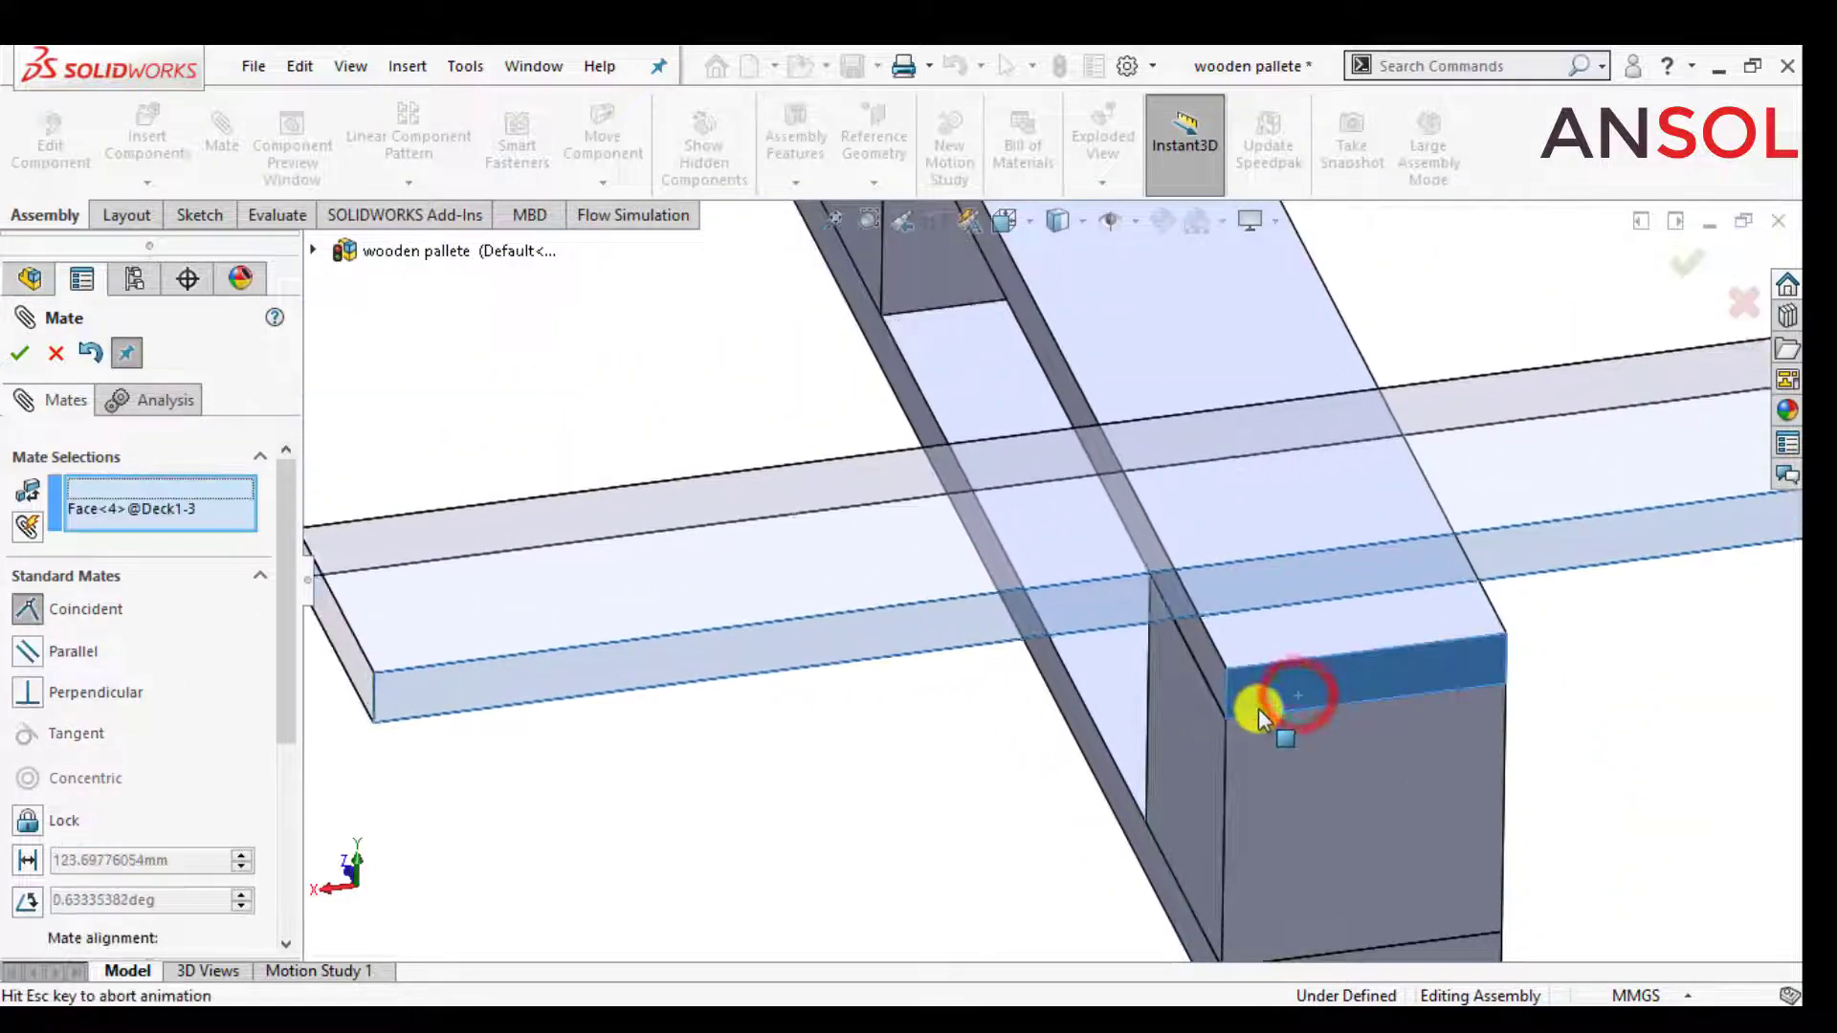
{"action": "left_click", "coordinate": [1534, 750]}
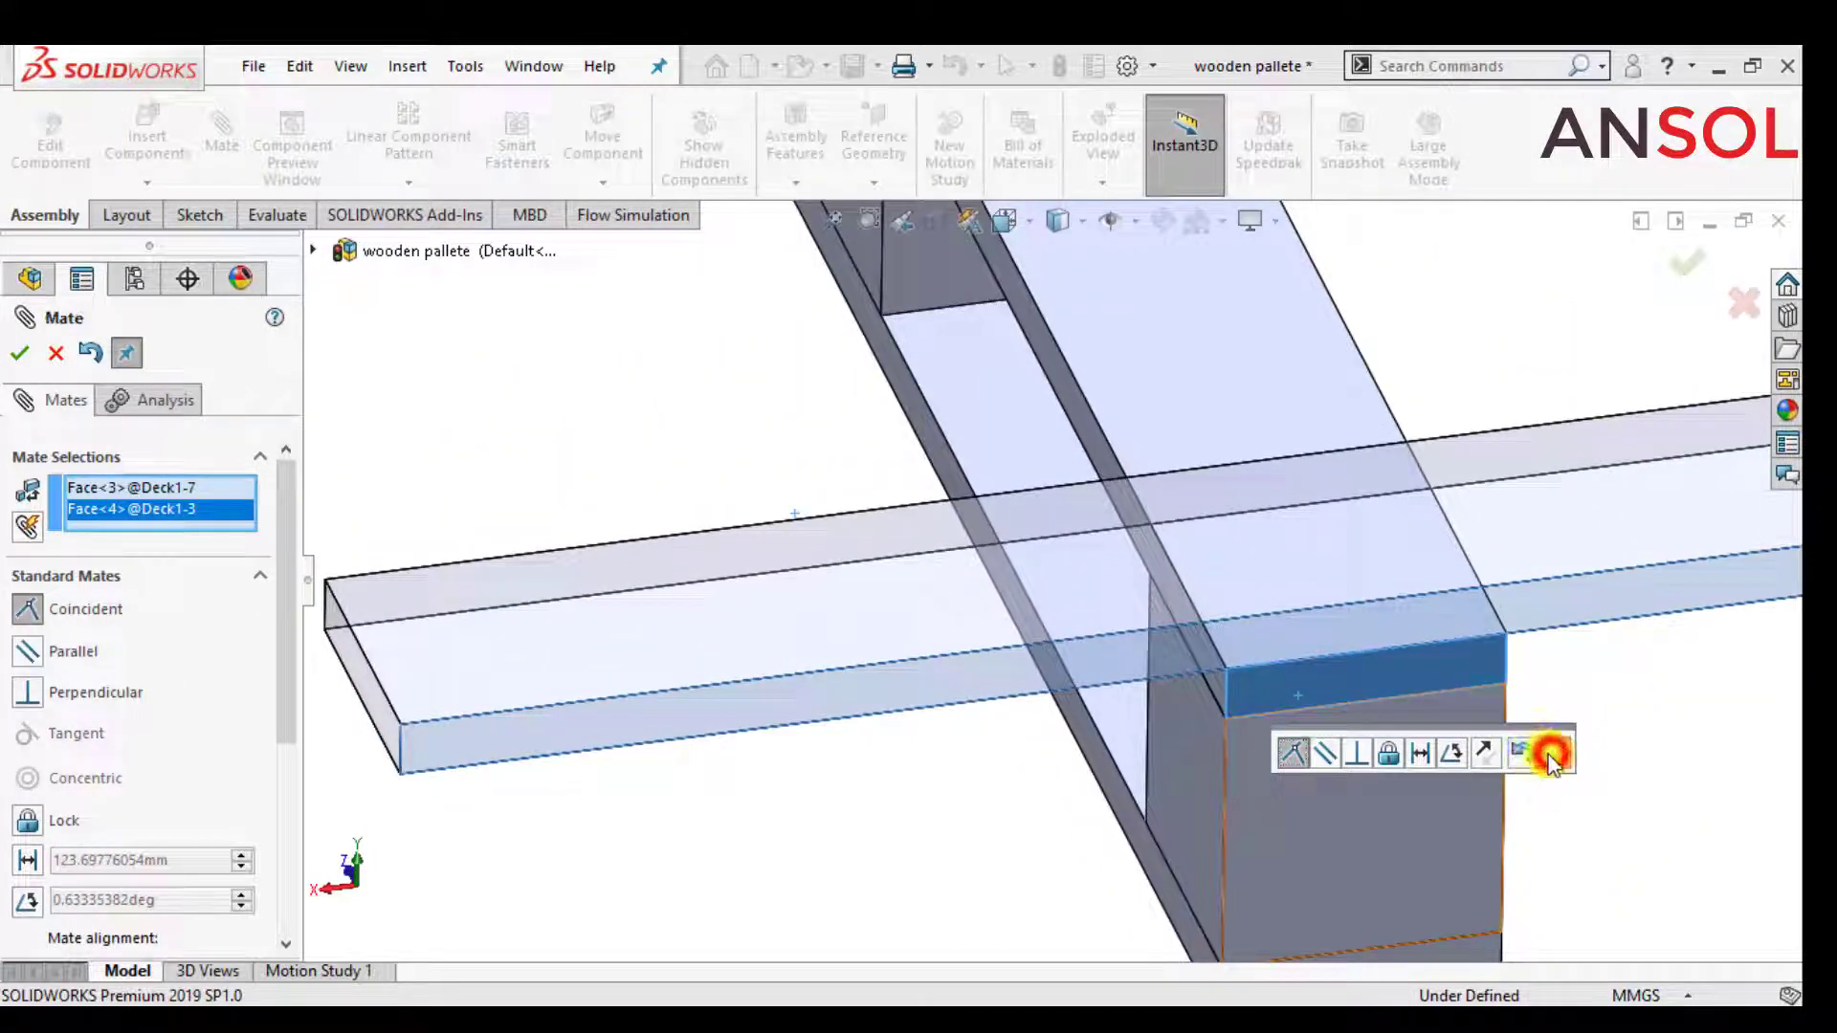
- Mate the end face of the crosswise Deck1 copy coincident with the outer side face of the corner block, and finish mating
{"action": "scroll", "coordinate": [990, 691], "scroll_direction": "up", "scroll_amount": 3}
{"action": "scroll", "coordinate": [766, 655], "scroll_direction": "down", "scroll_amount": 5}
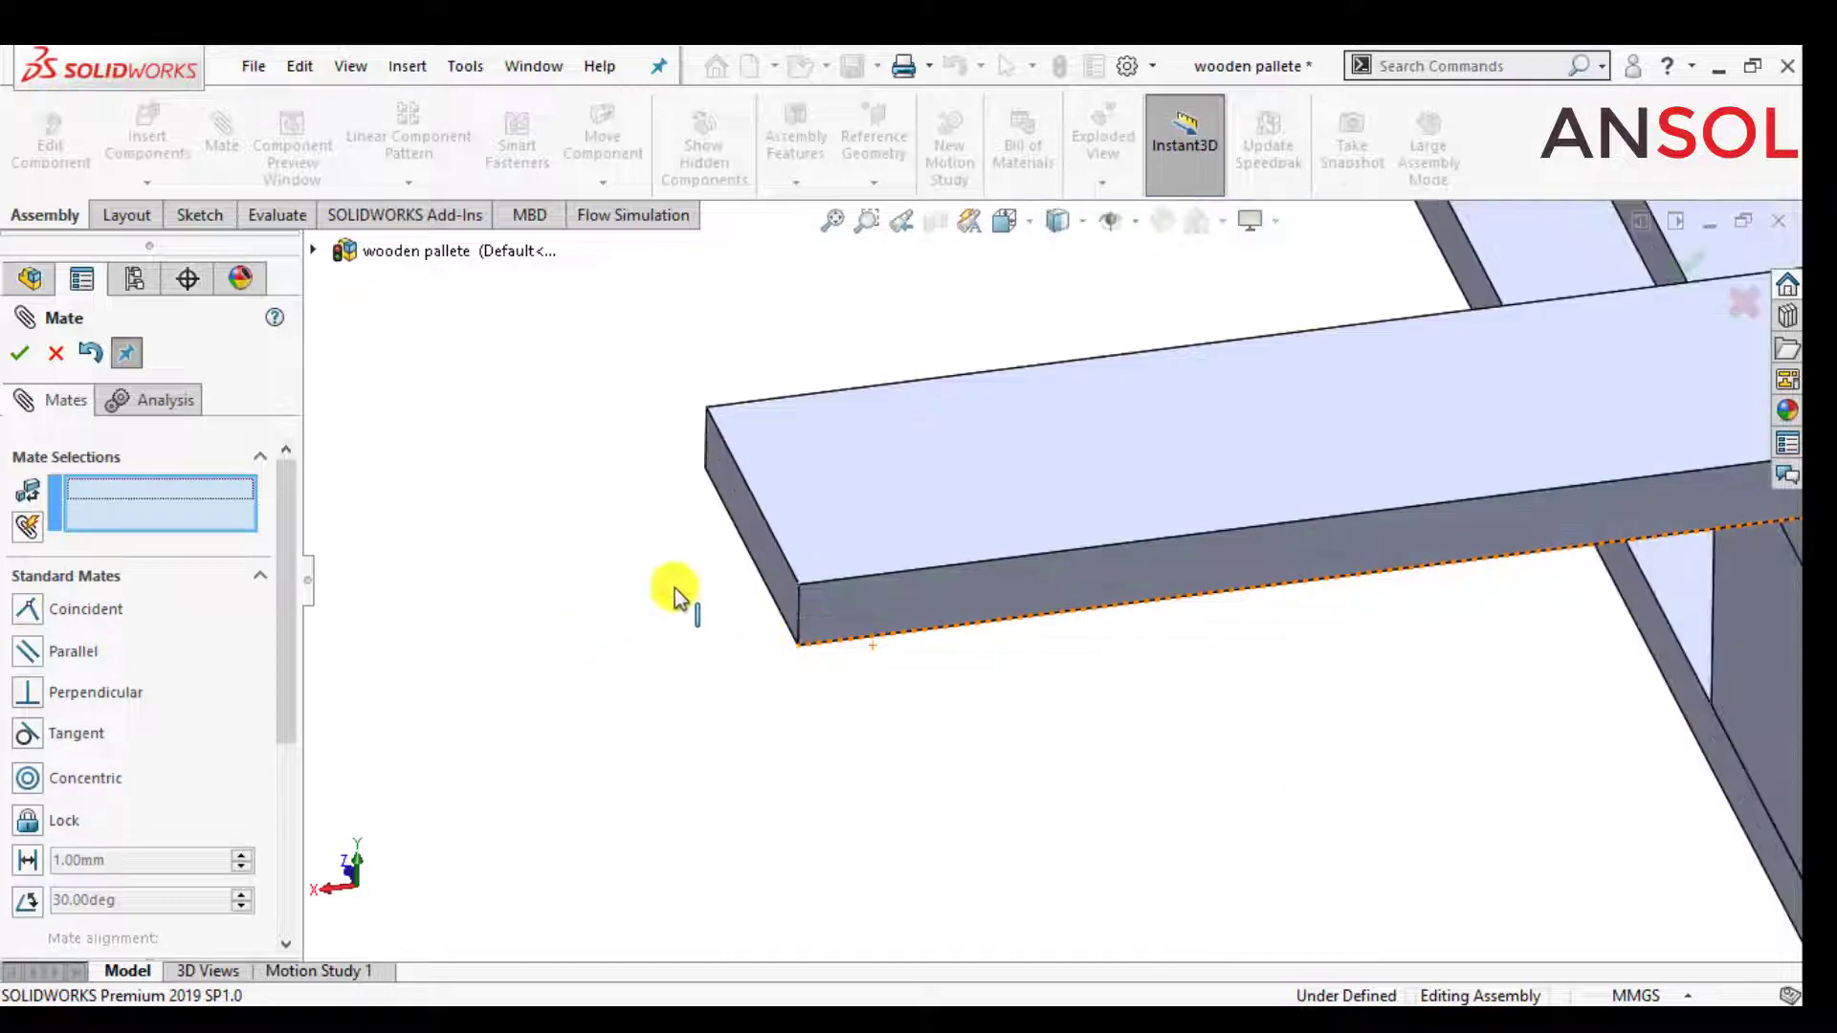
{"action": "scroll", "coordinate": [765, 571], "scroll_direction": "down", "scroll_amount": 4}
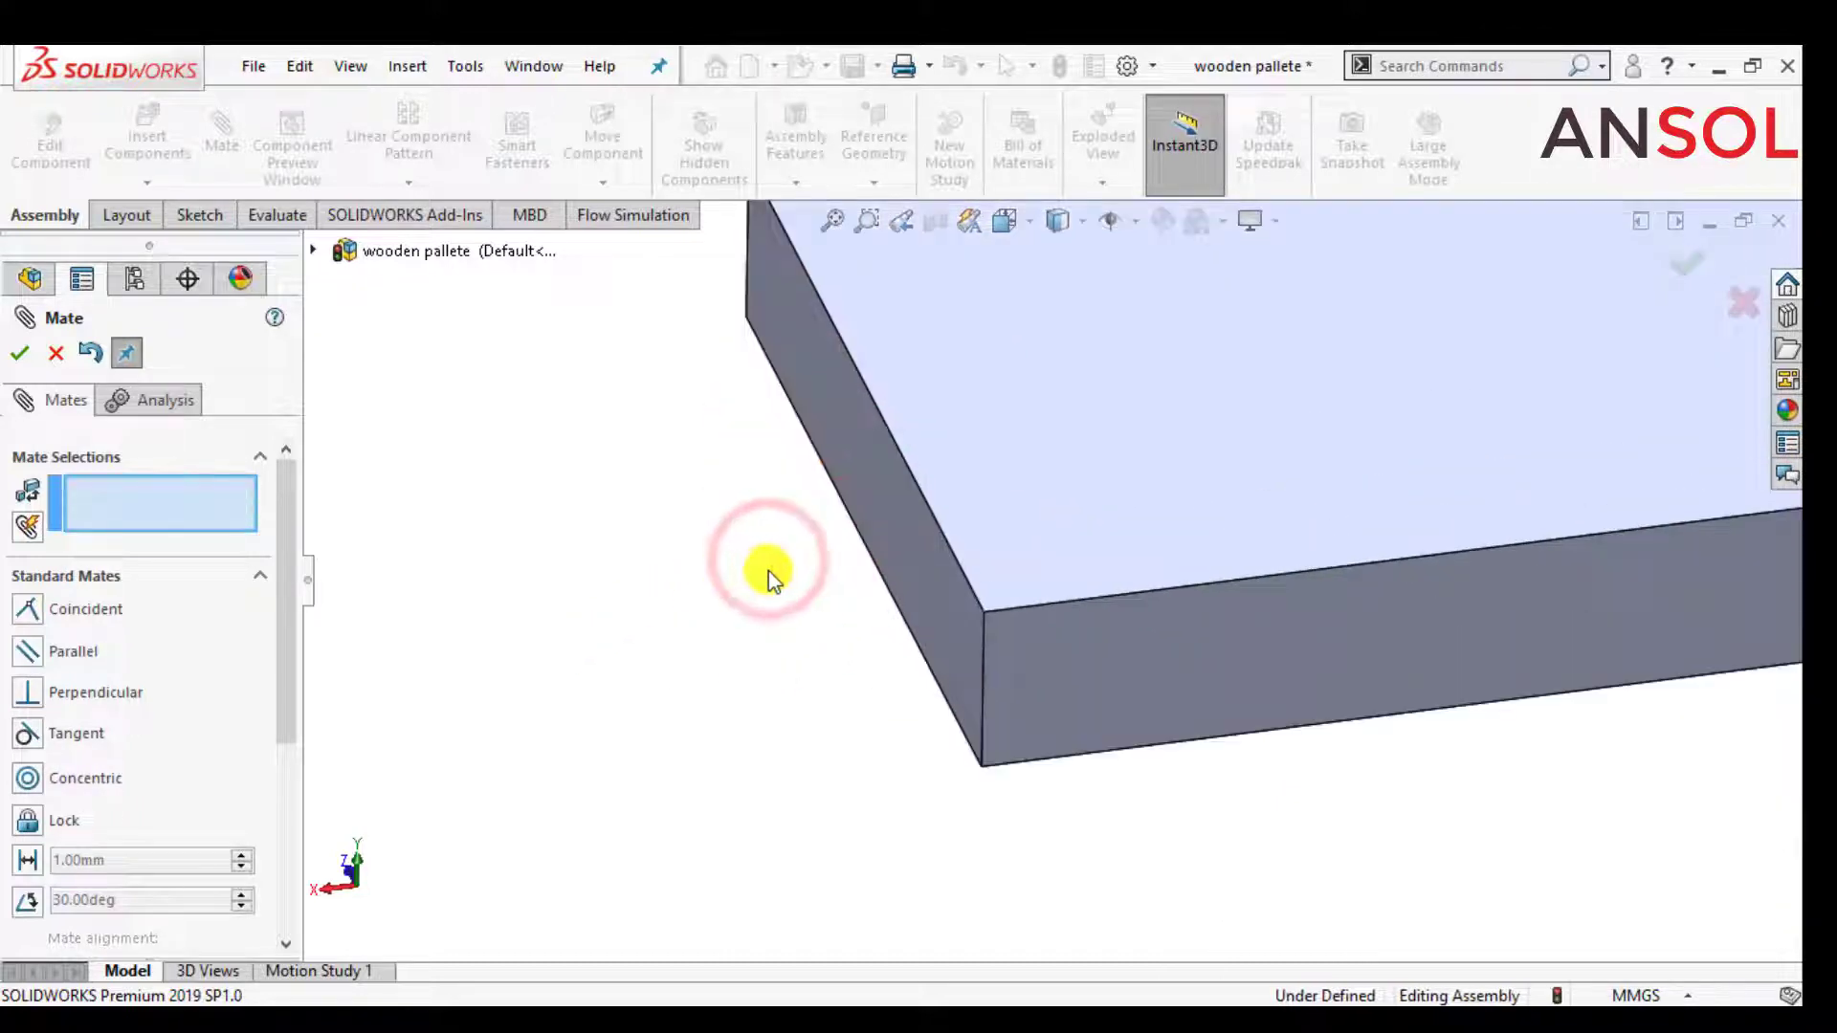
{"action": "left_click", "coordinate": [930, 572]}
{"action": "scroll", "coordinate": [1424, 572], "scroll_direction": "up", "scroll_amount": 5}
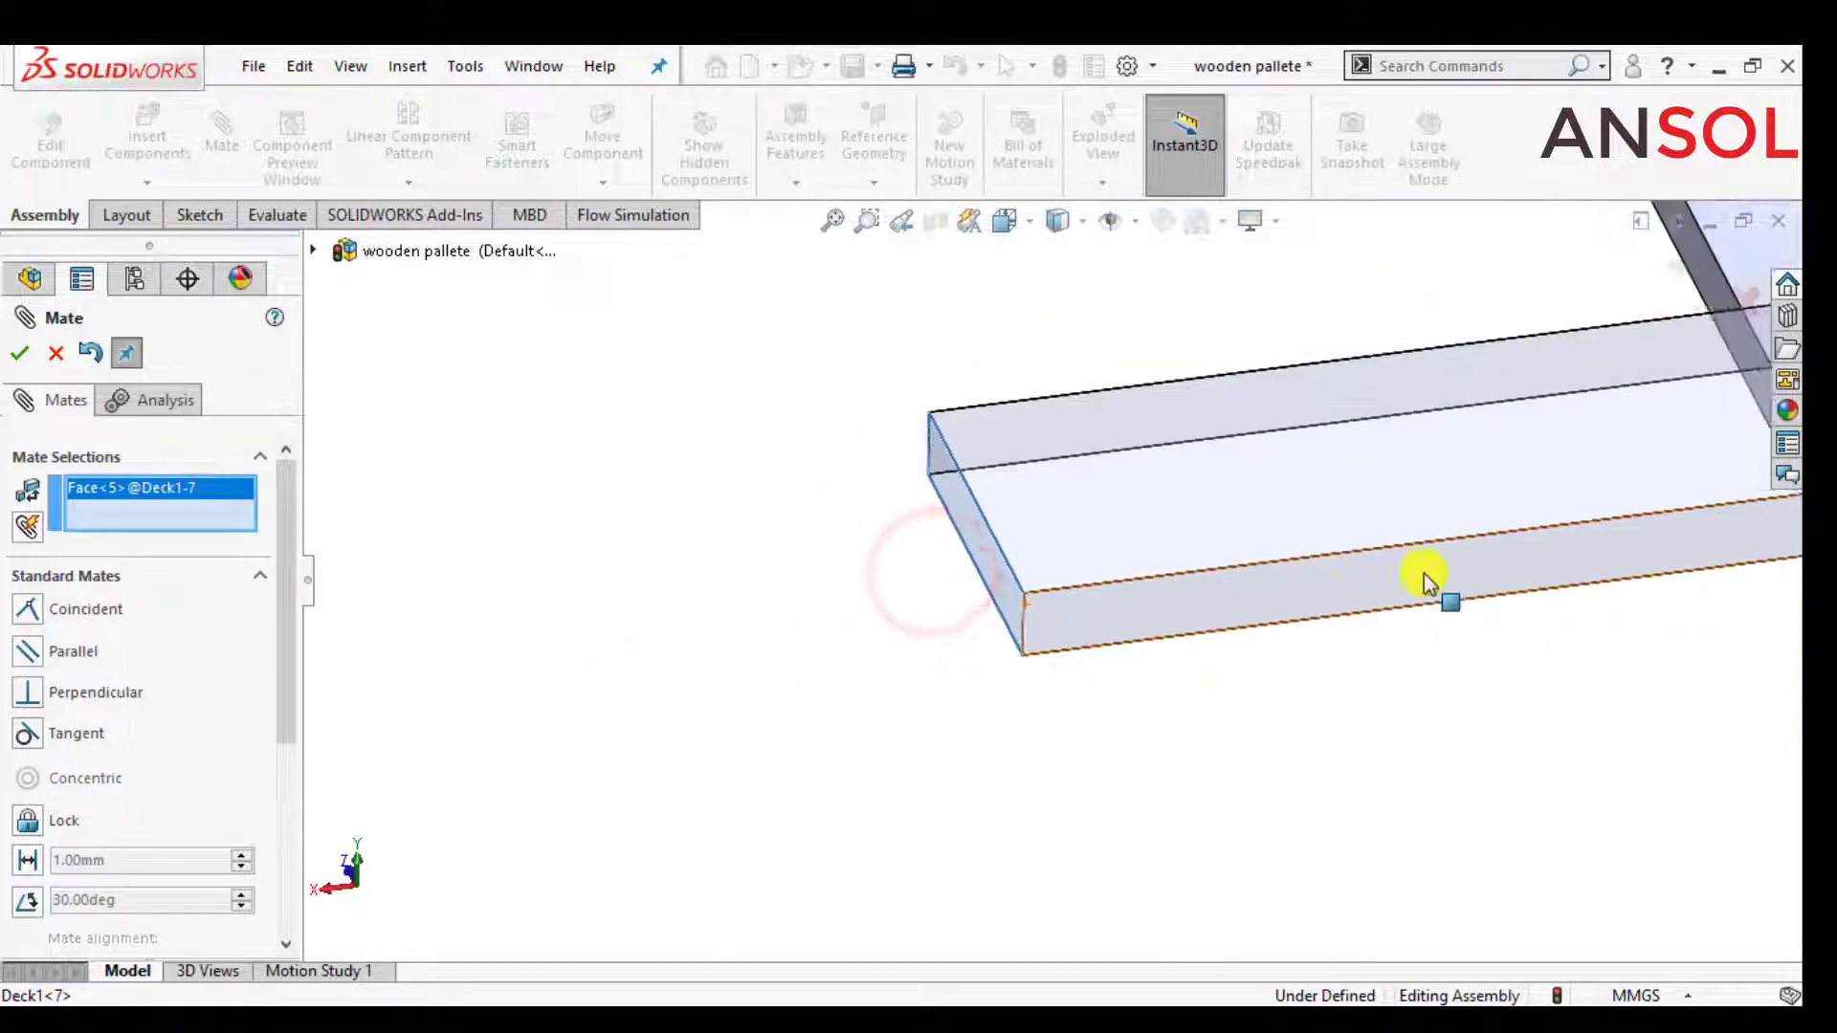
{"action": "scroll", "coordinate": [1548, 685], "scroll_direction": "down", "scroll_amount": 3}
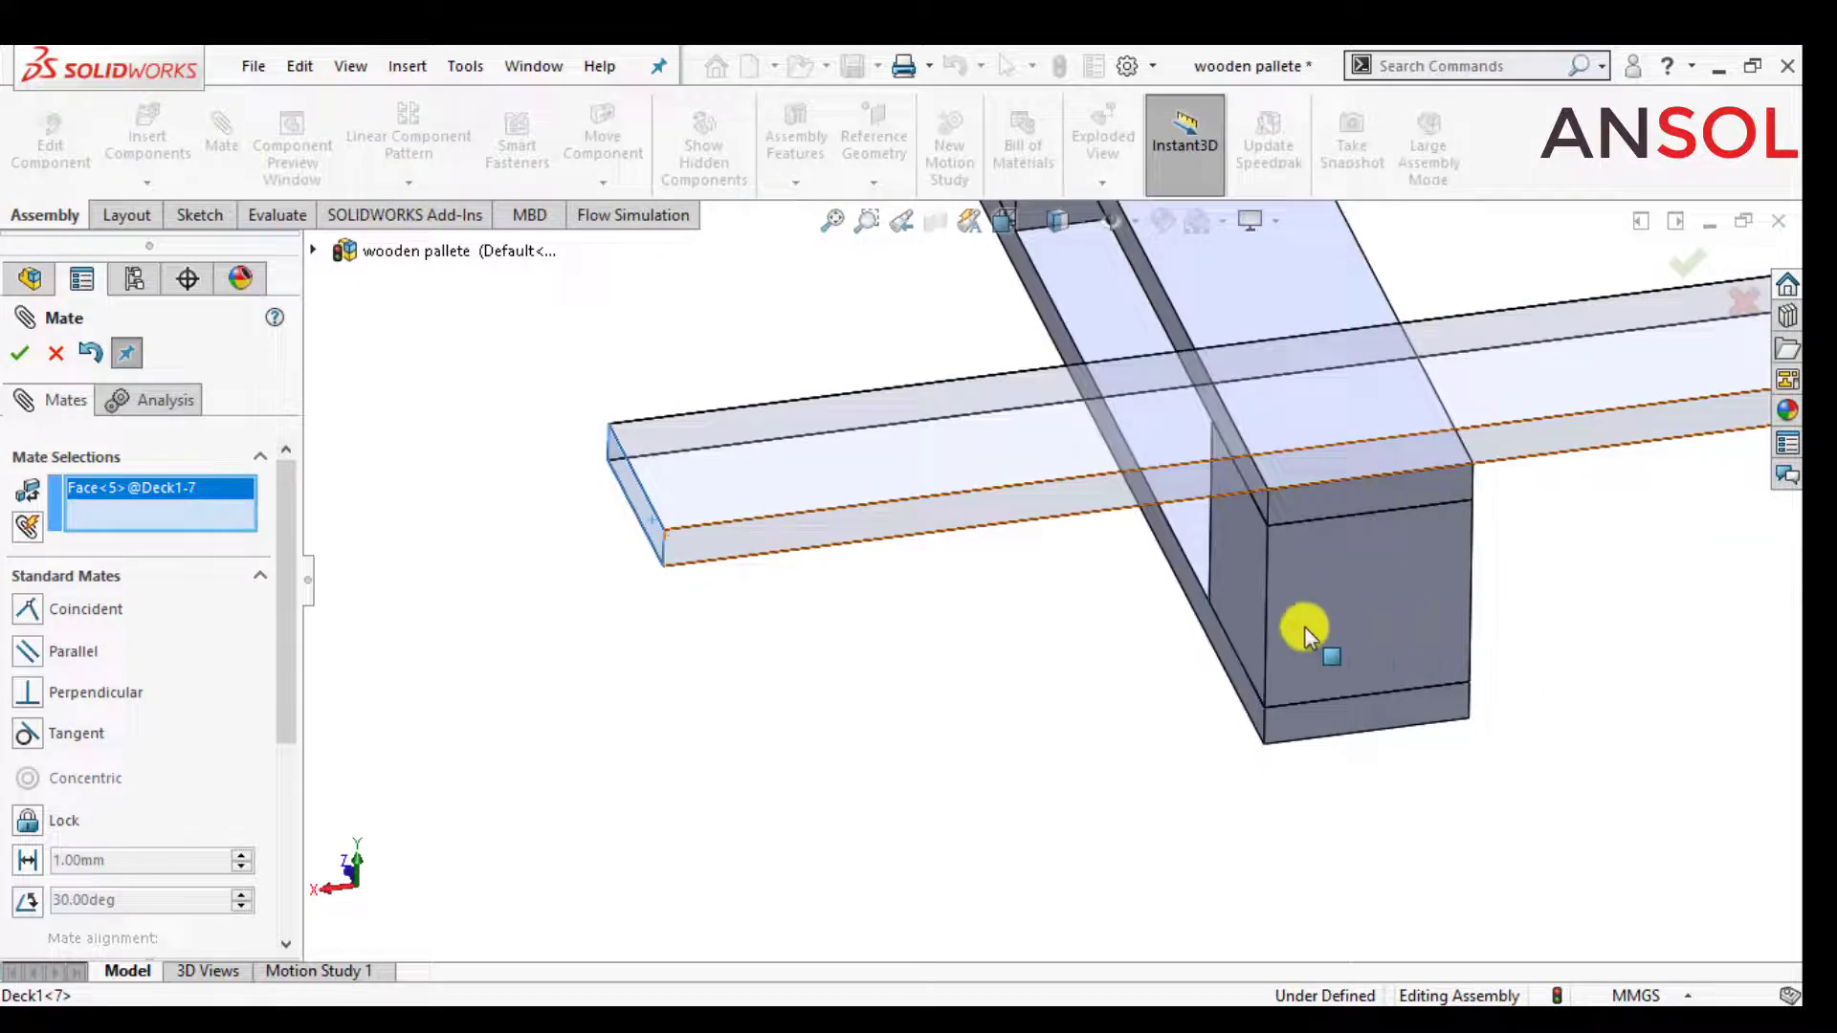
{"action": "left_click", "coordinate": [1236, 616]}
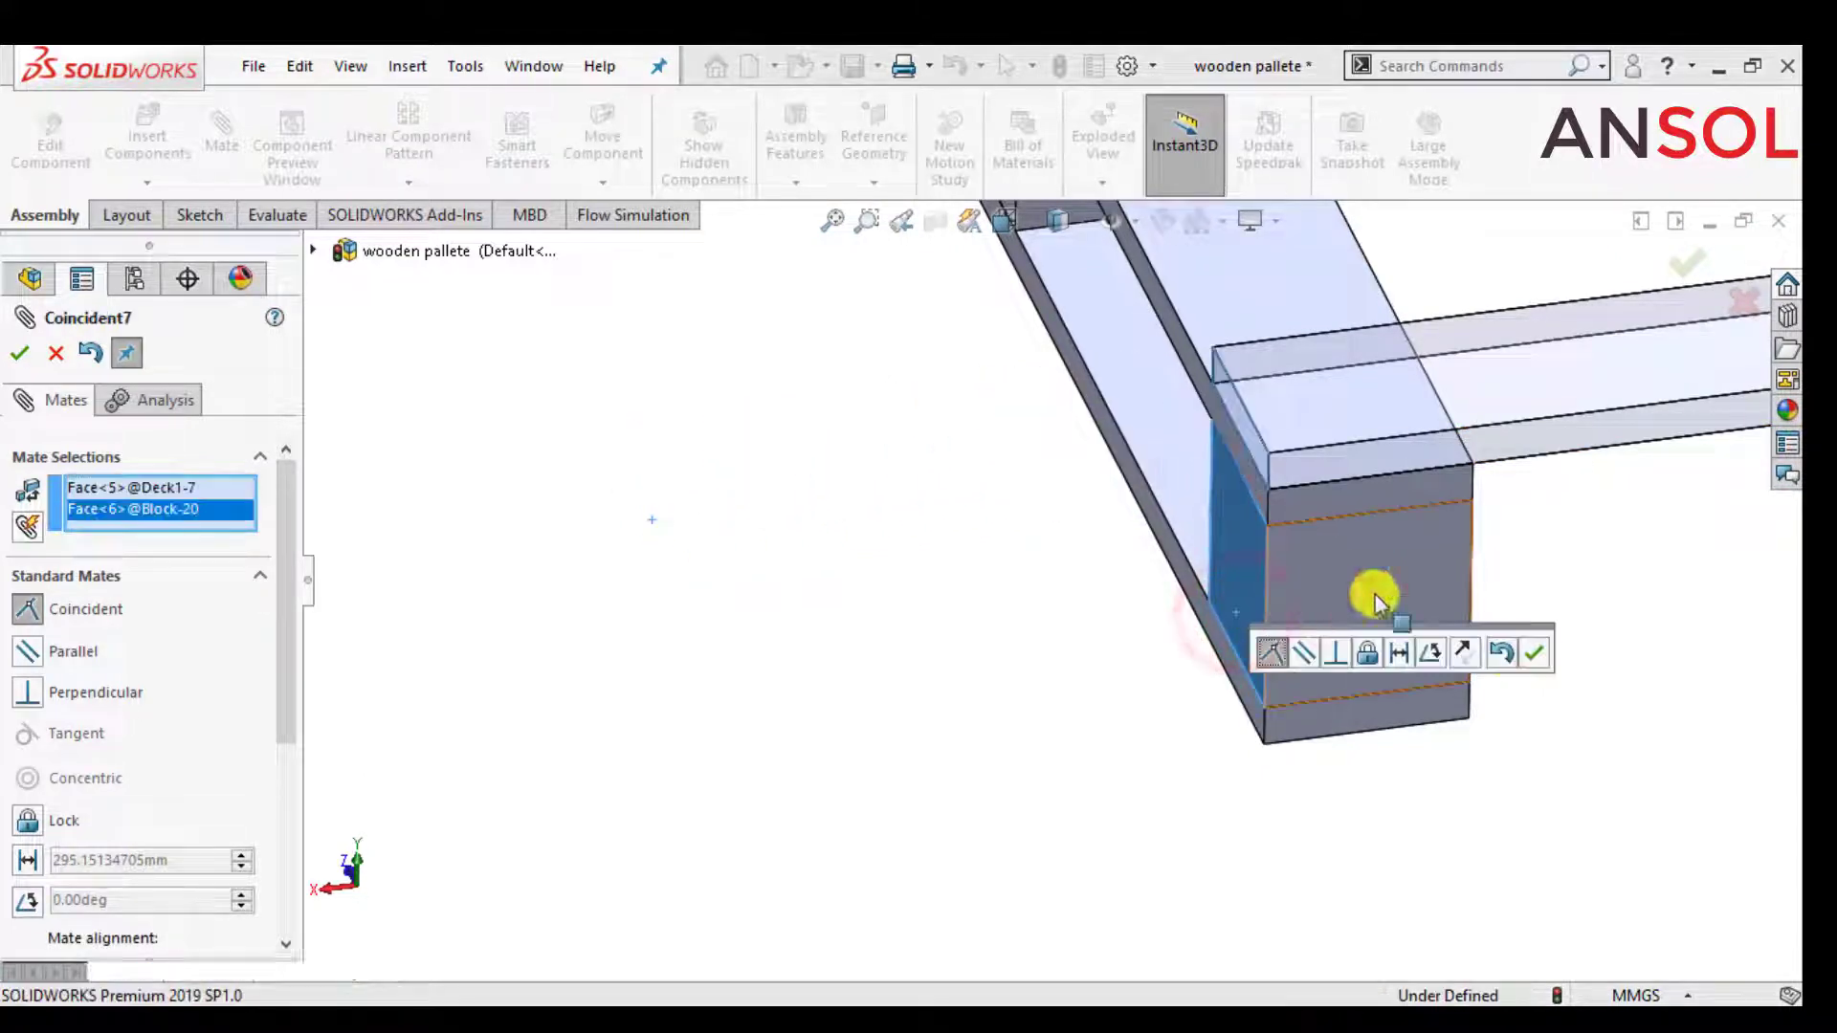
{"action": "left_click", "coordinate": [1534, 658]}
{"action": "scroll", "coordinate": [1100, 652], "scroll_direction": "up", "scroll_amount": 6}
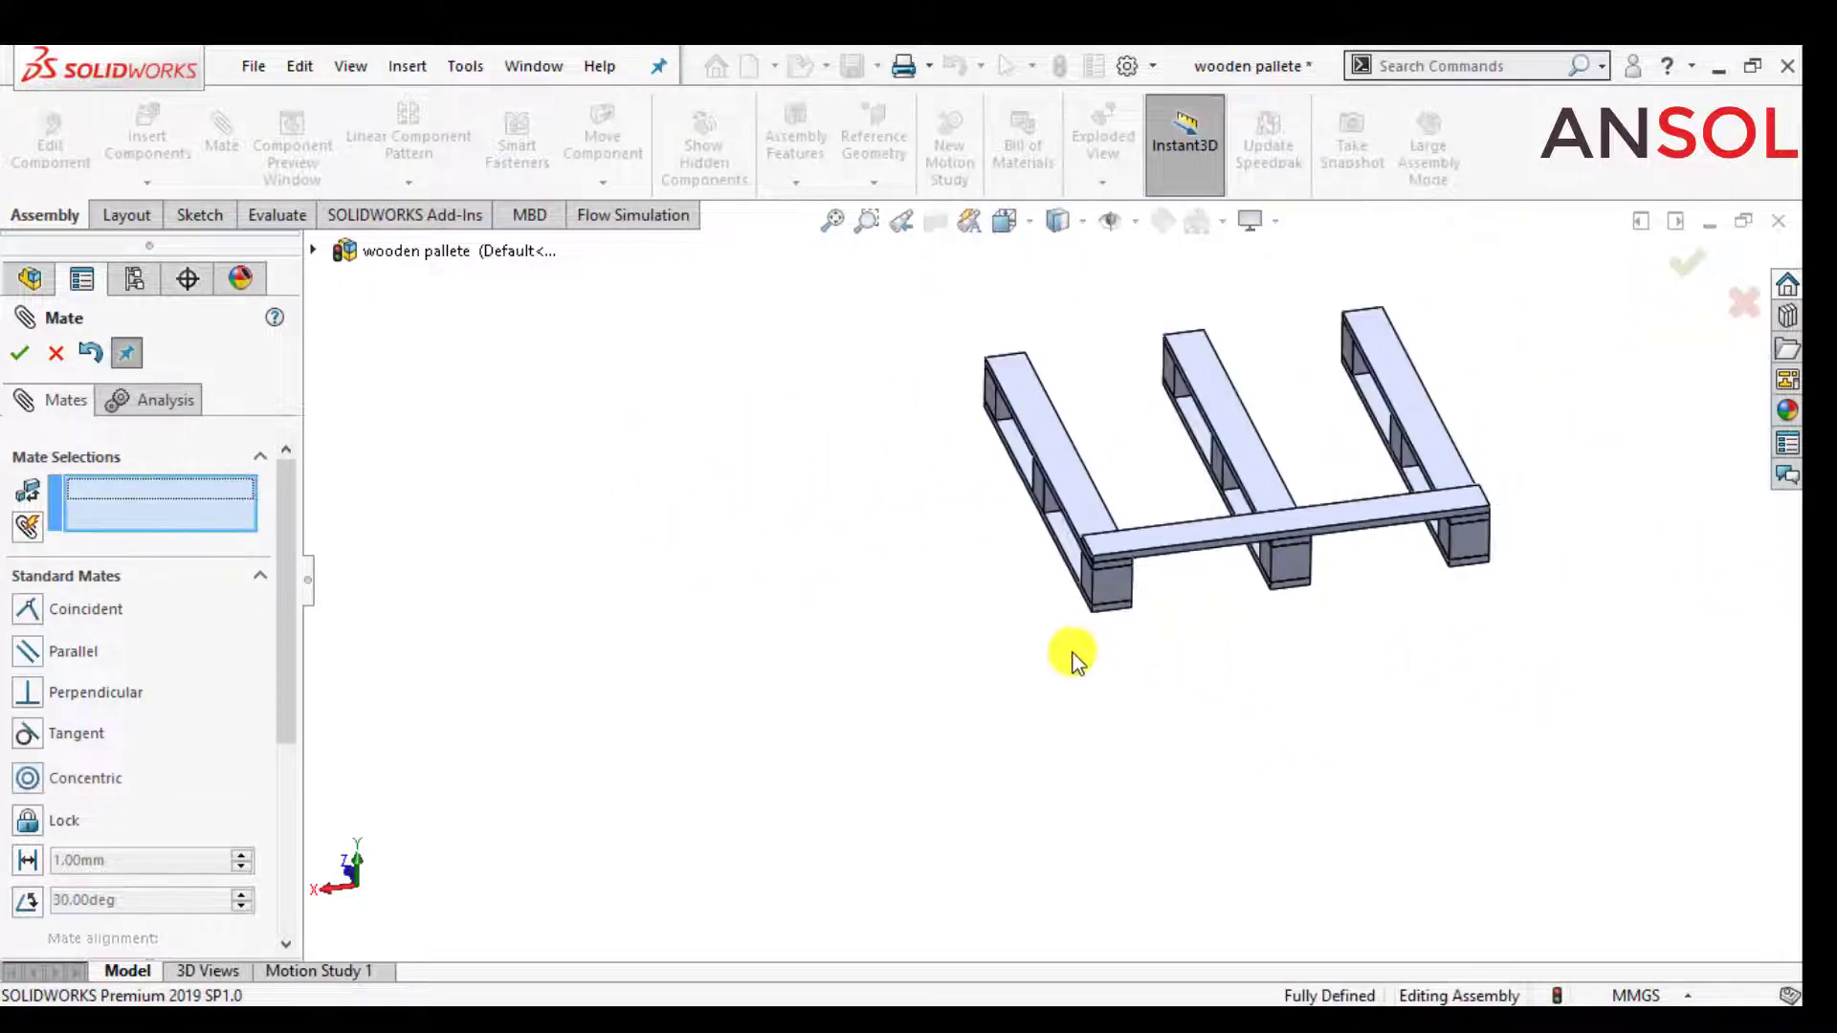
{"action": "left_click", "coordinate": [16, 354]}
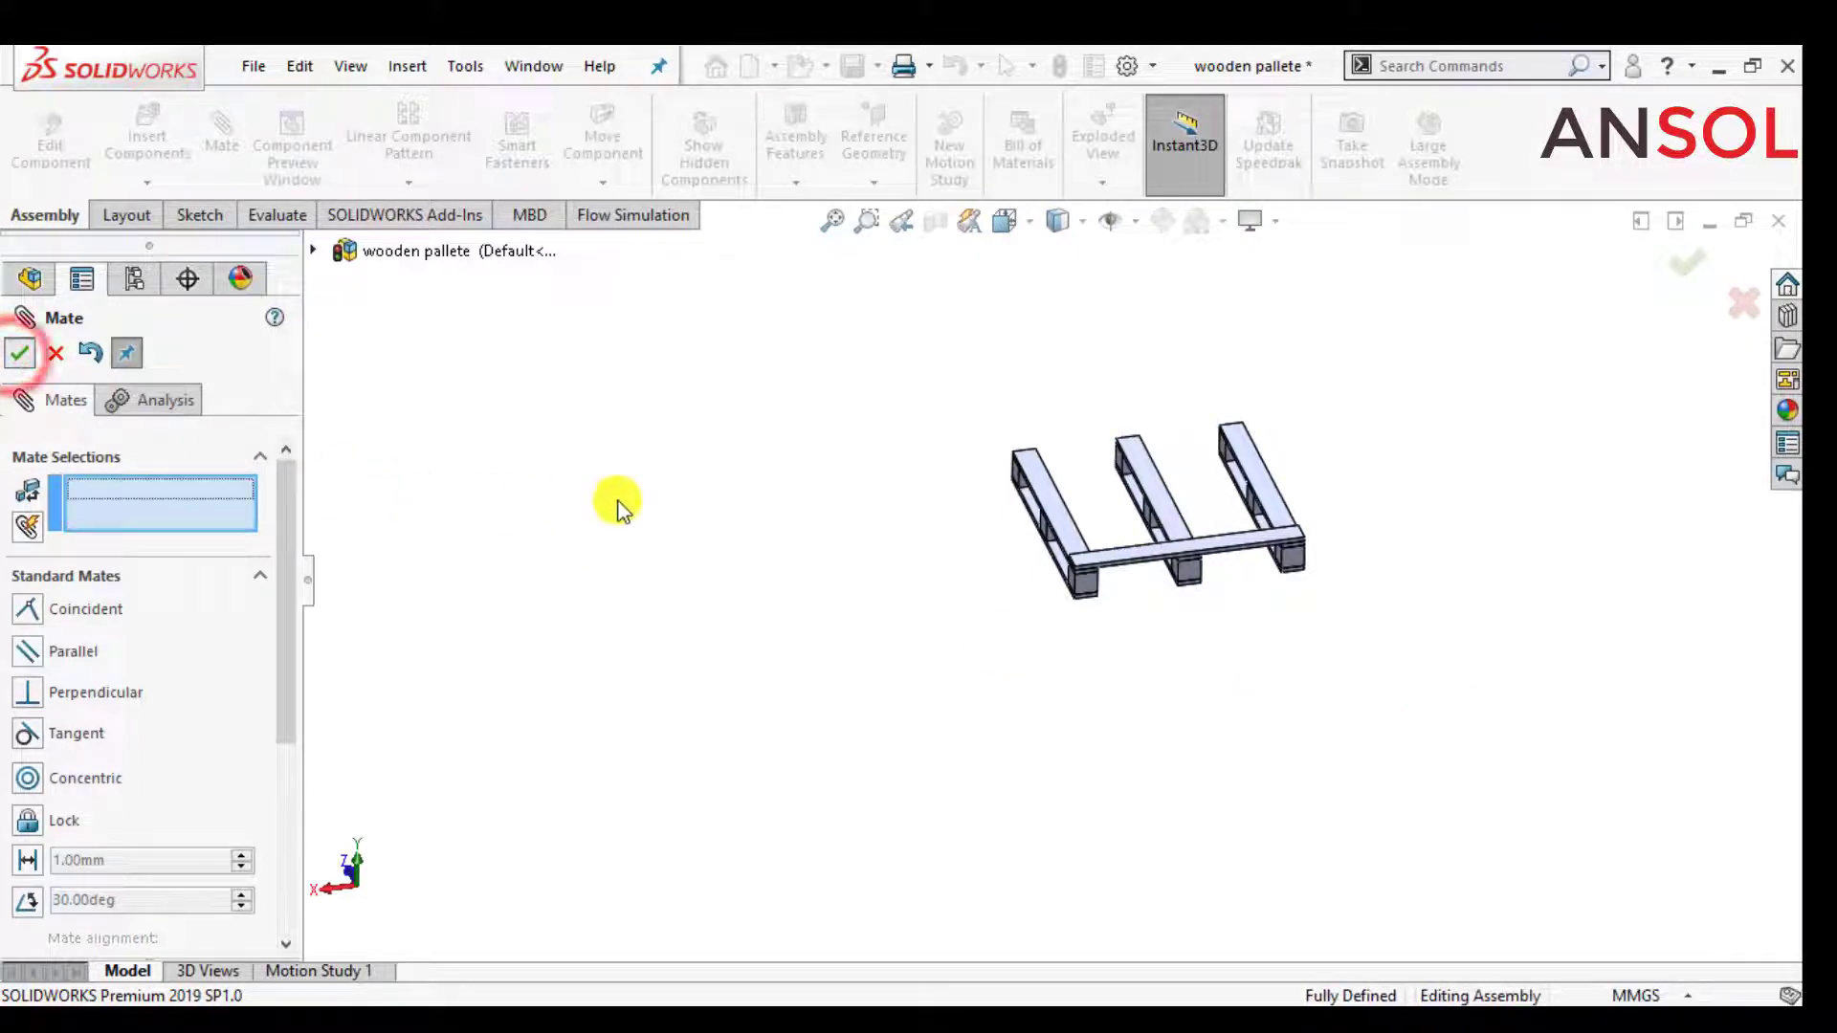
- Start a linear component pattern of the crosswise Deck1 copy along the outer row's upper board edge, reversing the direction across the pallet
{"action": "scroll", "coordinate": [884, 469], "scroll_direction": "down", "scroll_amount": 2}
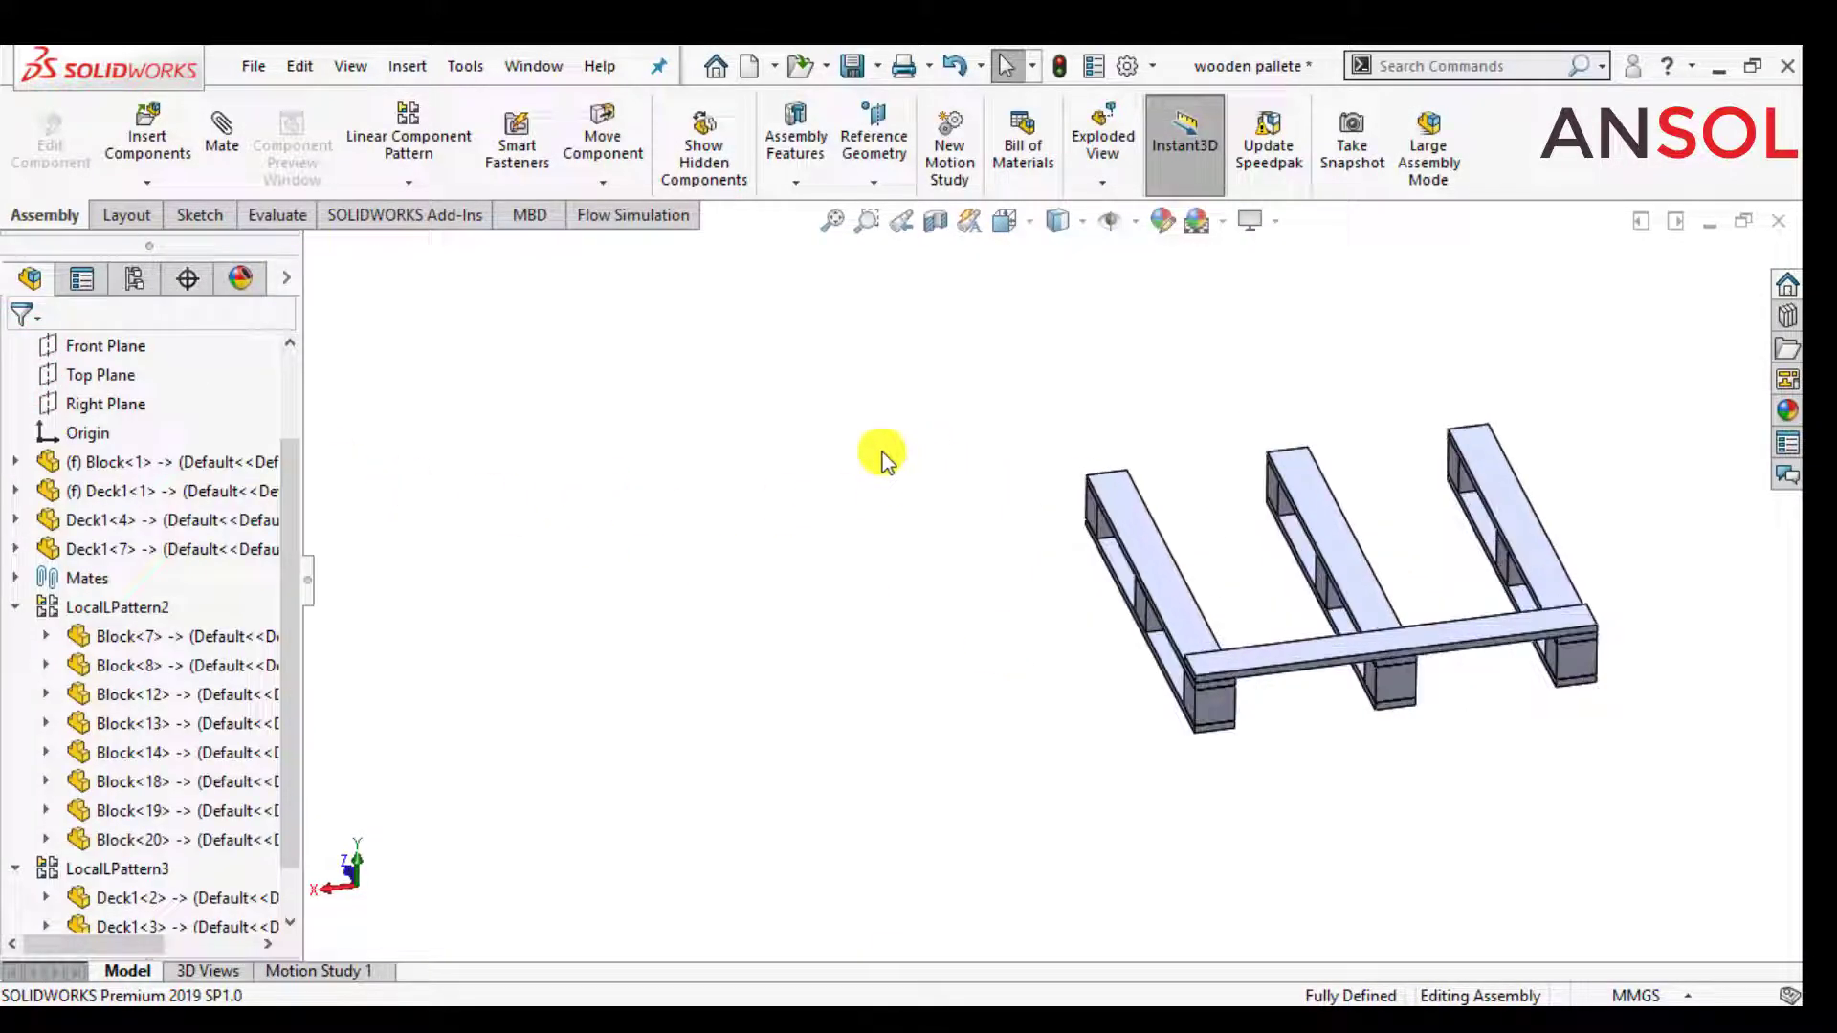
{"action": "left_click", "coordinate": [86, 549]}
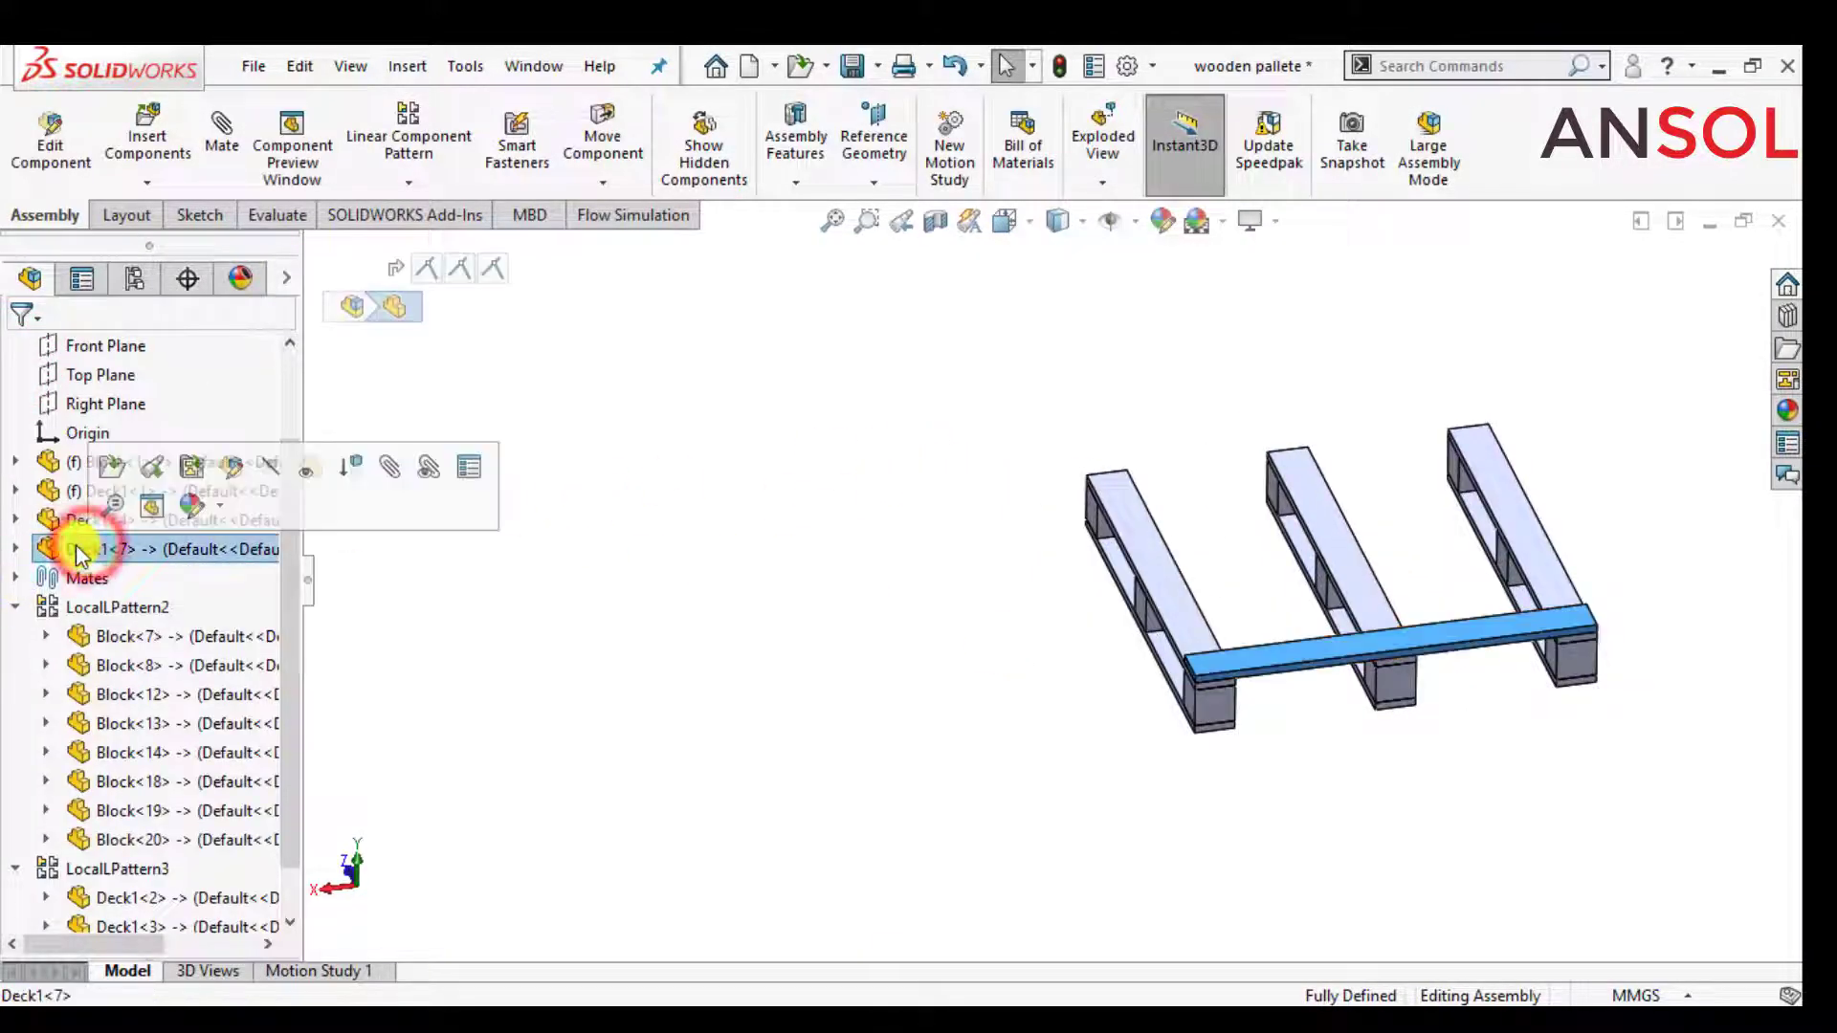
{"action": "left_click", "coordinate": [406, 125]}
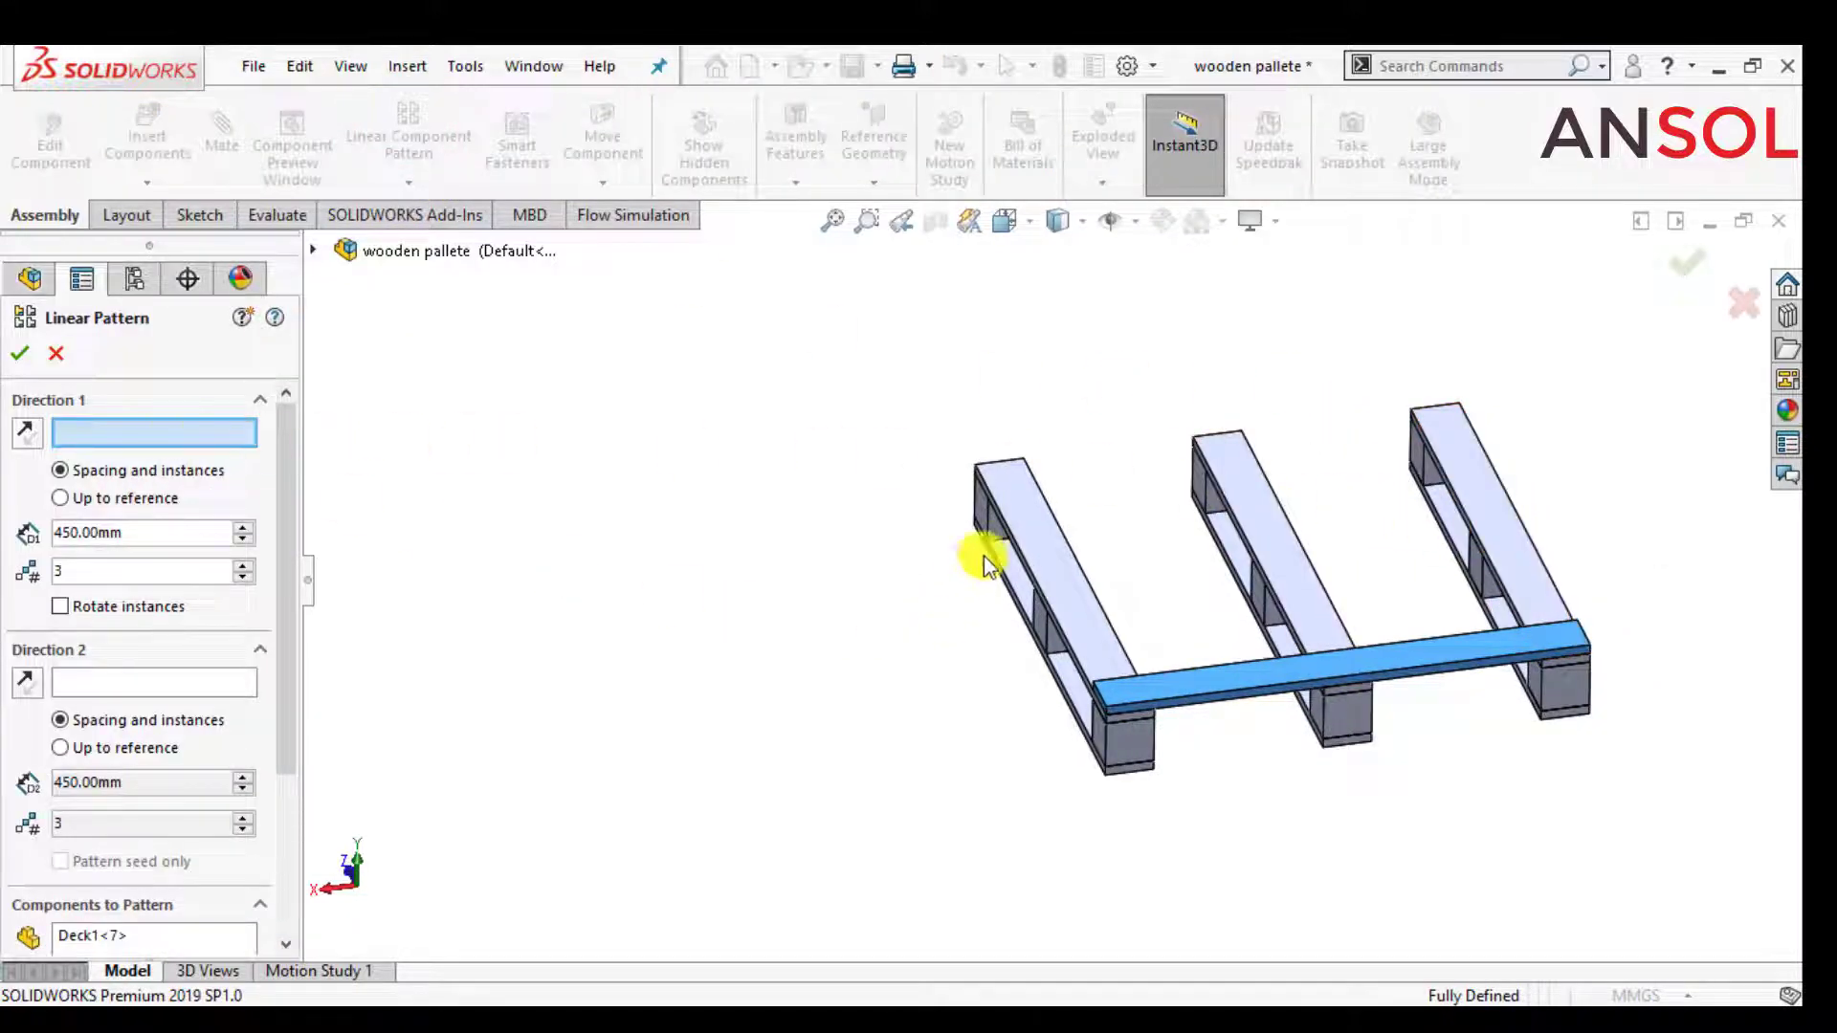
{"action": "left_click", "coordinate": [1014, 543]}
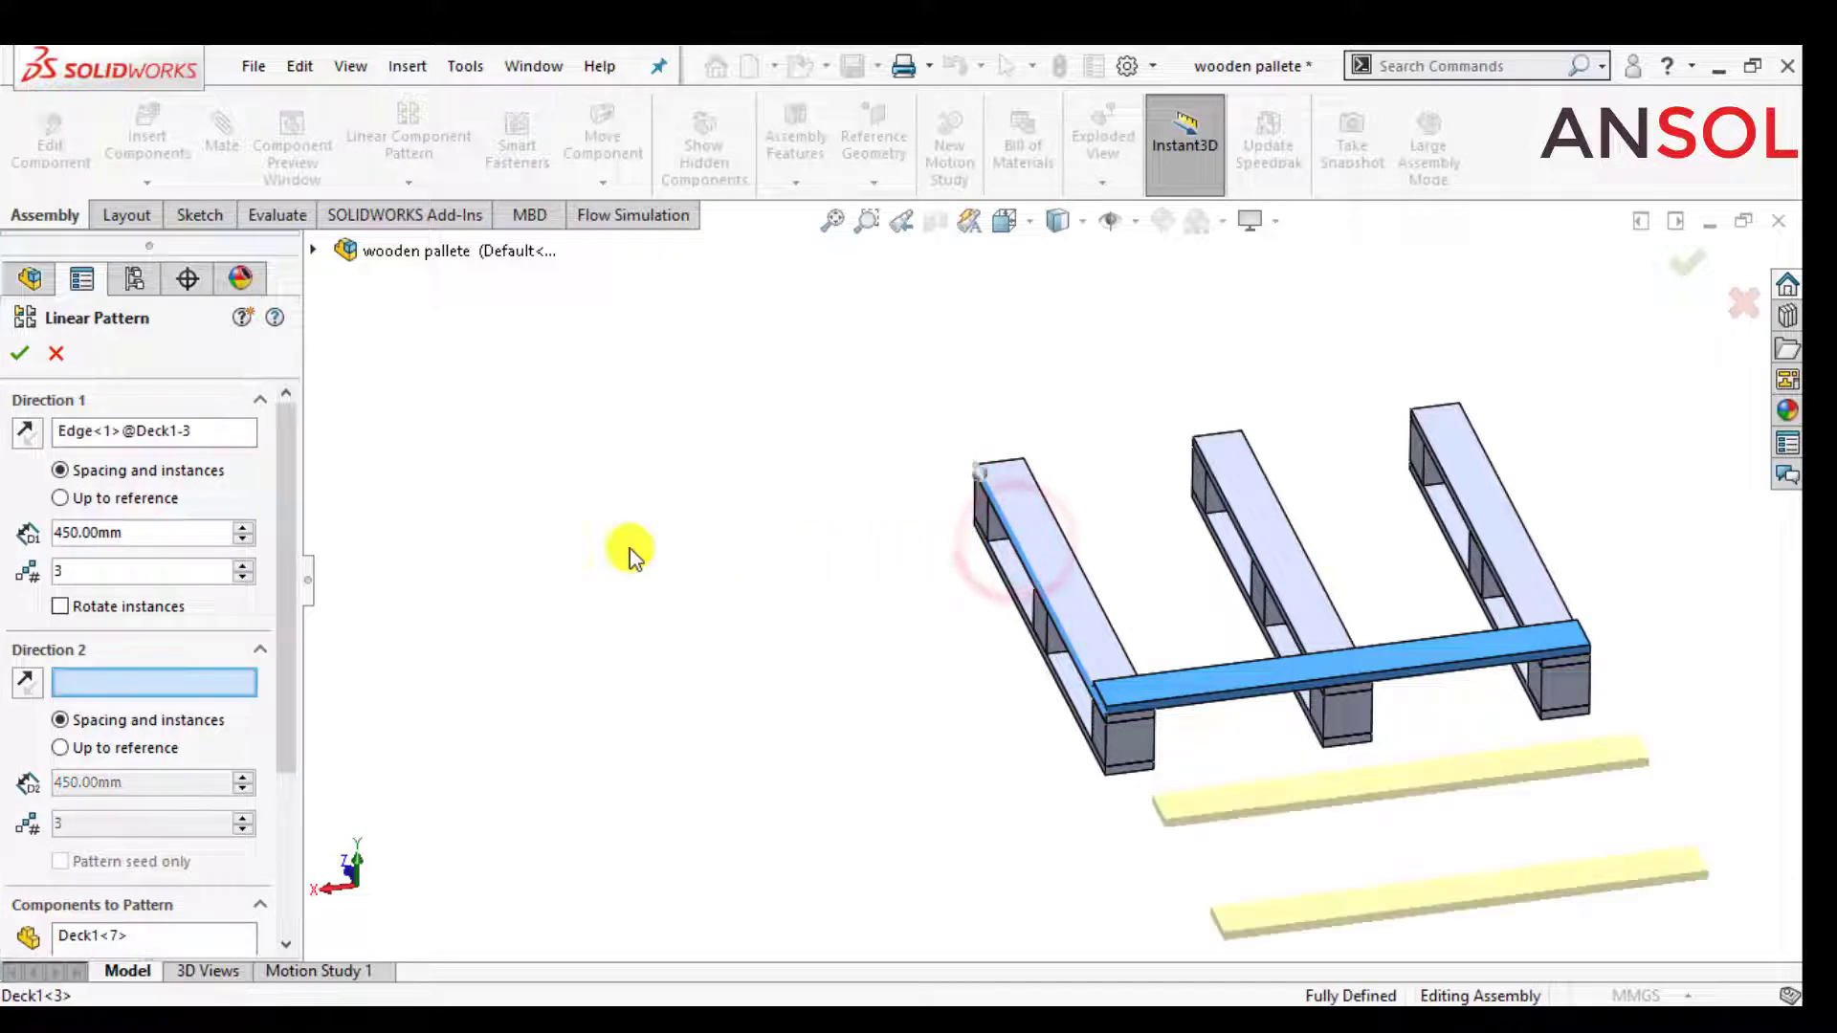
{"action": "left_click", "coordinate": [27, 438]}
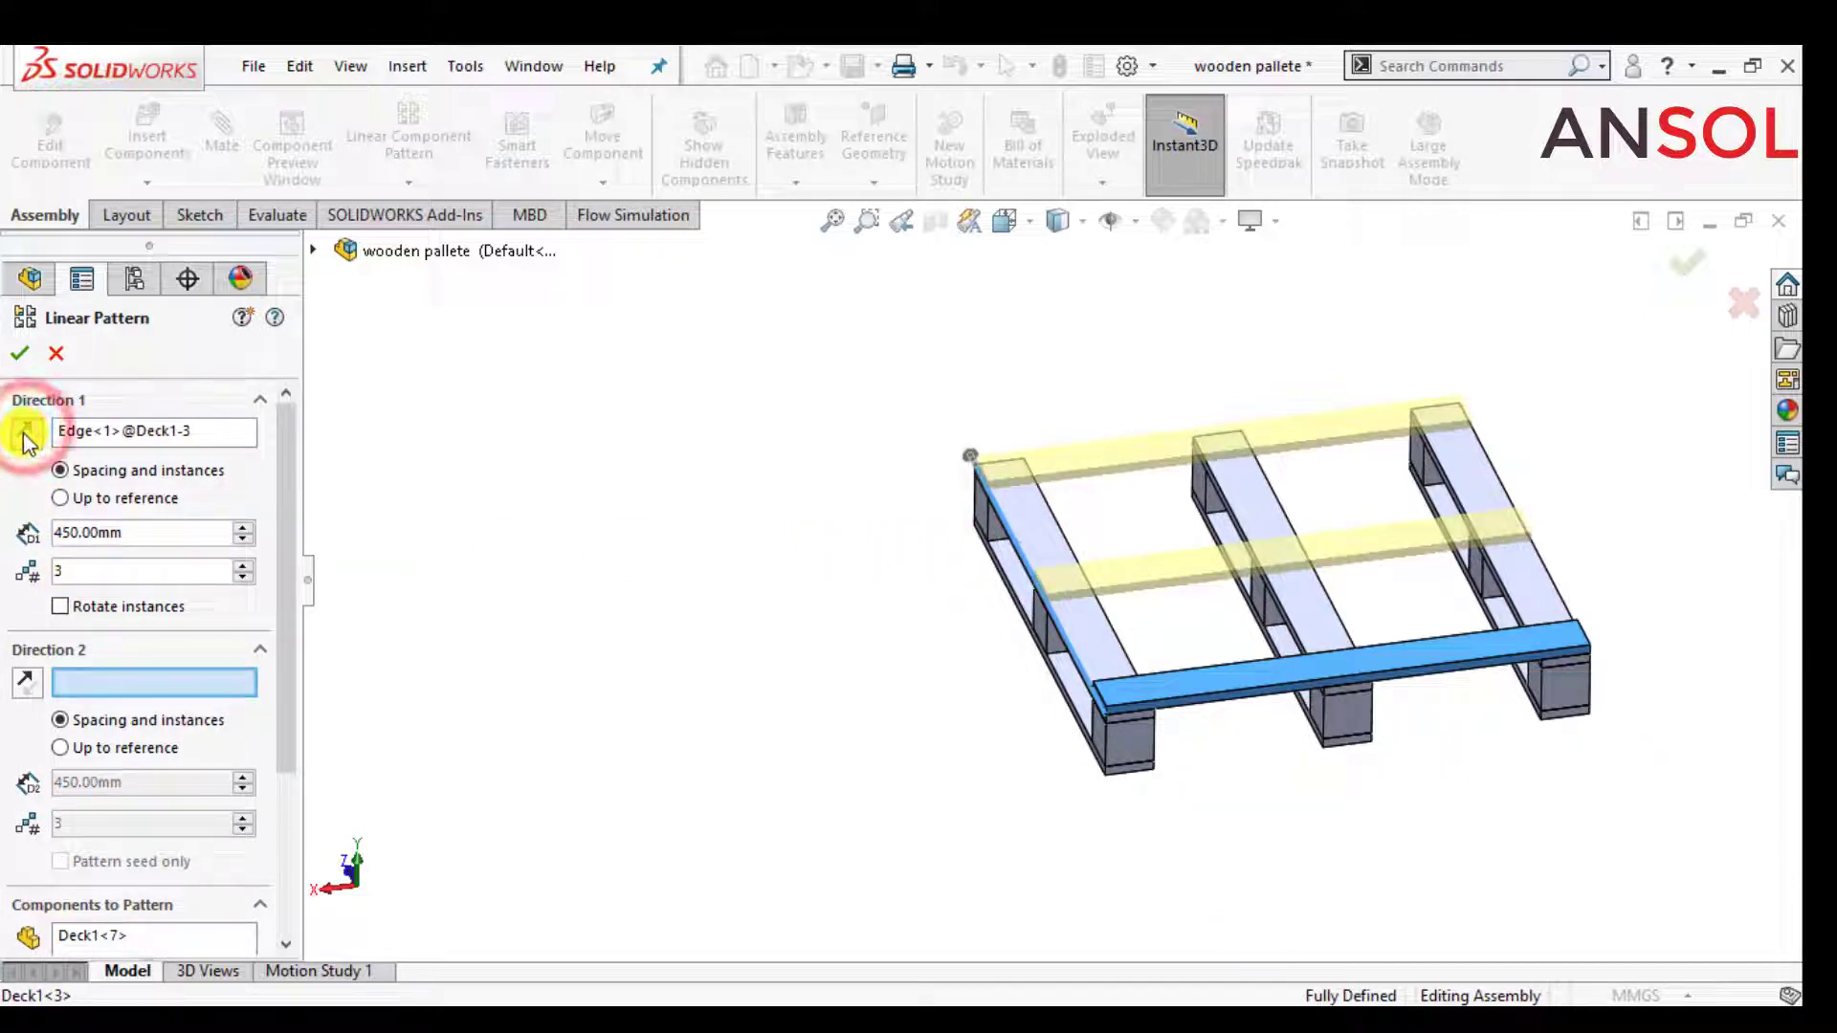
- Set the first pattern direction to 6 instances
{"action": "scroll", "coordinate": [986, 493], "scroll_direction": "down", "scroll_amount": 2}
{"action": "scroll", "coordinate": [986, 496], "scroll_direction": "up", "scroll_amount": 1}
{"action": "middle_click_drag", "start_coordinate": [1005, 505], "coordinate": [1095, 660]}
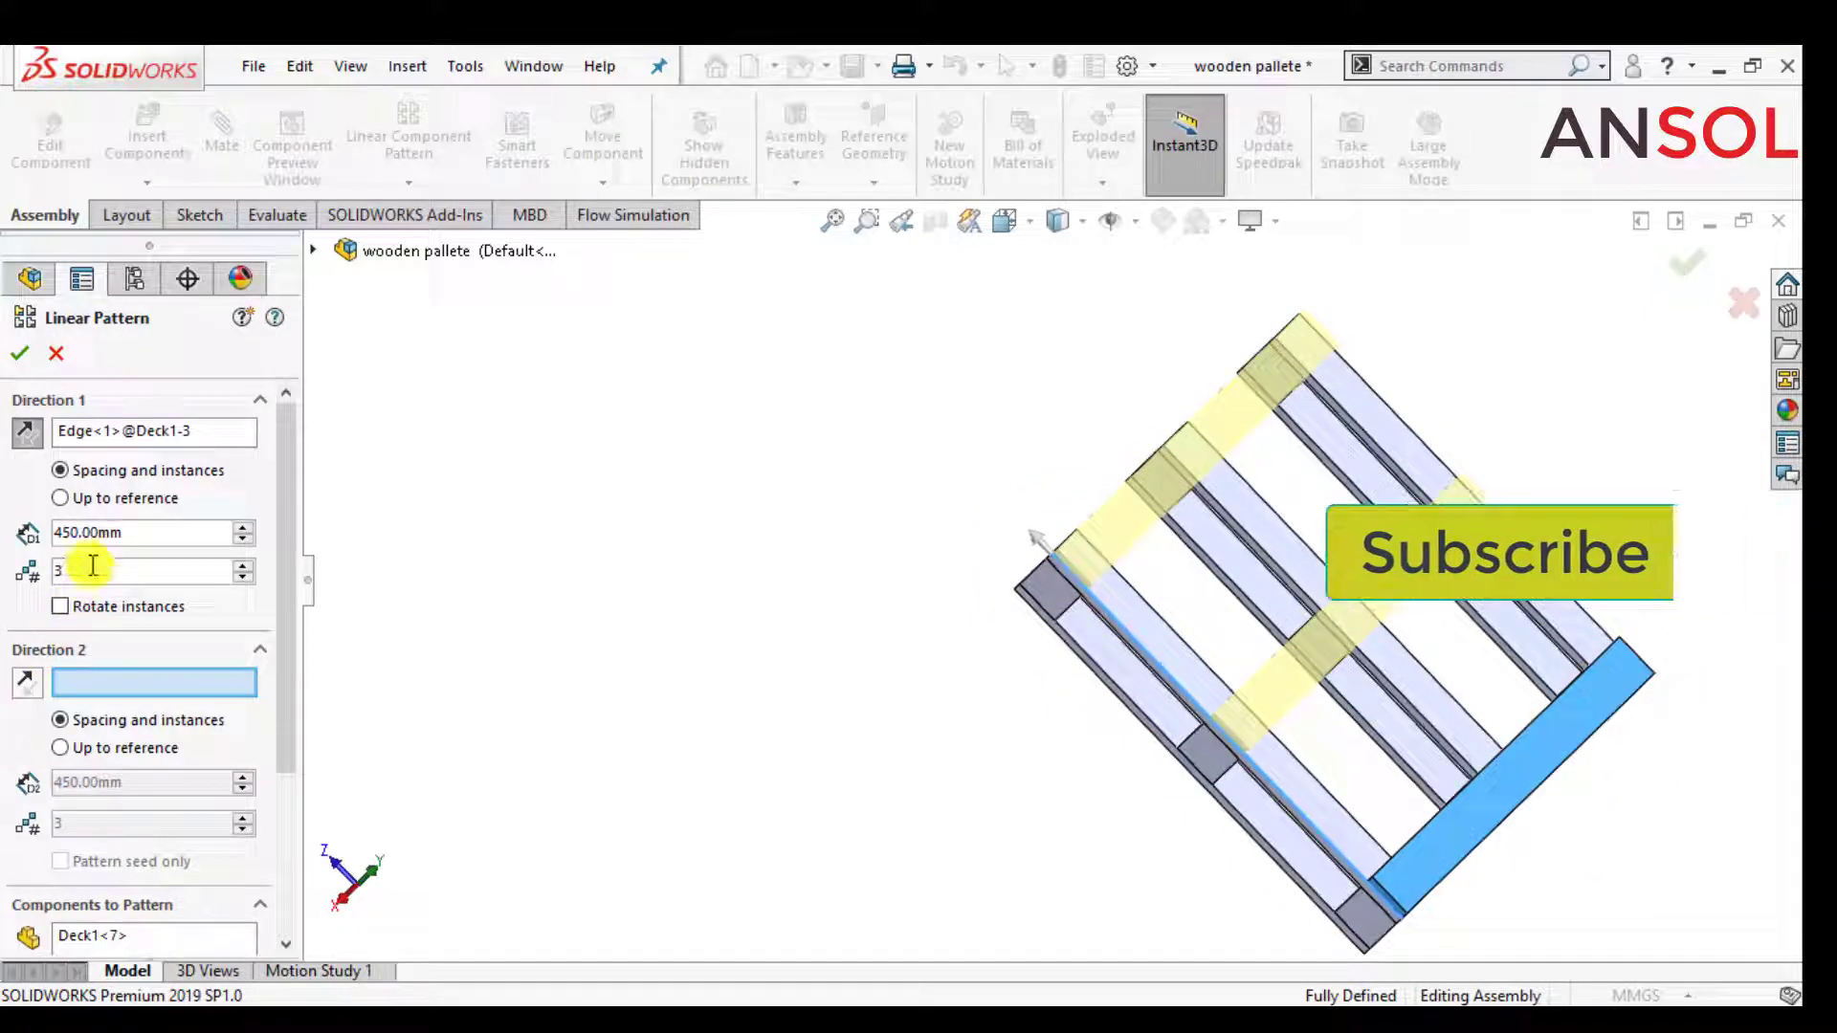
{"action": "left_click", "coordinate": [243, 564]}
{"action": "left_click", "coordinate": [243, 565]}
{"action": "left_click", "coordinate": [243, 565]}
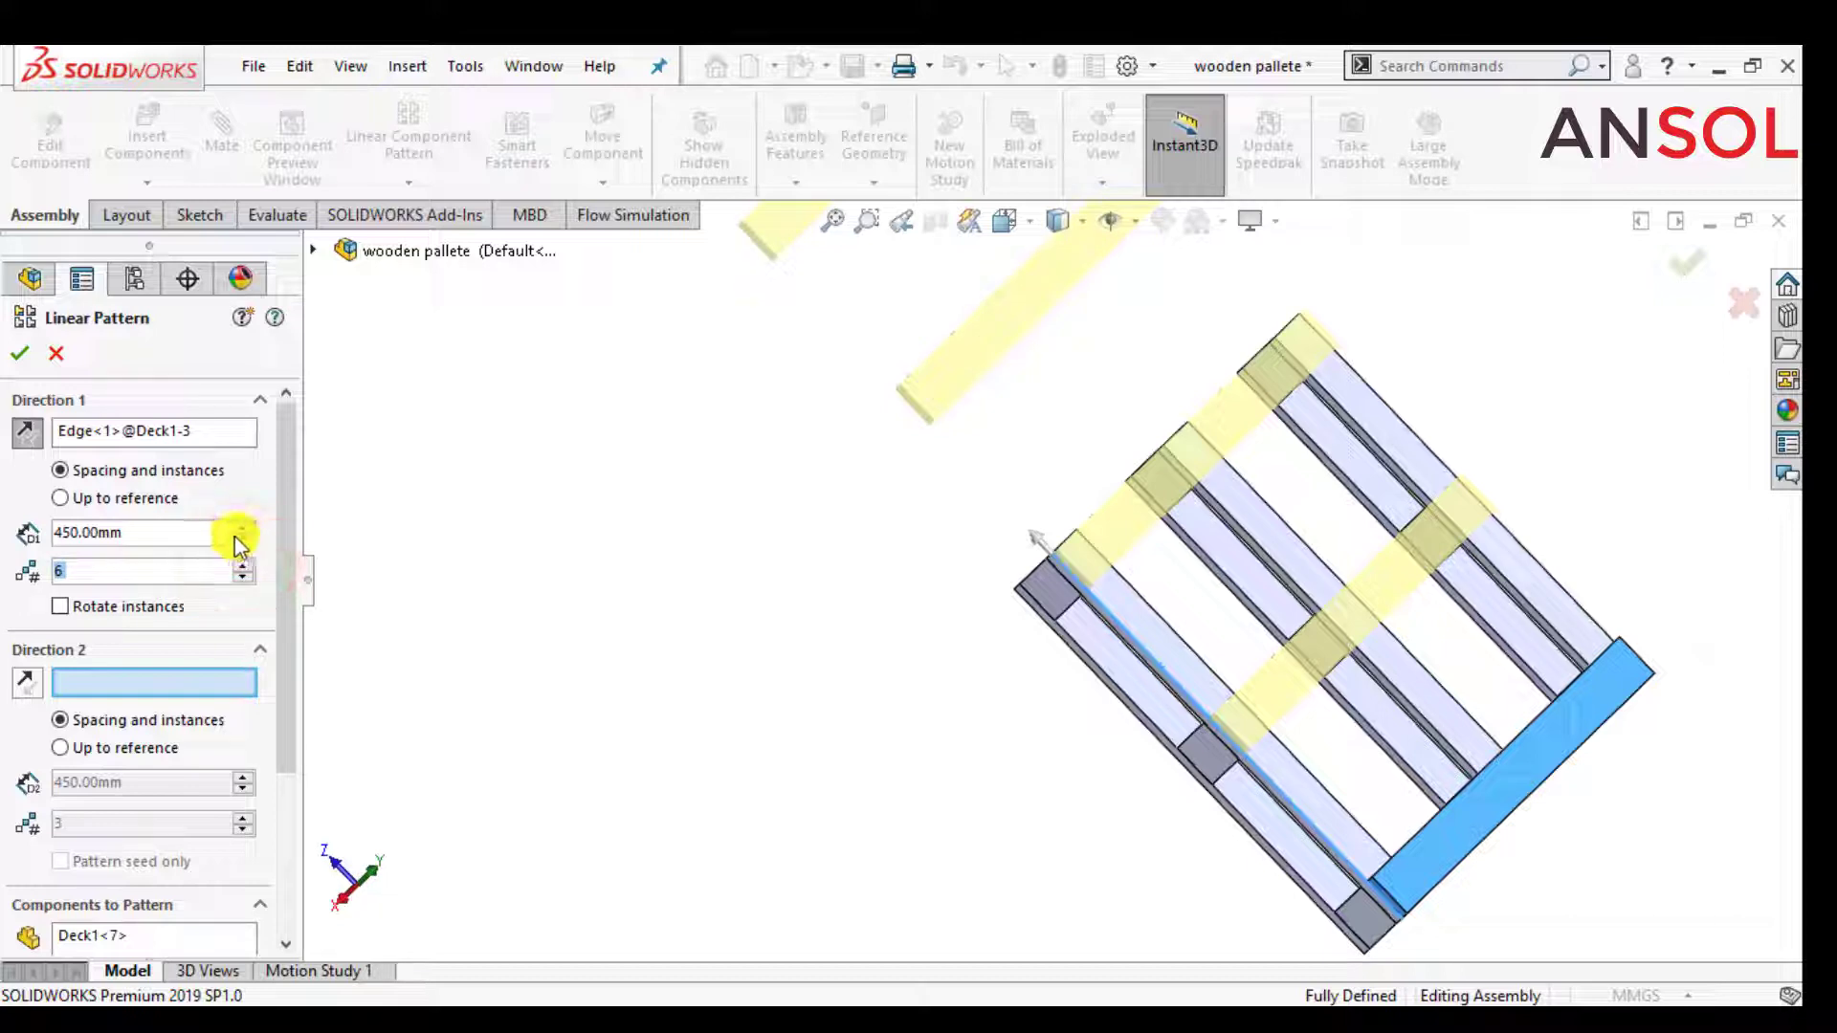
- Try a spacing of 250 mm and 200 mm for the crosswise board pattern
{"action": "double_click", "coordinate": [186, 536]}
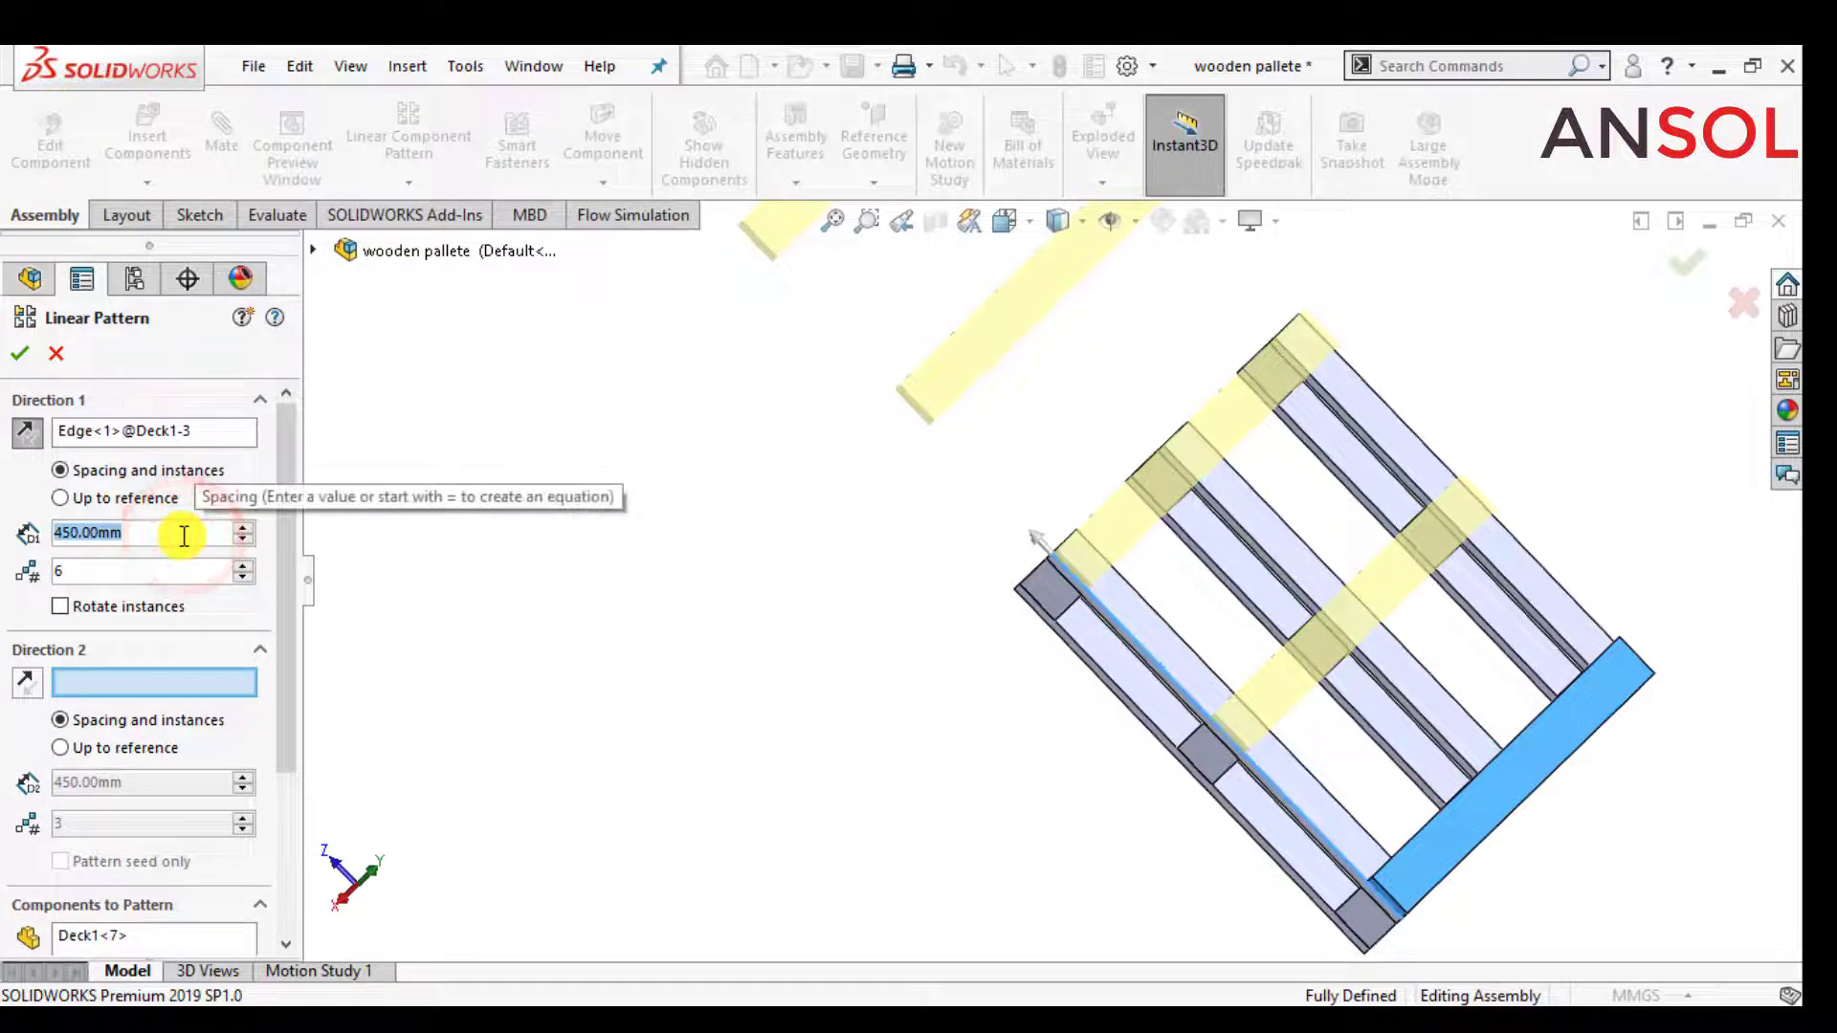
{"action": "type", "text": "250"}
{"action": "key", "text": "Return"}
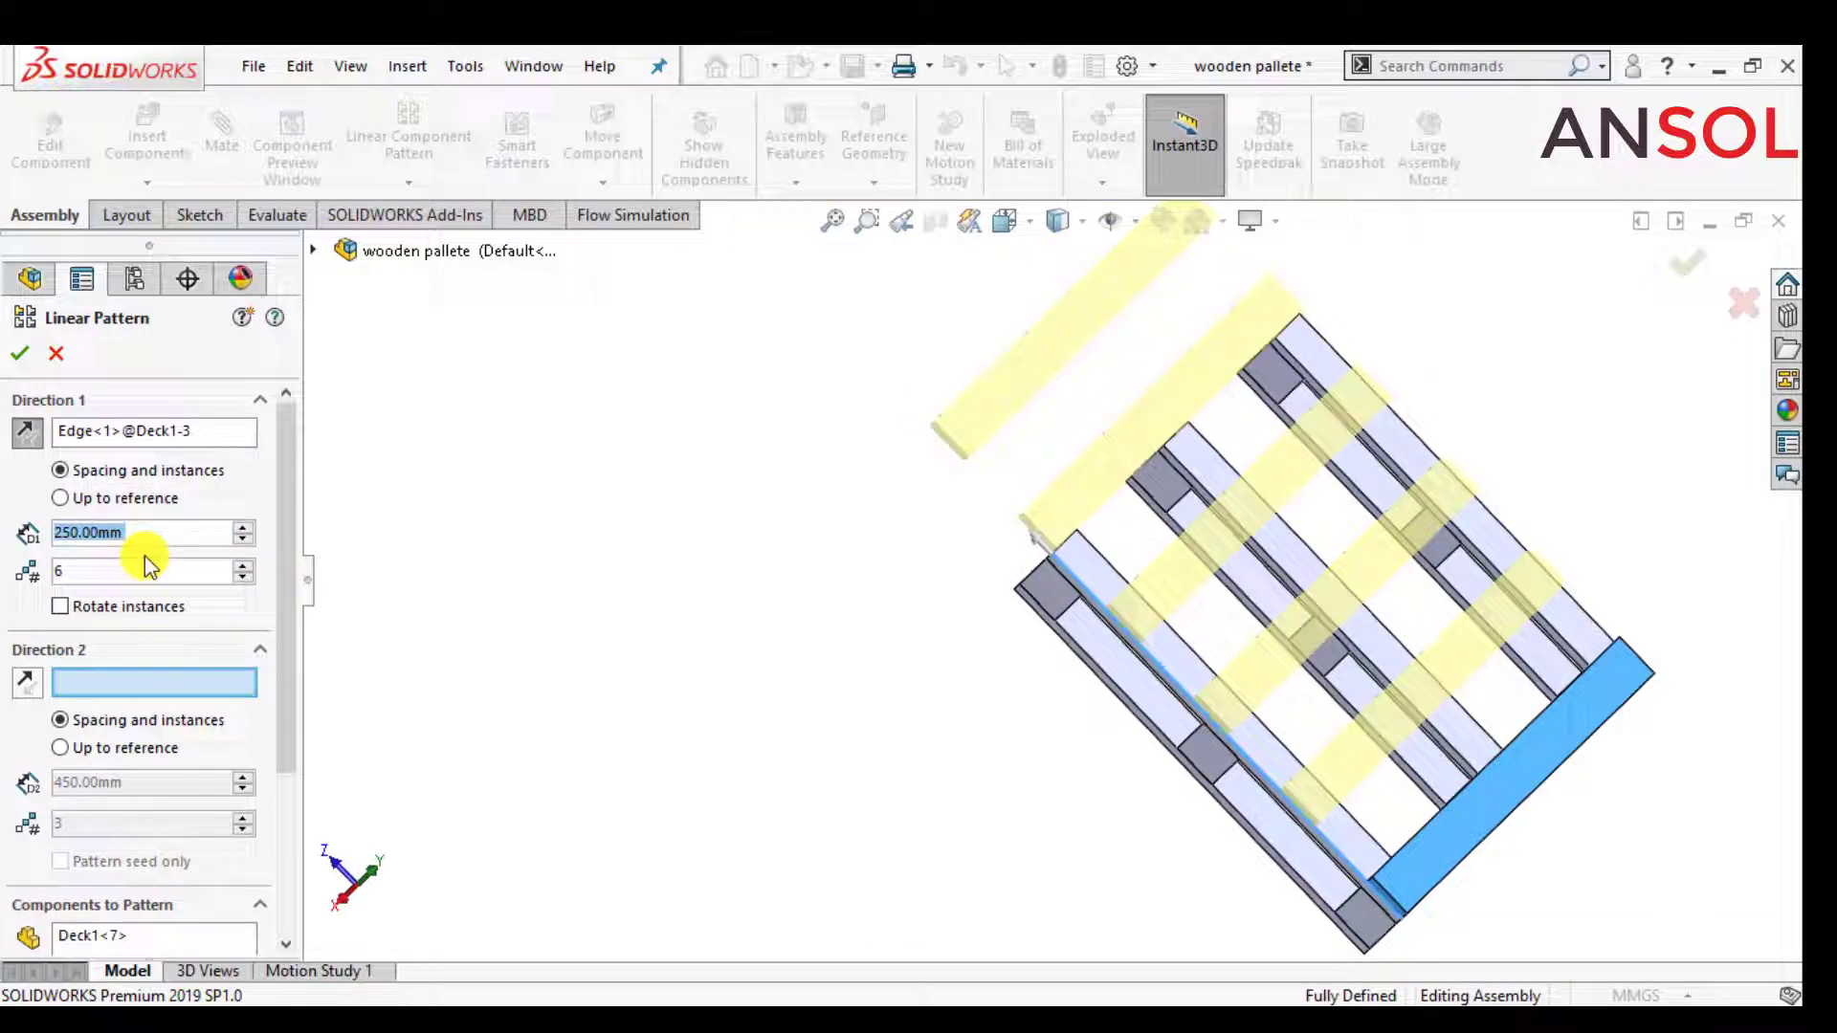
{"action": "type", "text": "200"}
{"action": "key", "text": "Return"}
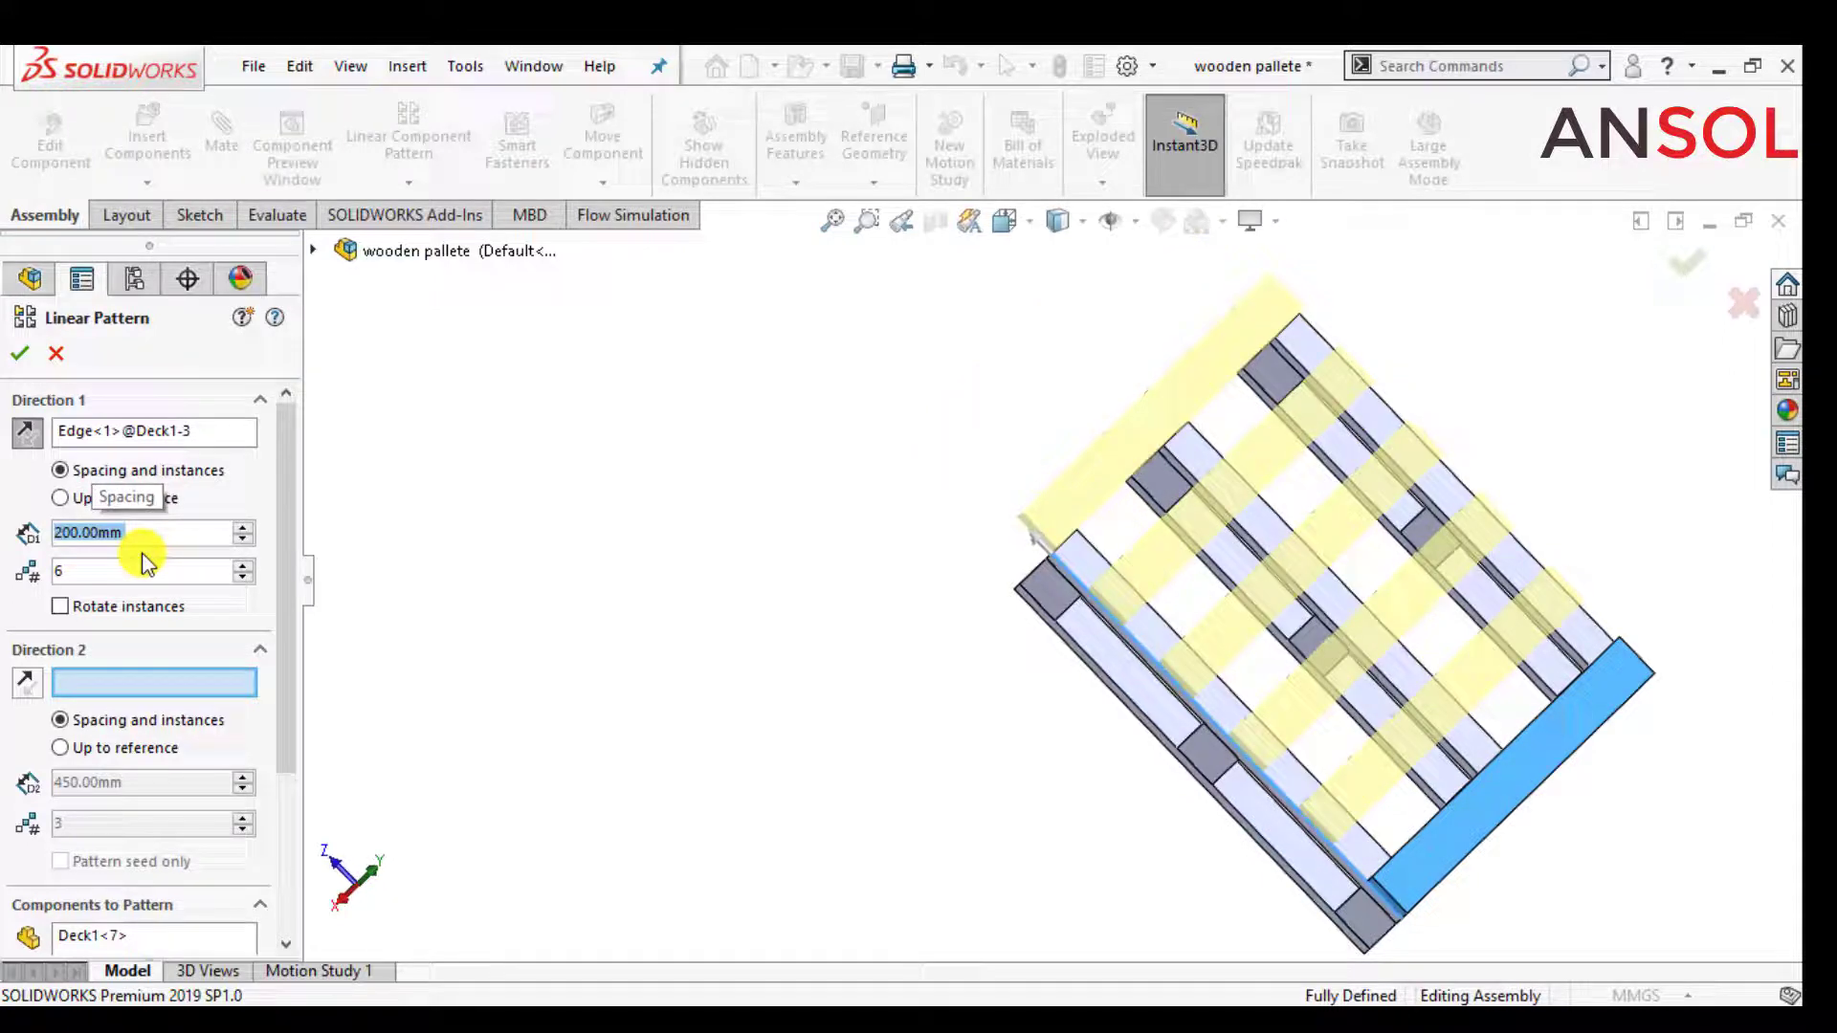
- Set the pattern spacing to 150 mm with 7 instances and create the crosswise board pattern
{"action": "type", "text": "150"}
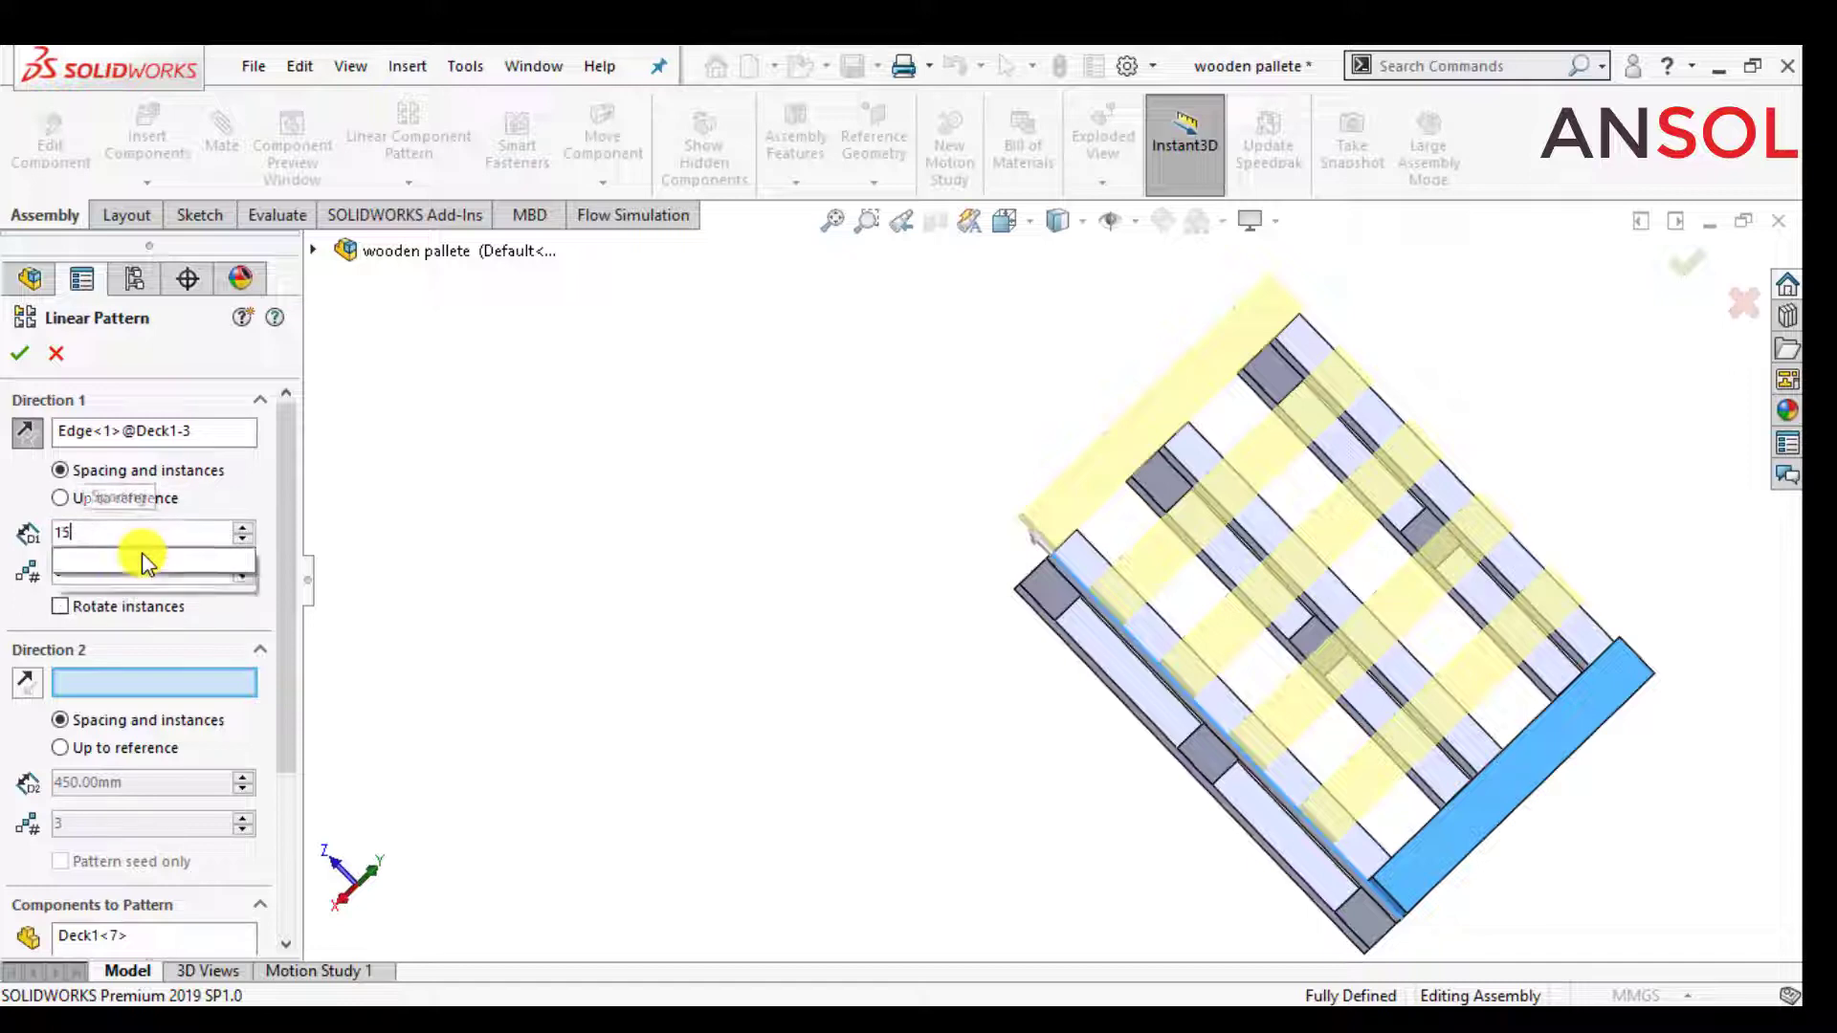
{"action": "key", "text": "Return"}
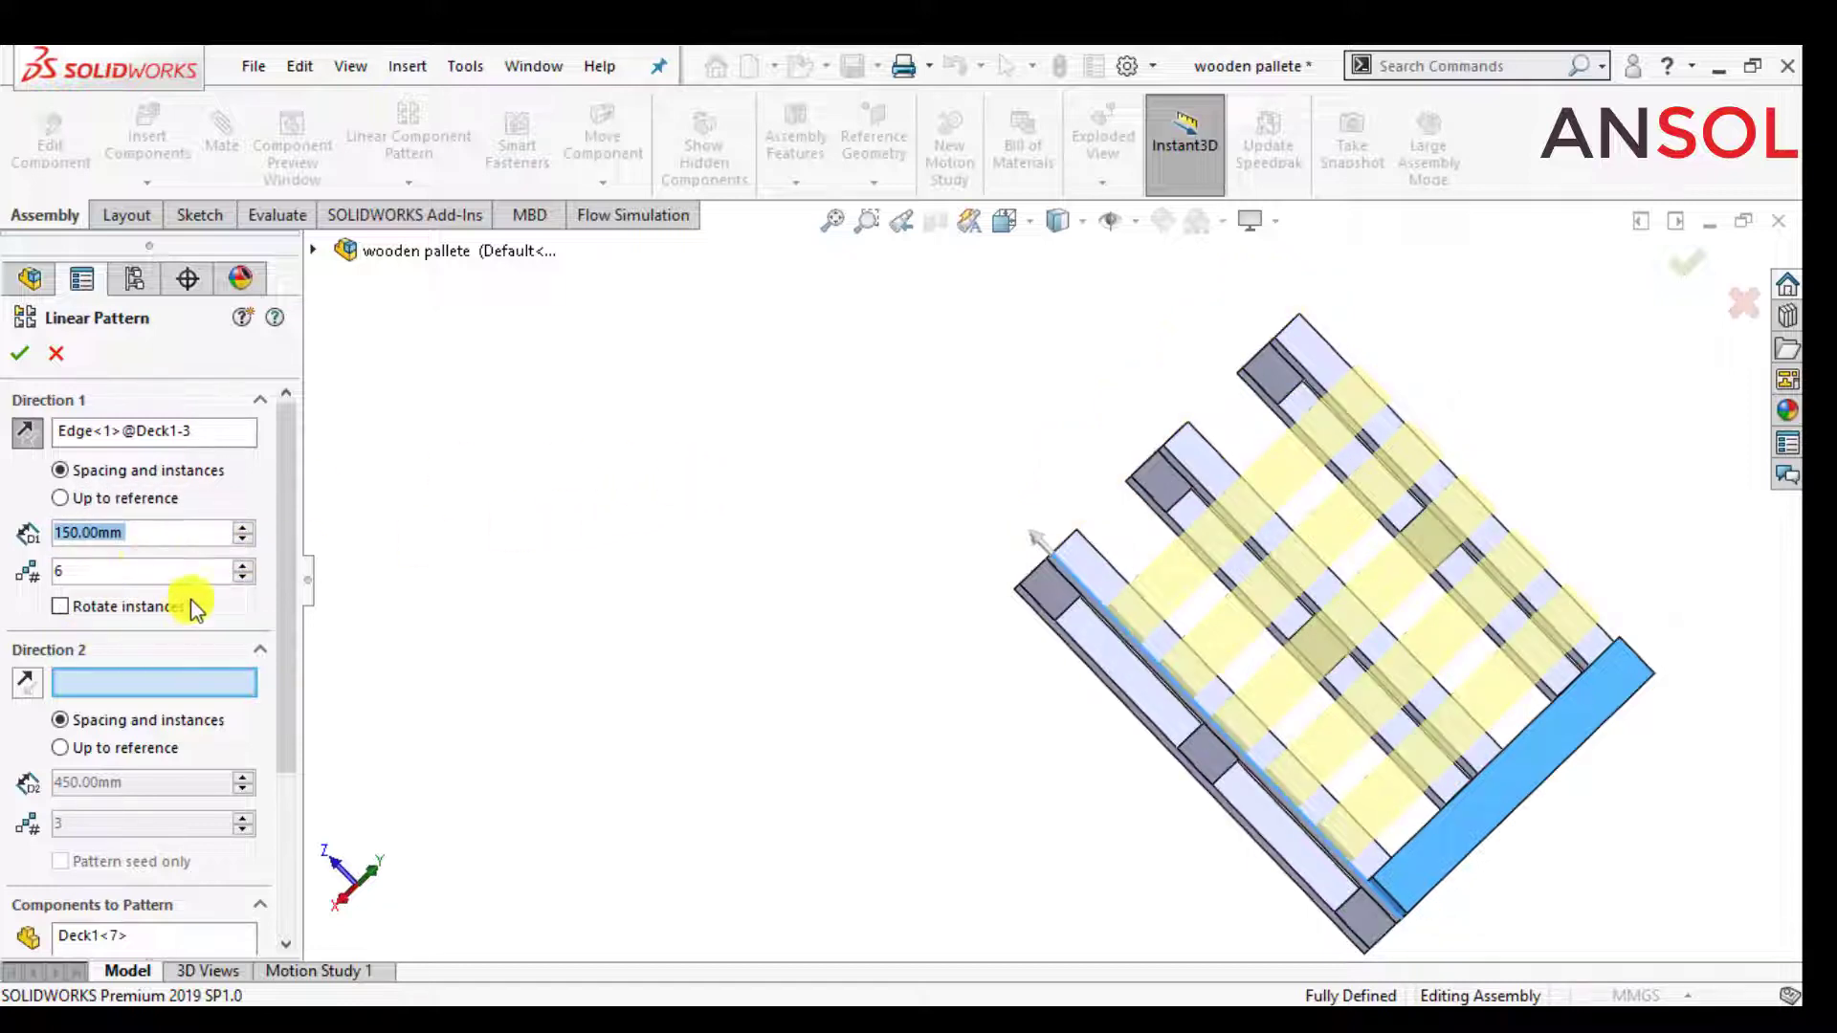
{"action": "left_click", "coordinate": [243, 565]}
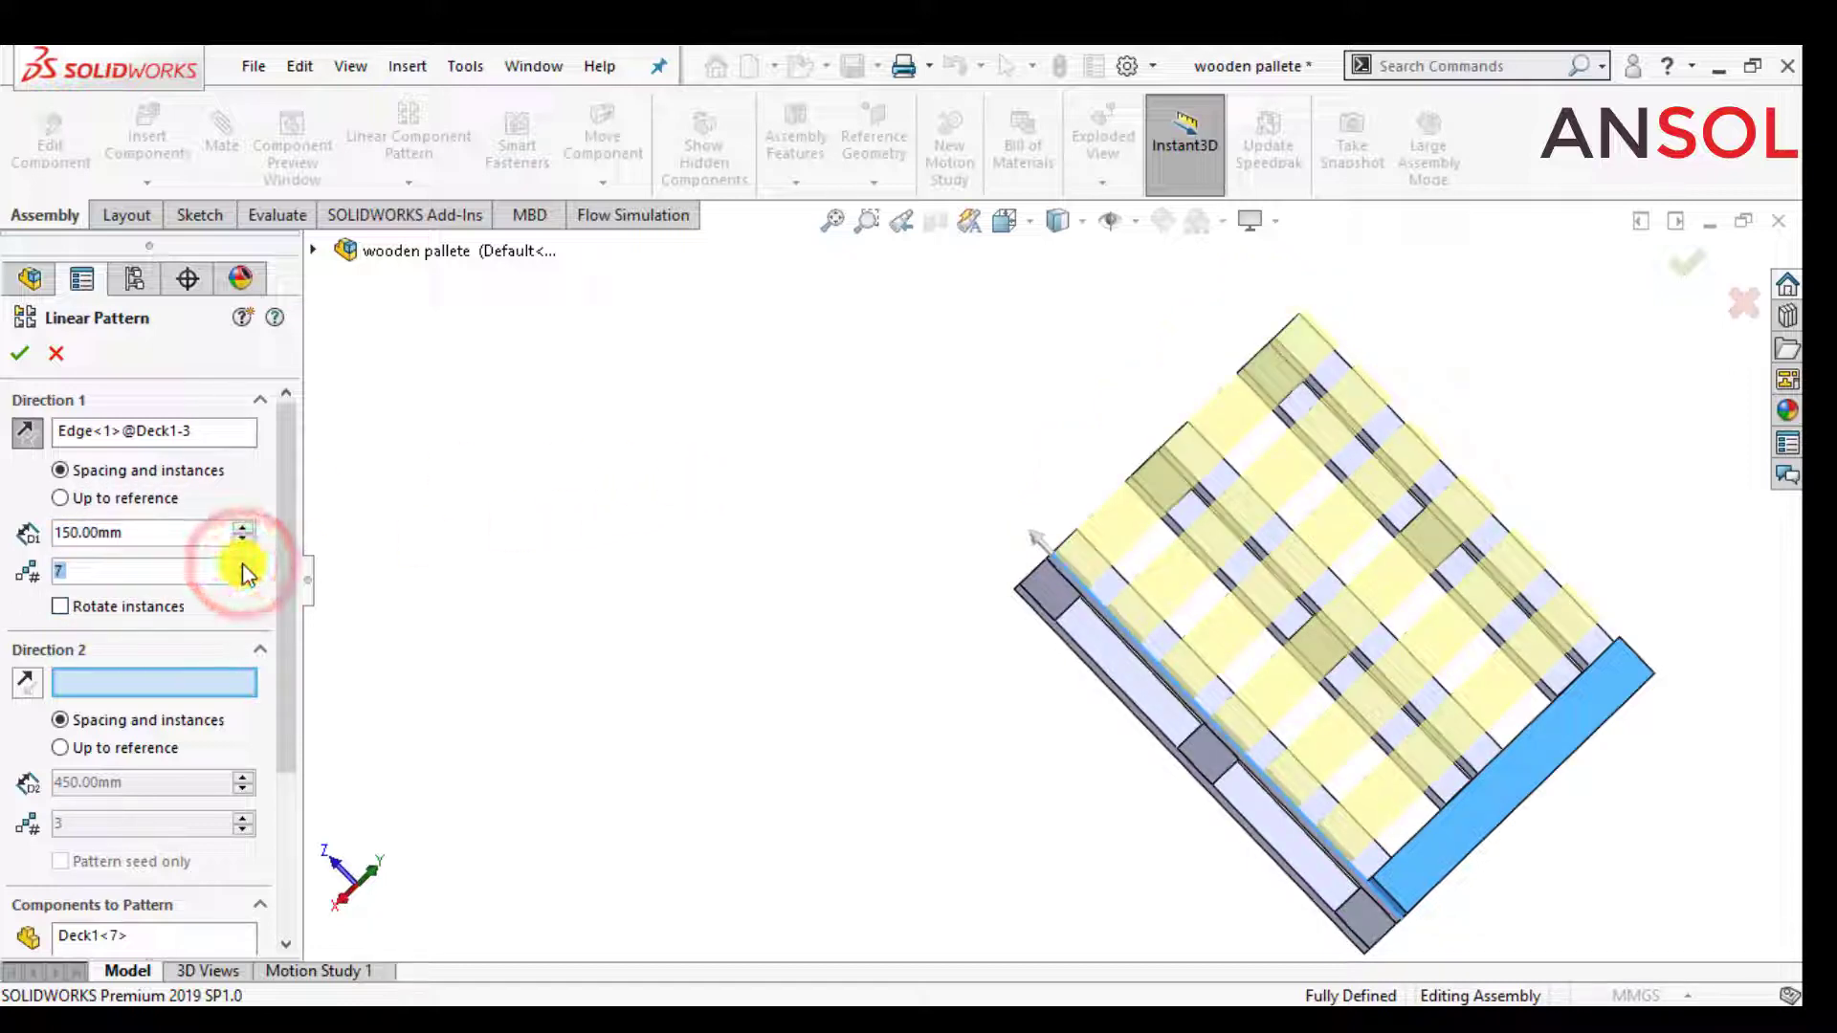
{"action": "middle_click_drag", "start_coordinate": [848, 643], "coordinate": [1363, 567]}
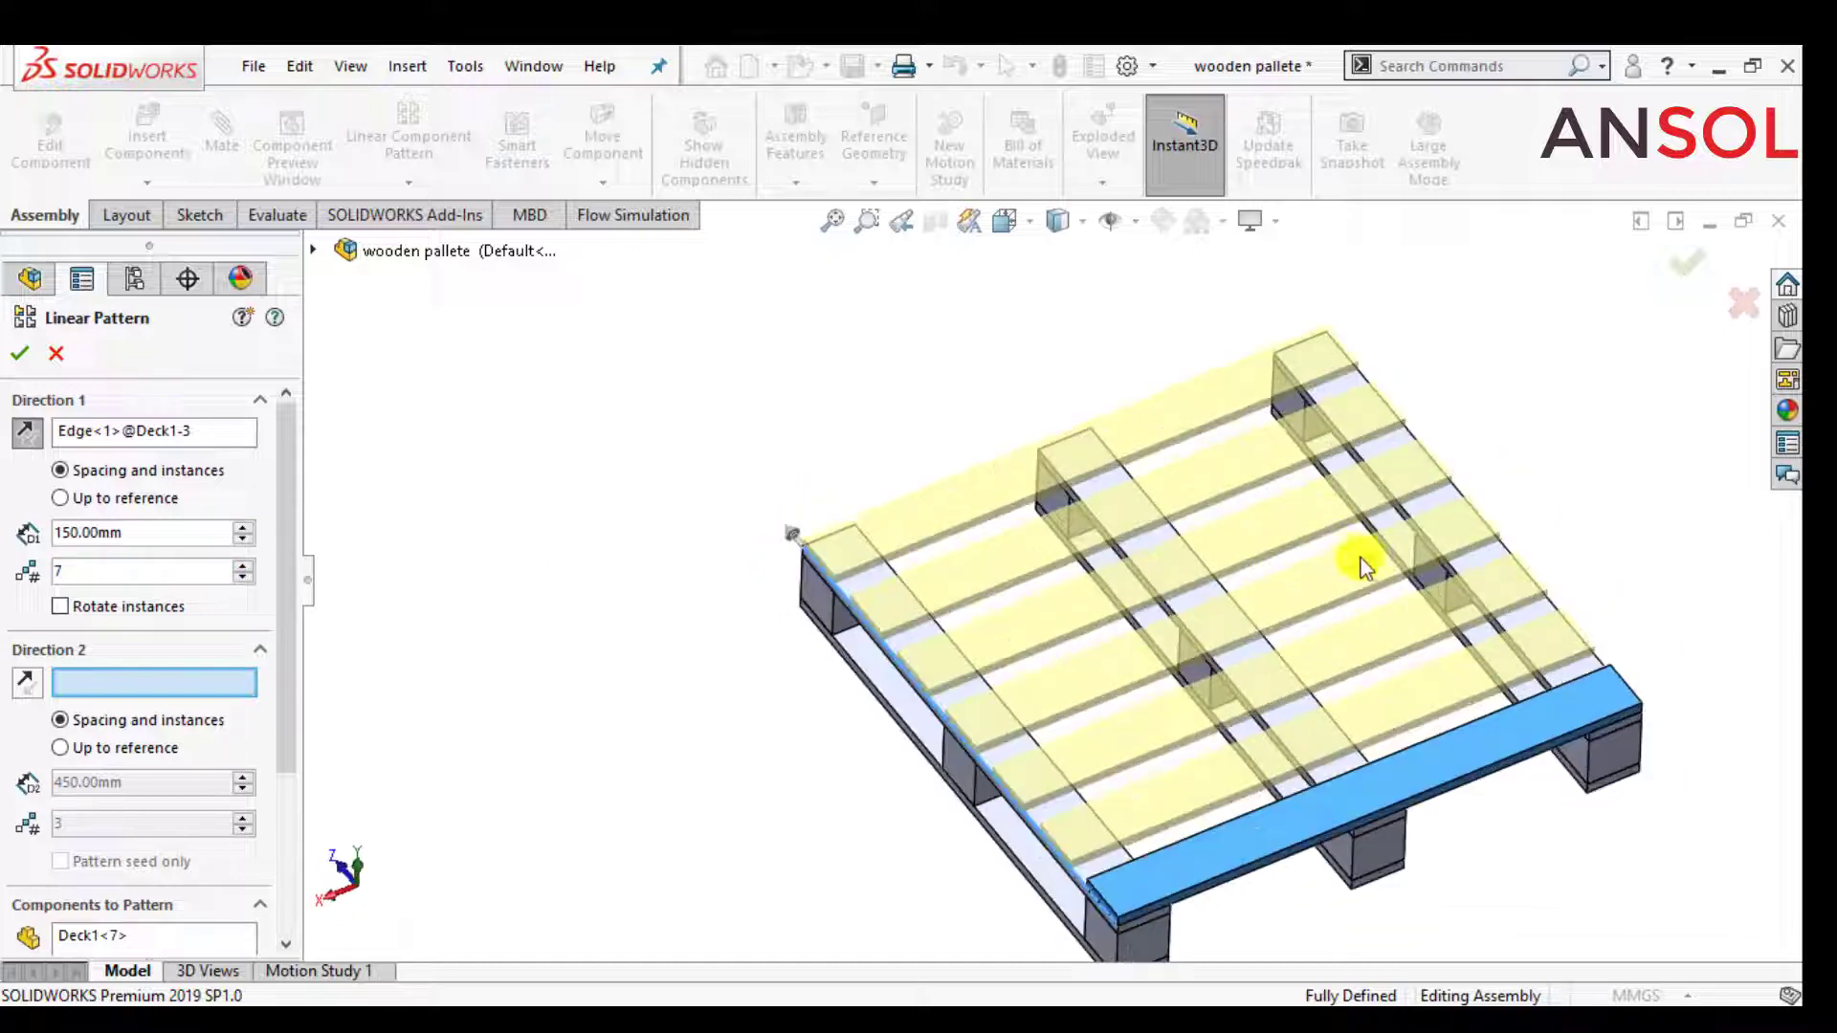
{"action": "left_click", "coordinate": [23, 355]}
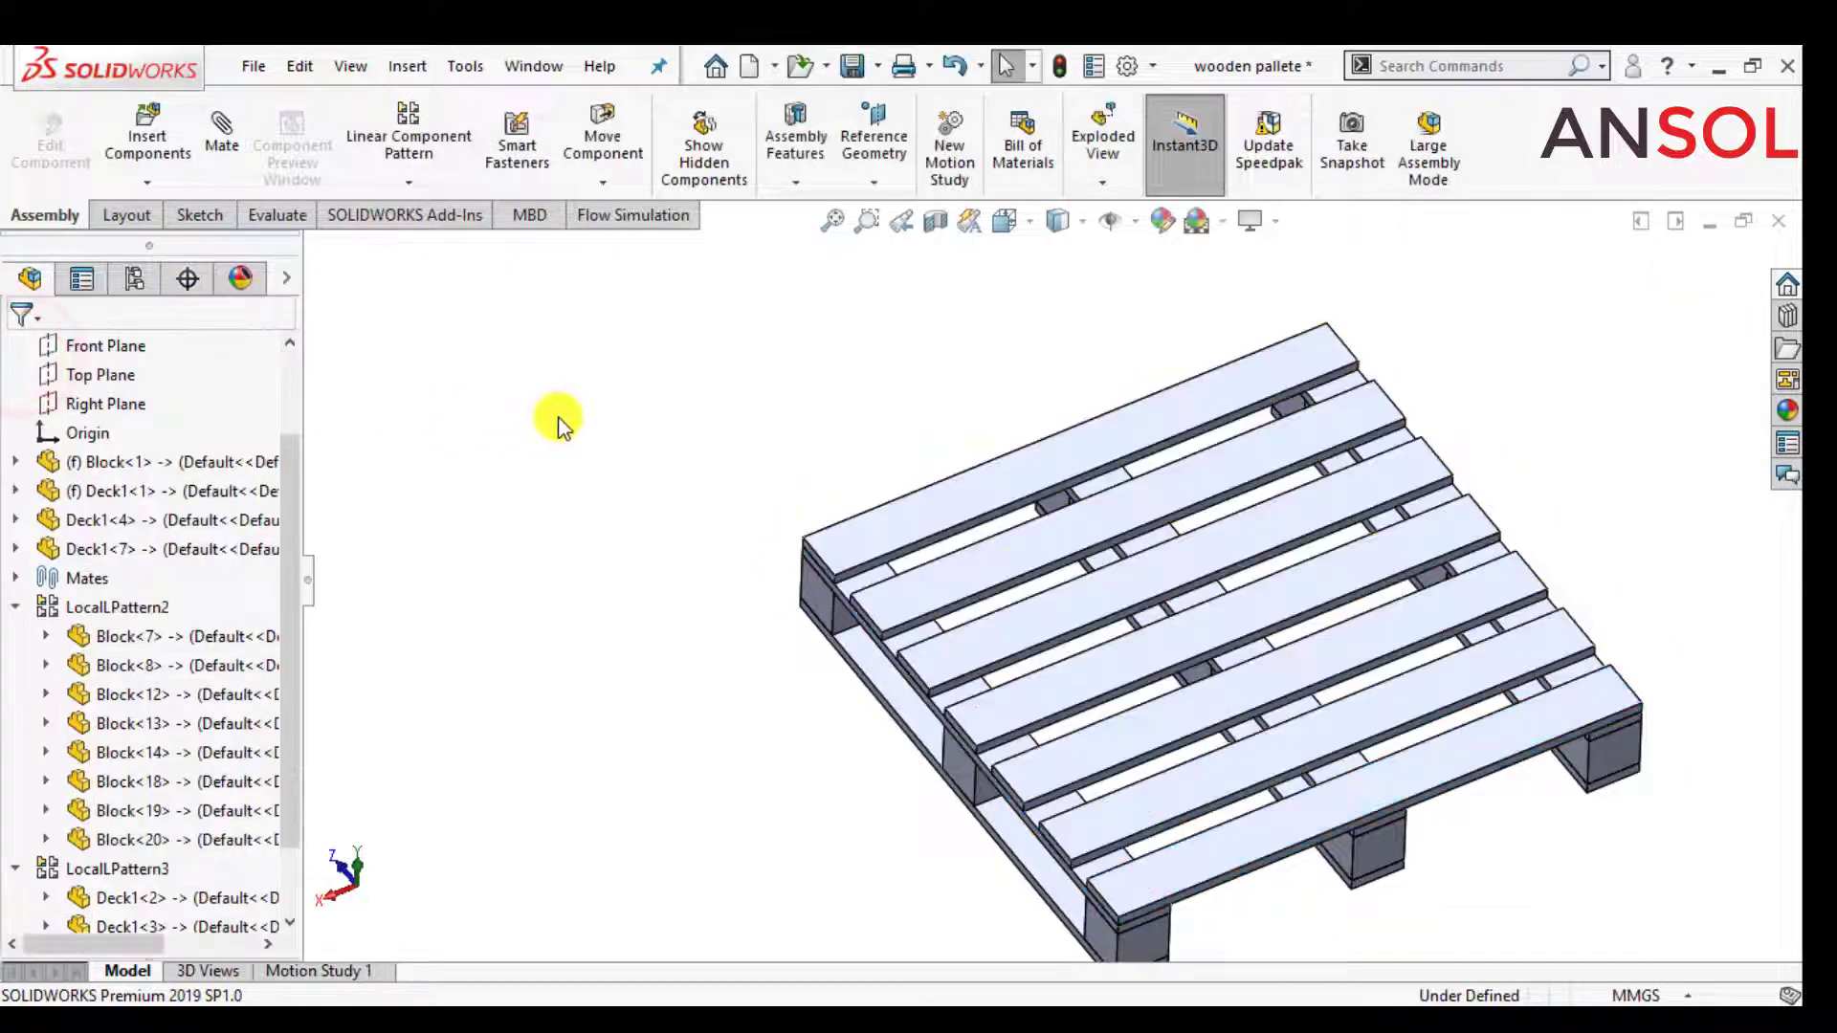
- Start editing the assembly's appearance and open the Wood category of the organic appearances
{"action": "left_click", "coordinate": [556, 414]}
{"action": "scroll", "coordinate": [806, 528], "scroll_direction": "up", "scroll_amount": 2}
{"action": "middle_click_drag", "start_coordinate": [1017, 644], "coordinate": [1007, 838]}
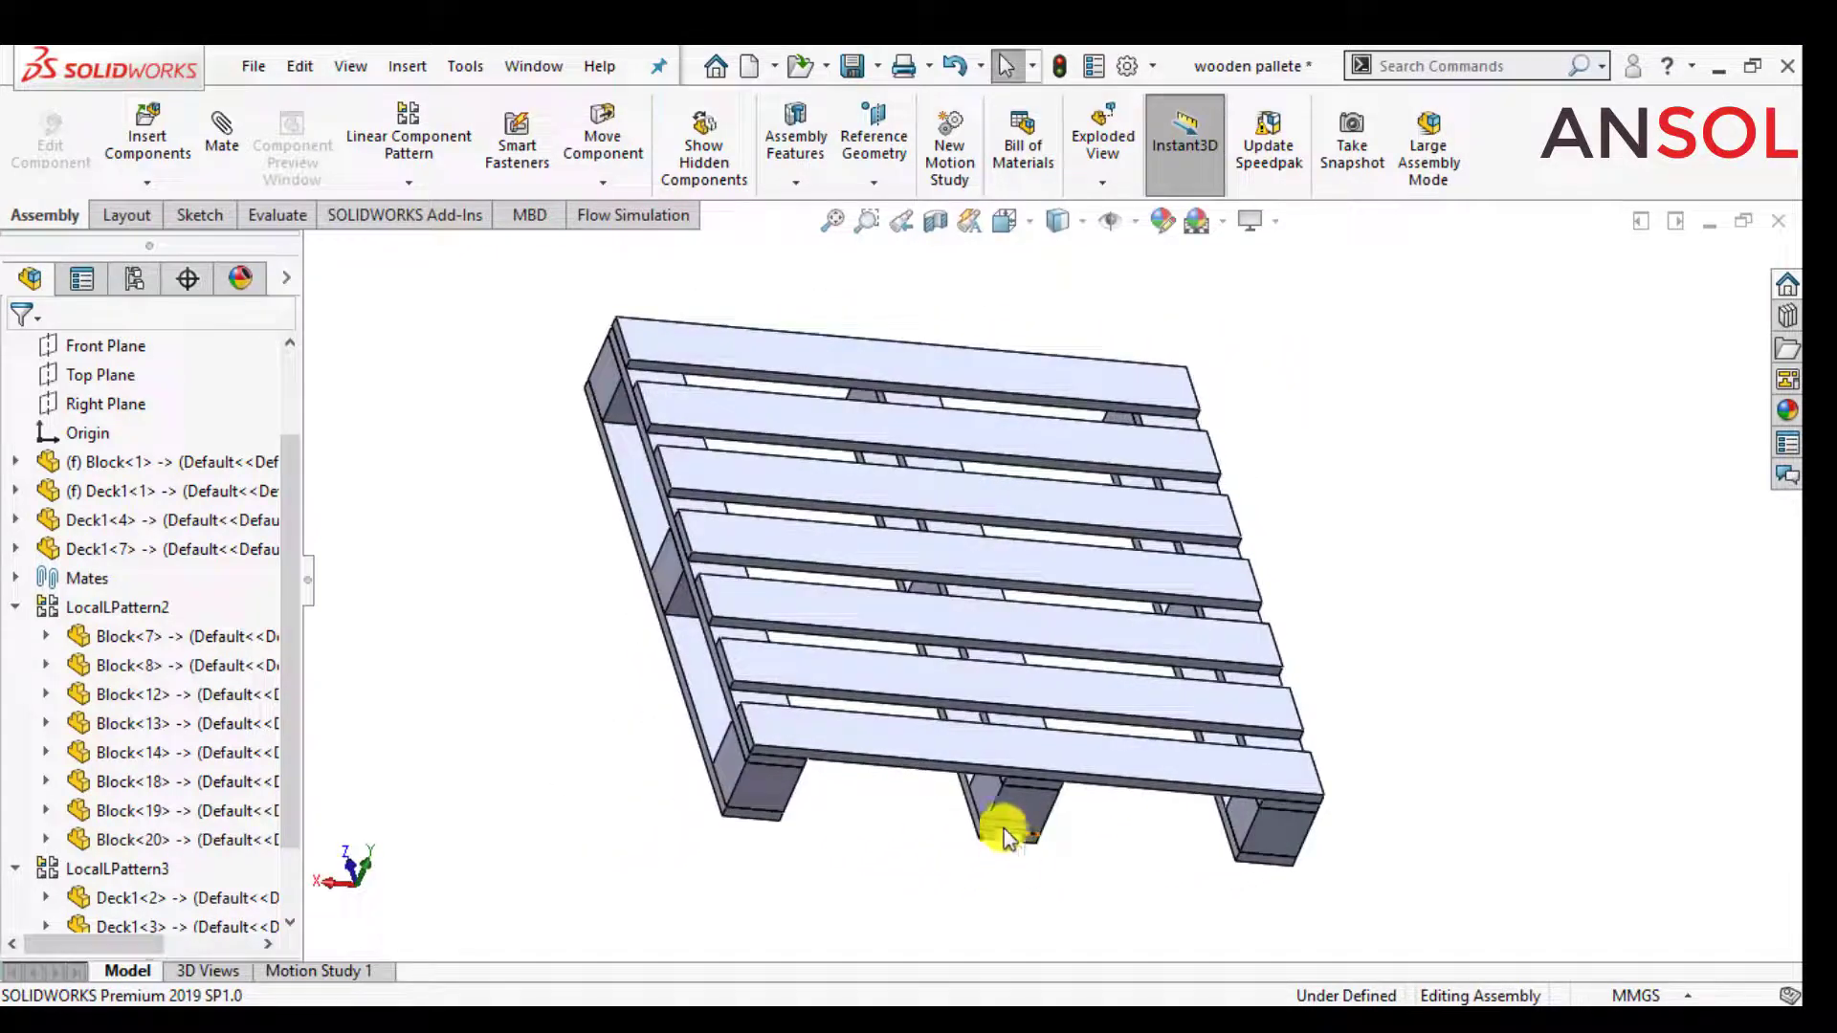
{"action": "left_click", "coordinate": [1165, 228]}
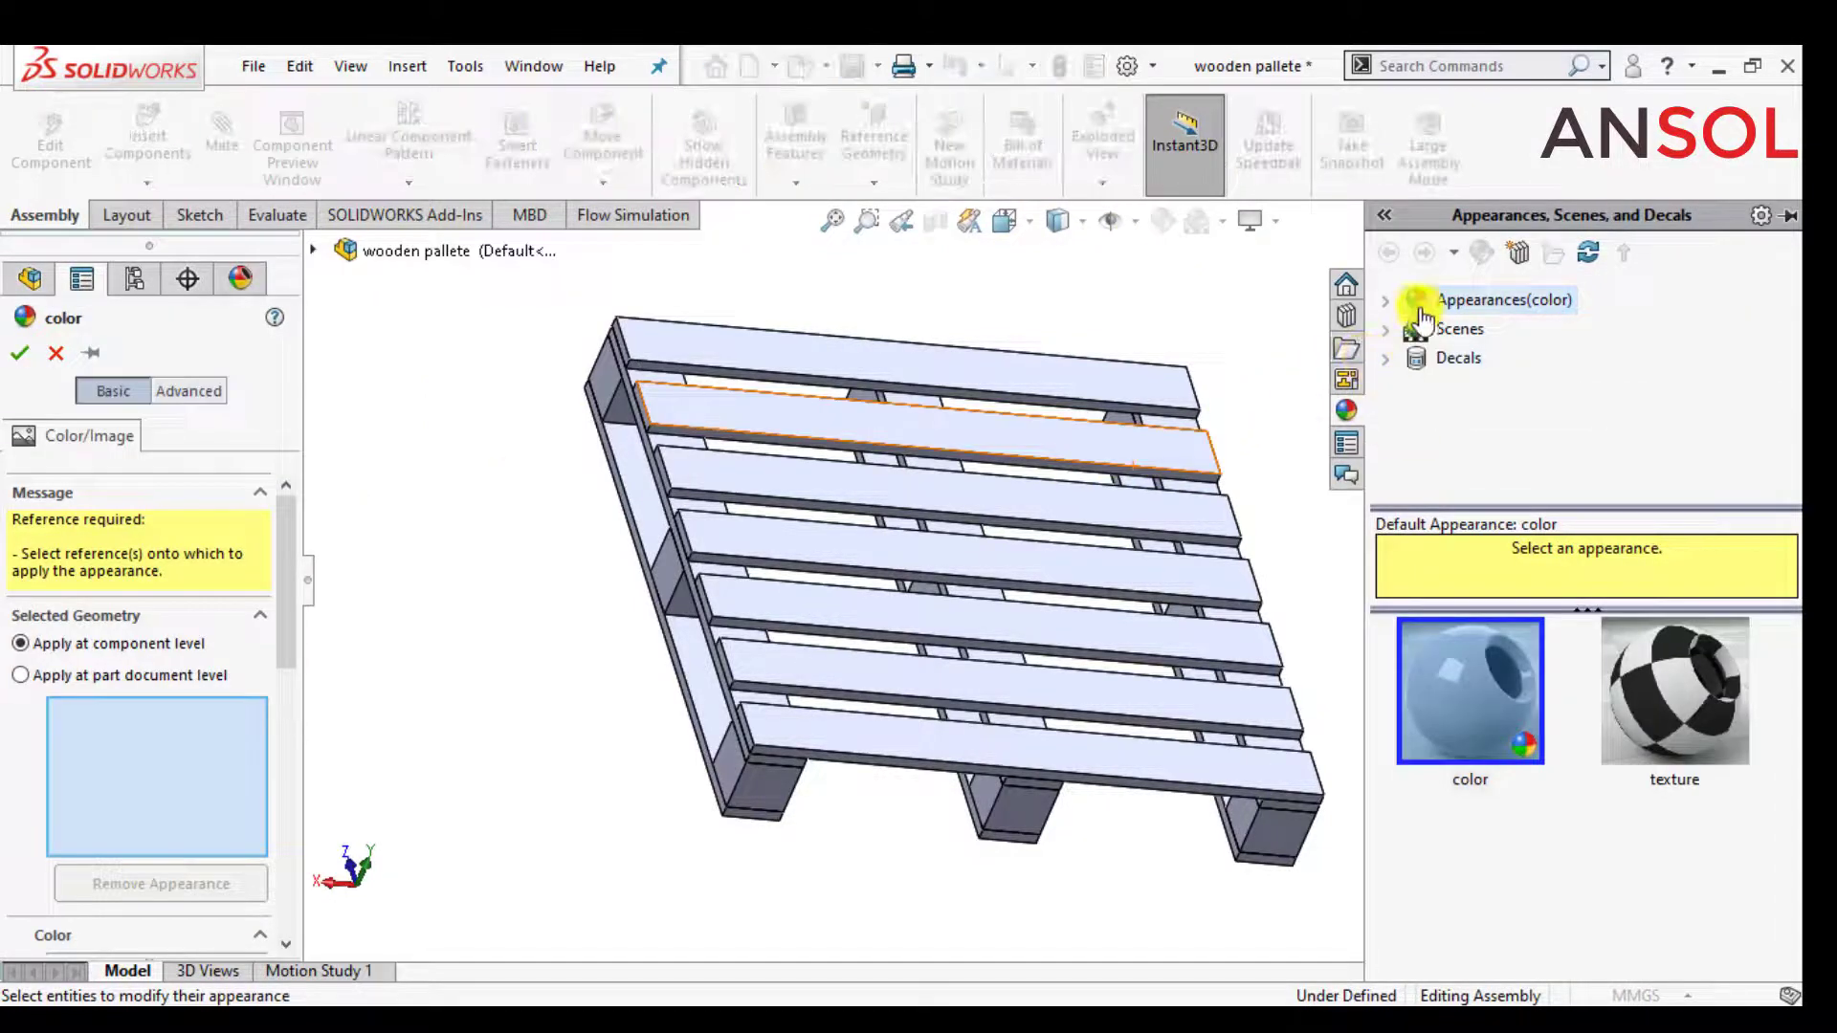
{"action": "left_click", "coordinate": [1387, 300]}
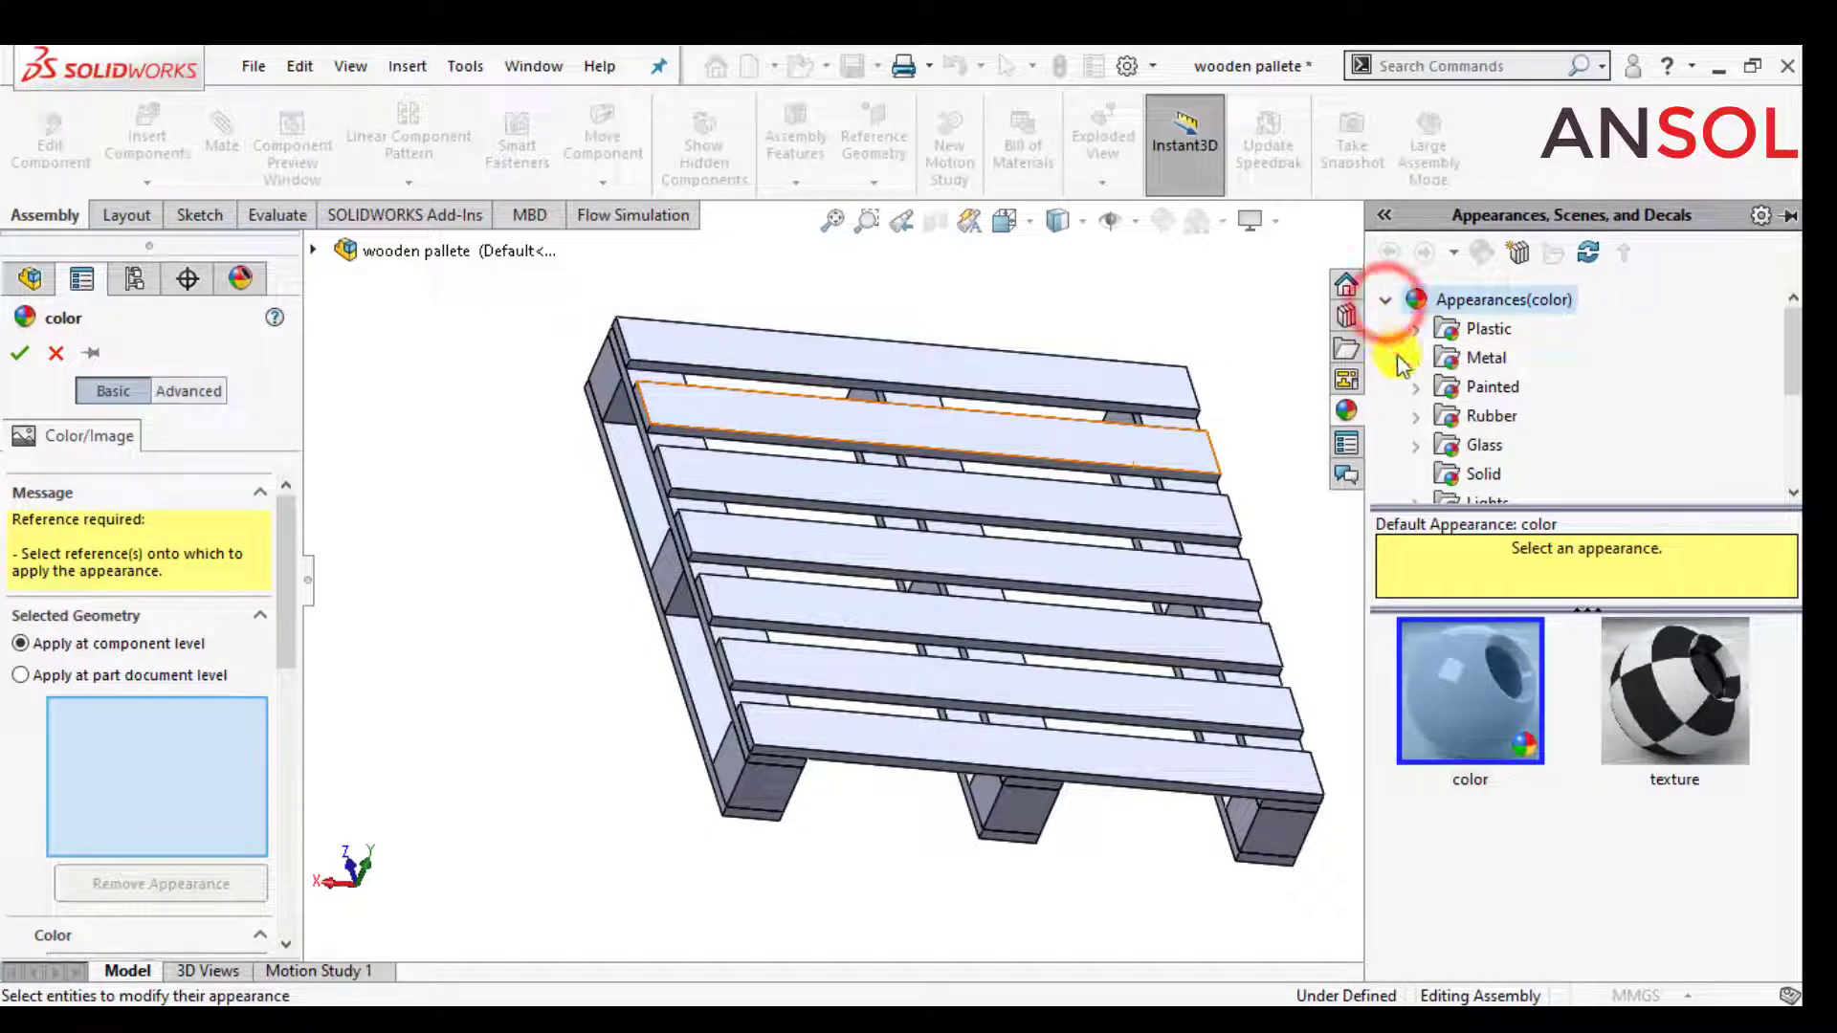
{"action": "scroll", "coordinate": [1446, 413], "scroll_direction": "down", "scroll_amount": 2}
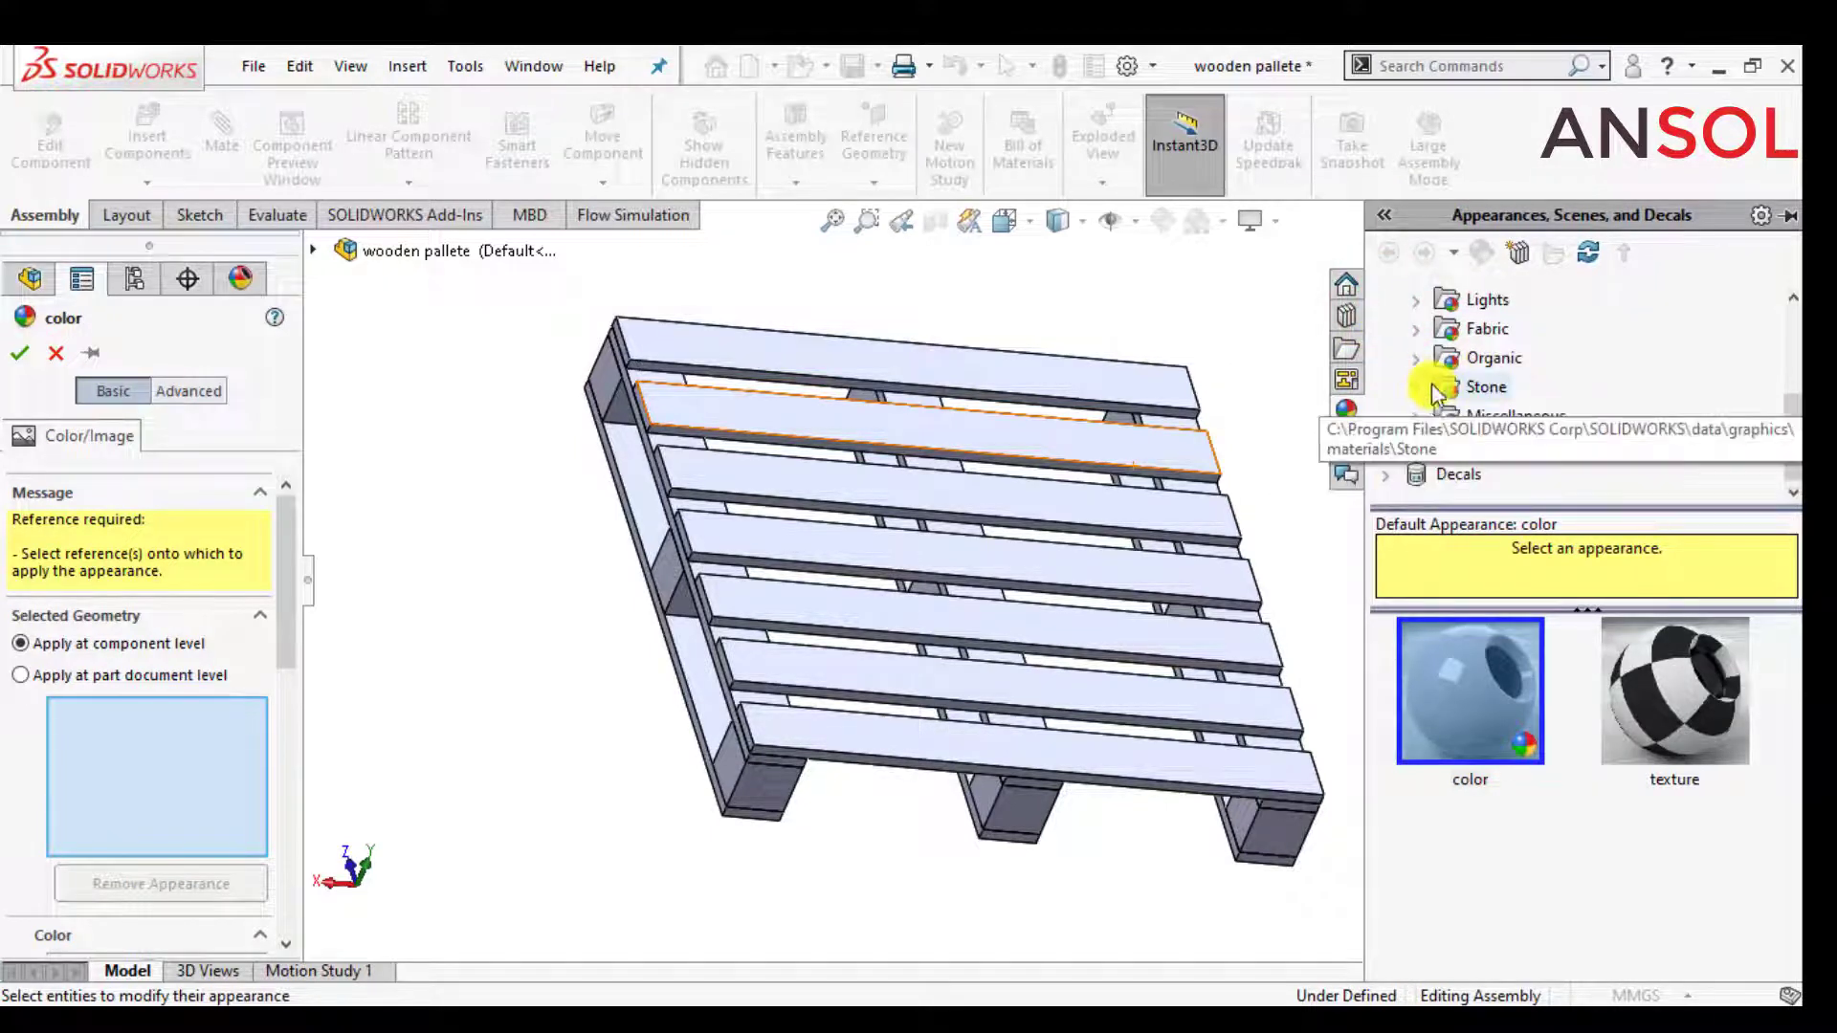
{"action": "left_click", "coordinate": [1417, 357]}
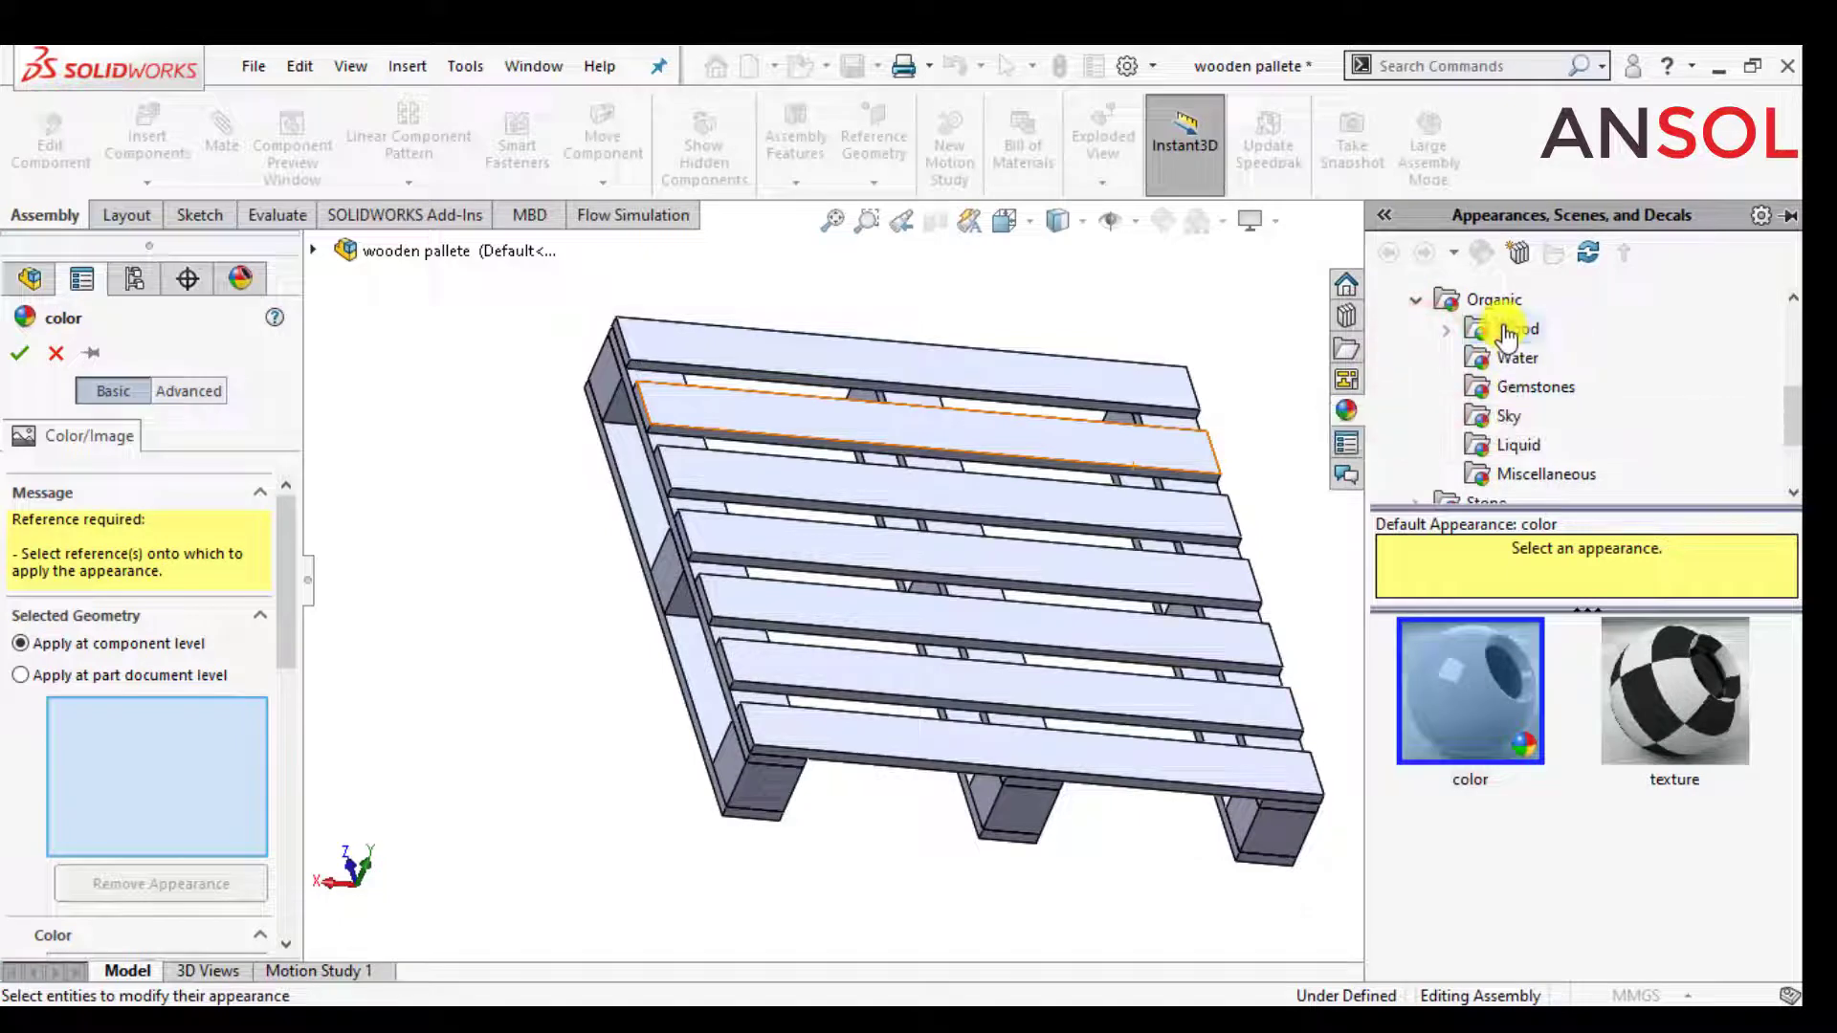
{"action": "double_click", "coordinate": [1507, 332]}
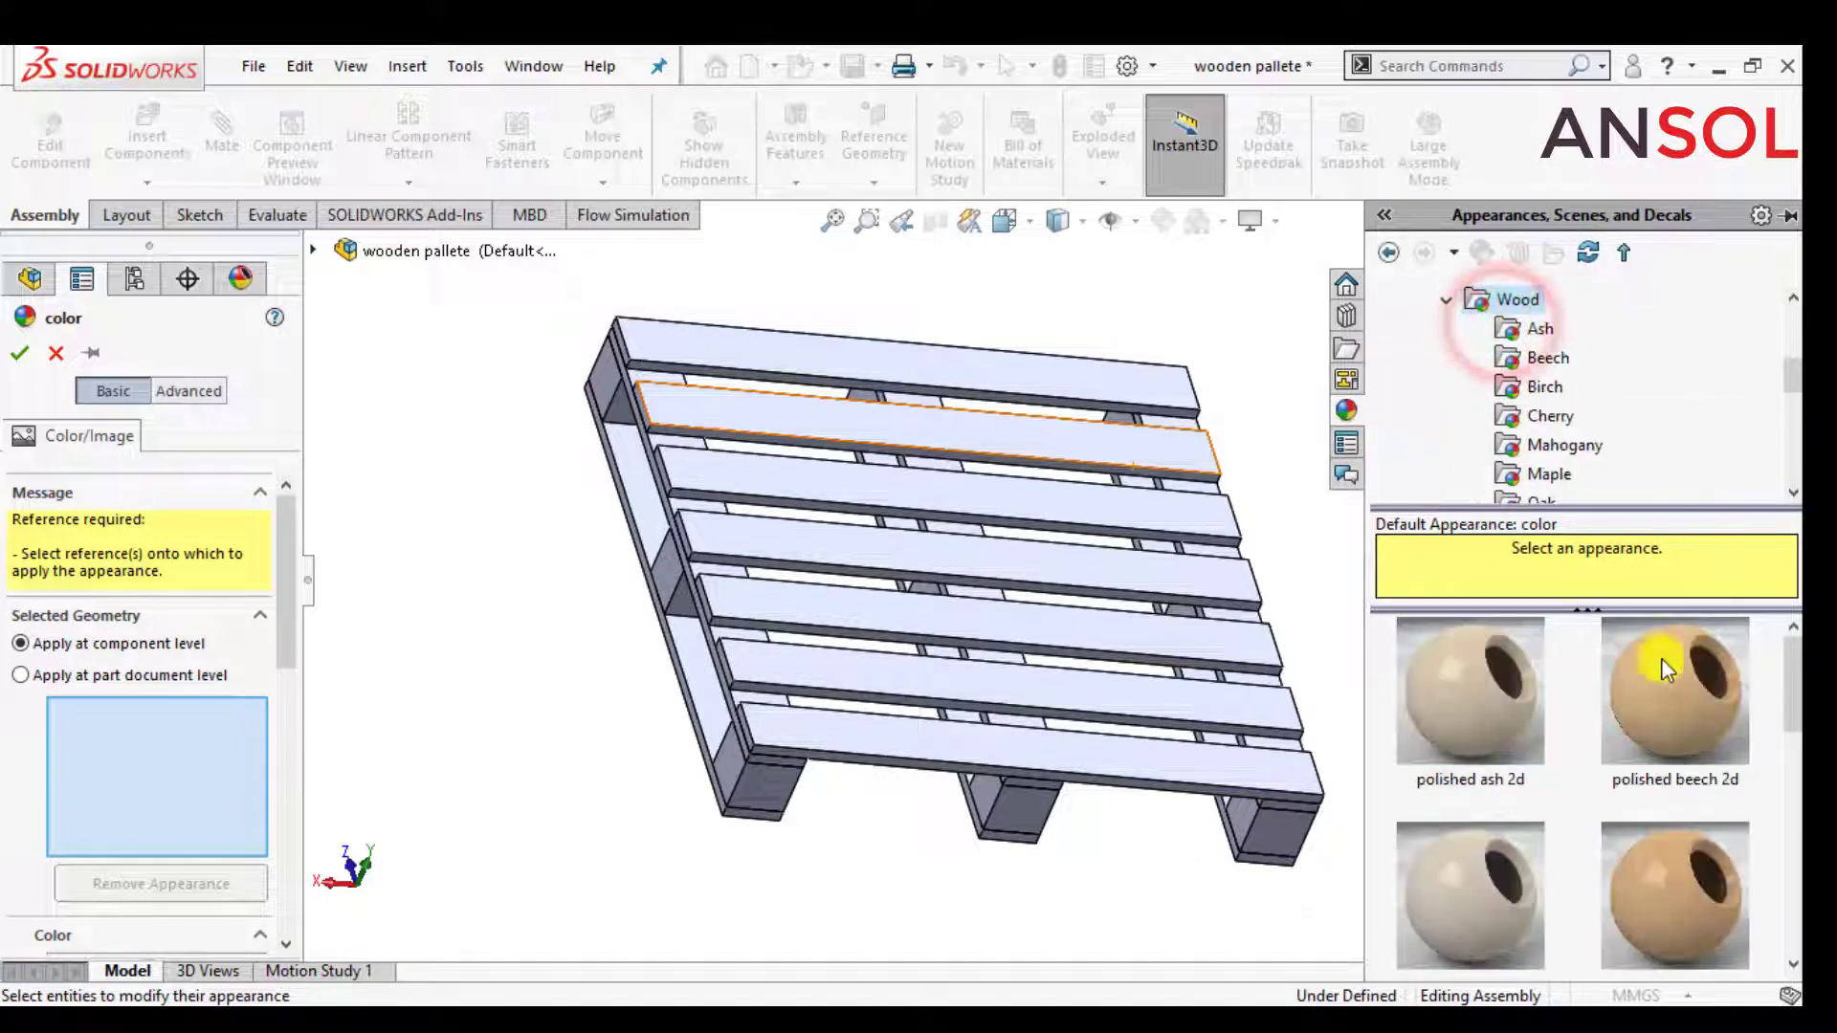
{"action": "left_click", "coordinate": [1686, 708]}
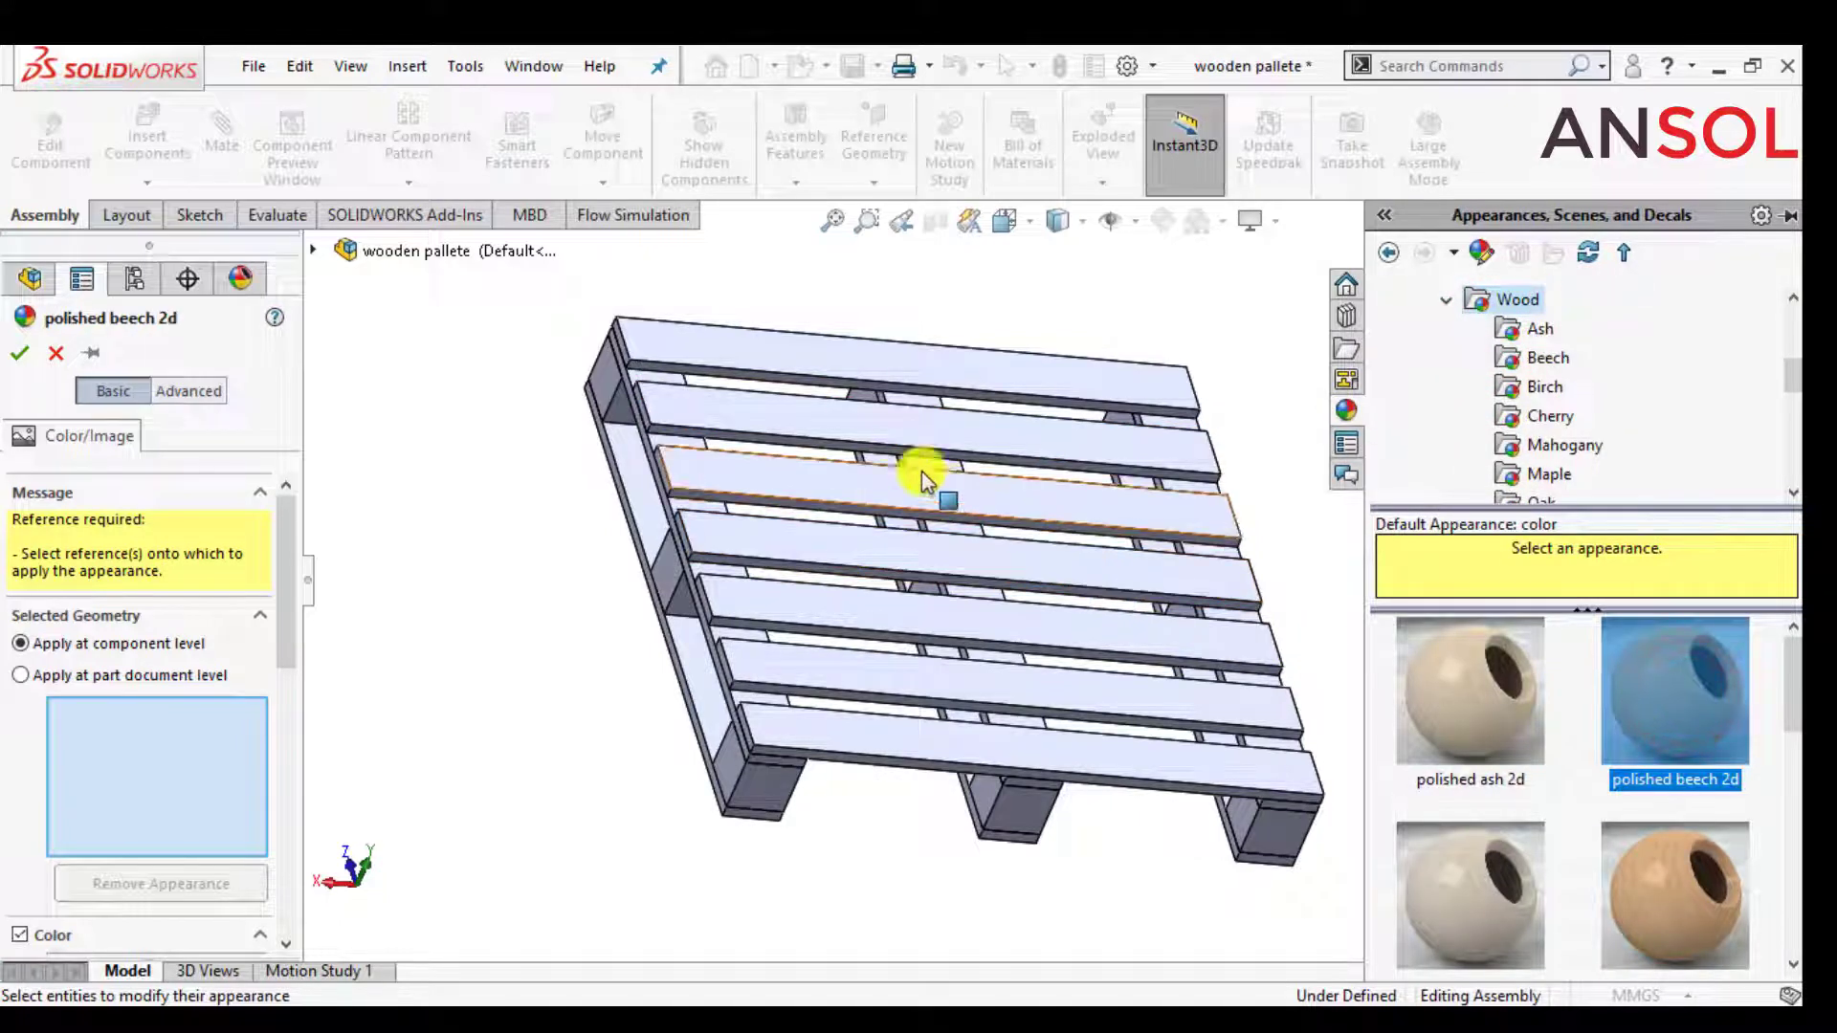
{"action": "left_click", "coordinate": [904, 380]}
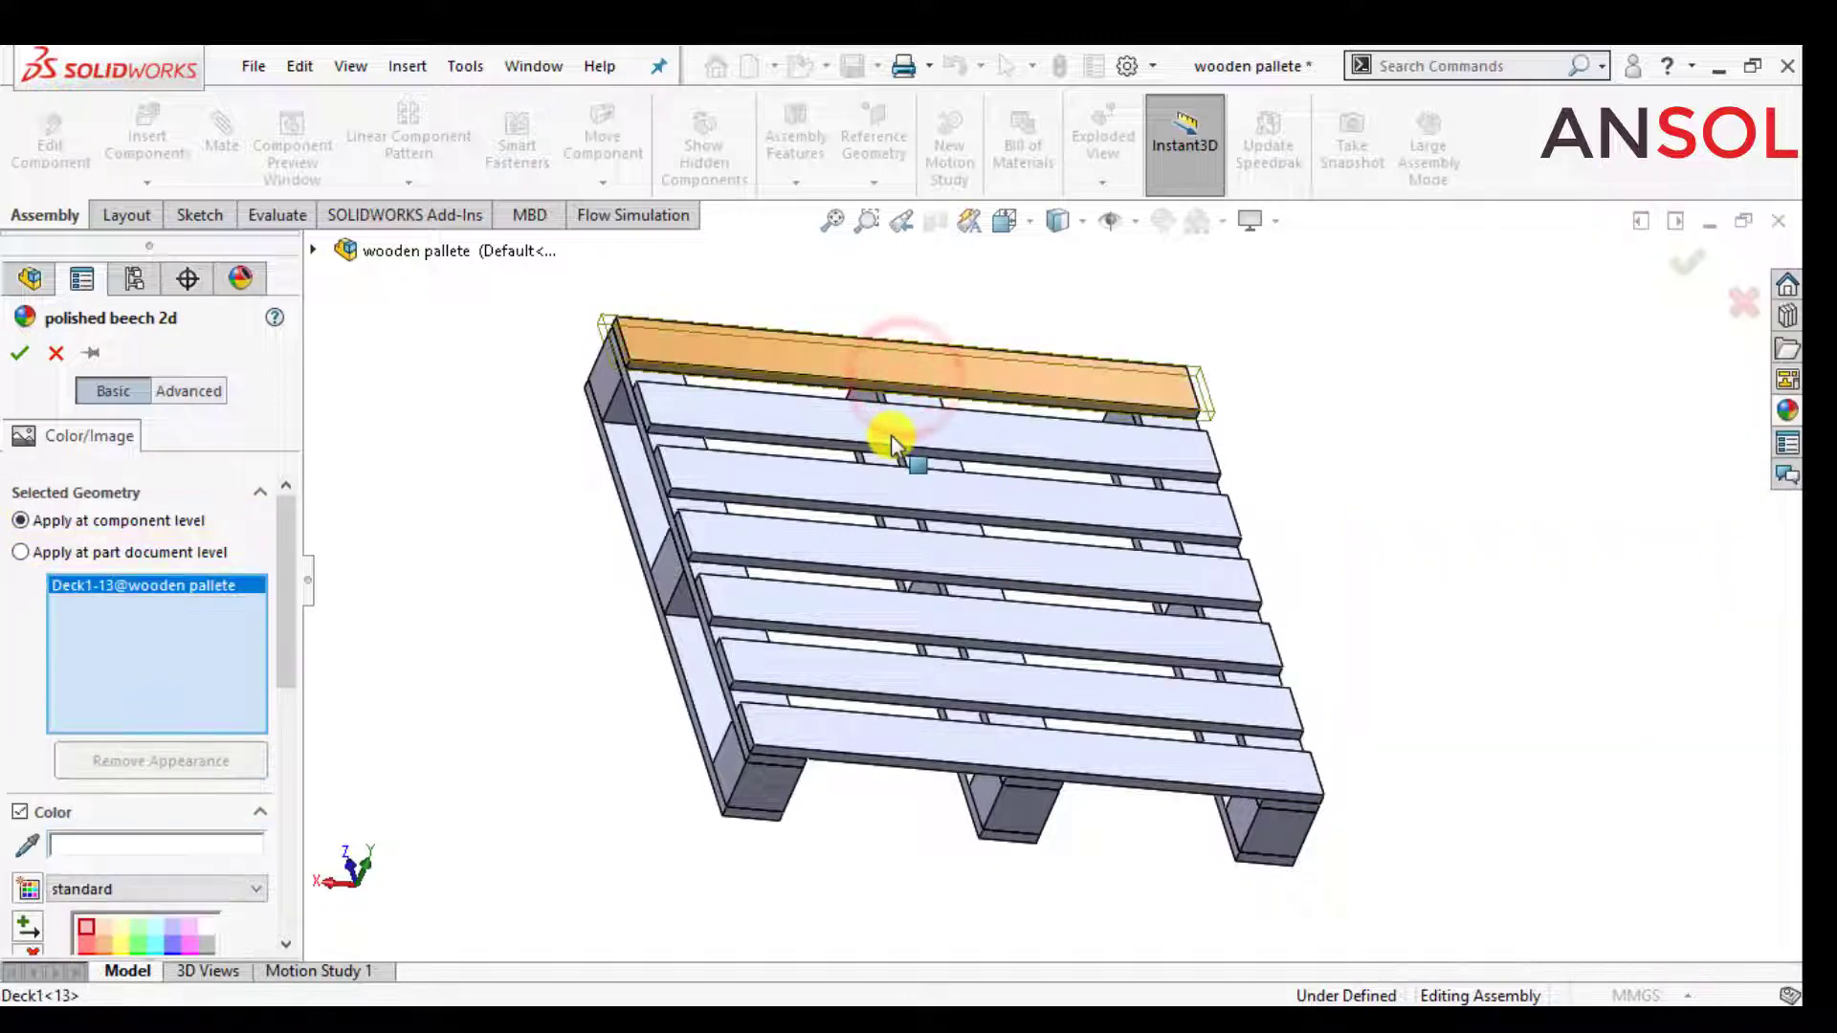
{"action": "left_click", "coordinate": [891, 435]}
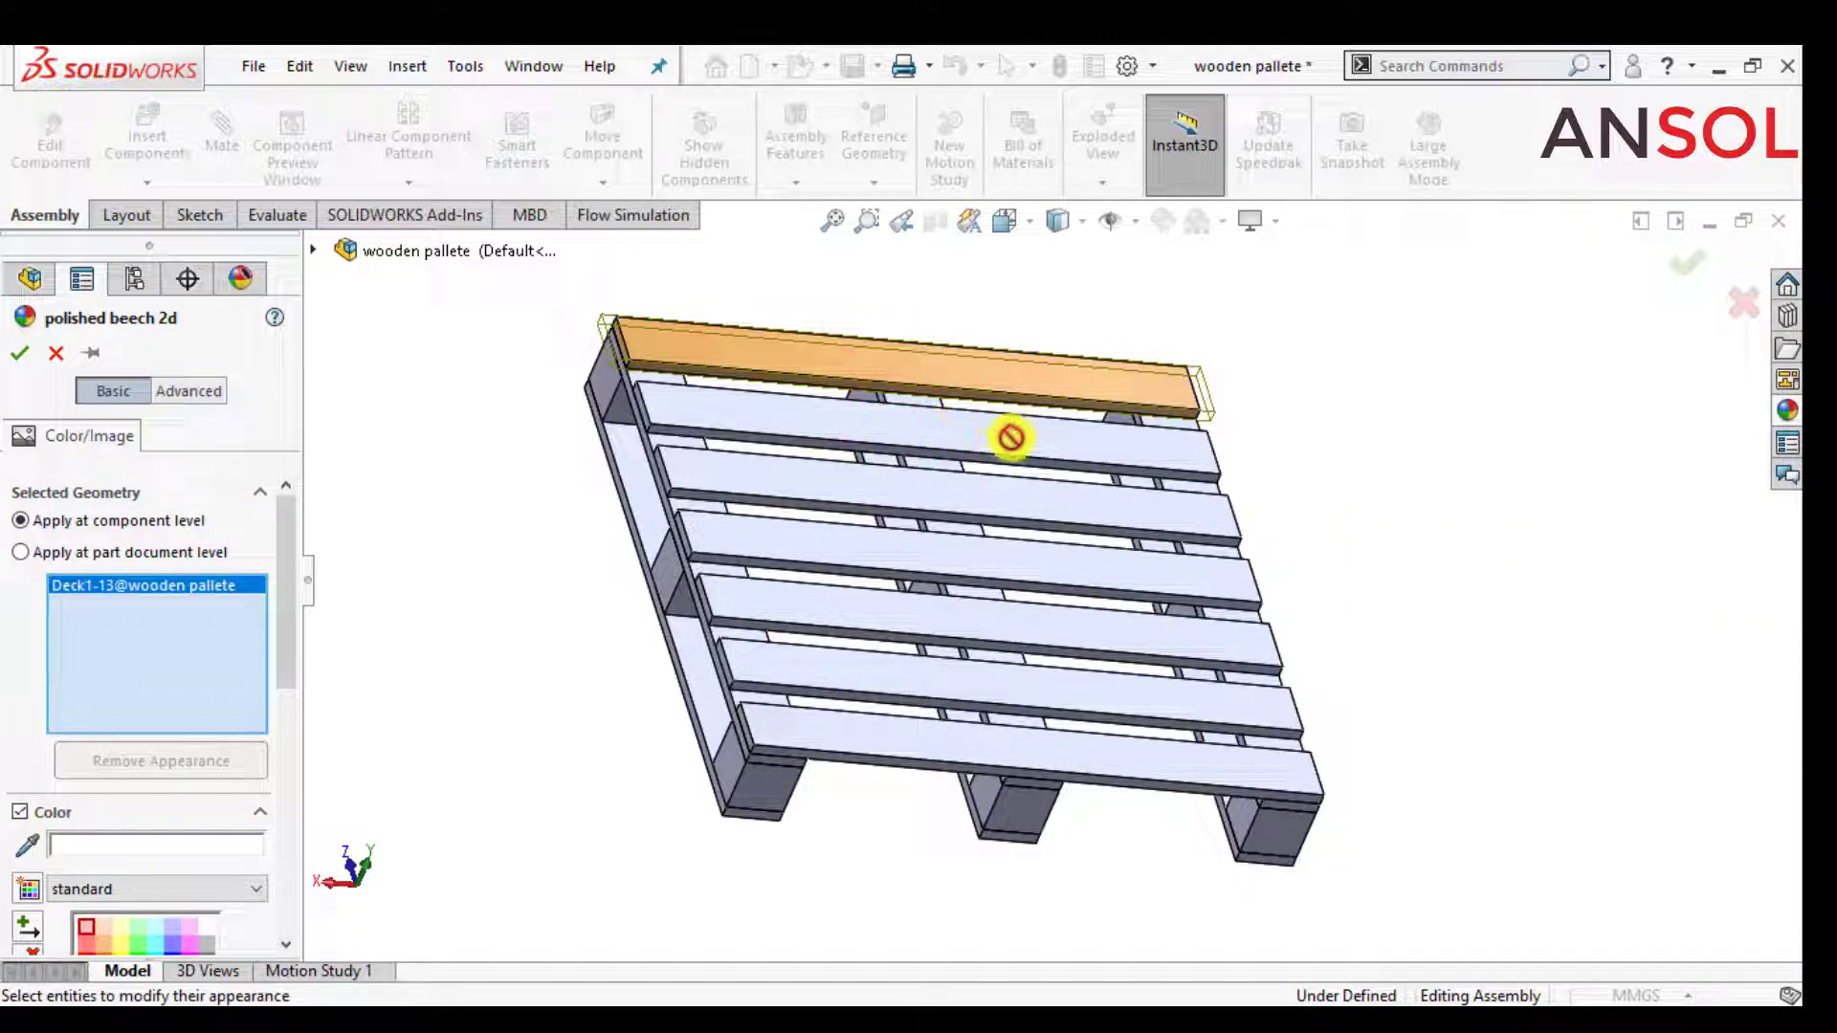
{"action": "scroll", "coordinate": [908, 426], "scroll_direction": "down", "scroll_amount": 2}
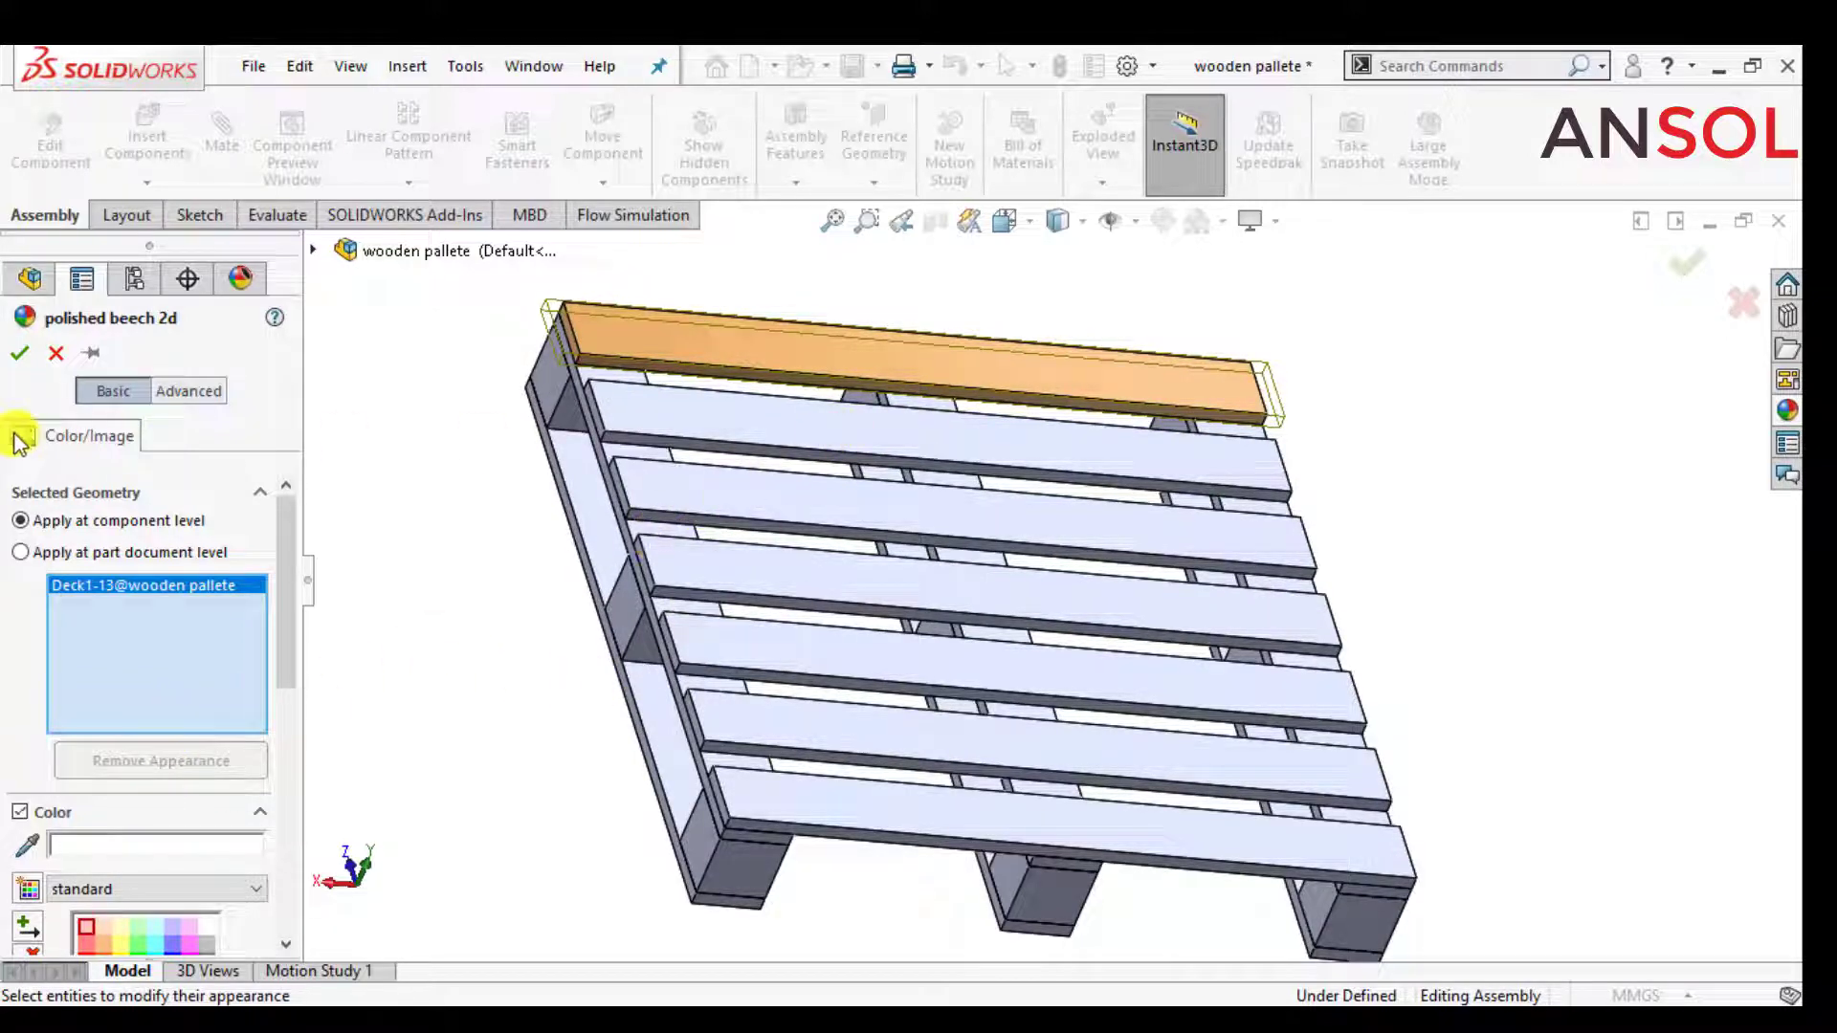
{"action": "left_click", "coordinate": [60, 351]}
{"action": "left_click", "coordinate": [1569, 533]}
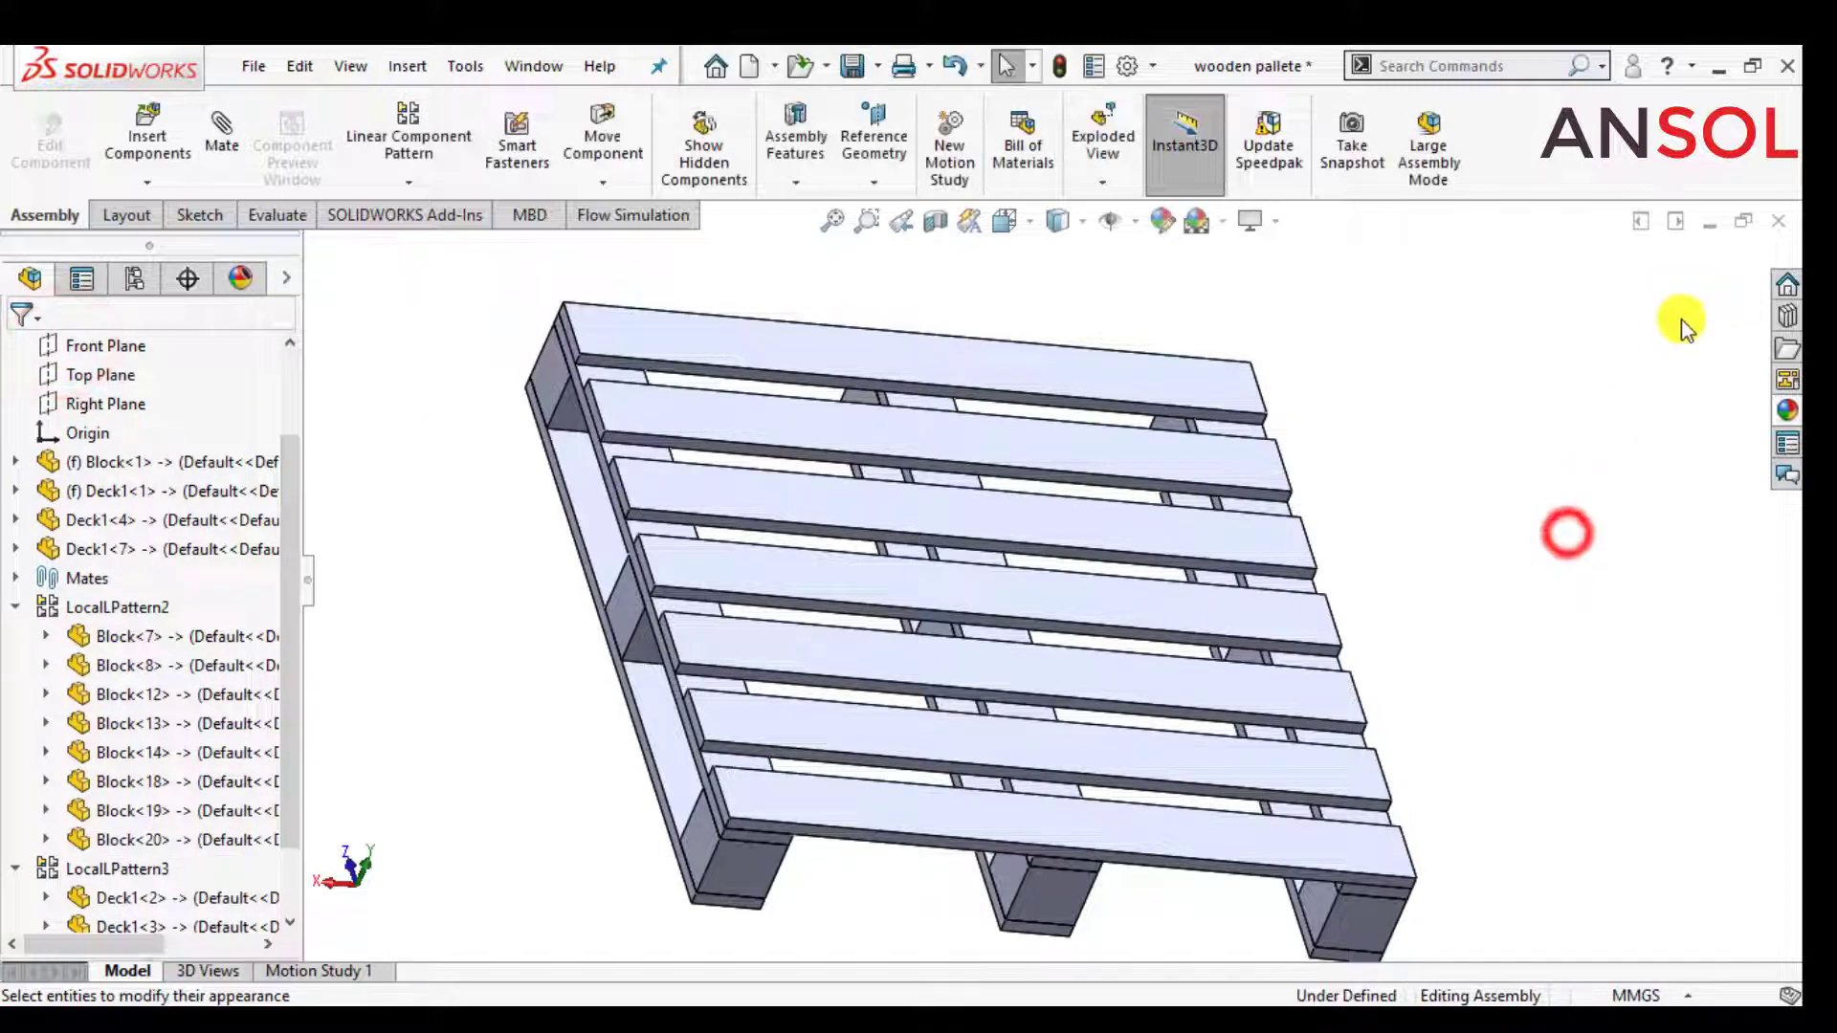
- Apply the satin finished beech 2d appearance from the Beech wood category to the whole pallet assembly
{"action": "left_click", "coordinate": [1781, 412]}
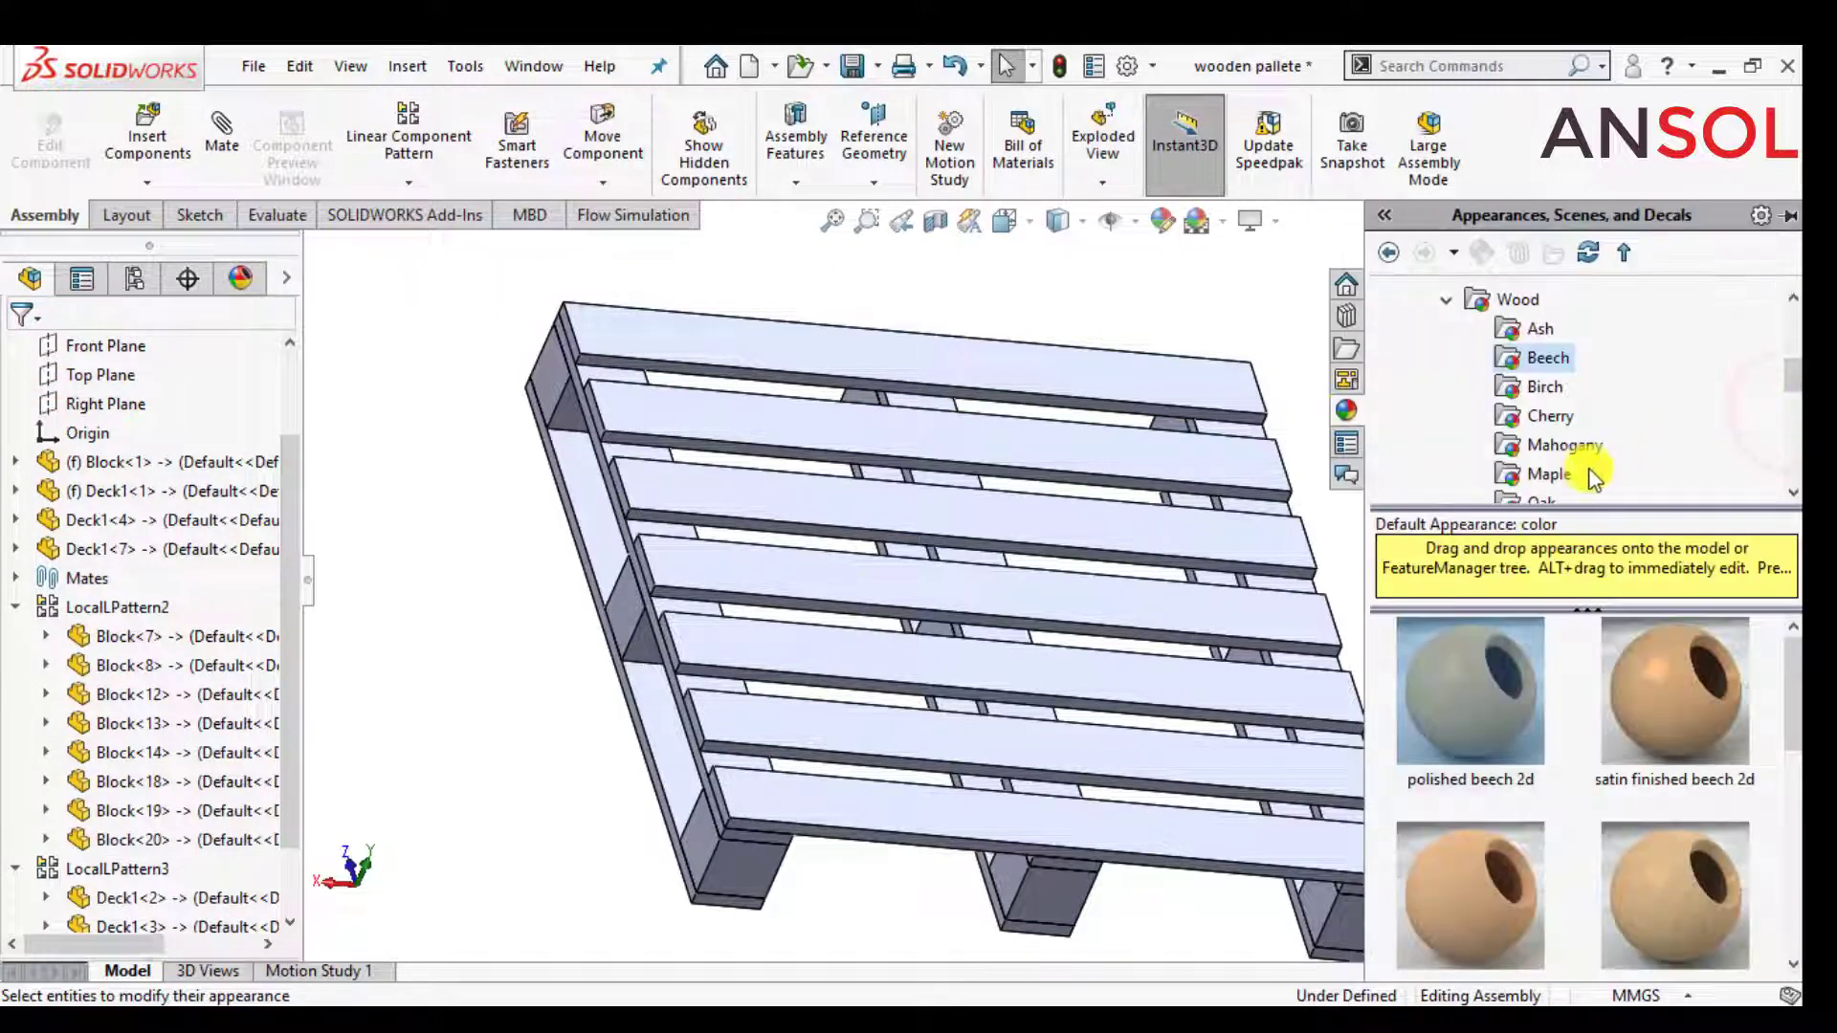
{"action": "left_click", "coordinate": [1673, 703]}
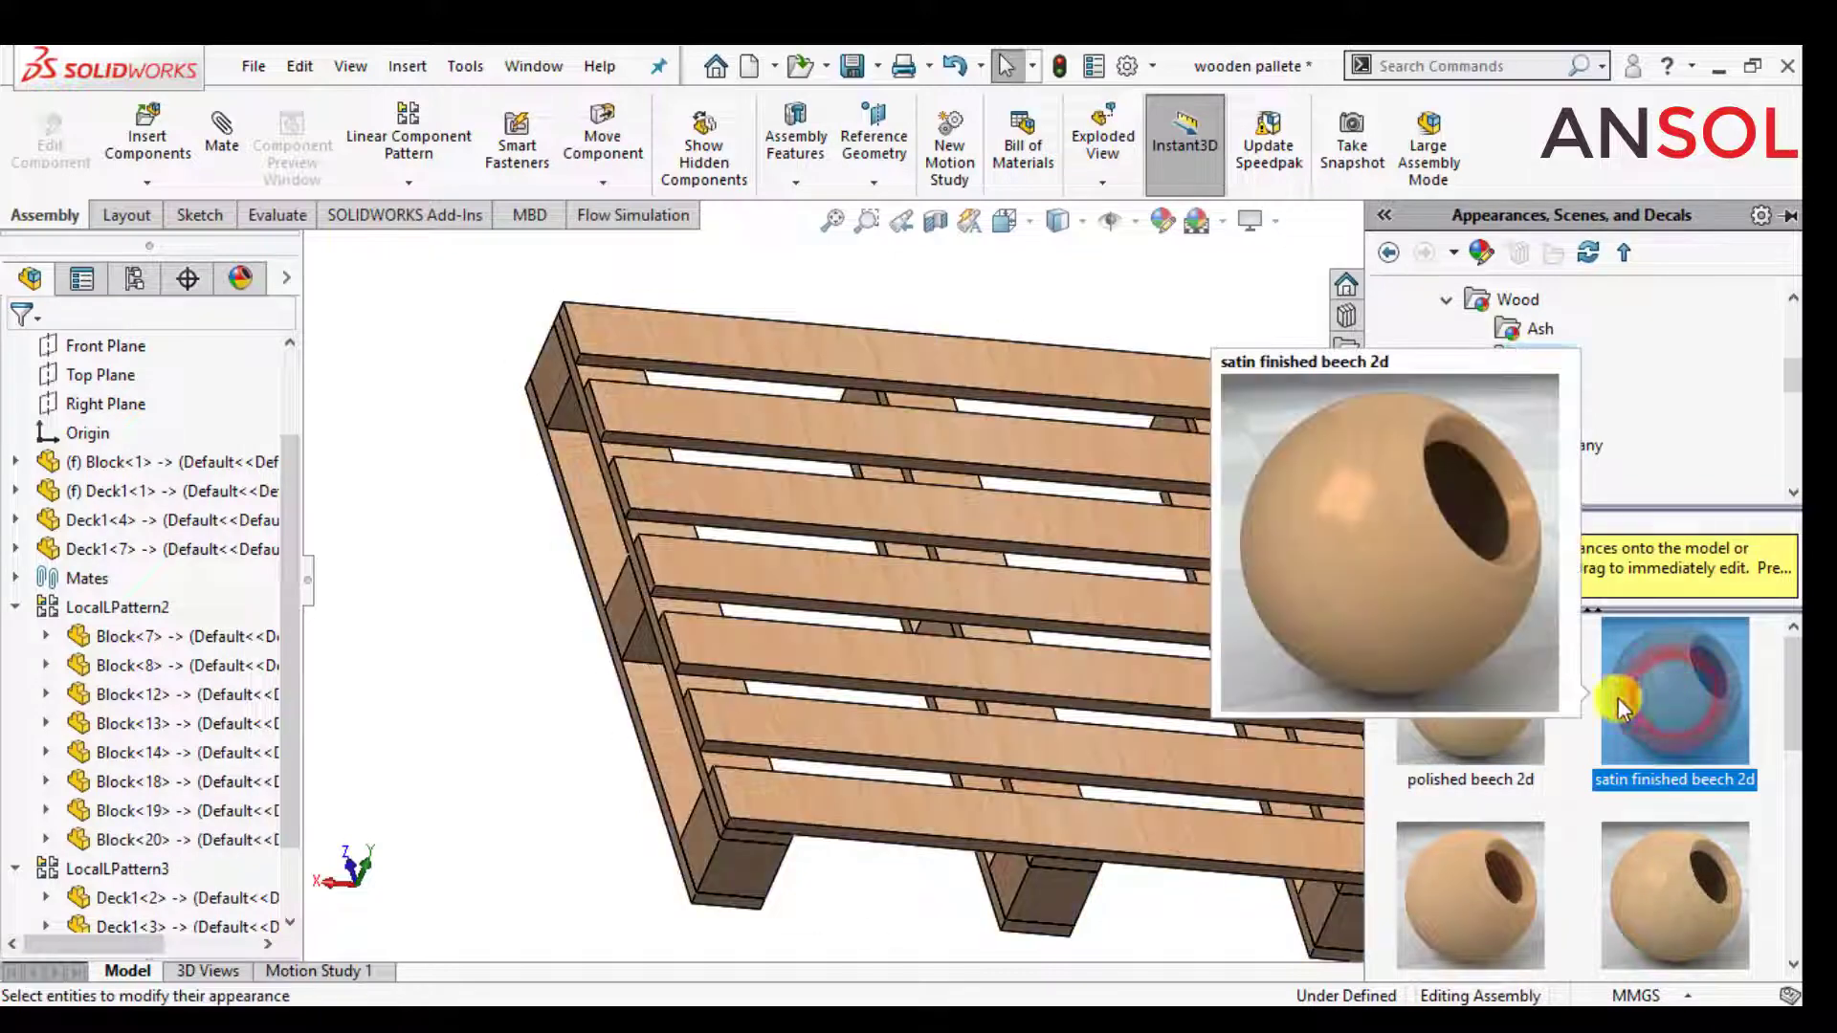
{"action": "left_click_drag", "start_coordinate": [1674, 698], "coordinate": [698, 745]}
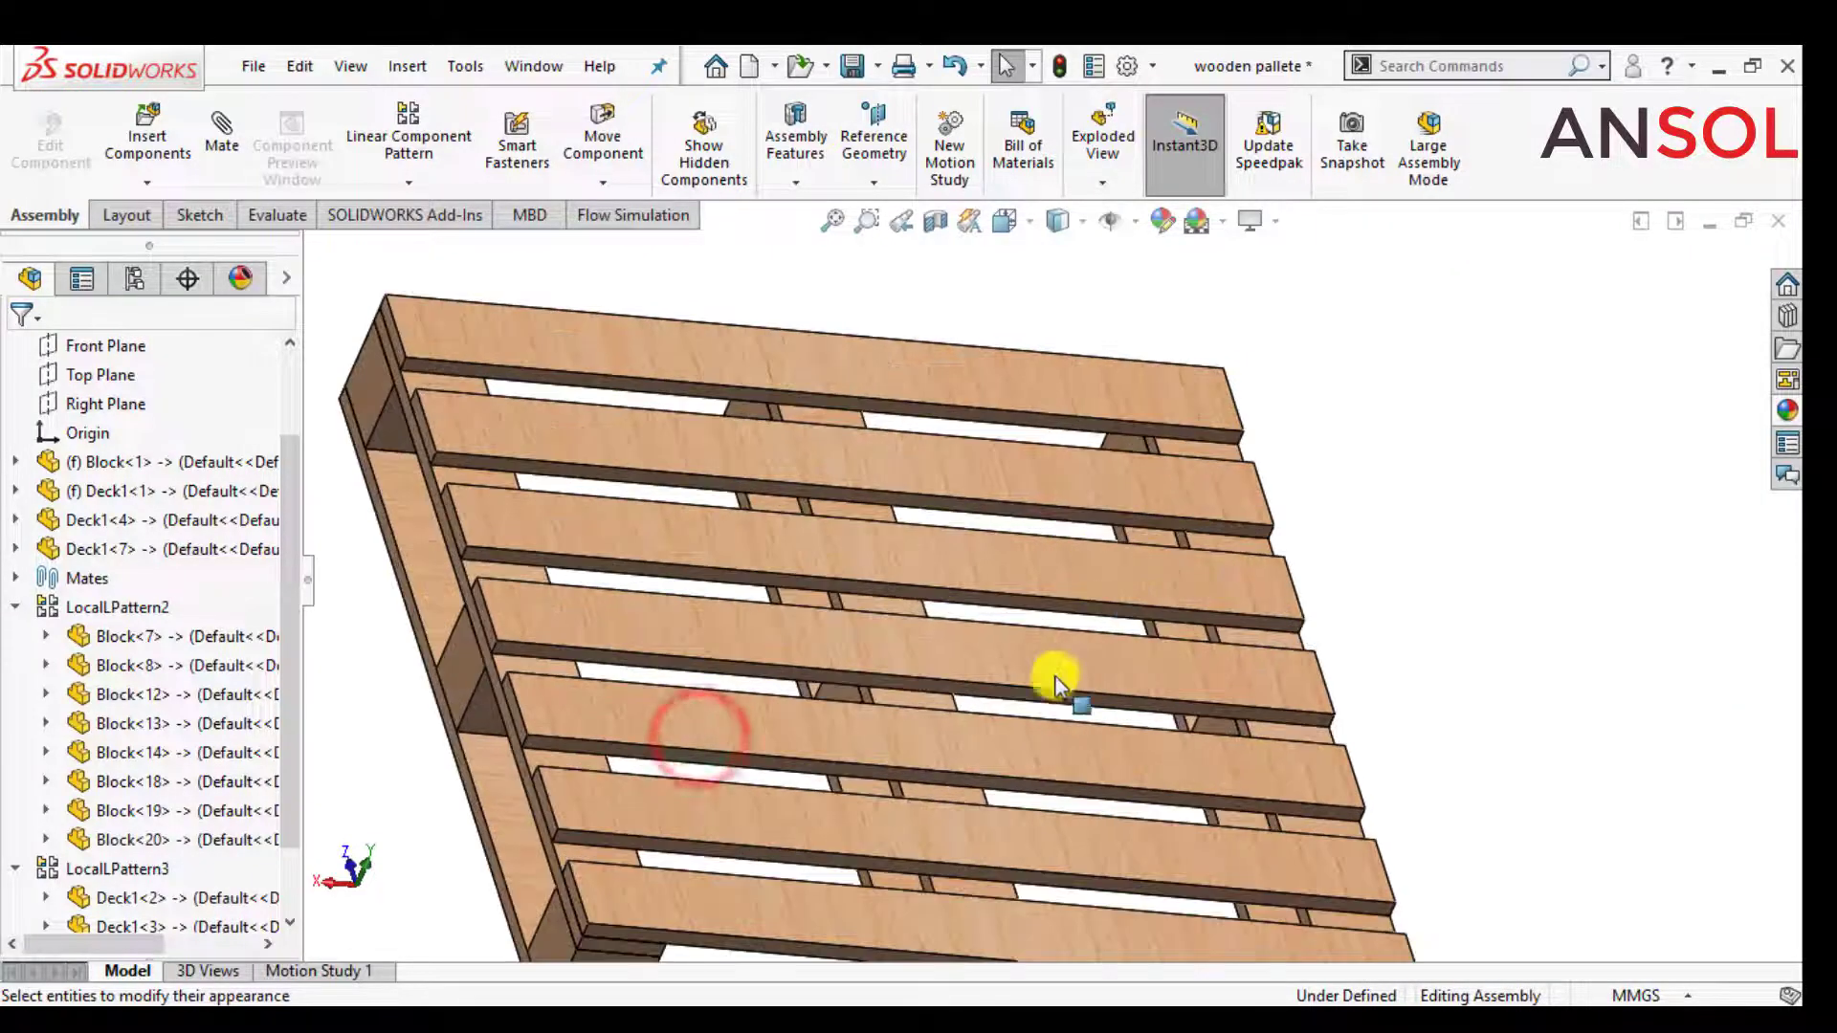
- Examine the beech-finished pallet from several sides, checking the top boards, blocks and lower deck boards
{"action": "middle_click_drag", "start_coordinate": [1054, 695], "coordinate": [1556, 767]}
{"action": "left_click", "coordinate": [1557, 767]}
{"action": "scroll", "coordinate": [1446, 786], "scroll_direction": "up", "scroll_amount": 1}
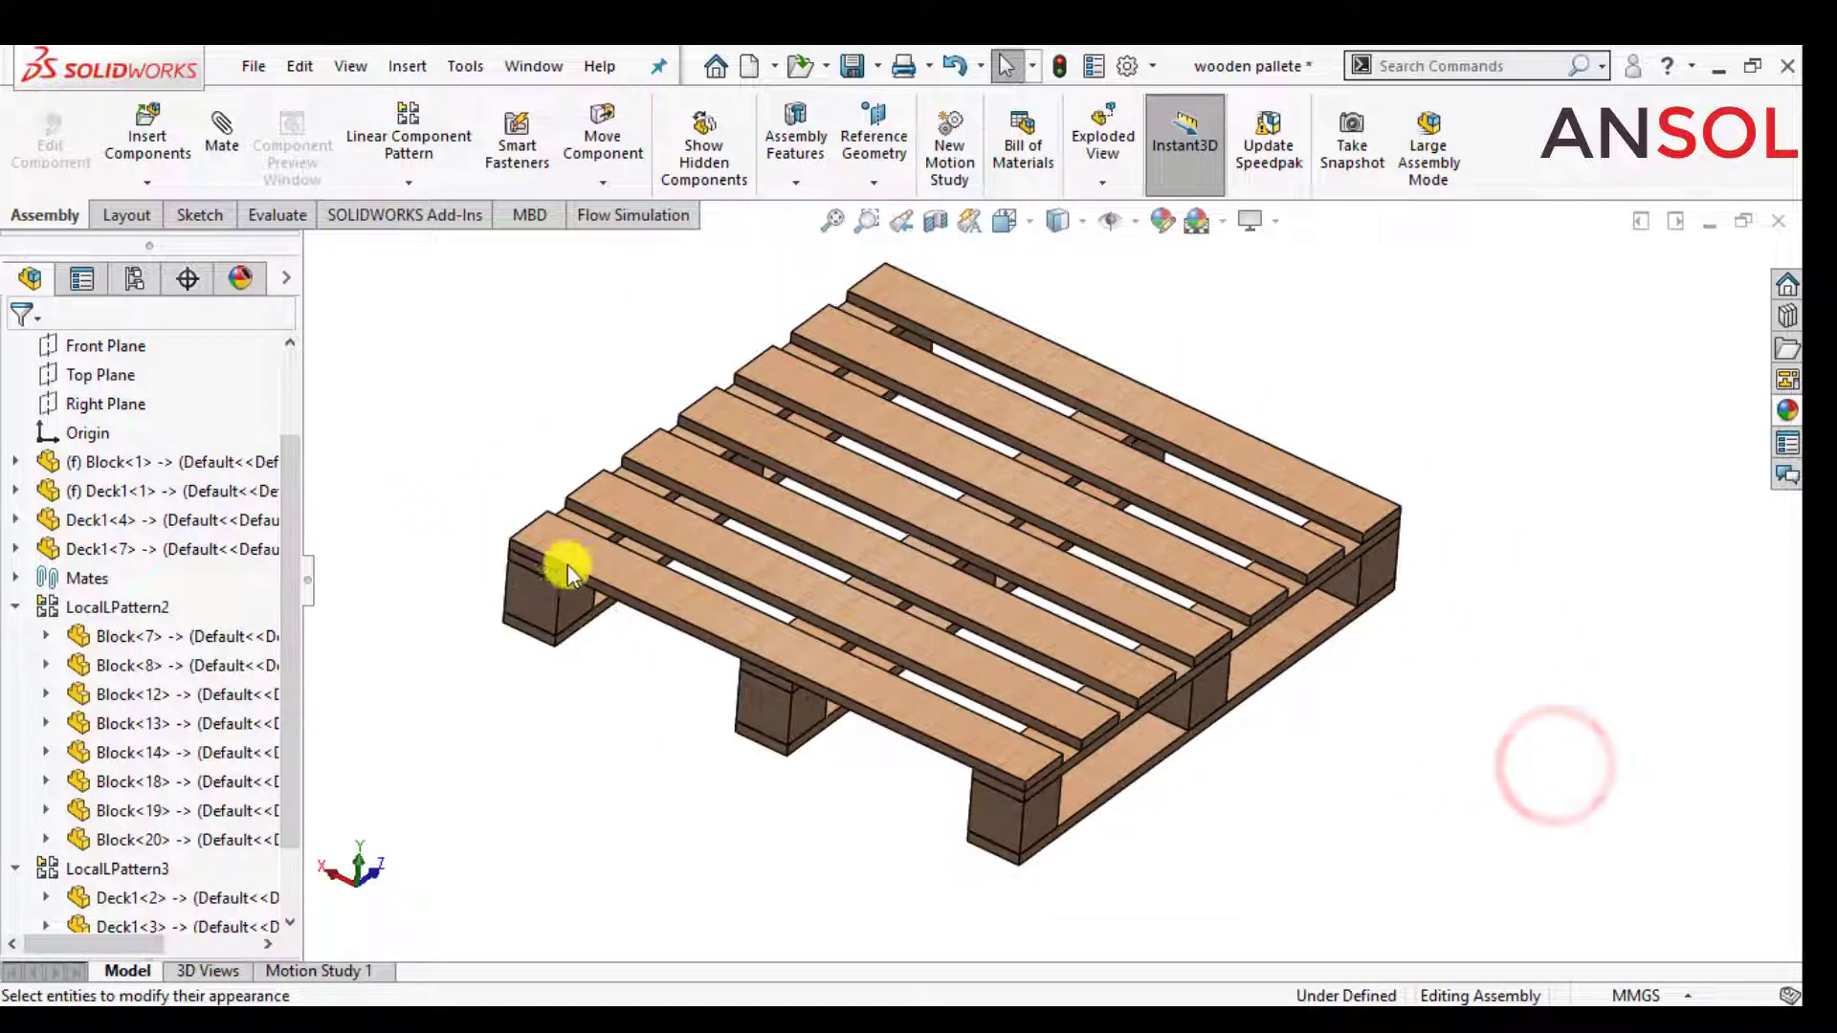
{"action": "key", "text": "f"}
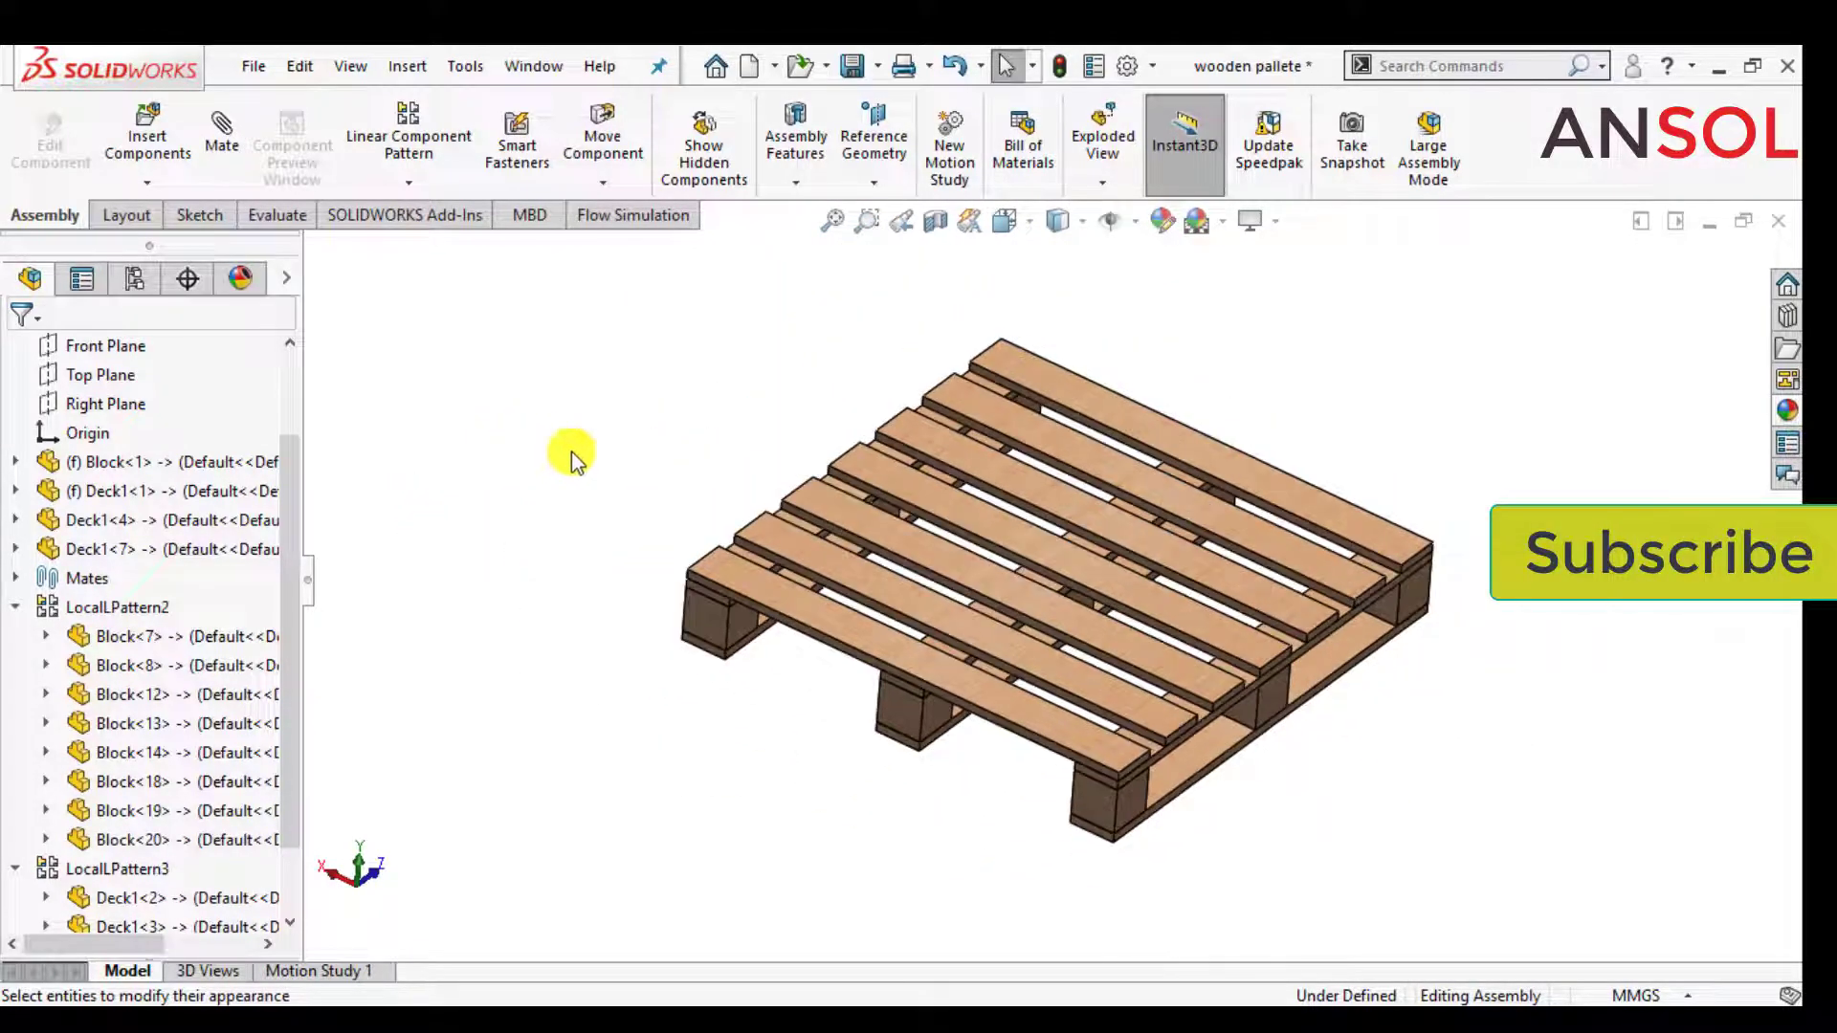
{"action": "scroll", "coordinate": [1263, 662], "scroll_direction": "down", "scroll_amount": 2}
{"action": "middle_click_drag", "start_coordinate": [1262, 662], "coordinate": [756, 483]}
{"action": "scroll", "coordinate": [681, 365], "scroll_direction": "up", "scroll_amount": 2}
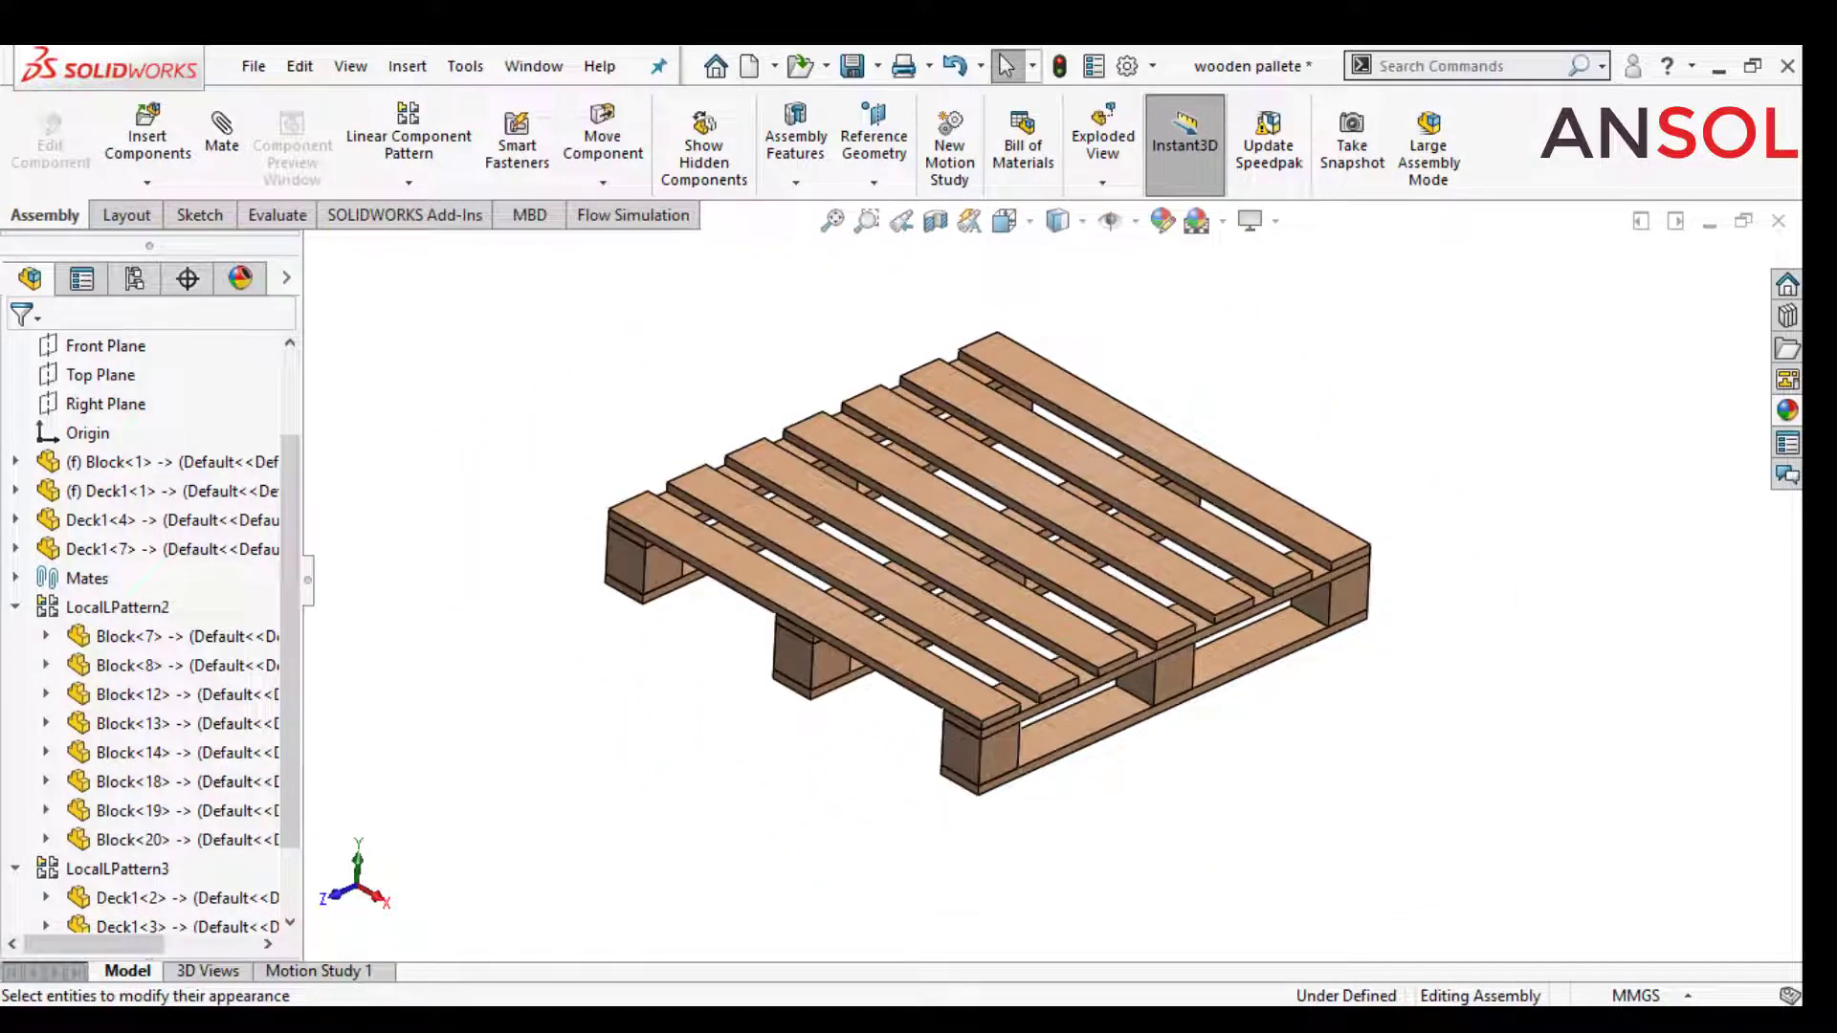
{"action": "scroll", "coordinate": [681, 366], "scroll_direction": "down", "scroll_amount": 1}
{"action": "scroll", "coordinate": [1416, 641], "scroll_direction": "down", "scroll_amount": 2}
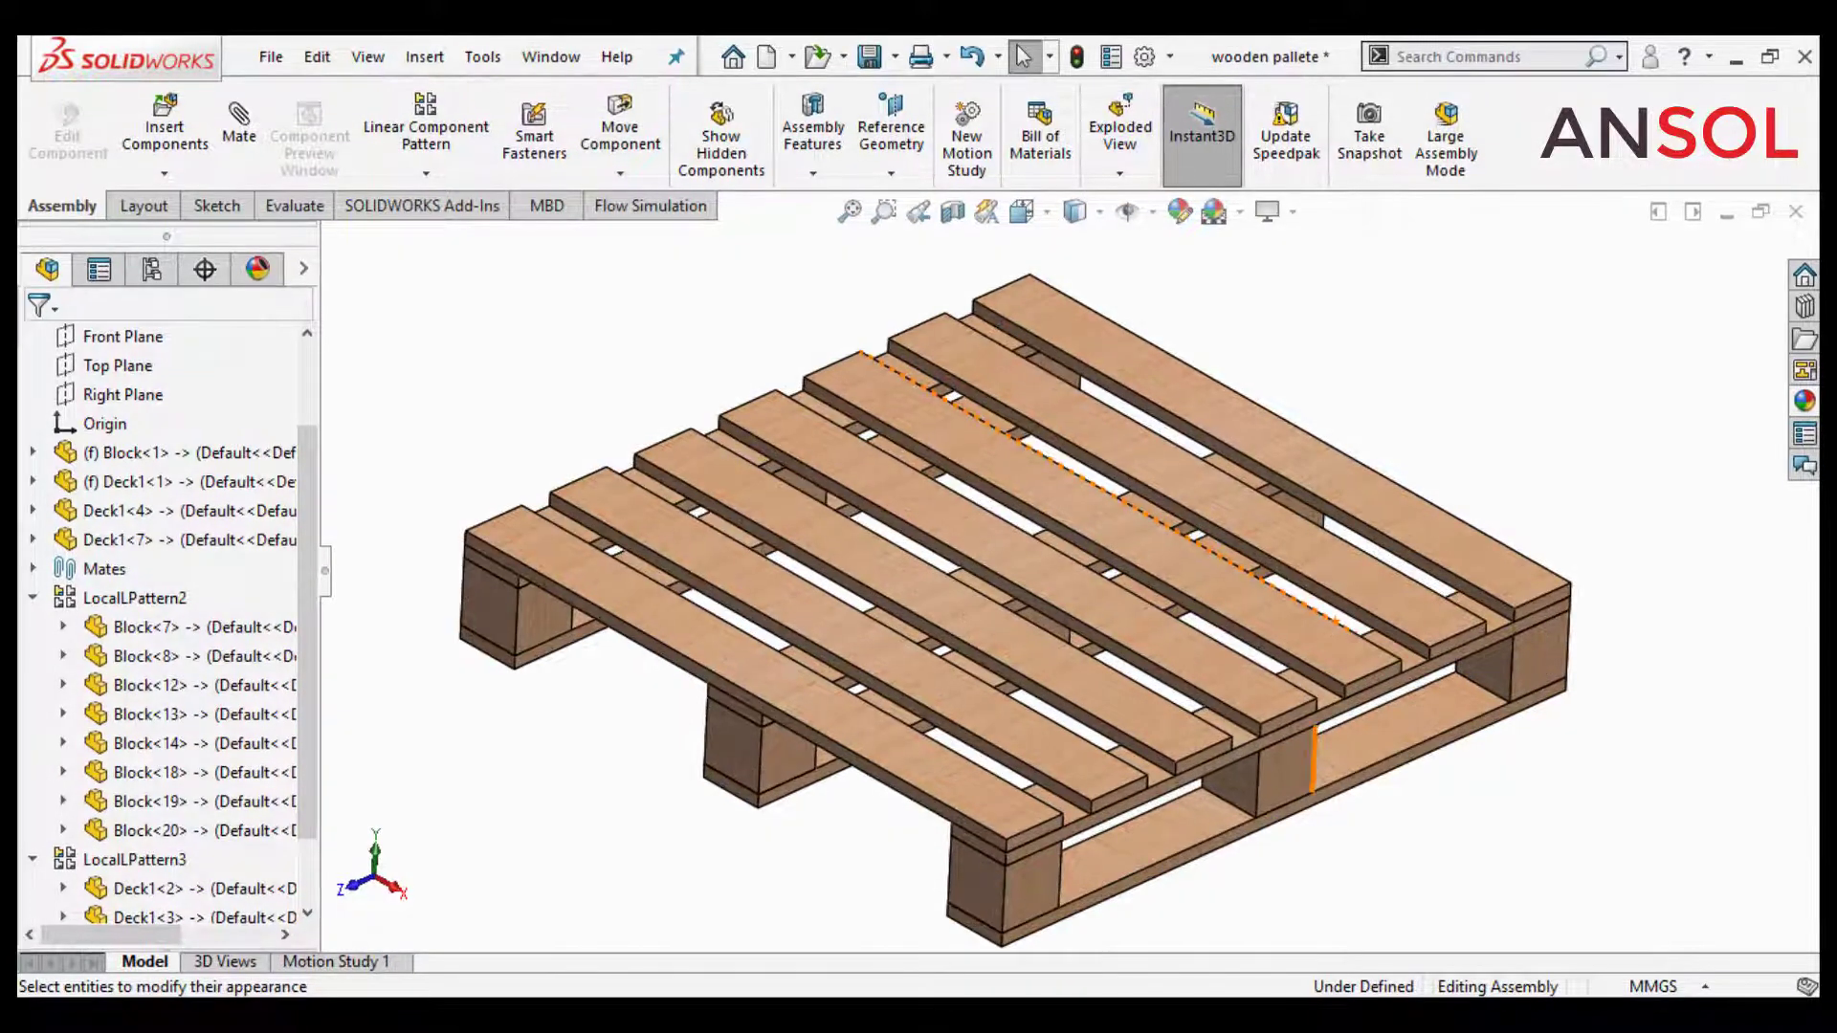
{"action": "scroll", "coordinate": [1184, 696], "scroll_direction": "down", "scroll_amount": 4}
{"action": "scroll", "coordinate": [1201, 694], "scroll_direction": "up", "scroll_amount": 3}
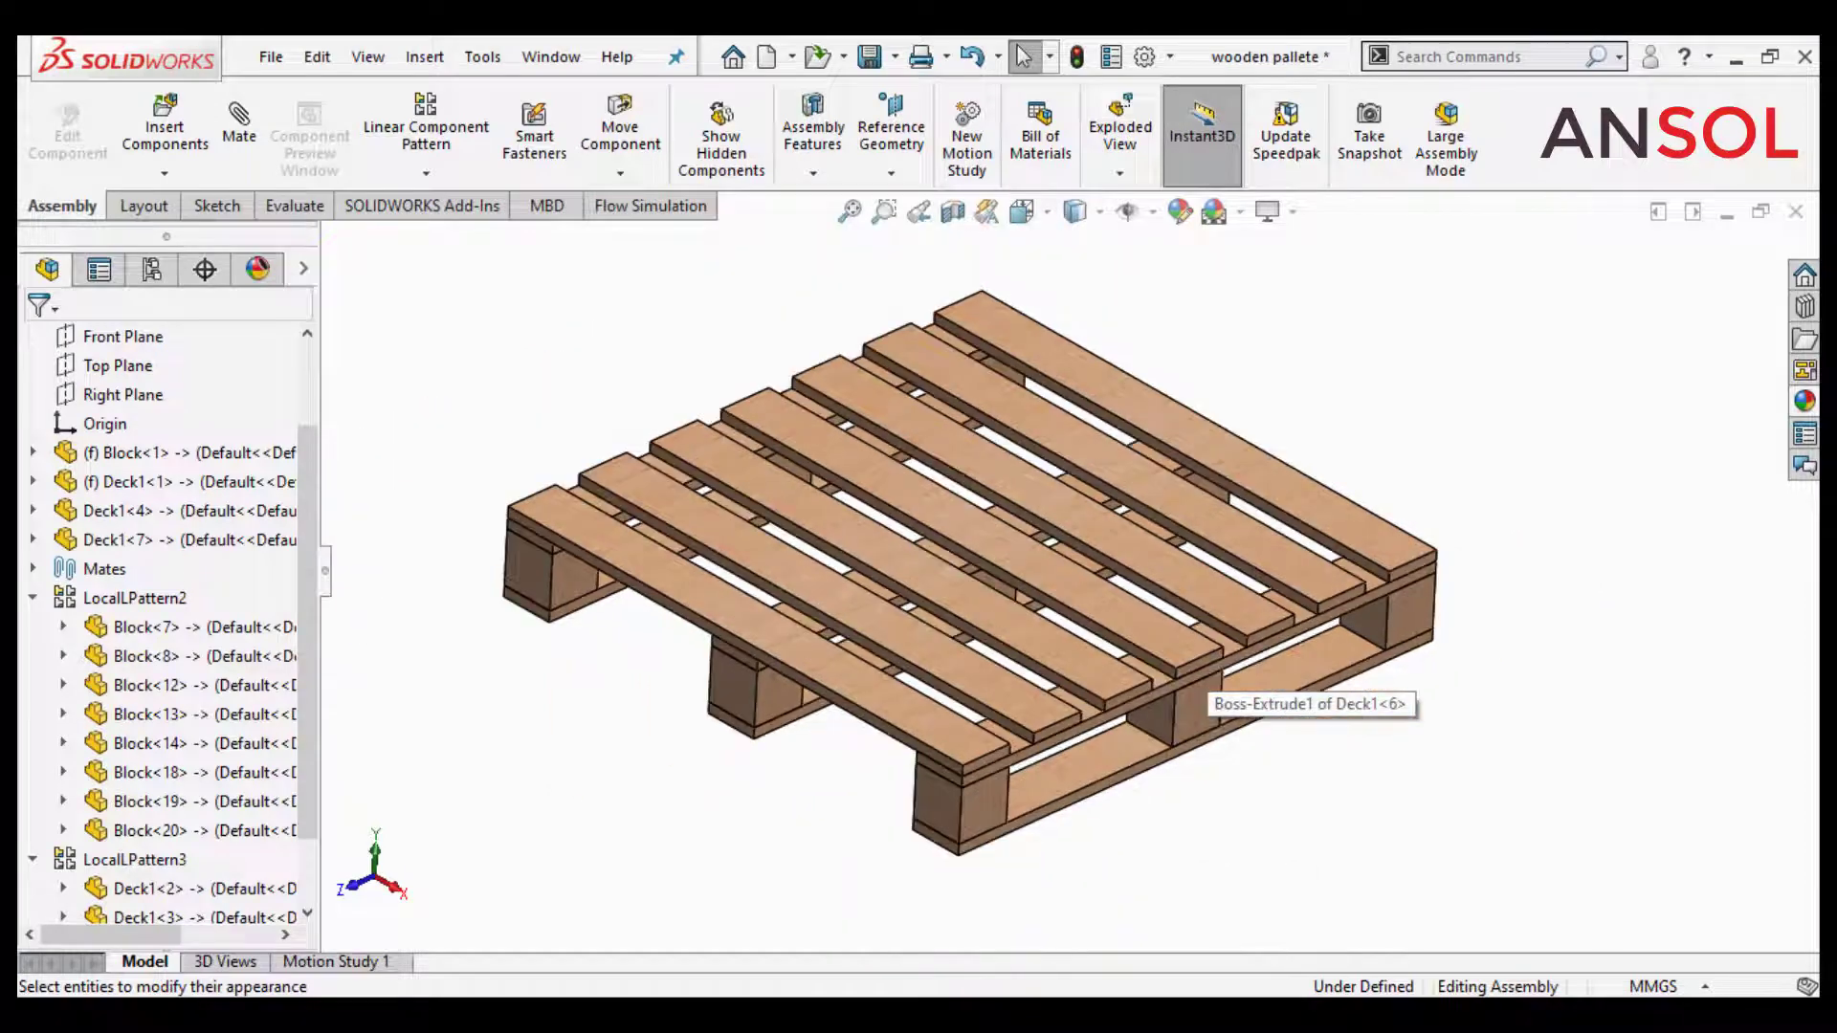
{"action": "scroll", "coordinate": [1301, 765], "scroll_direction": "up", "scroll_amount": 2}
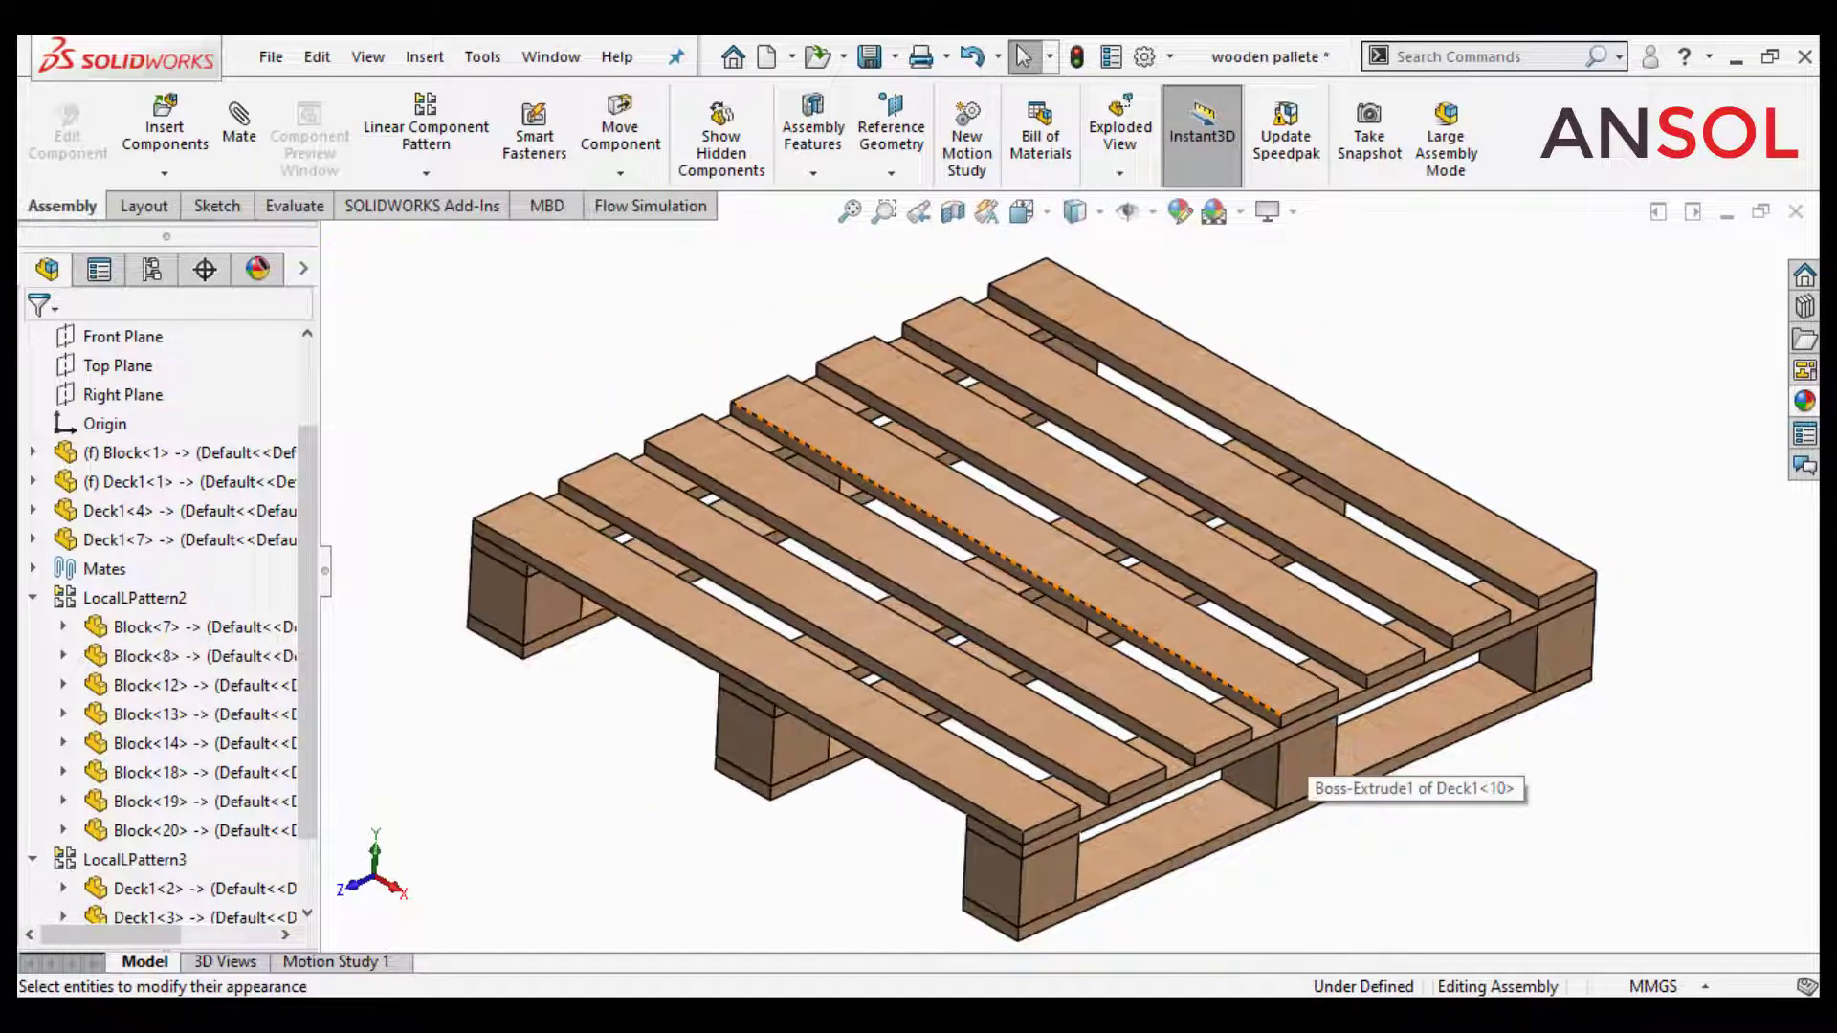